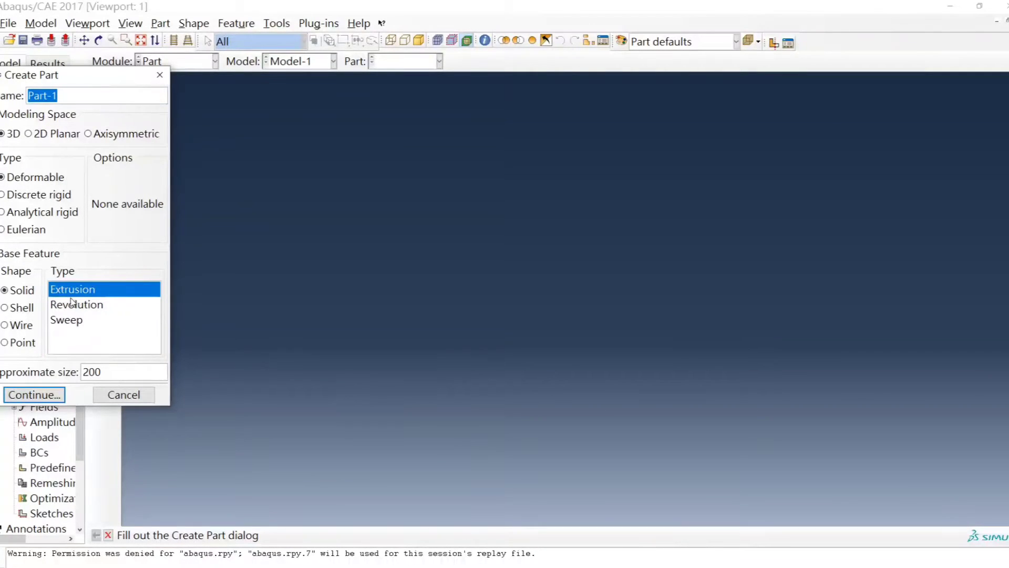
# Step: Start a 3D deformable solid part of the Revolution type with an approximate size of 400
pyautogui.click(70, 306)
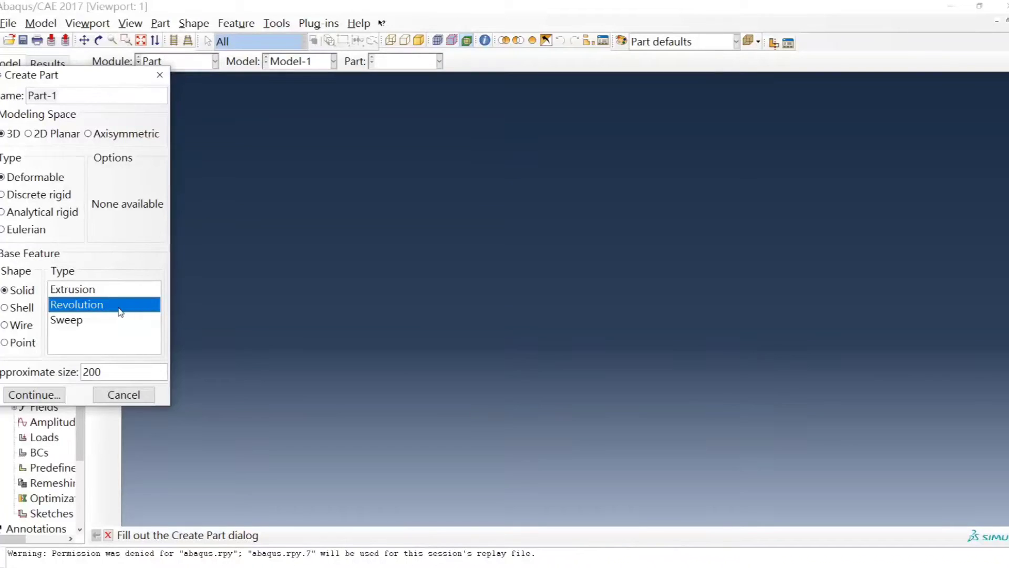
pyautogui.moveTo(123, 370); pyautogui.dragTo(52, 375)
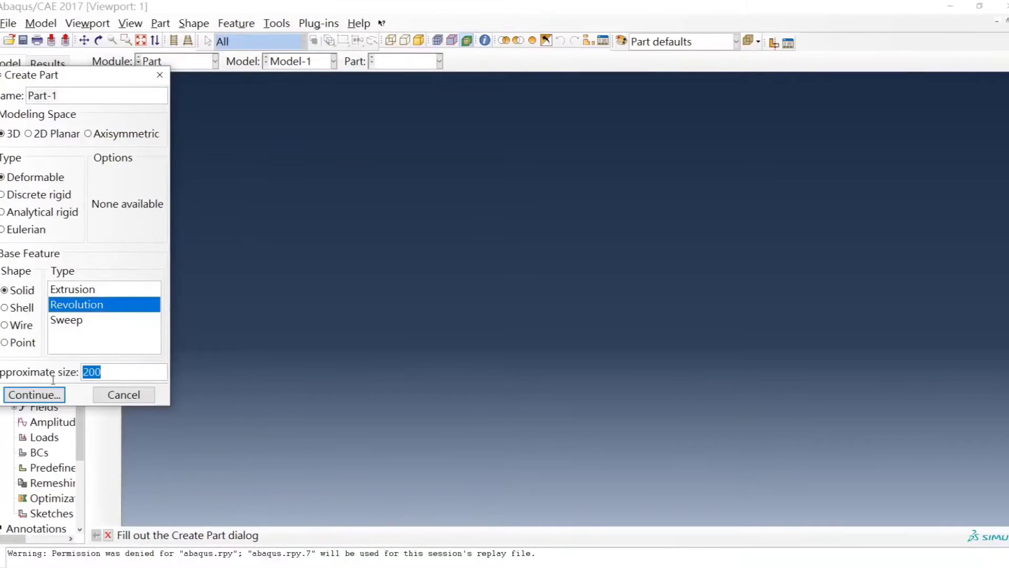
pyautogui.write('400')
pyautogui.click(53, 397)
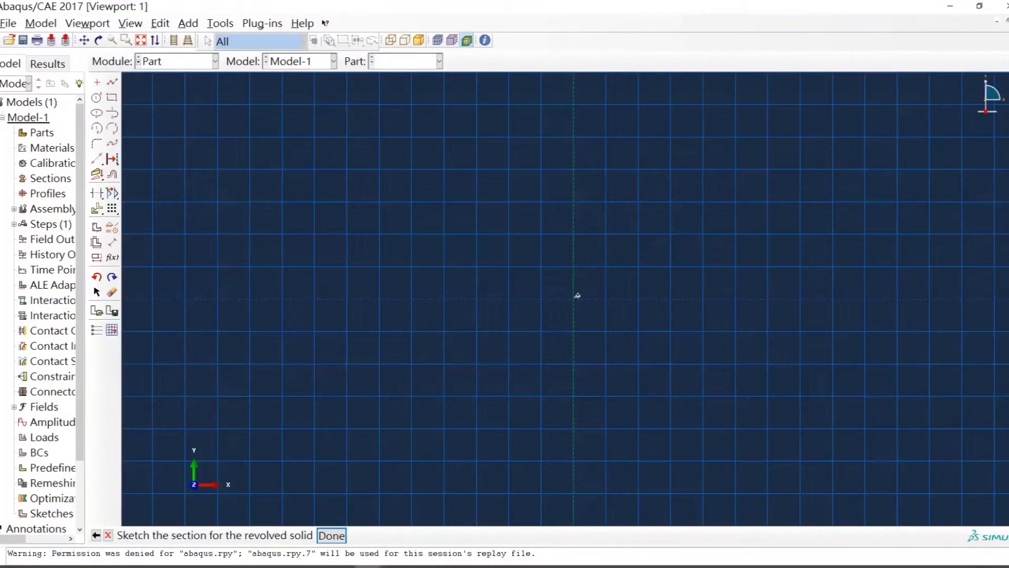
# Step: Switch to the PowerPoint slide of the airplane wheel rim, arrange it beside the Abaqus sketch and enlarge its dimensioned profile
pyautogui.click(316, 566)
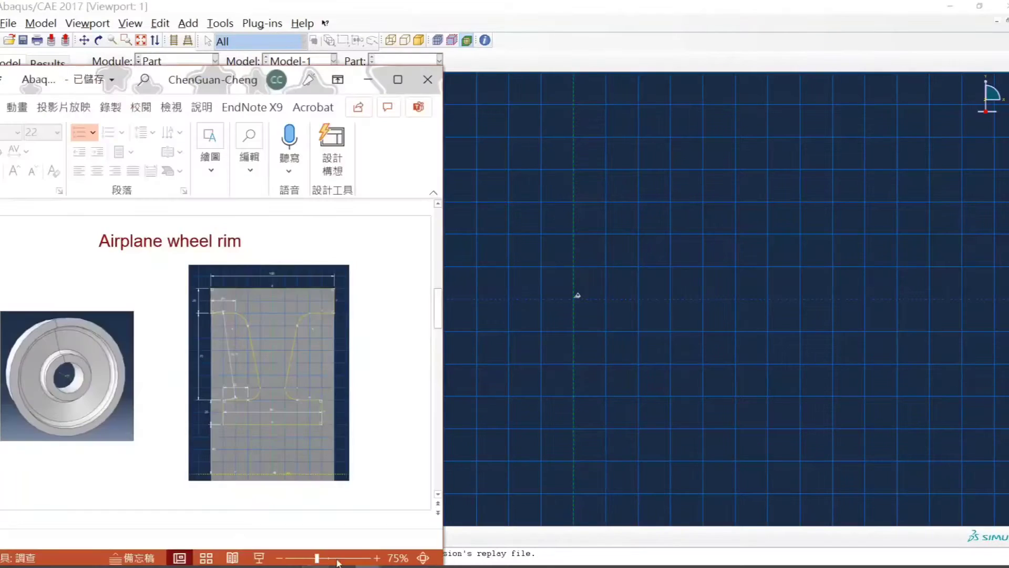
pyautogui.click(612, 21)
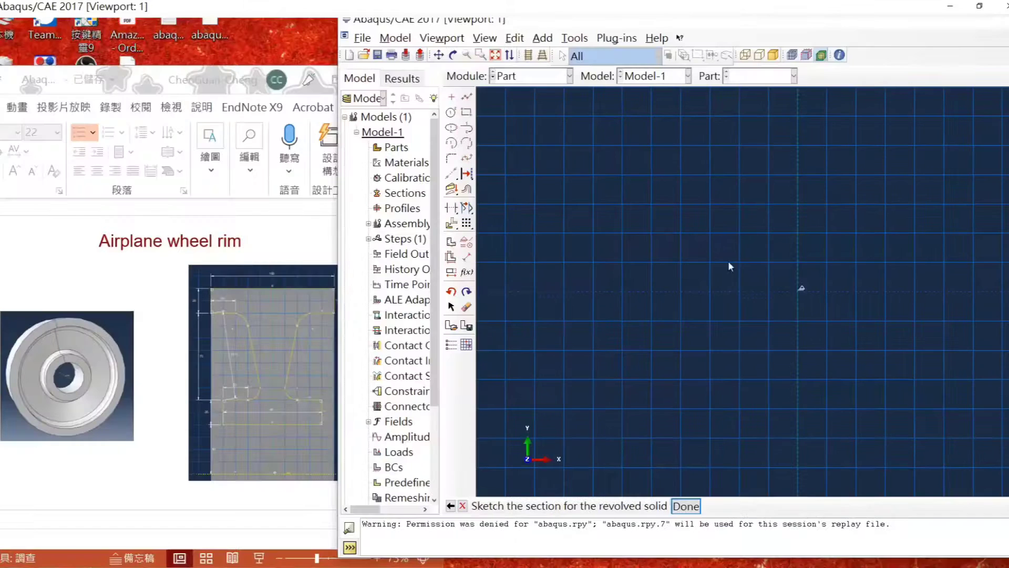
pyautogui.scroll(-2, 762, 356)
pyautogui.scroll(-2, 765, 351)
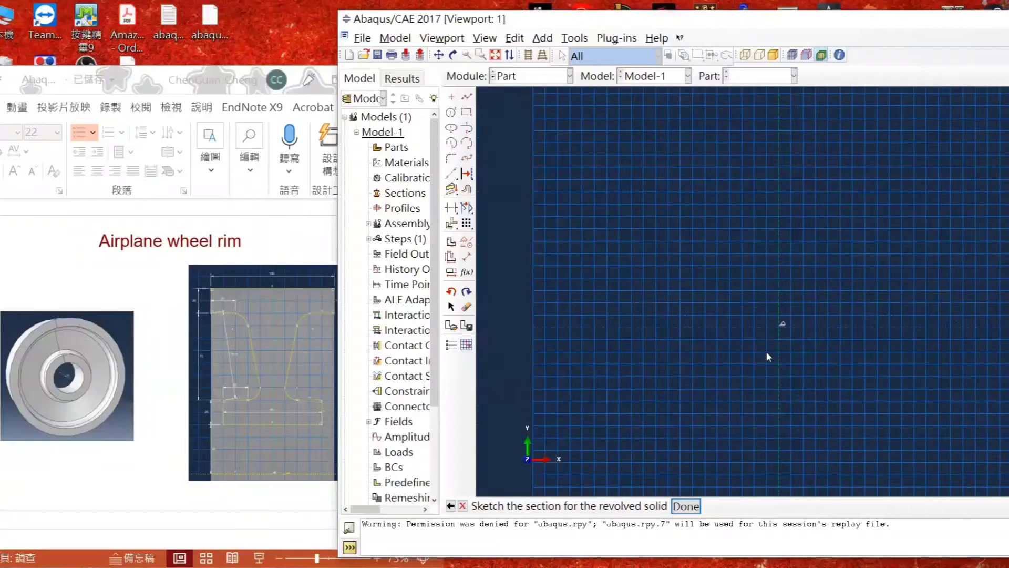
pyautogui.click(159, 80)
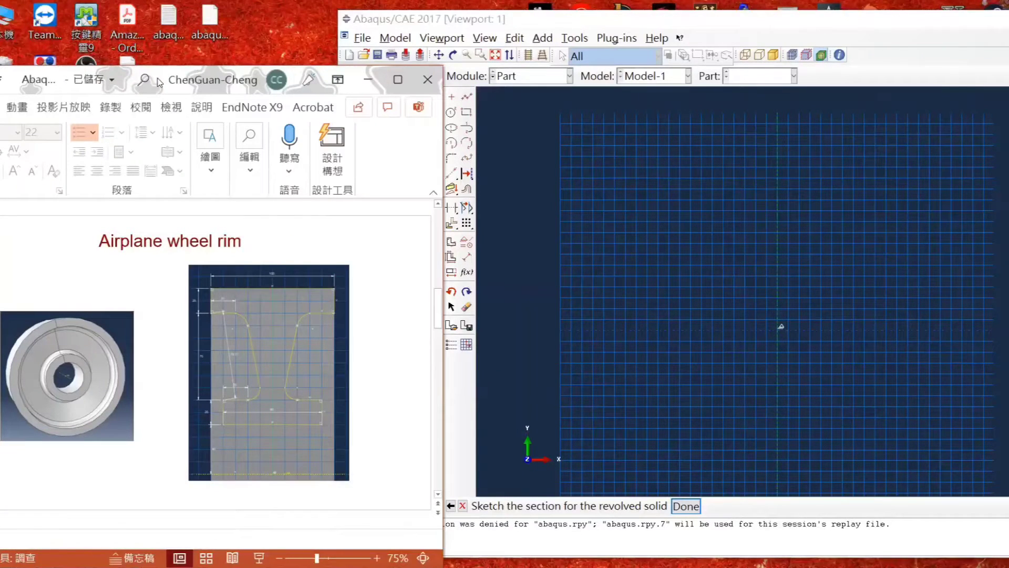
pyautogui.moveTo(158, 80); pyautogui.dragTo(127, 41)
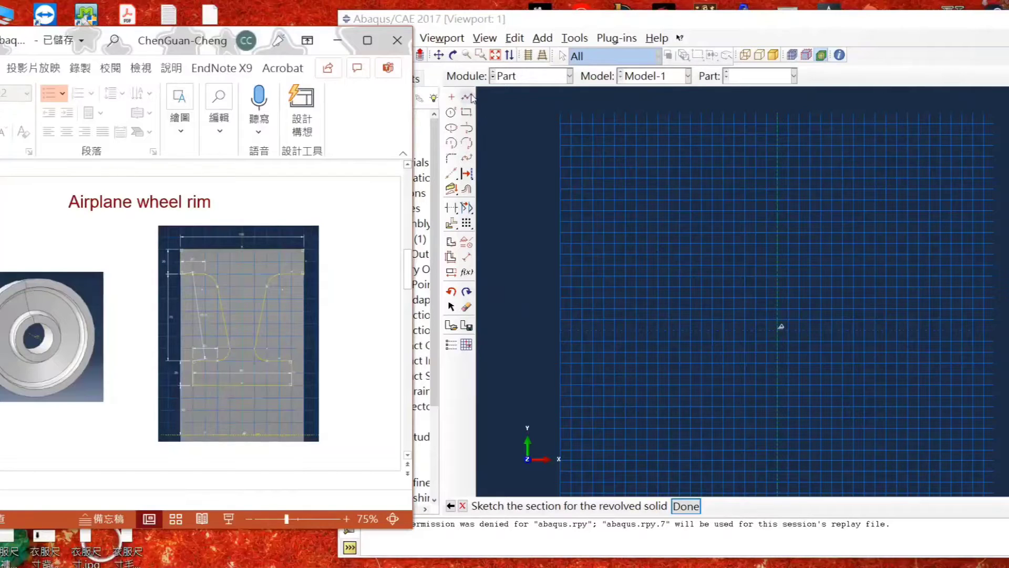
pyautogui.keyDown('ctrl'); pyautogui.scroll(5, 299, 393); pyautogui.keyUp('ctrl')
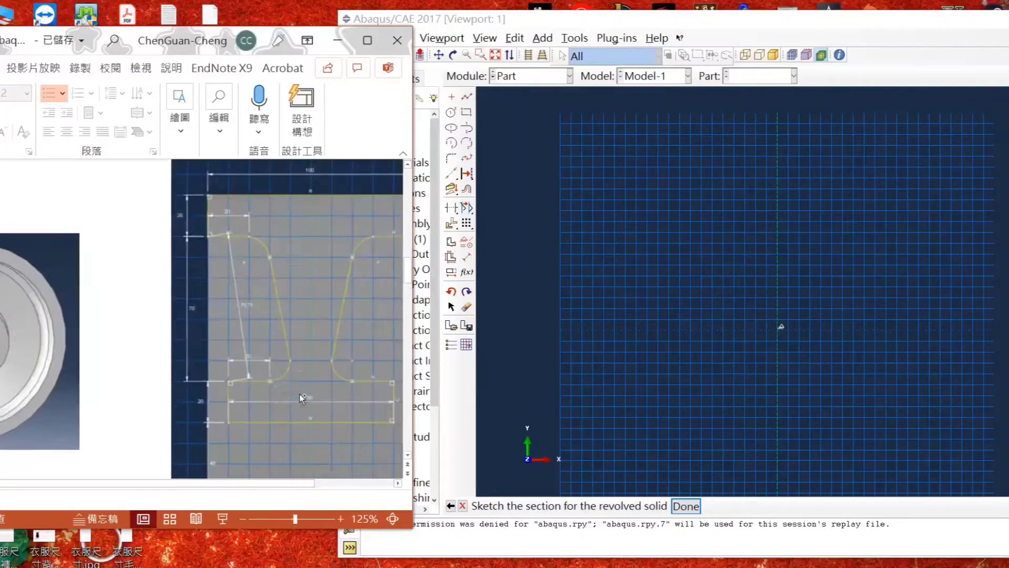
pyautogui.keyDown('ctrl'); pyautogui.scroll(-2, 293, 442); pyautogui.keyUp('ctrl')
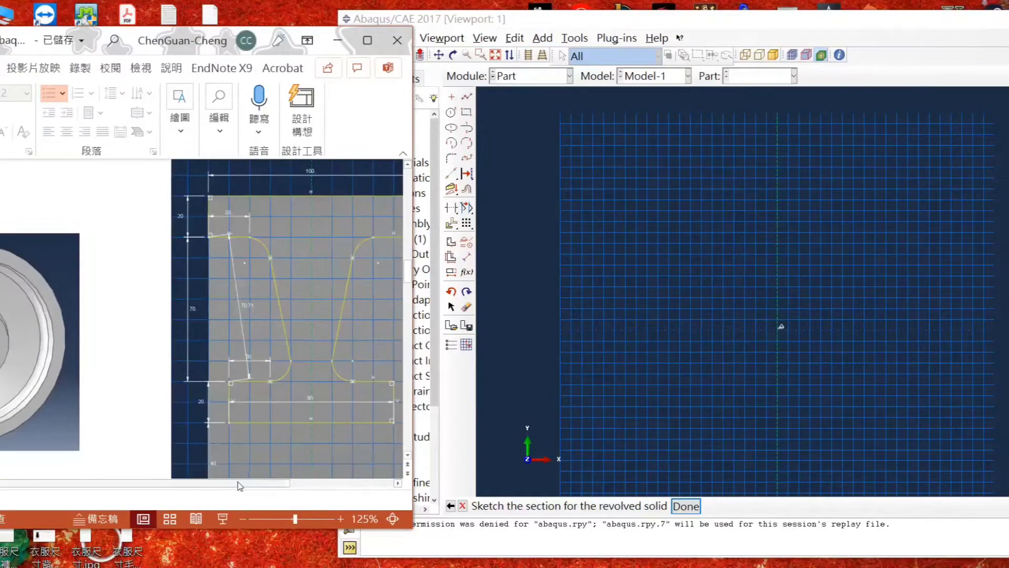
pyautogui.moveTo(268, 485); pyautogui.dragTo(286, 485)
pyautogui.keyDown('ctrl'); pyautogui.scroll(-2, 265, 382); pyautogui.keyUp('ctrl')
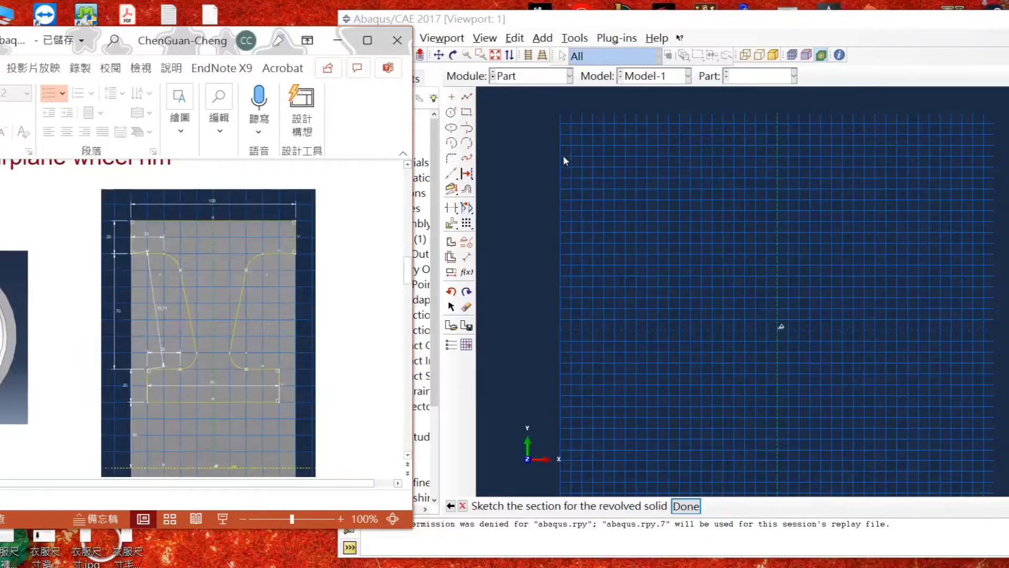
# Step: Sketch connected lines for the hub section from (-40, 60) through (-40, 40), (40, 40) and (40, 60) to (20, 60)
pyautogui.click(466, 98)
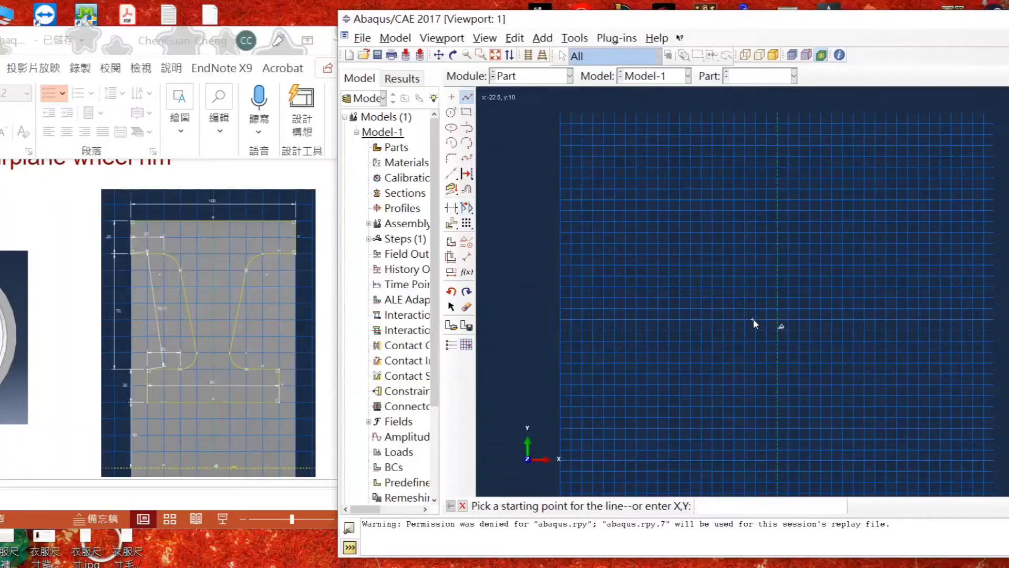
pyautogui.click(734, 268)
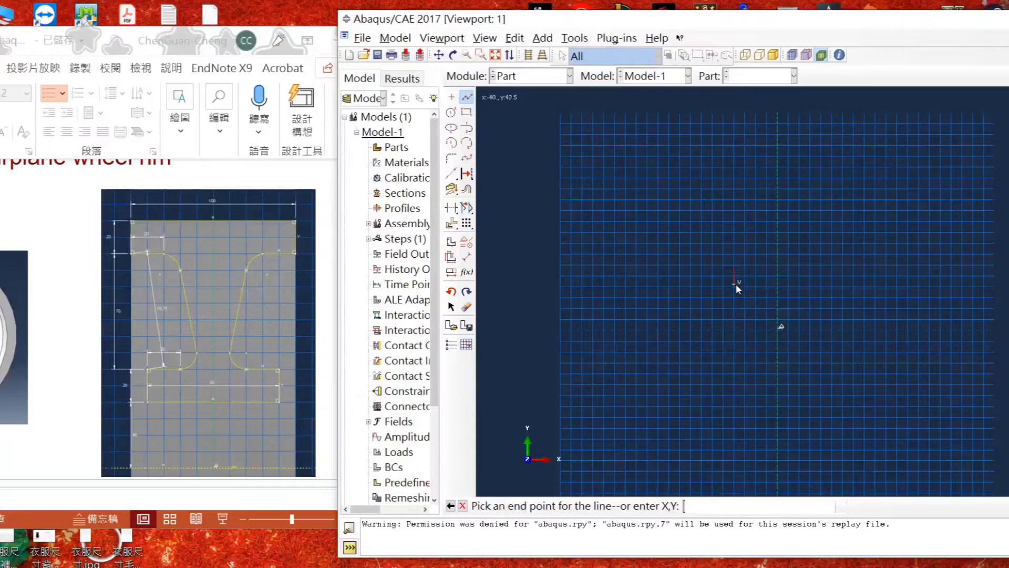
pyautogui.click(734, 286)
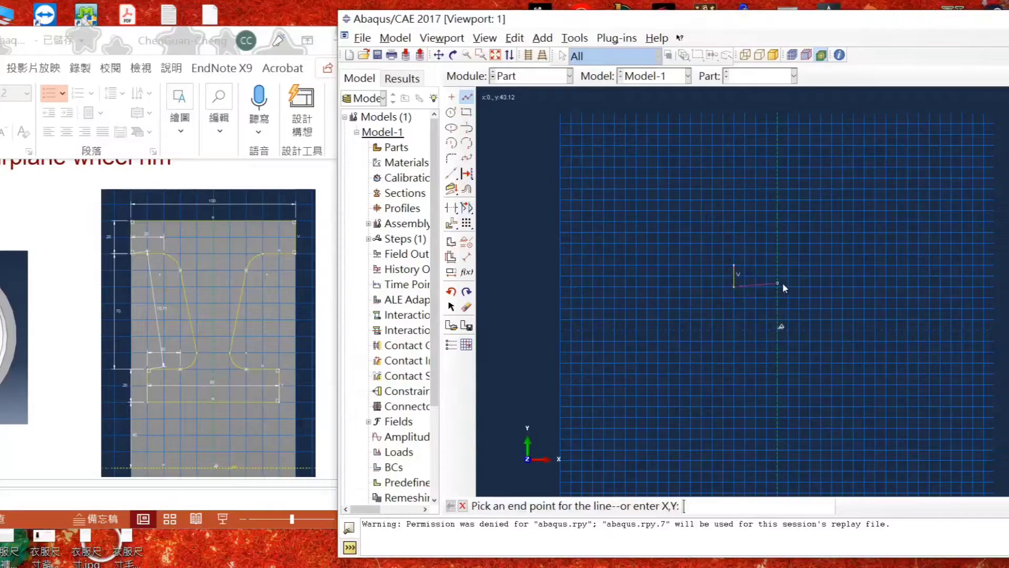
pyautogui.click(821, 287)
pyautogui.click(819, 264)
pyautogui.click(799, 265)
pyautogui.press('Escape')
# Step: Add a horizontal line to the hub section from its open corner at (-40, 60) to (-20, 60)
pyautogui.click(466, 97)
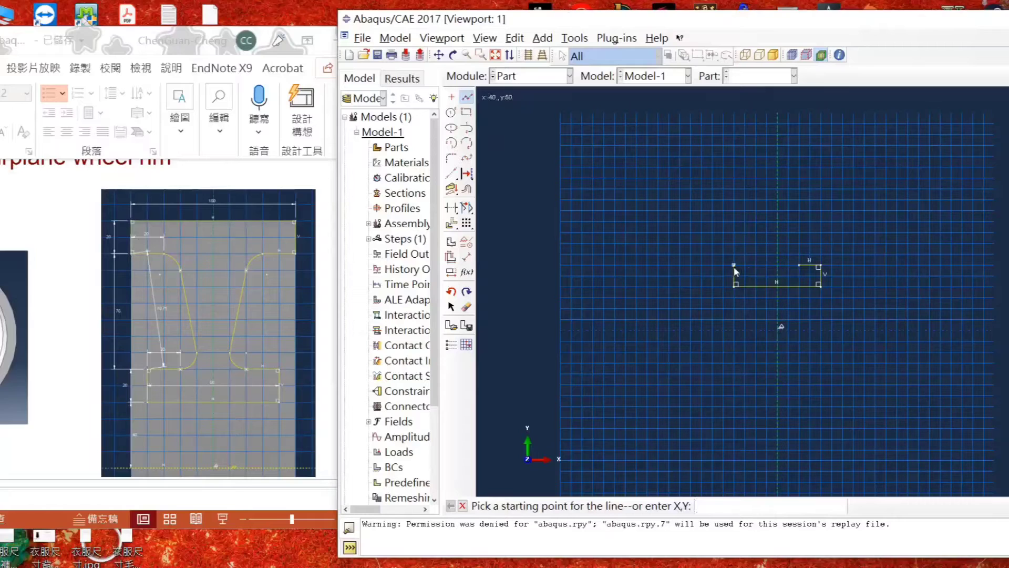
pyautogui.click(747, 265)
pyautogui.click(756, 265)
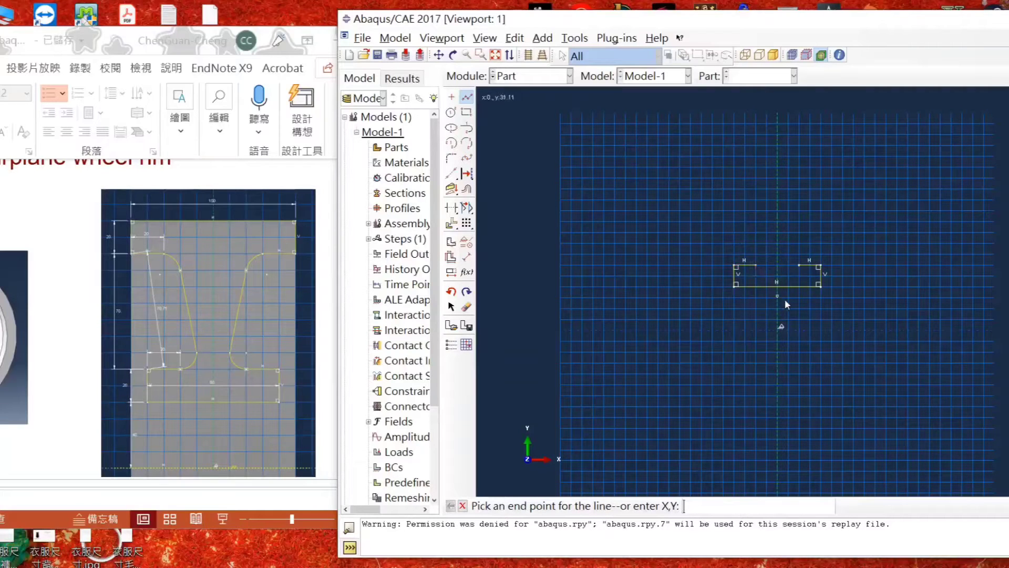
pyautogui.press('Escape')
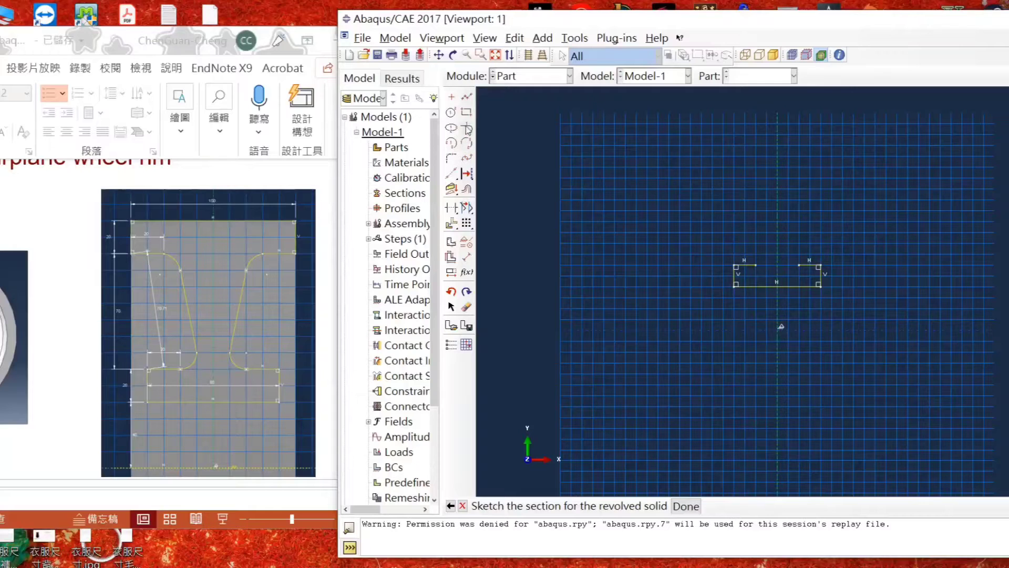
# Step: Sketch the outer rim section with connected lines through (-30, 130), (-50, 130), (-50, 150), (50, 150), (50, 130) and (30, 130)
pyautogui.click(466, 97)
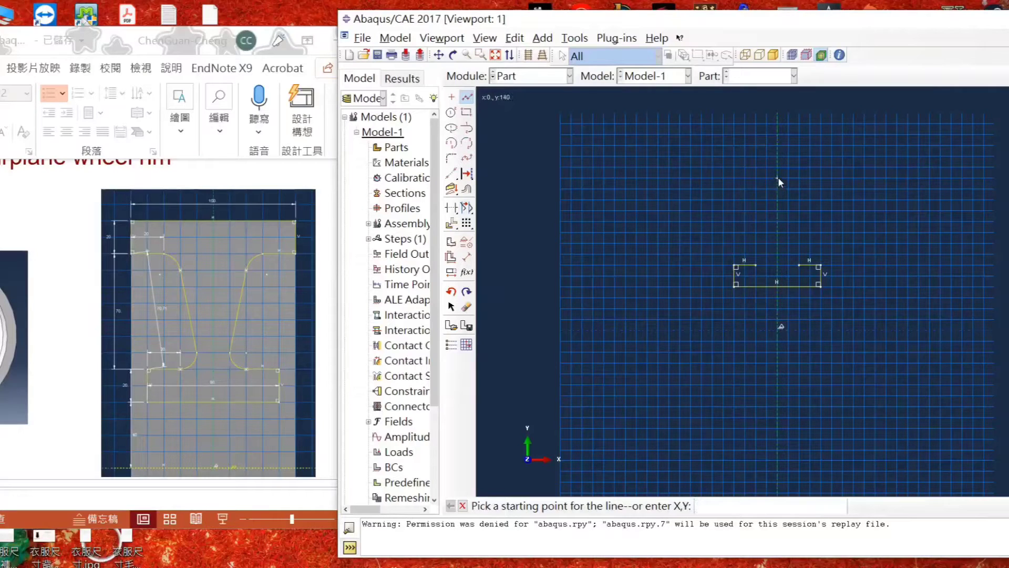
pyautogui.click(744, 188)
pyautogui.click(723, 188)
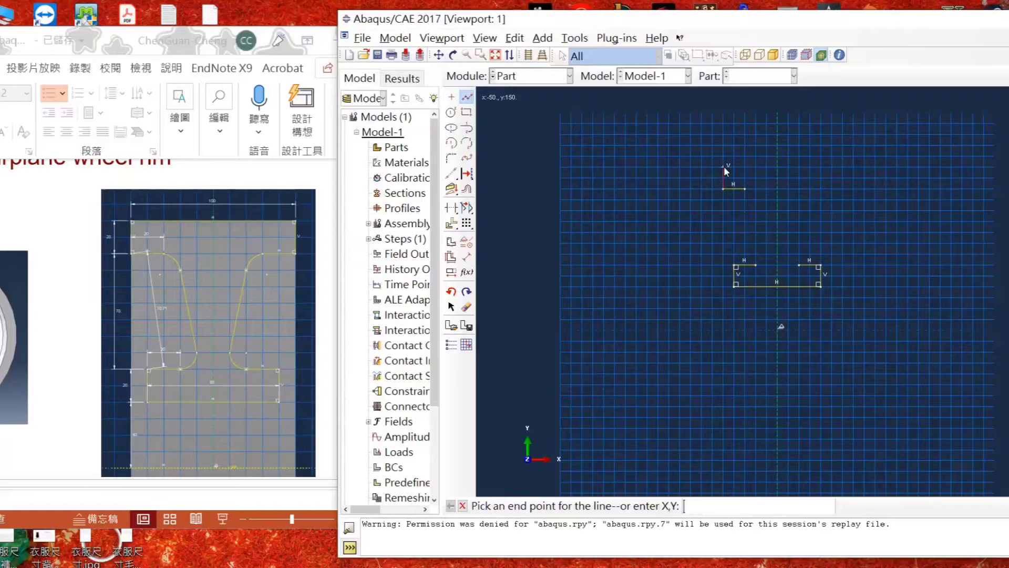
pyautogui.click(723, 166)
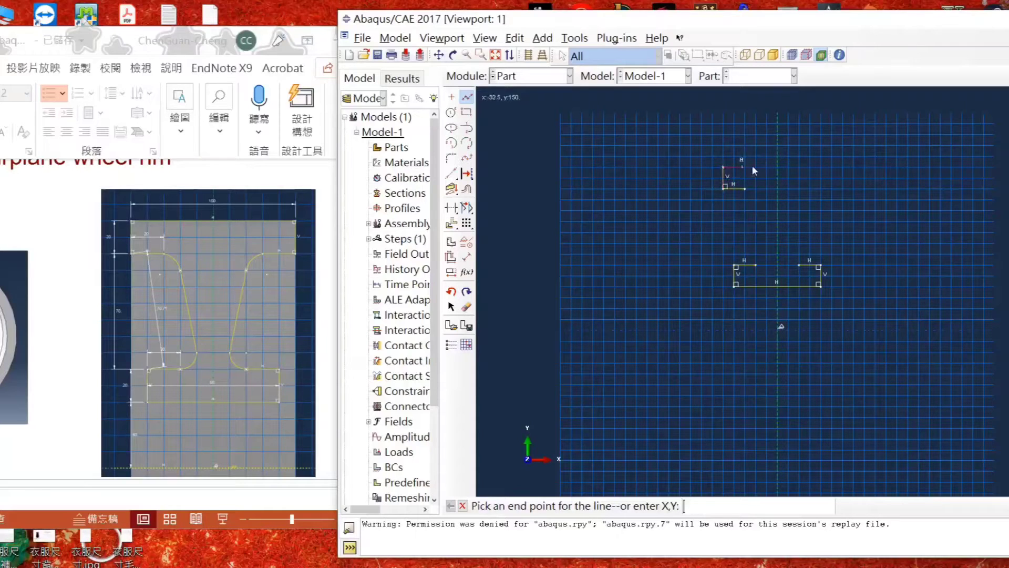
pyautogui.click(831, 167)
pyautogui.click(832, 187)
pyautogui.click(809, 187)
pyautogui.middleClick(837, 223)
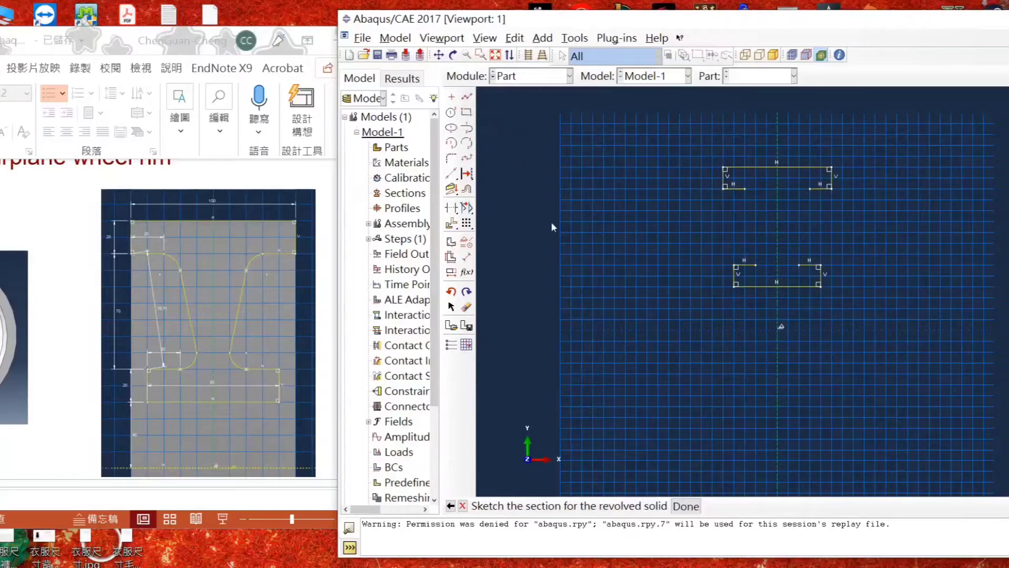
# Step: Sketch the two slanted web lines between rim and hub, from (-20, 120) to (-10, 70) and from (20, 120) to (10, 70)
pyautogui.click(467, 97)
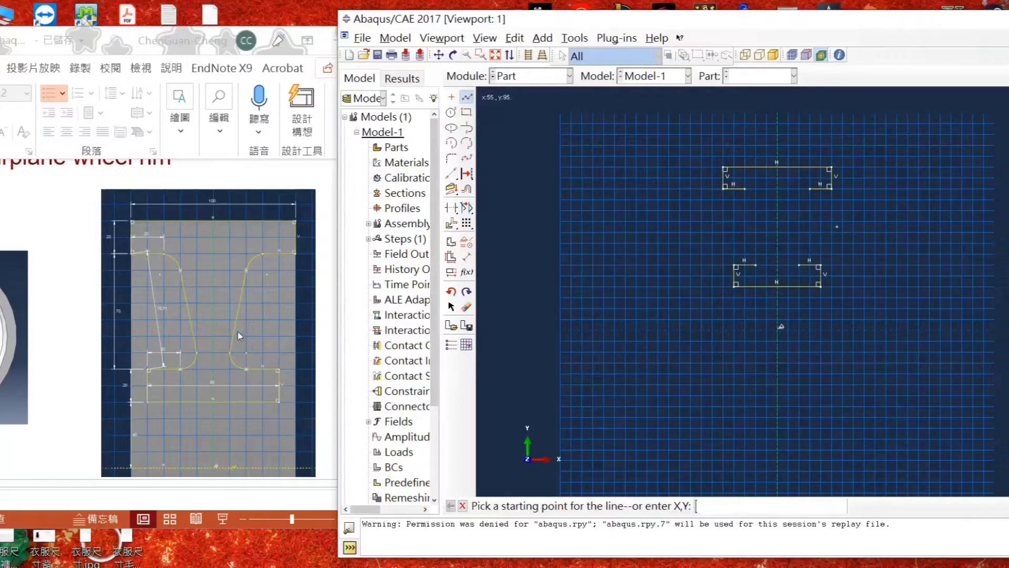
pyautogui.click(756, 200)
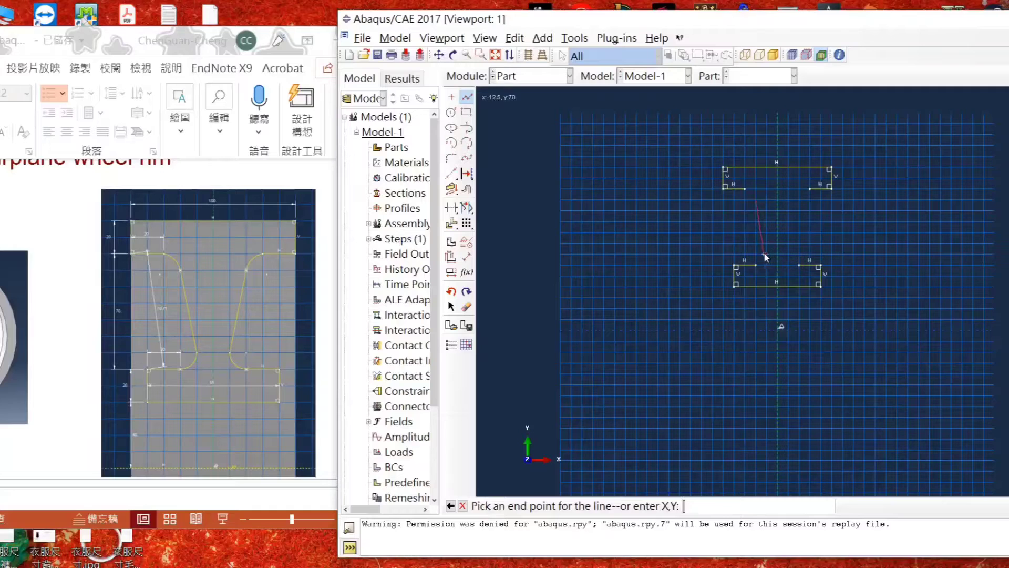
pyautogui.click(765, 253)
pyautogui.press('Escape')
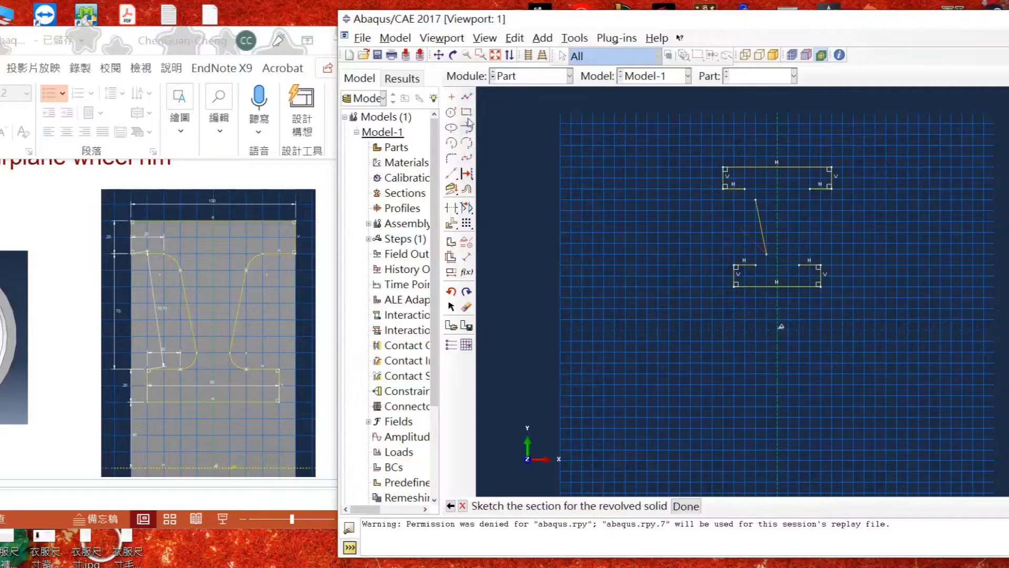
pyautogui.click(466, 97)
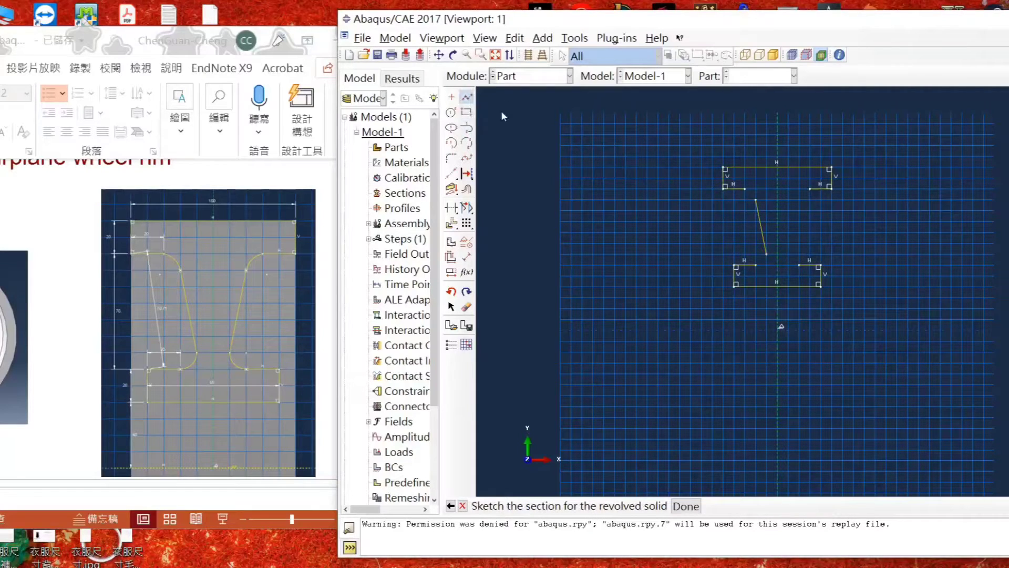
pyautogui.click(798, 200)
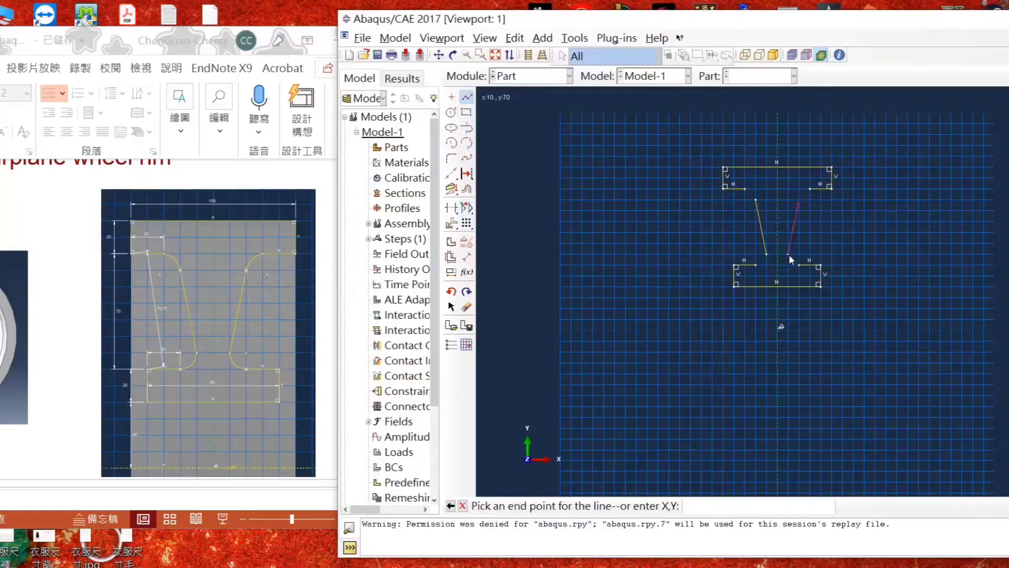
pyautogui.click(787, 253)
pyautogui.press('Escape')
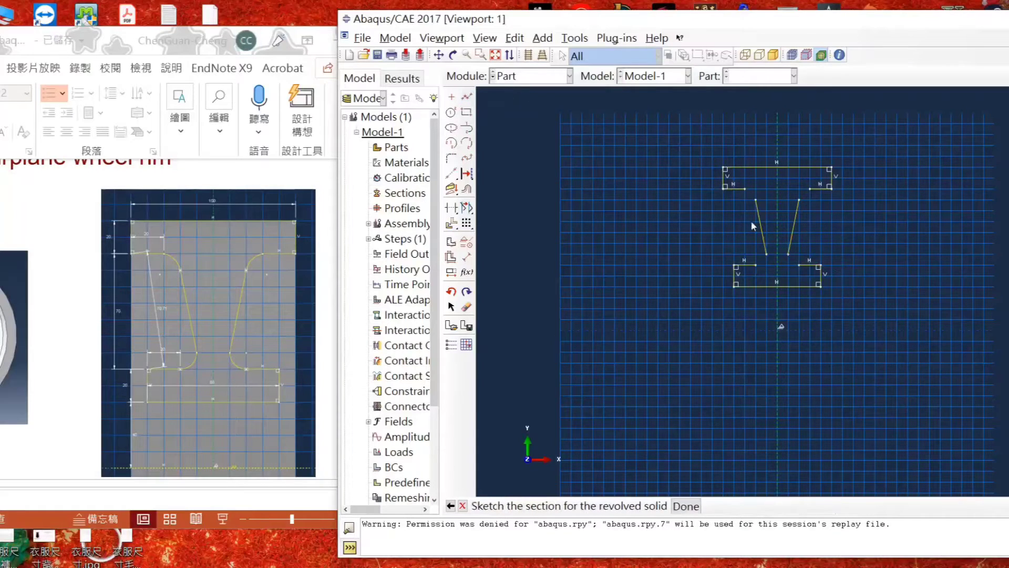
# Step: Close the four gaps between the slanted web lines and the rim and hub sections with tangent arcs
pyautogui.click(466, 127)
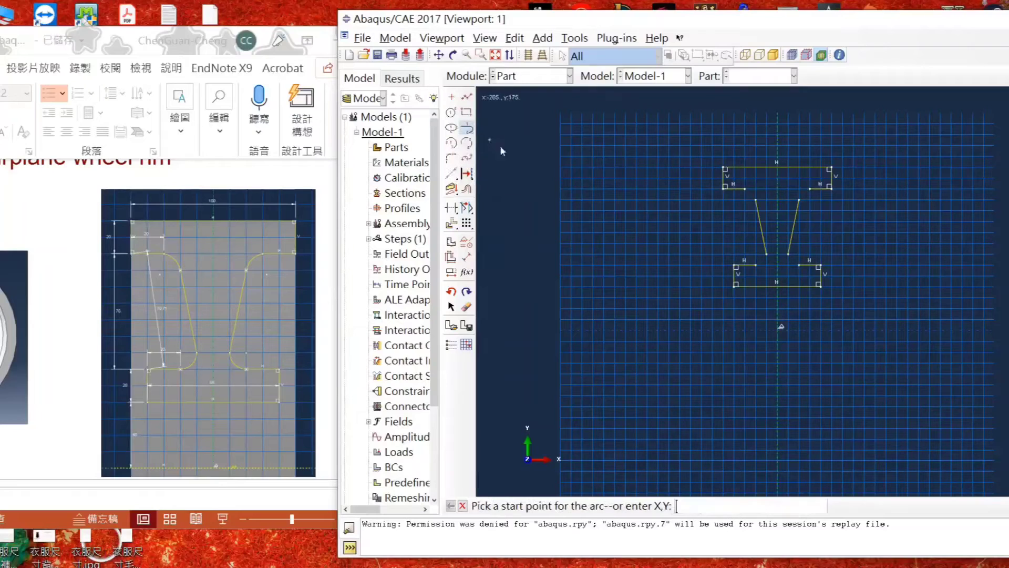
pyautogui.click(745, 187)
pyautogui.click(757, 200)
pyautogui.click(765, 255)
pyautogui.click(759, 262)
pyautogui.click(789, 253)
pyautogui.click(798, 264)
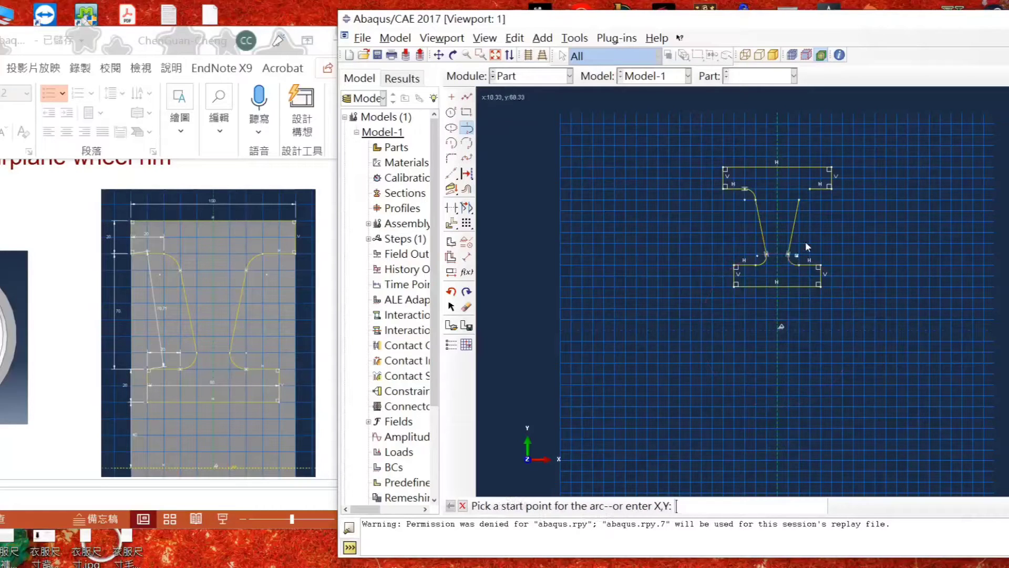
pyautogui.click(799, 200)
pyautogui.click(809, 189)
pyautogui.press('Escape')
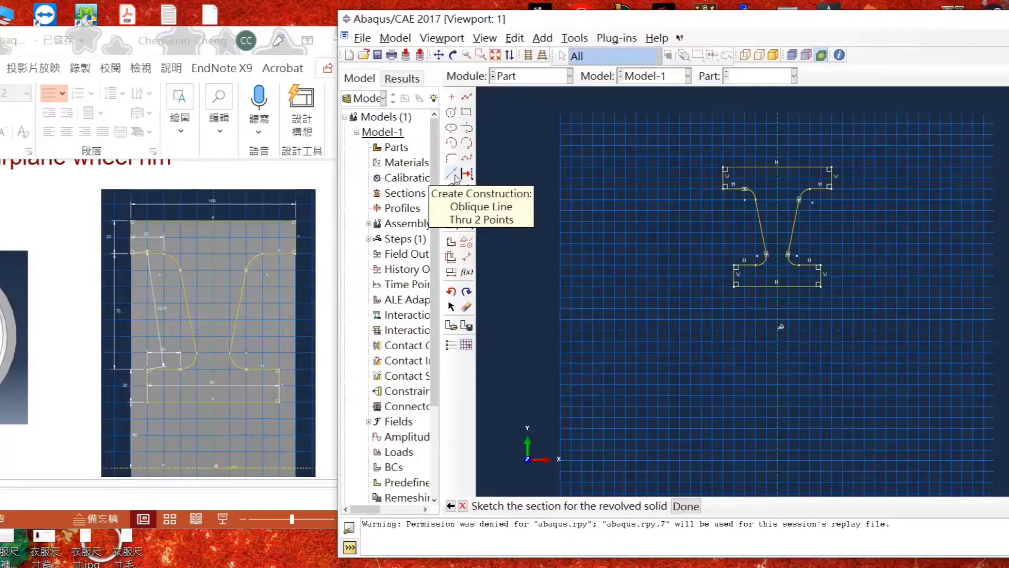
# Step: Draw a horizontal construction line through y = 0 below the profile and finish the section sketch
pyautogui.click(452, 174)
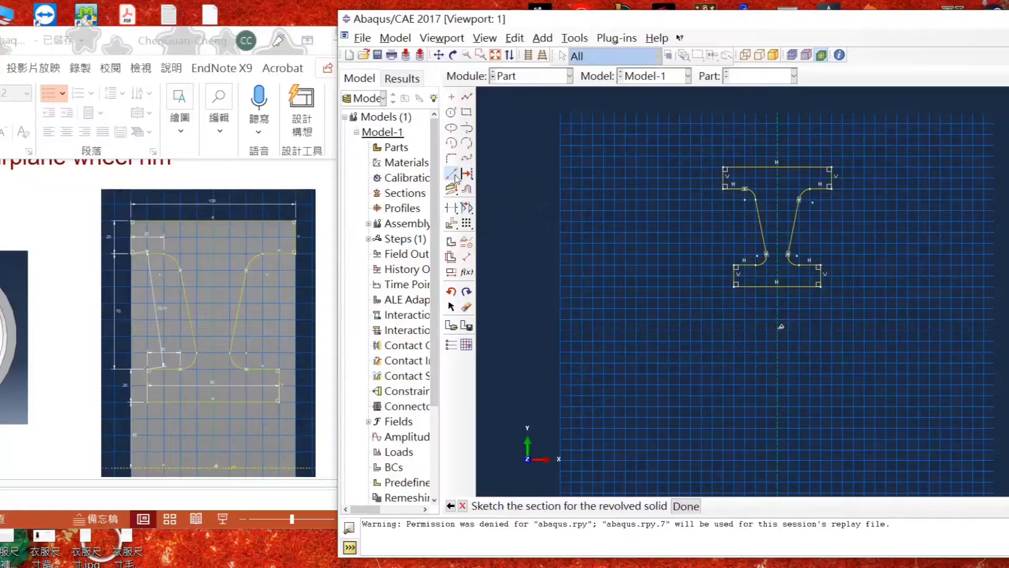
pyautogui.click(681, 330)
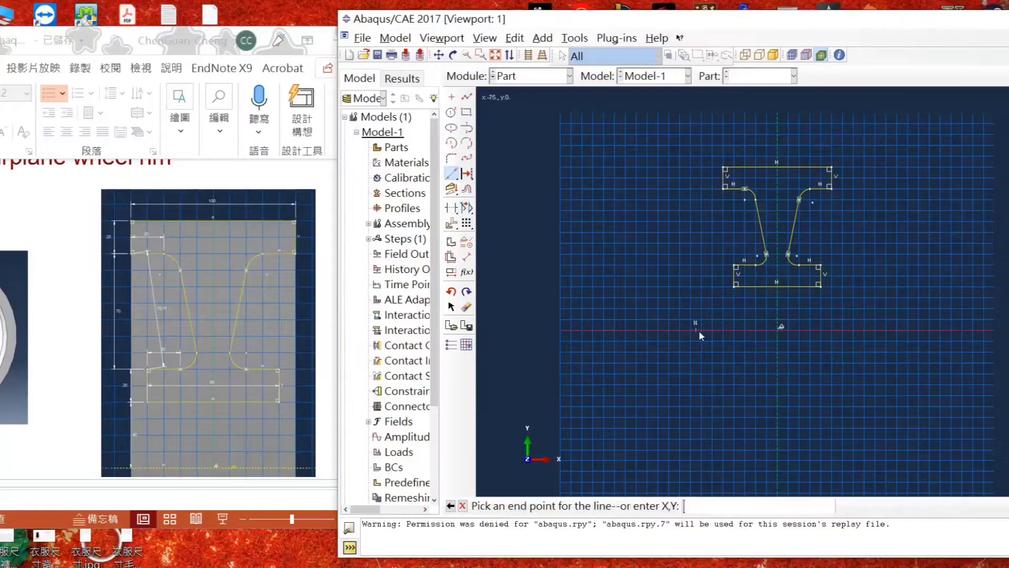
pyautogui.click(739, 330)
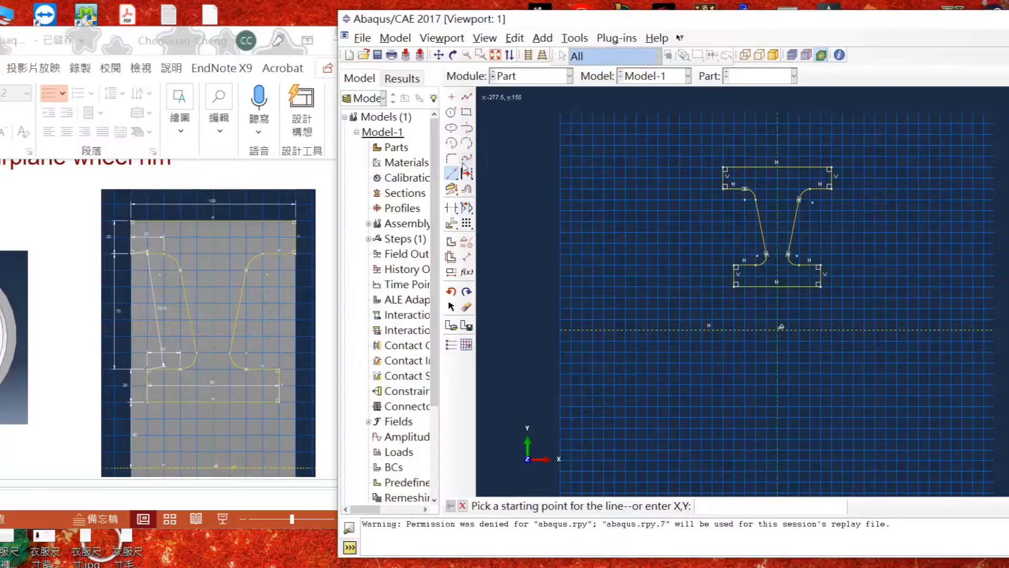
pyautogui.middleClick(642, 424)
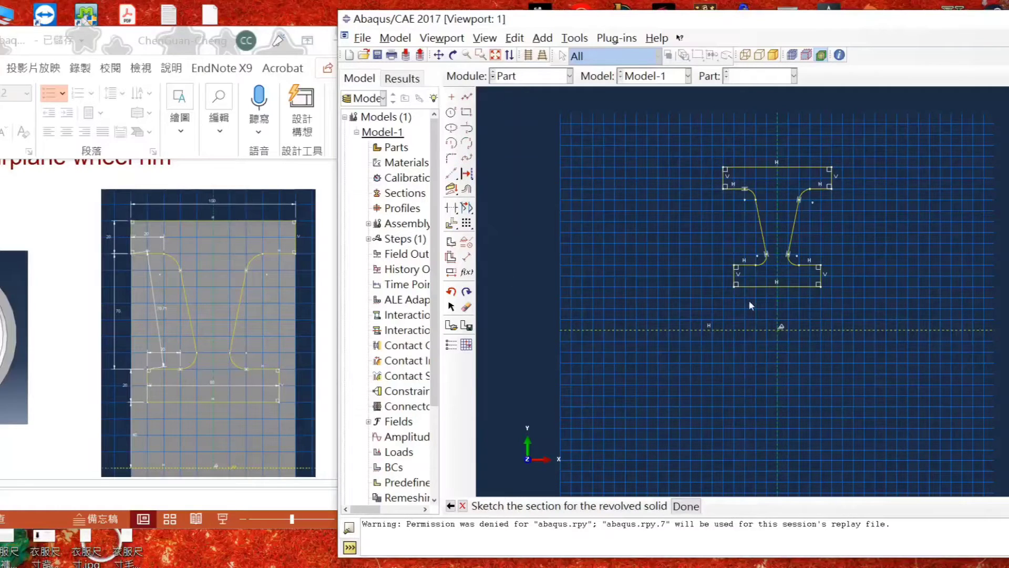
pyautogui.click(686, 507)
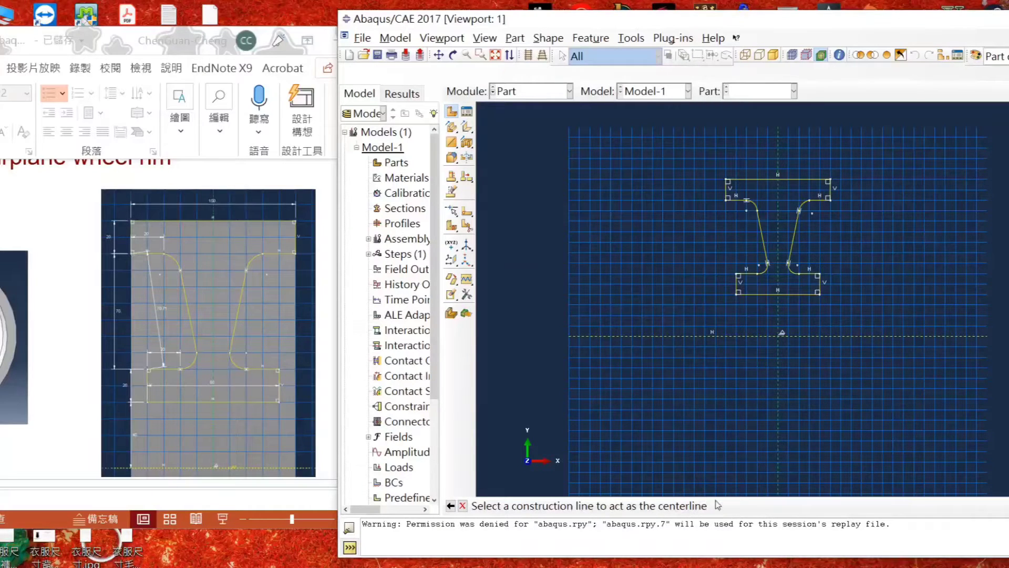
# Step: Revolve the wheel rim profile 360 degrees about the horizontal construction line
pyautogui.click(686, 336)
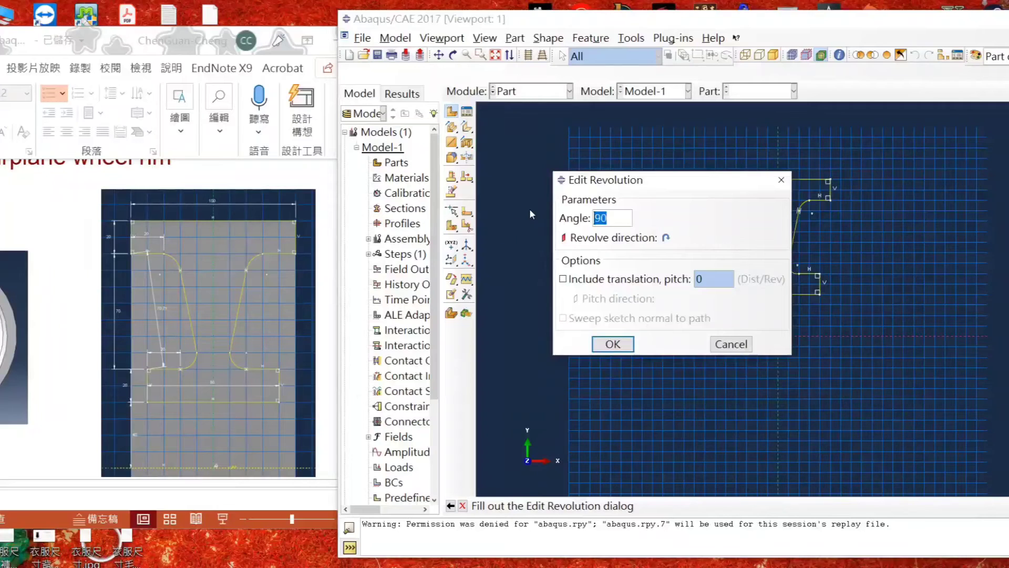
pyautogui.write('360')
pyautogui.click(612, 344)
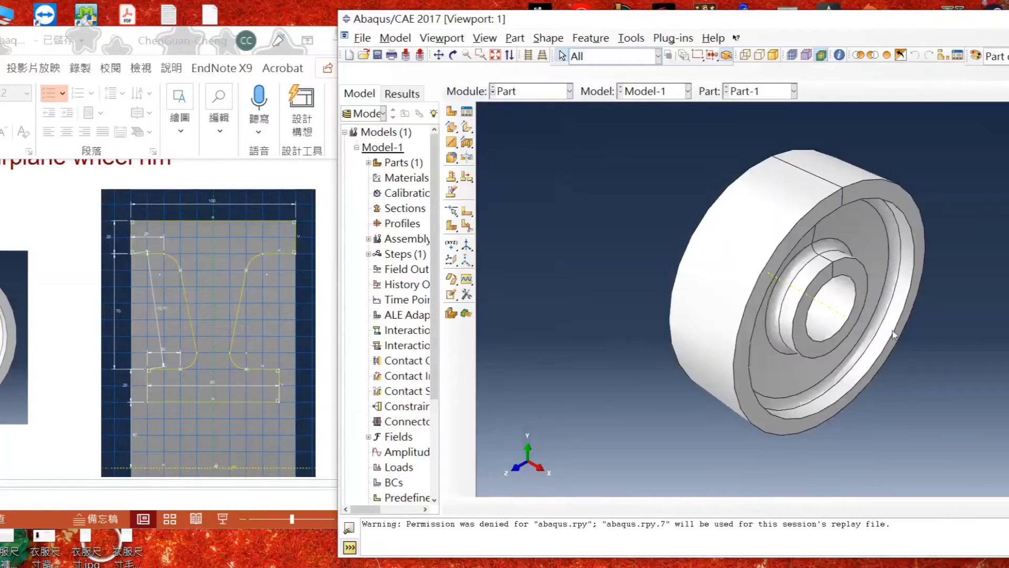
# Step: Set the view manipulation mouse configuration to the CATIA V5 application style
pyautogui.click(633, 40)
pyautogui.click(682, 263)
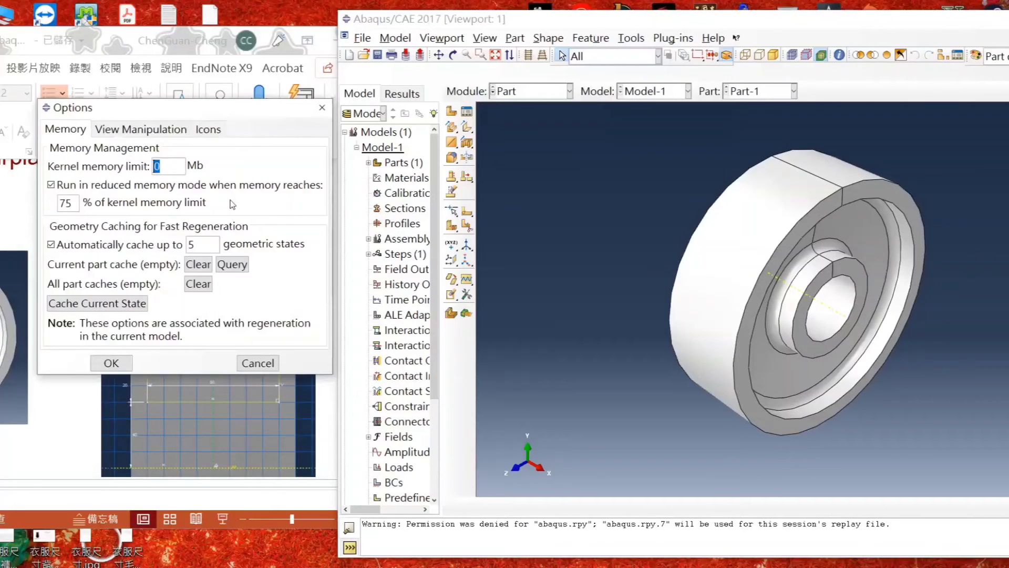
pyautogui.click(110, 132)
pyautogui.click(177, 169)
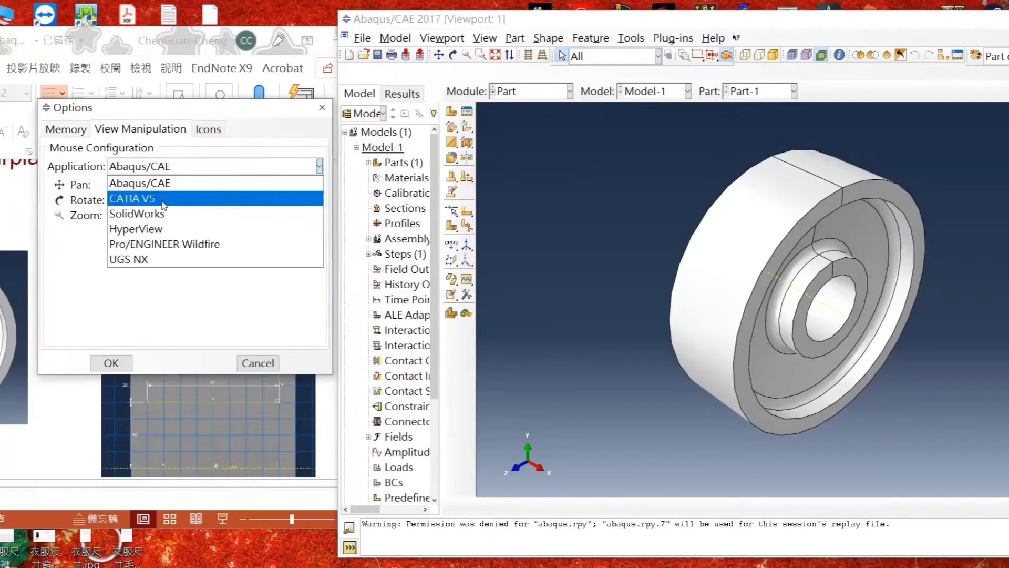
pyautogui.click(137, 196)
pyautogui.click(131, 366)
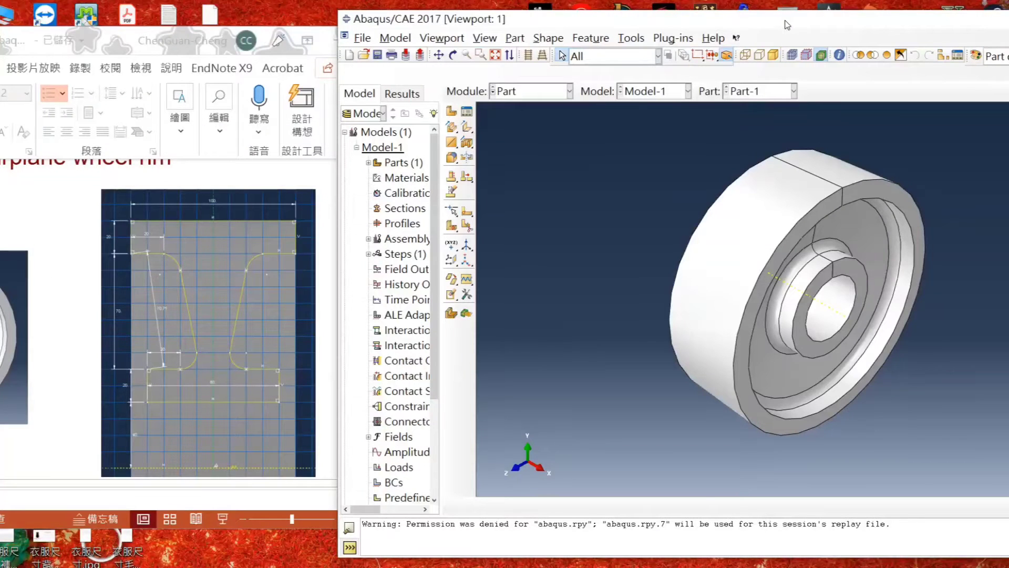
pyautogui.moveTo(785, 22); pyautogui.dragTo(728, 17)
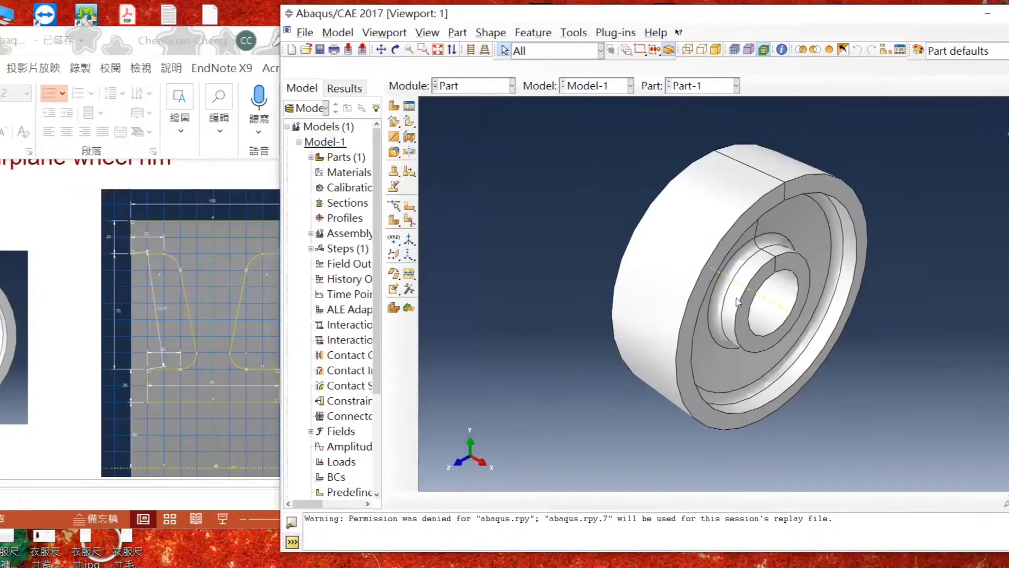
pyautogui.moveTo(767, 325); pyautogui.dragTo(495, 273, button='middle')
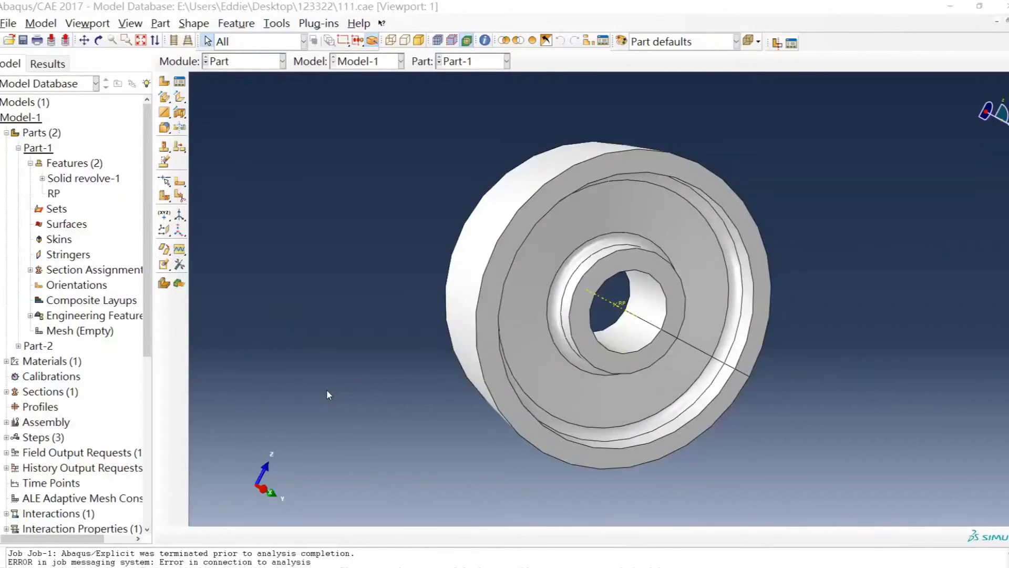
# Step: Open an extruded cut sketch on the hub's annular end face, with the face's radial seam edge oriented vertical and on the right
pyautogui.click(180, 114)
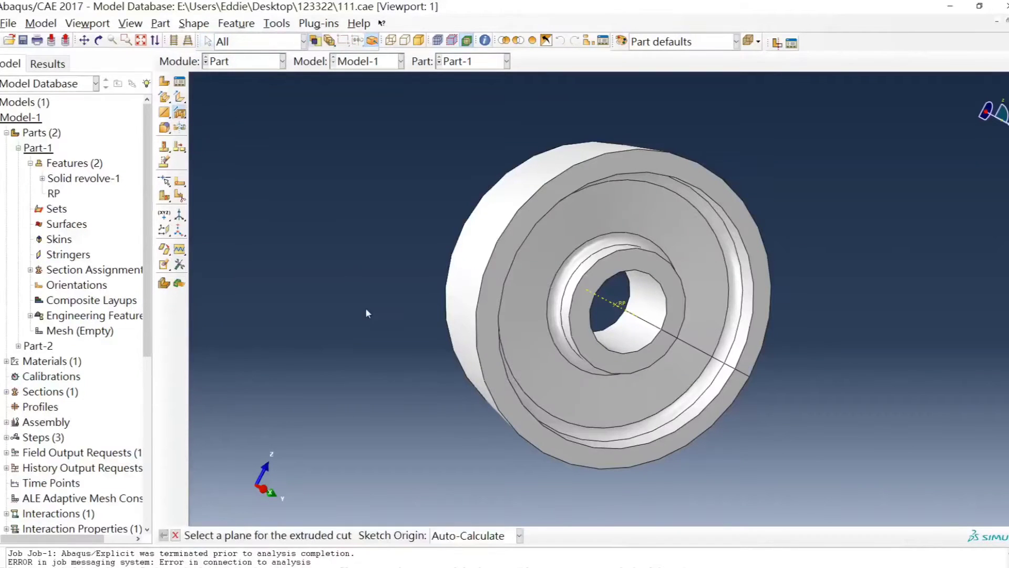
pyautogui.click(657, 352)
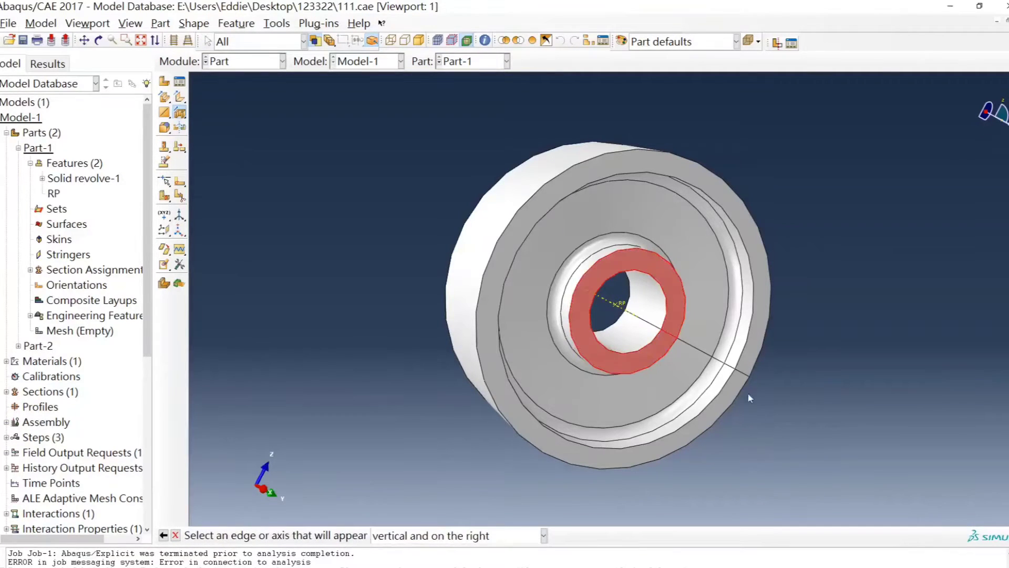
pyautogui.click(673, 336)
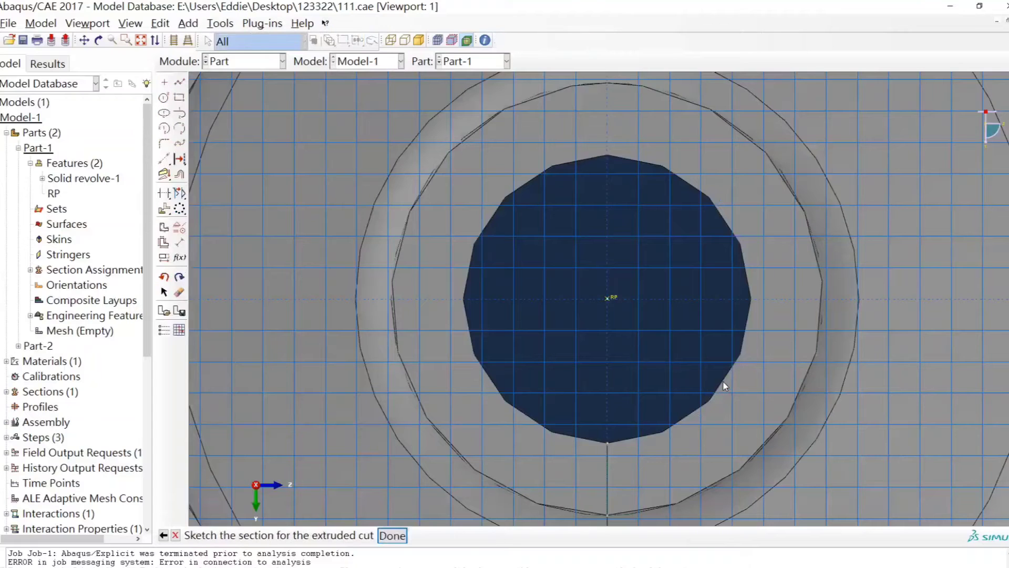
# Step: Sketch a circle of about 95.7 radius centred on the wheel's axis, across the web between hub and rim
pyautogui.scroll(-3, 620, 330)
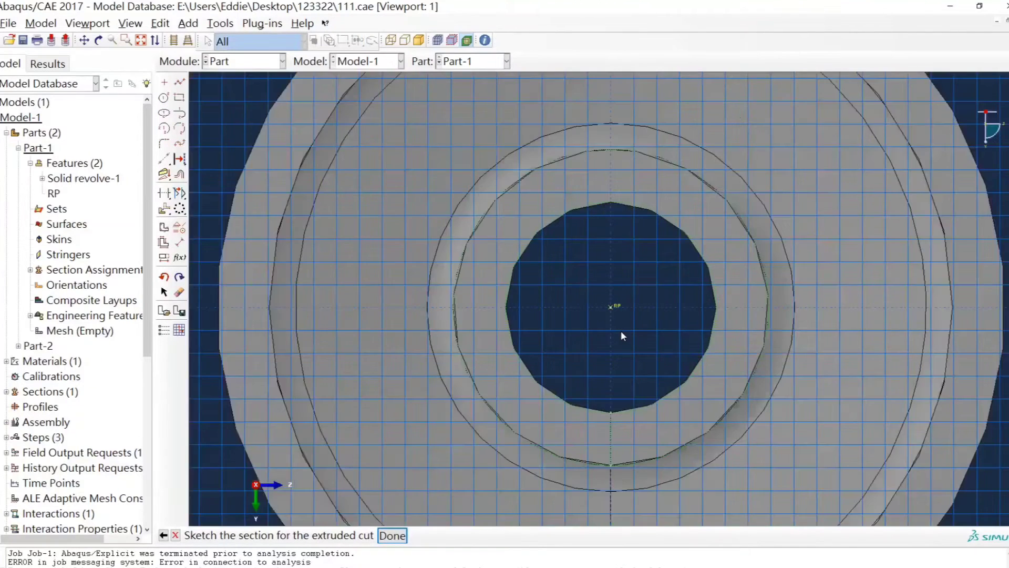
pyautogui.scroll(-1, 620, 331)
pyautogui.moveTo(627, 329)
pyautogui.keyDown('ctrl'); pyautogui.keyDown('alt'); pyautogui.mouseDown(button='middle')
pyautogui.moveTo(615, 309)
pyautogui.moveTo(617, 322)
pyautogui.mouseUp(button='middle'); pyautogui.keyUp('alt'); pyautogui.keyUp('ctrl')
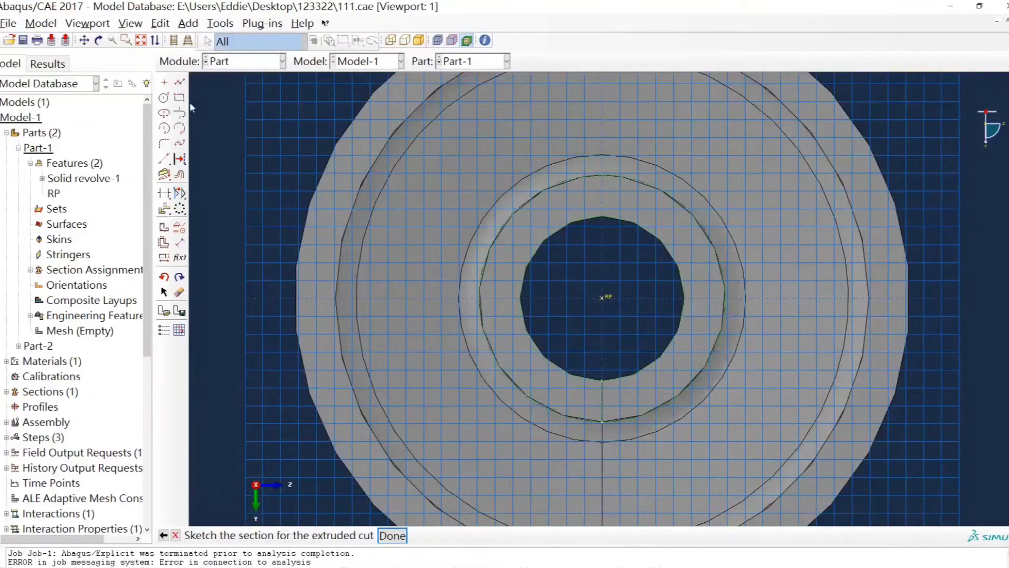
pyautogui.click(164, 98)
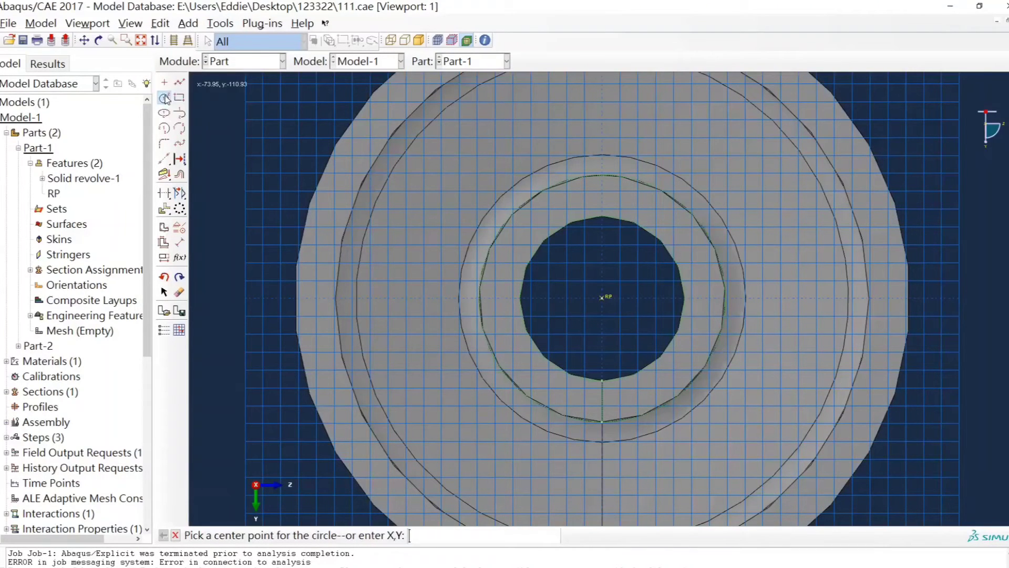
pyautogui.click(603, 298)
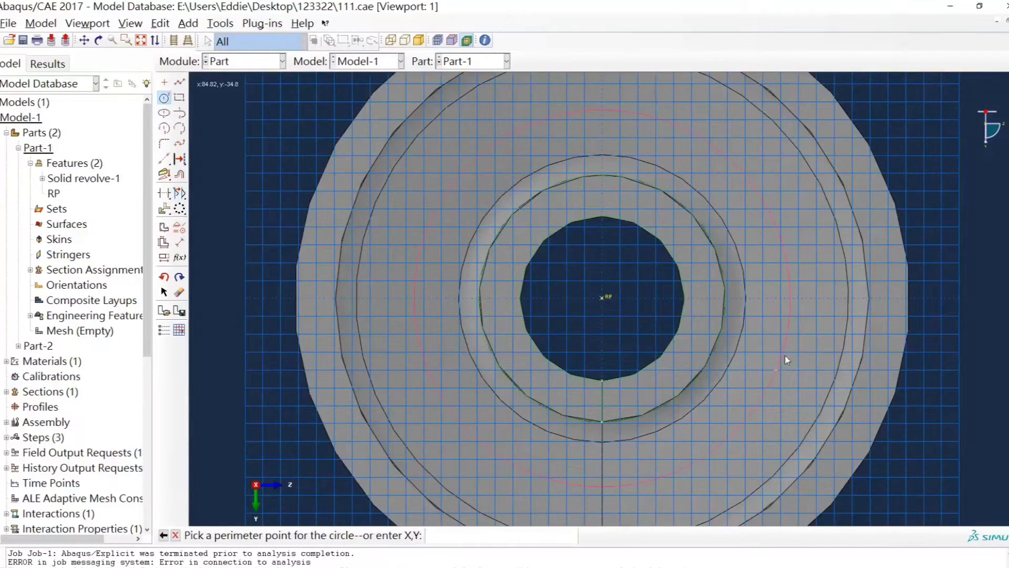
pyautogui.click(799, 304)
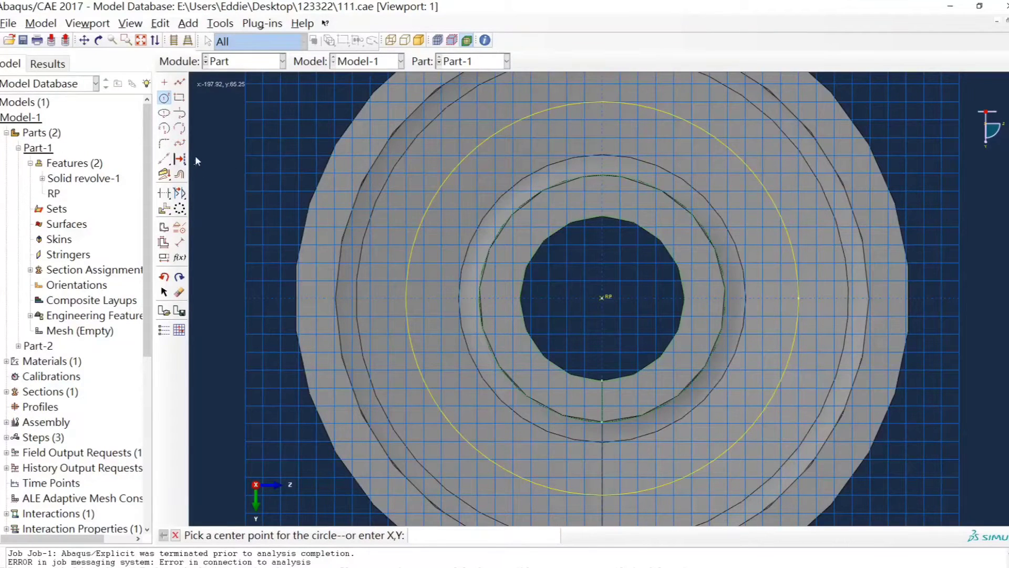
# Step: Dimension the large guide circle with a radius of 96
pyautogui.click(179, 242)
pyautogui.click(407, 282)
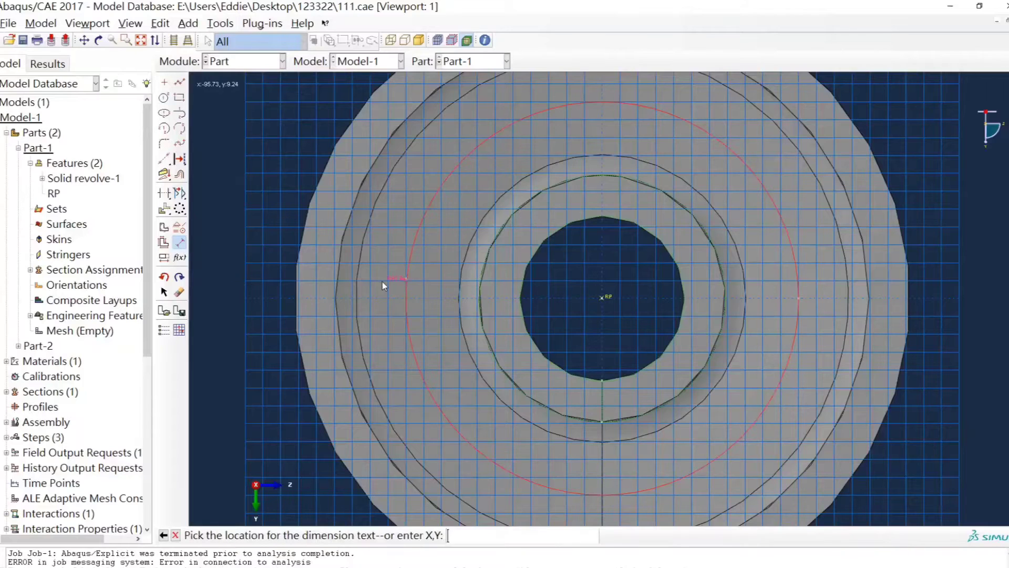
pyautogui.click(256, 299)
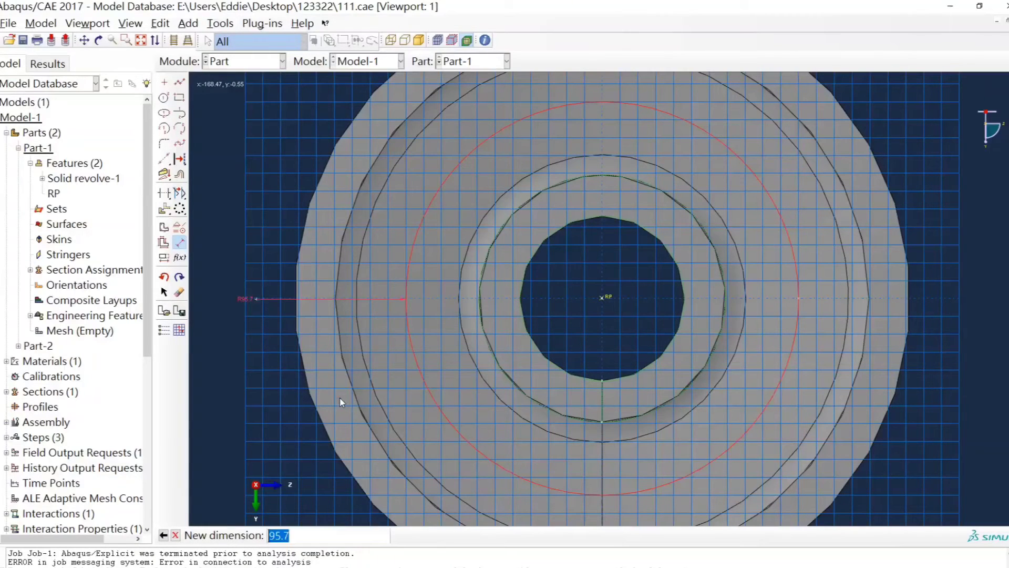
pyautogui.write('96')
pyautogui.press('Return')
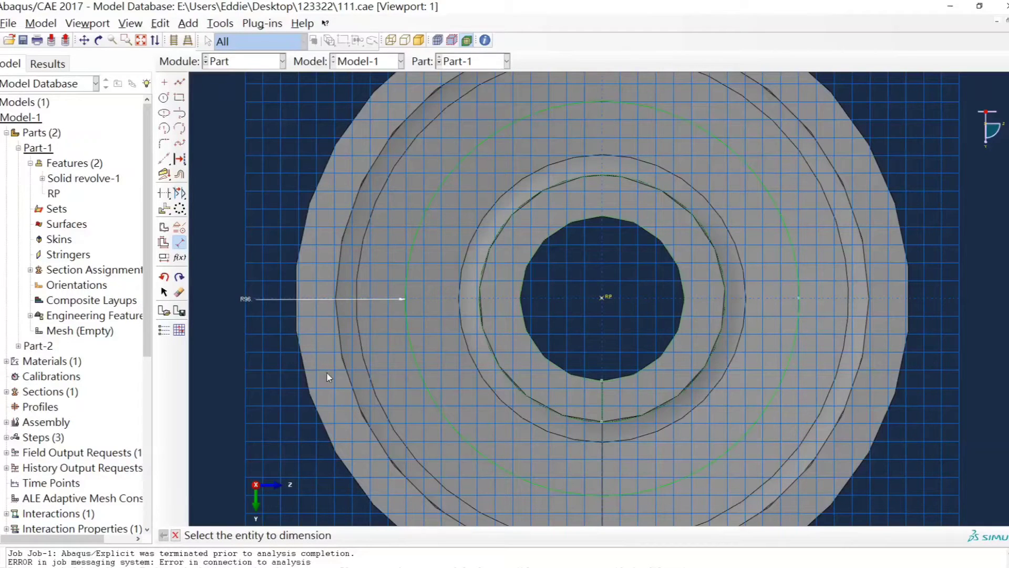
# Step: Sketch a small circle of about 9 radius centred where the guide circle crosses the vertical seam line below the hub
pyautogui.click(163, 98)
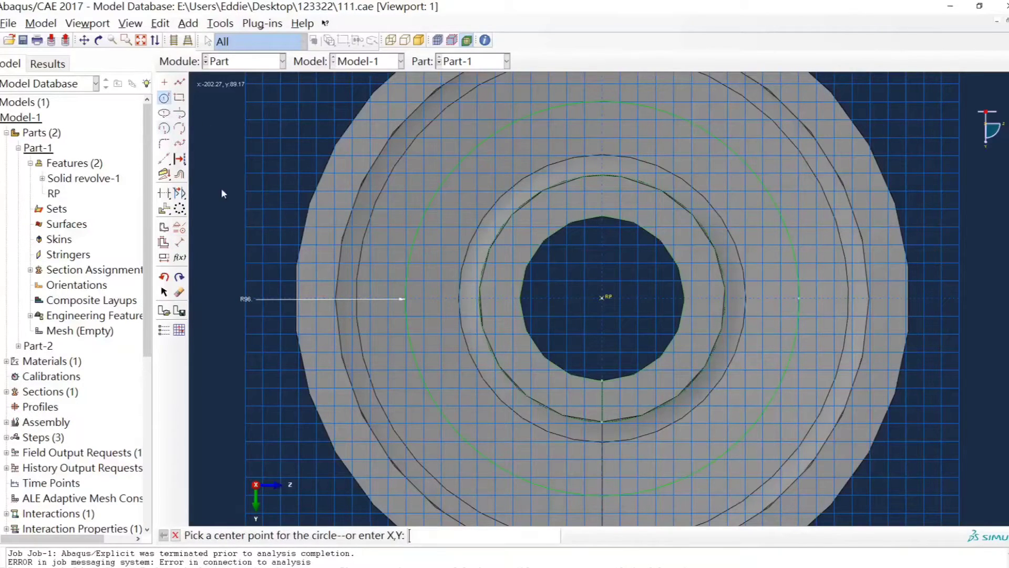
pyautogui.click(602, 496)
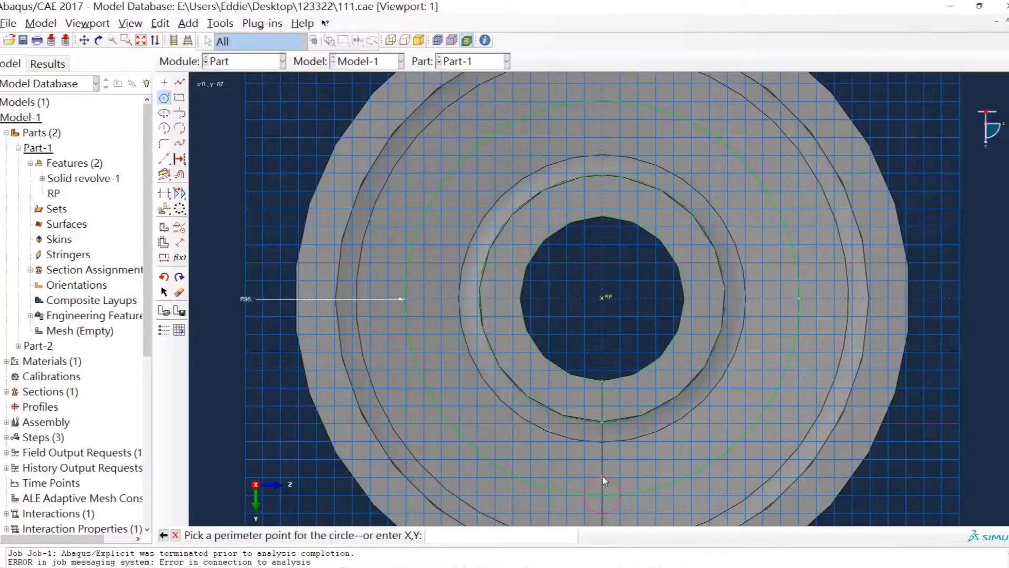
pyautogui.click(603, 477)
# Step: Dimension the small hole circle with a radius of 10
pyautogui.keyDown('ctrl'); pyautogui.keyDown('alt'); pyautogui.moveTo(674, 434); pyautogui.dragTo(631, 380, button='middle'); pyautogui.keyUp('alt'); pyautogui.keyUp('ctrl')
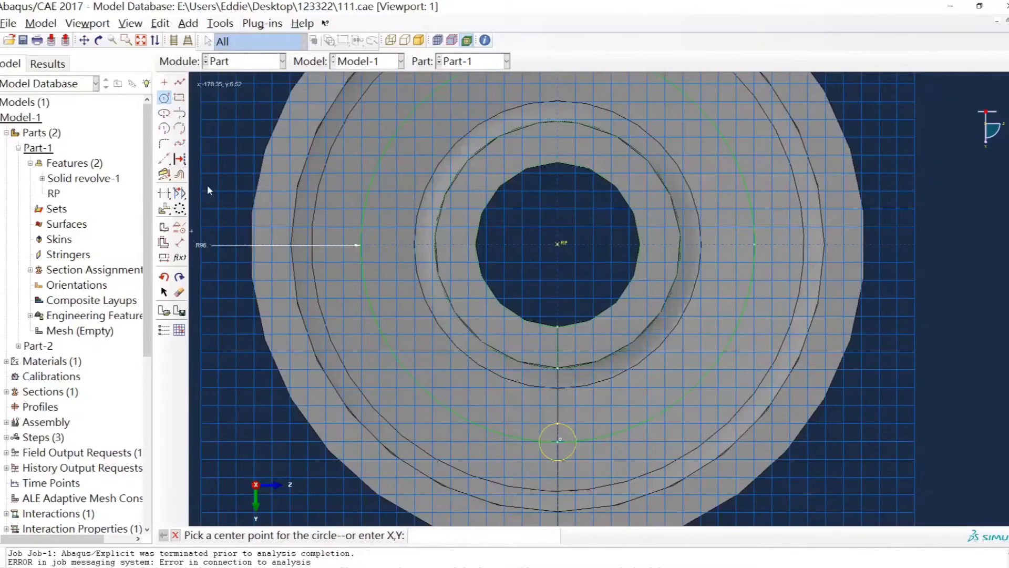
pyautogui.click(180, 243)
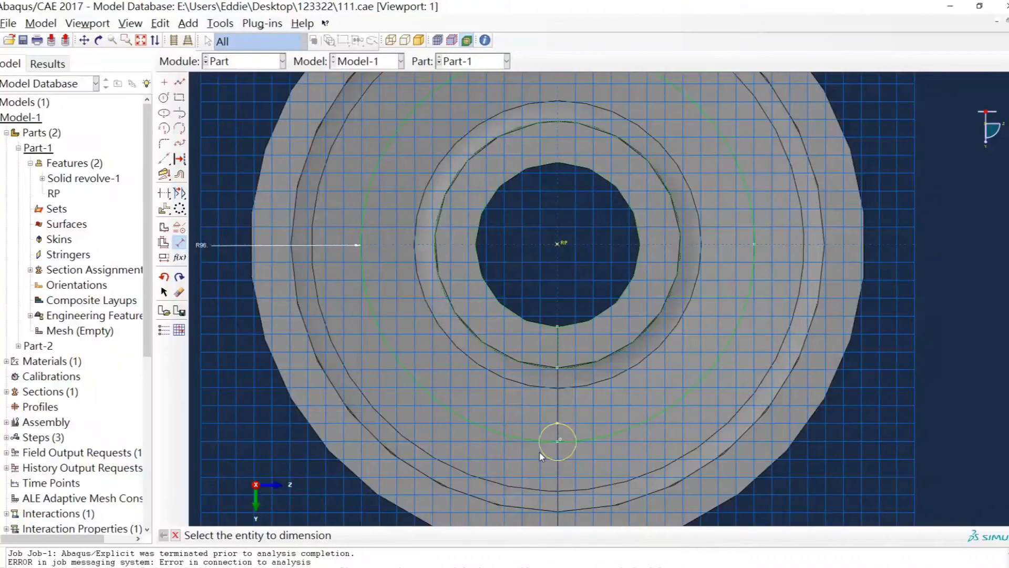
pyautogui.click(538, 454)
pyautogui.click(500, 477)
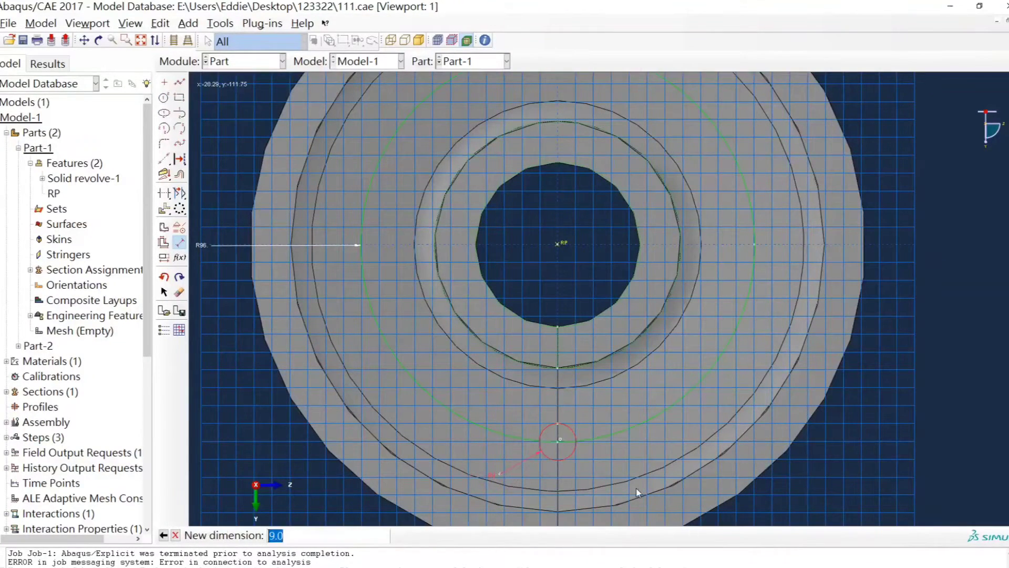
pyautogui.write('10')
pyautogui.press('Return')
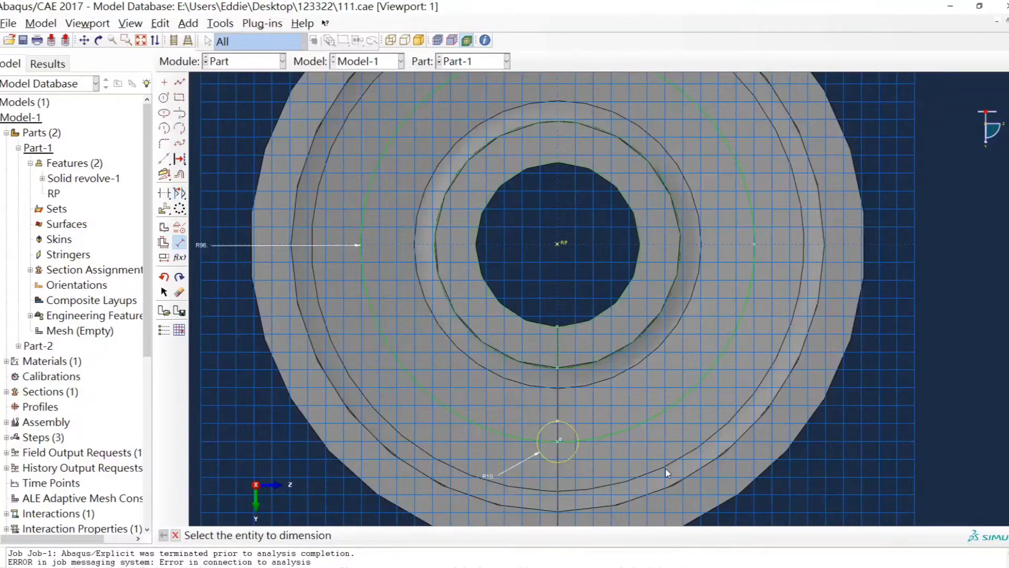
# Step: Create a radial pattern of the small hole circle with 6 instances over a total angle of 360
pyautogui.scroll(-2, 589, 284)
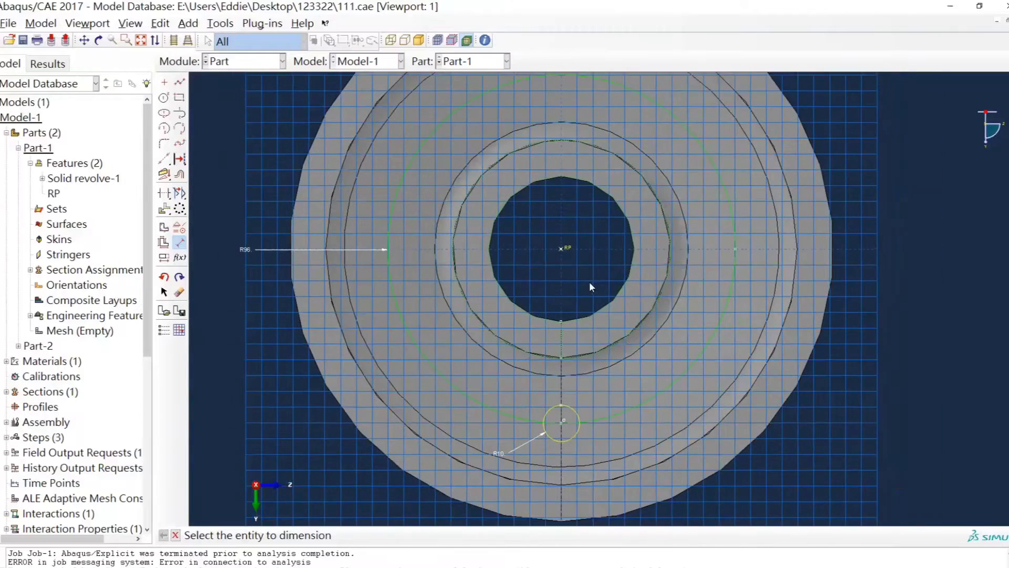
pyautogui.moveTo(589, 284)
pyautogui.keyDown('ctrl'); pyautogui.keyDown('alt'); pyautogui.mouseDown(button='middle')
pyautogui.moveTo(574, 349)
pyautogui.moveTo(605, 327)
pyautogui.mouseUp(button='middle'); pyautogui.keyUp('alt'); pyautogui.keyUp('ctrl')
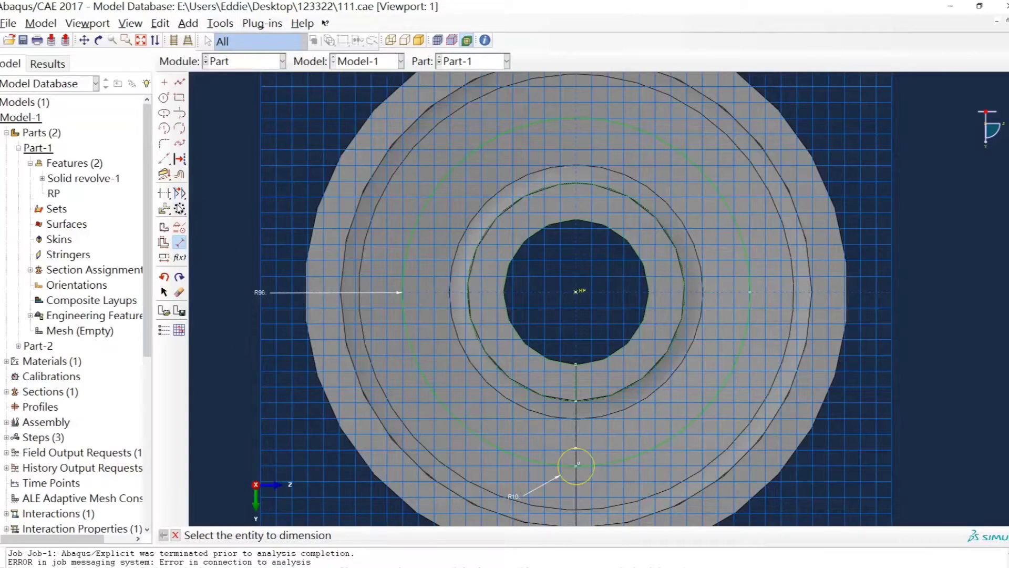
pyautogui.click(182, 212)
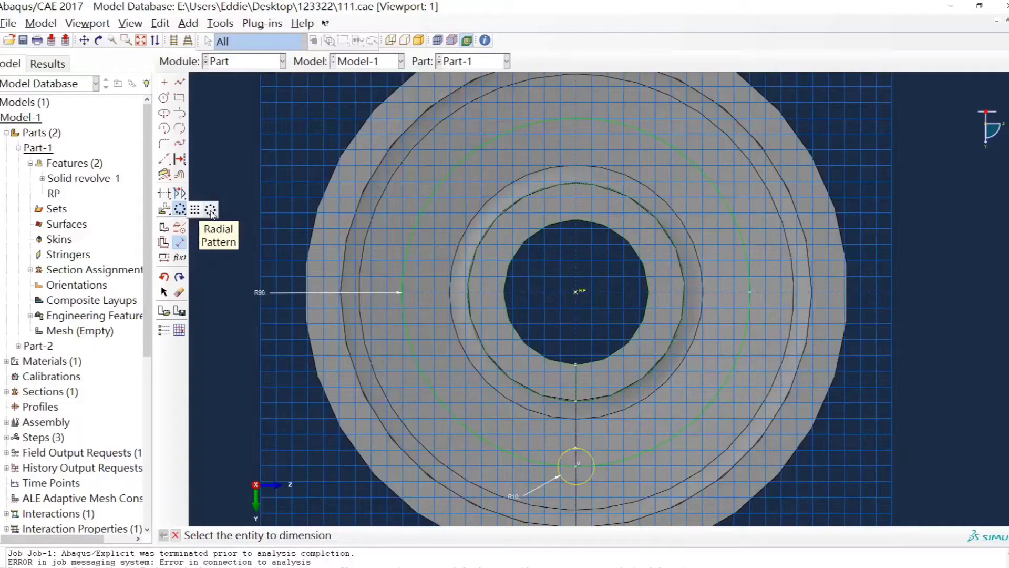
pyautogui.click(210, 209)
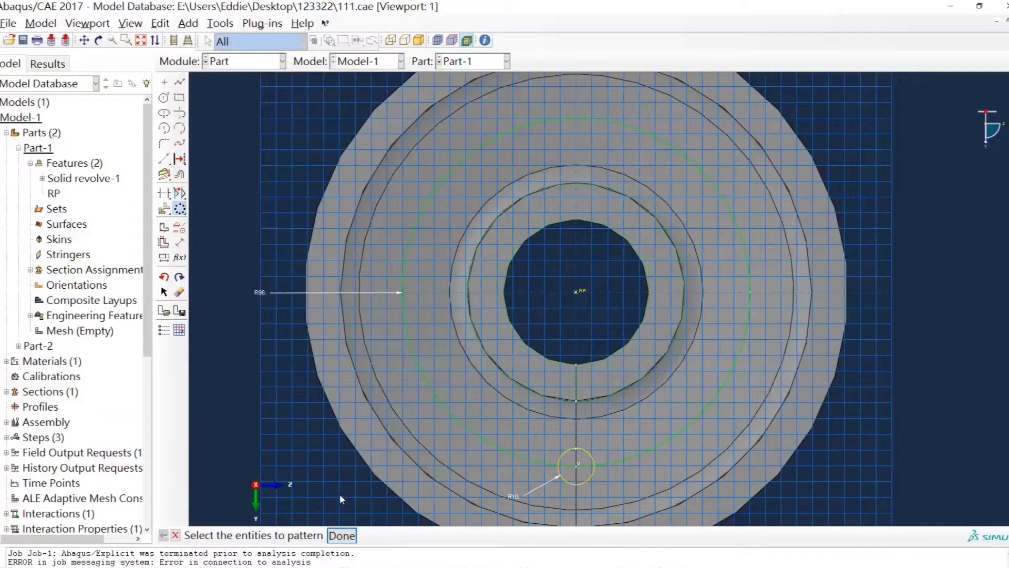
pyautogui.click(570, 451)
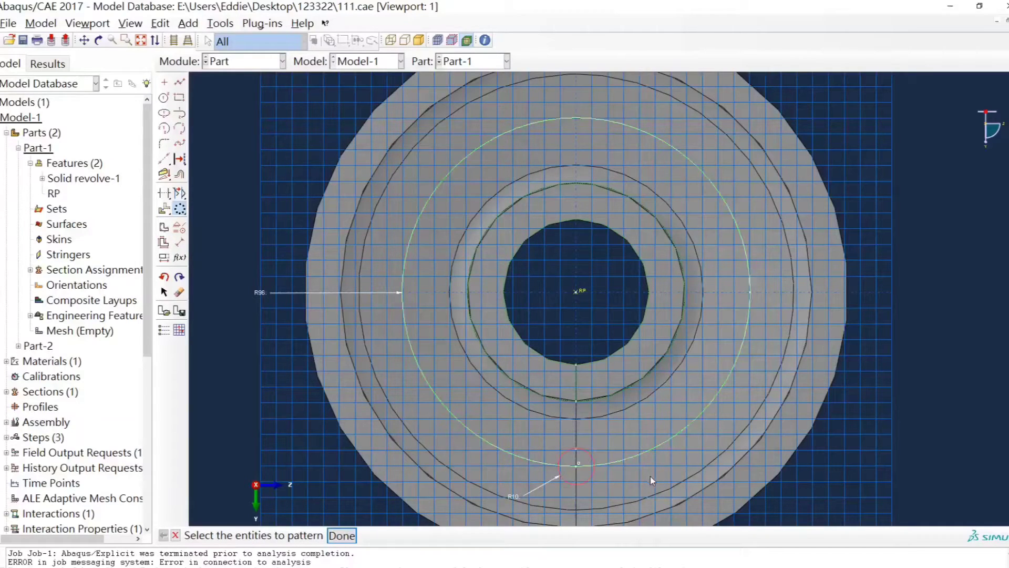
pyautogui.click(342, 535)
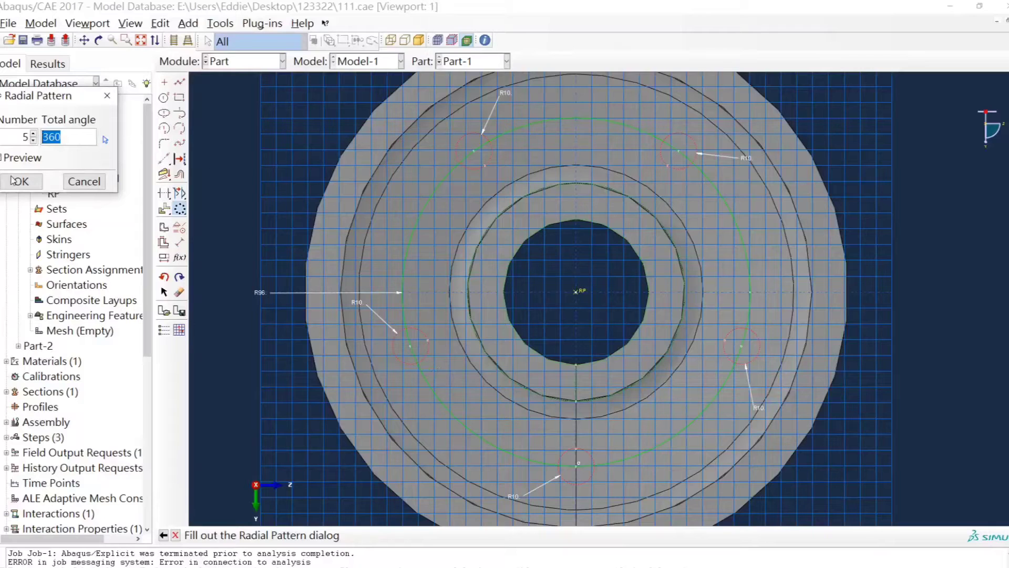
pyautogui.click(34, 134)
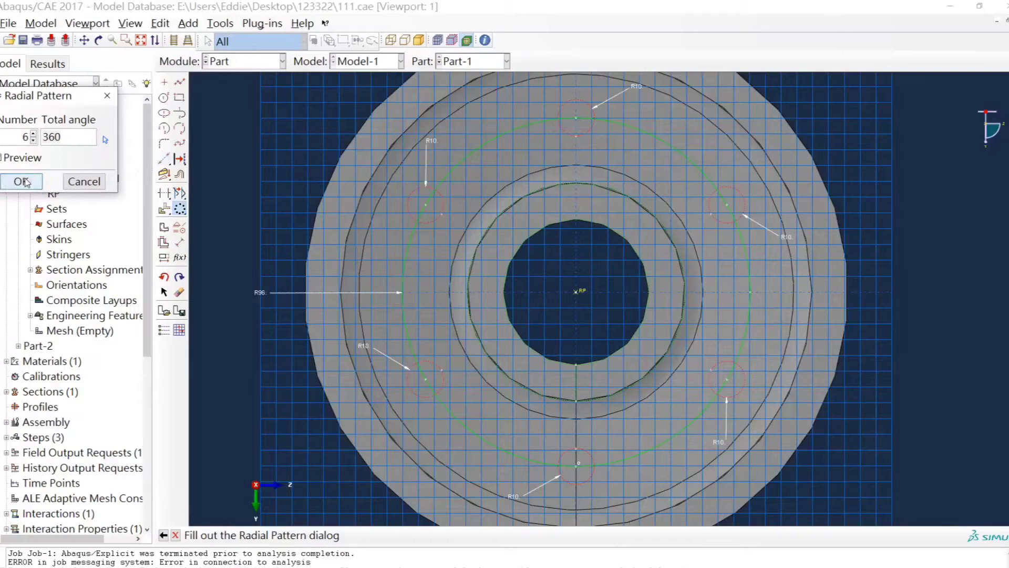
pyautogui.click(25, 181)
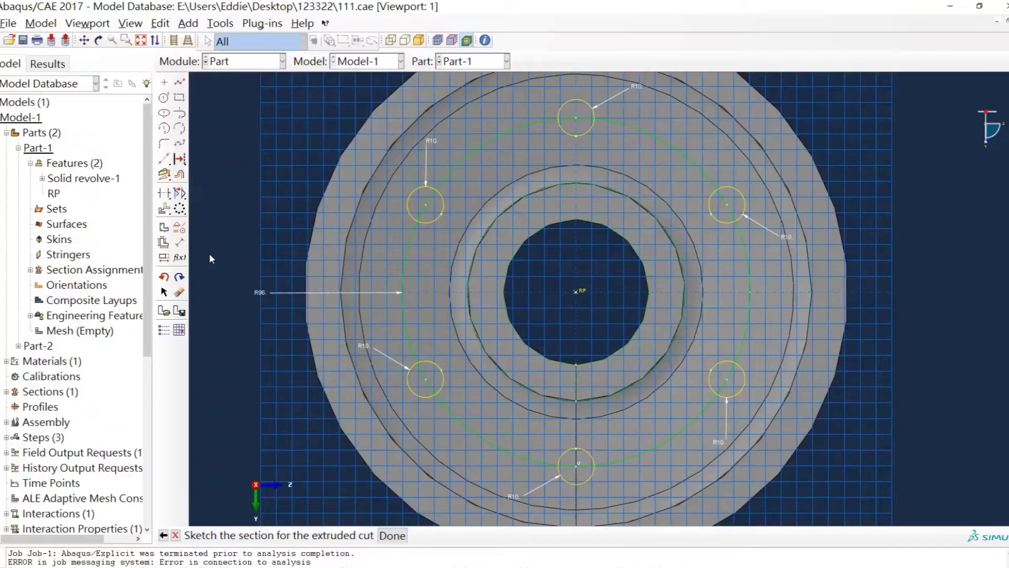
# Step: Delete the large guide circle running through the six hole centres and leave the delete tool
pyautogui.click(180, 293)
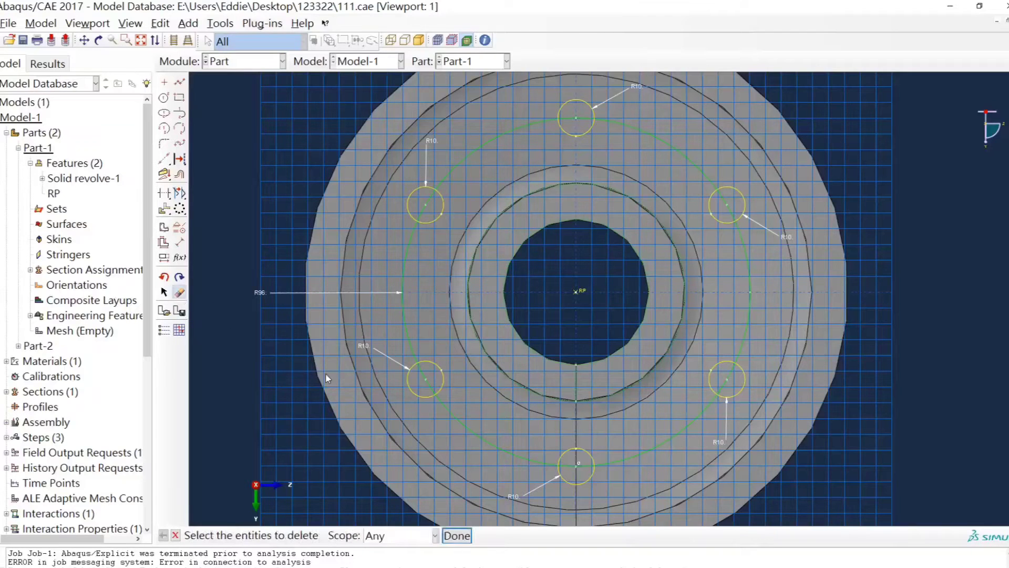
pyautogui.click(481, 439)
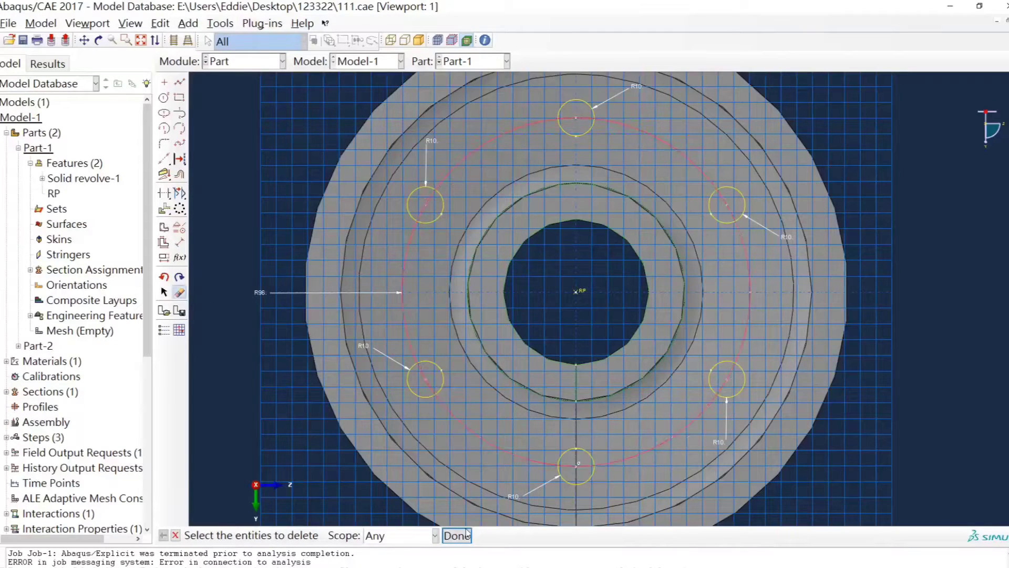
pyautogui.click(176, 536)
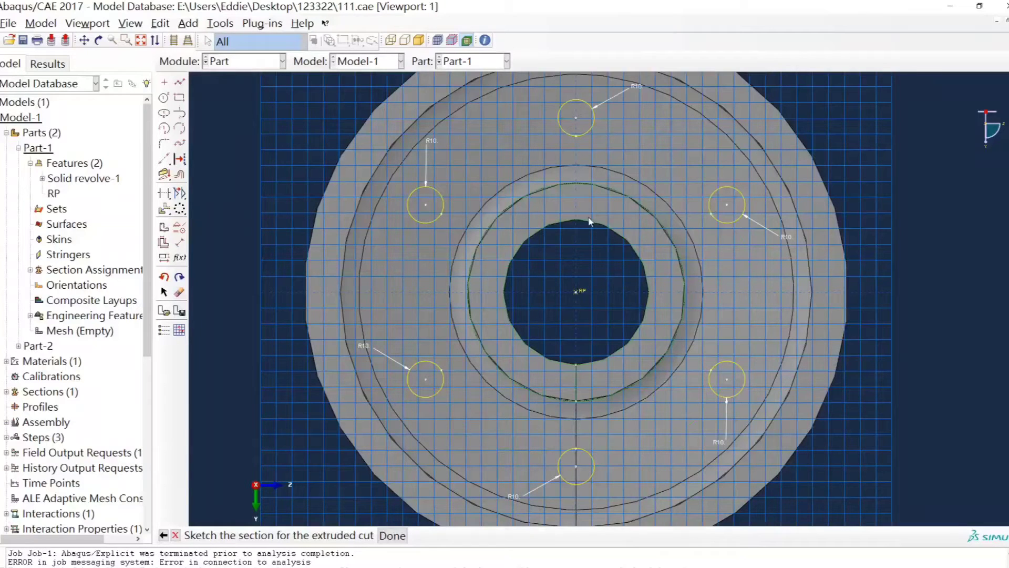
# Step: Finish the hole sketch and cut the six circles through the wheel web as a Blind extruded cut with a depth of 100
pyautogui.click(392, 537)
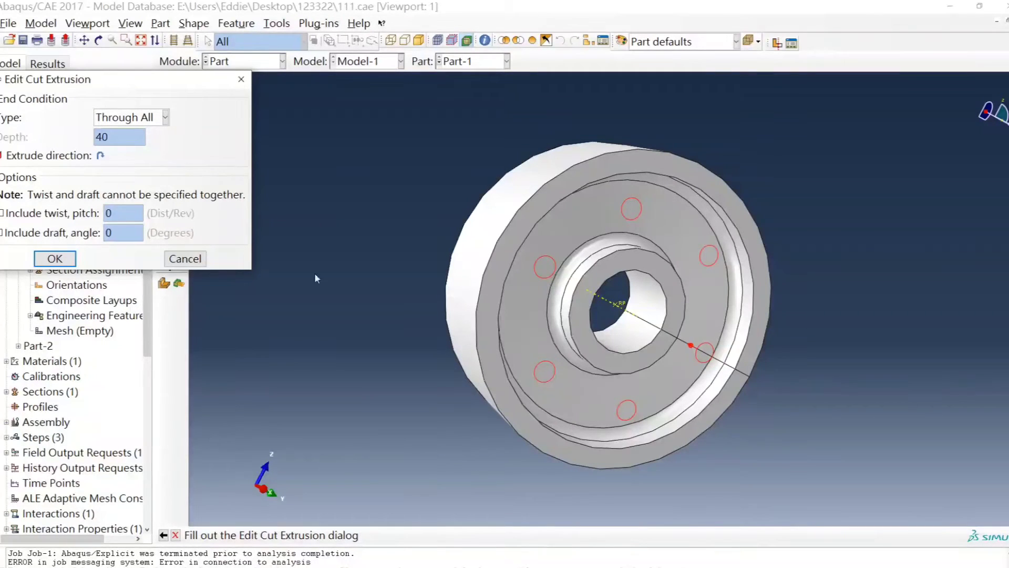
pyautogui.click(159, 117)
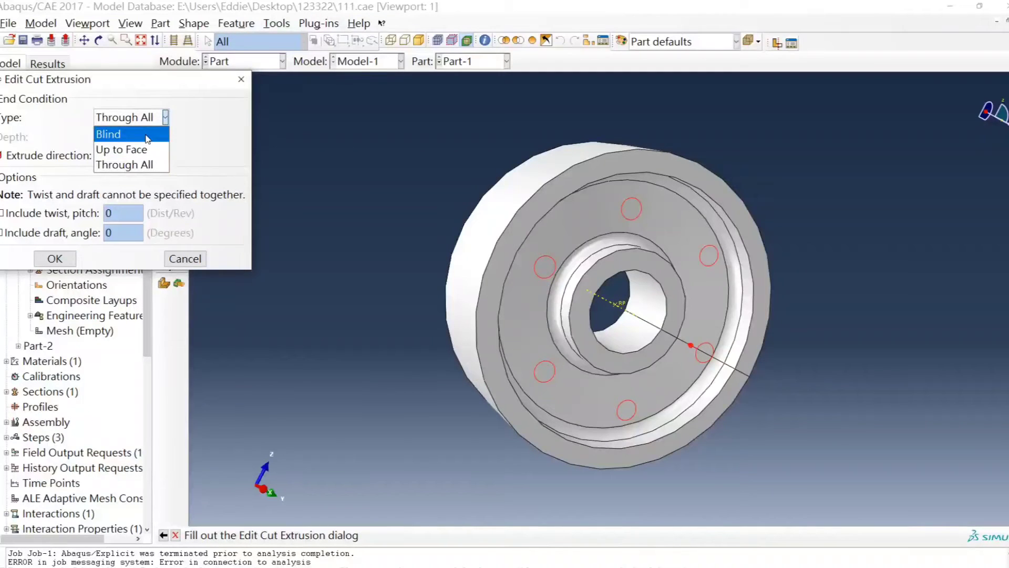
pyautogui.click(147, 138)
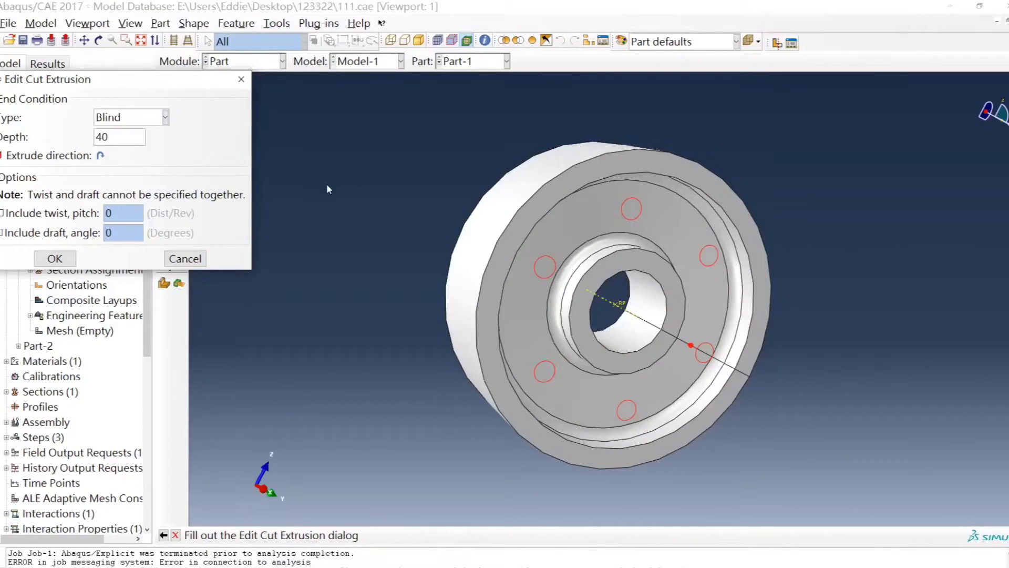
pyautogui.keyDown('ctrl'); pyautogui.keyDown('alt'); pyautogui.moveTo(587, 337); pyautogui.dragTo(711, 350); pyautogui.keyUp('alt'); pyautogui.keyUp('ctrl')
pyautogui.keyDown('ctrl'); pyautogui.keyDown('alt'); pyautogui.moveTo(534, 381); pyautogui.dragTo(508, 372); pyautogui.keyUp('alt'); pyautogui.keyUp('ctrl')
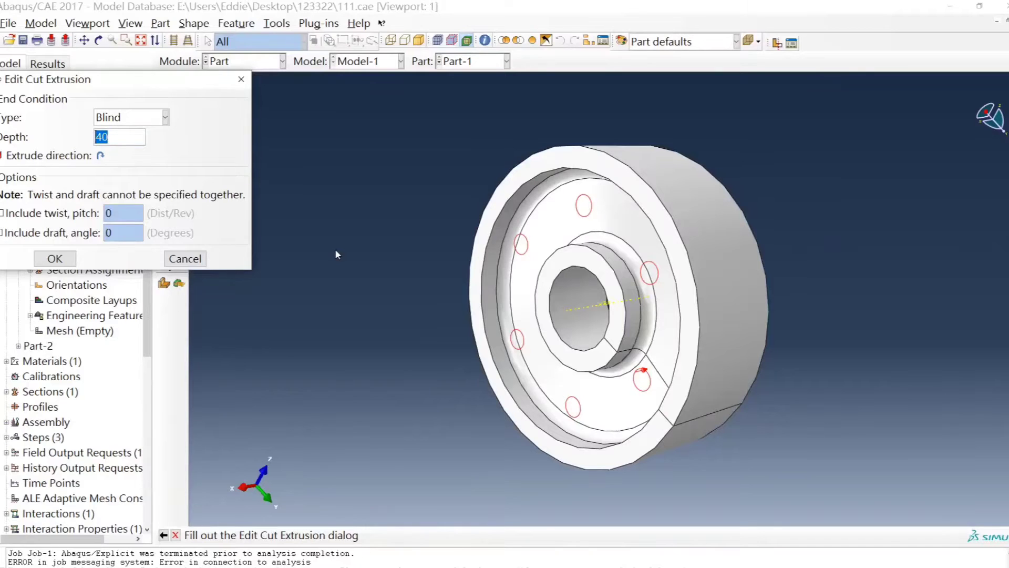
pyautogui.write('100')
pyautogui.keyDown('ctrl'); pyautogui.keyDown('alt'); pyautogui.moveTo(710, 299); pyautogui.dragTo(626, 212); pyautogui.keyUp('alt'); pyautogui.keyUp('ctrl')
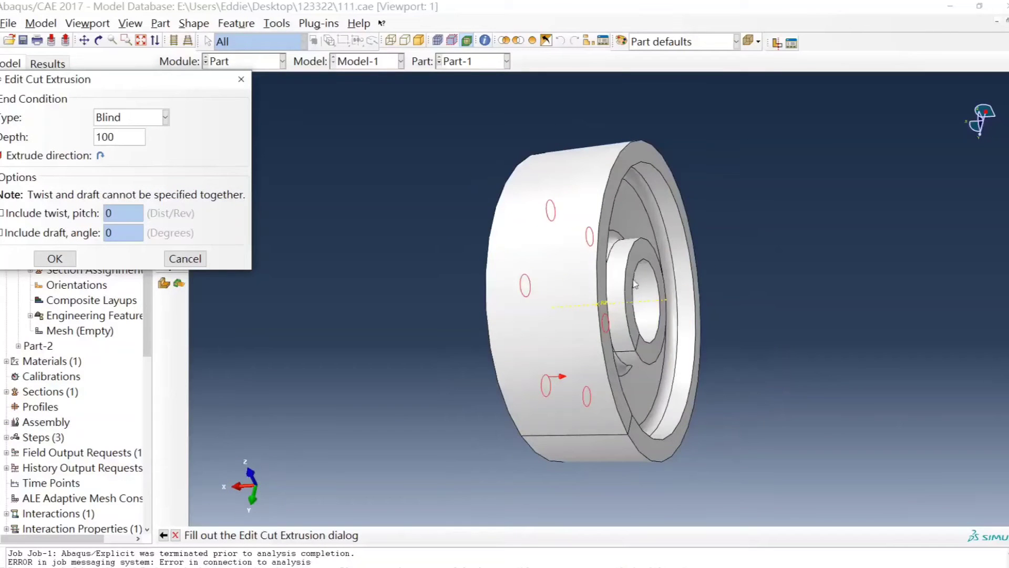
pyautogui.keyDown('ctrl'); pyautogui.keyDown('alt'); pyautogui.moveTo(563, 388); pyautogui.dragTo(578, 307); pyautogui.keyUp('alt'); pyautogui.keyUp('ctrl')
pyautogui.keyDown('ctrl'); pyautogui.keyDown('alt'); pyautogui.moveTo(578, 308); pyautogui.dragTo(580, 303, button='middle'); pyautogui.keyUp('alt'); pyautogui.keyUp('ctrl')
pyautogui.keyDown('ctrl'); pyautogui.keyDown('alt'); pyautogui.moveTo(583, 300); pyautogui.dragTo(647, 221); pyautogui.keyUp('alt'); pyautogui.keyUp('ctrl')
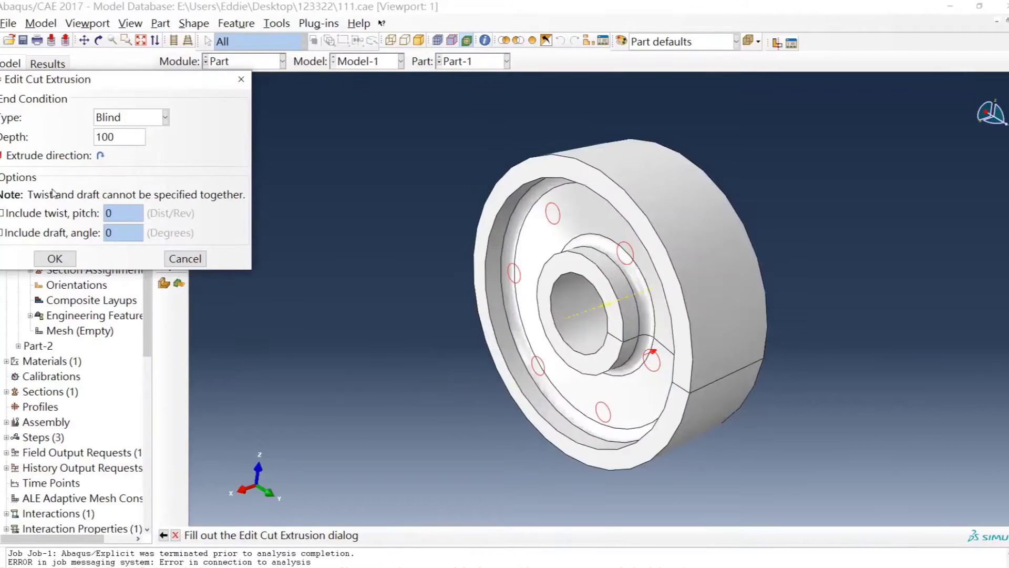
pyautogui.click(55, 259)
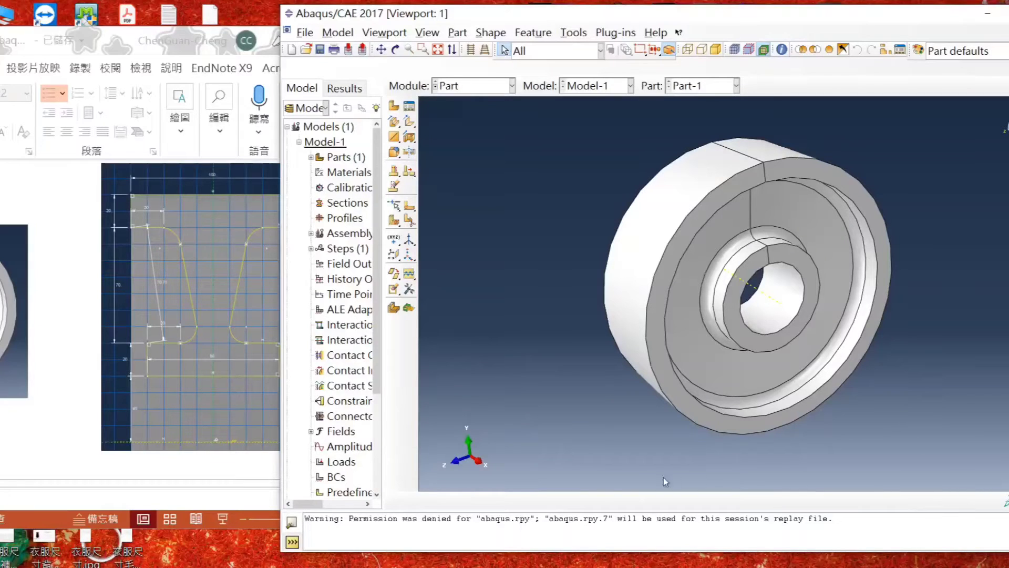
# Step: Create Part-2 as a 3D discrete rigid shell extrusion with an approximate size of 400
pyautogui.click(775, 332)
pyautogui.click(393, 106)
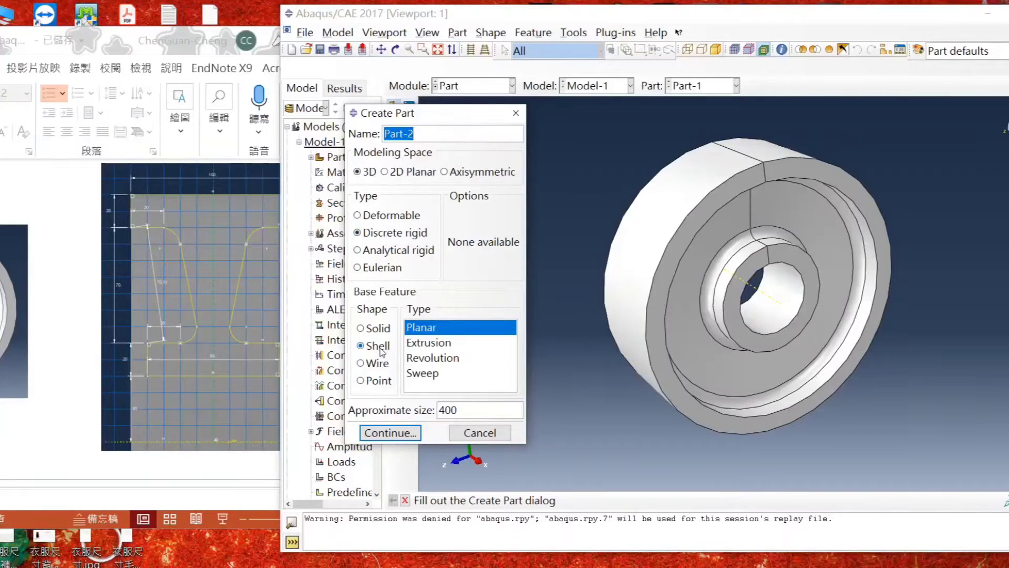
pyautogui.click(454, 343)
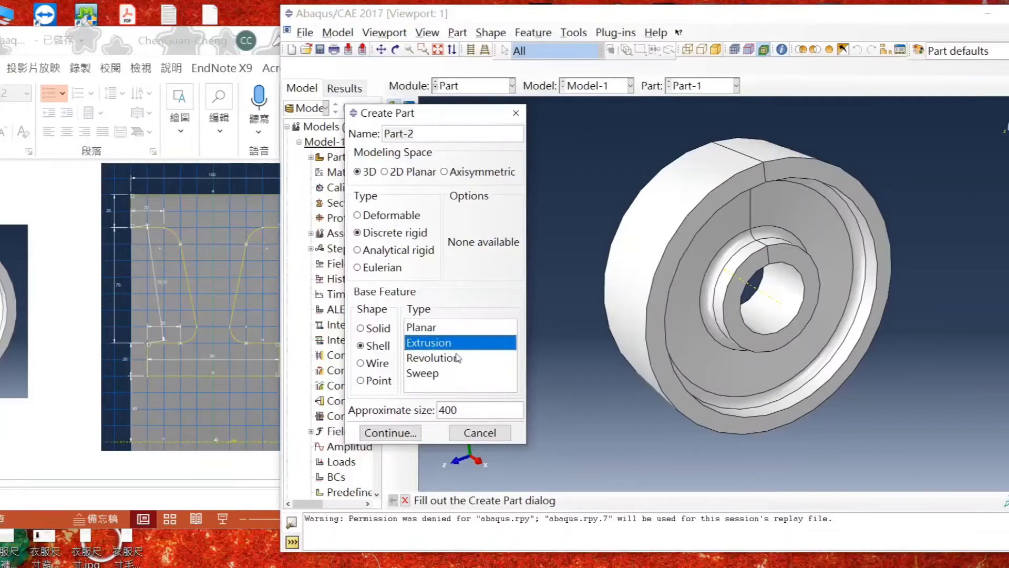
pyautogui.click(403, 434)
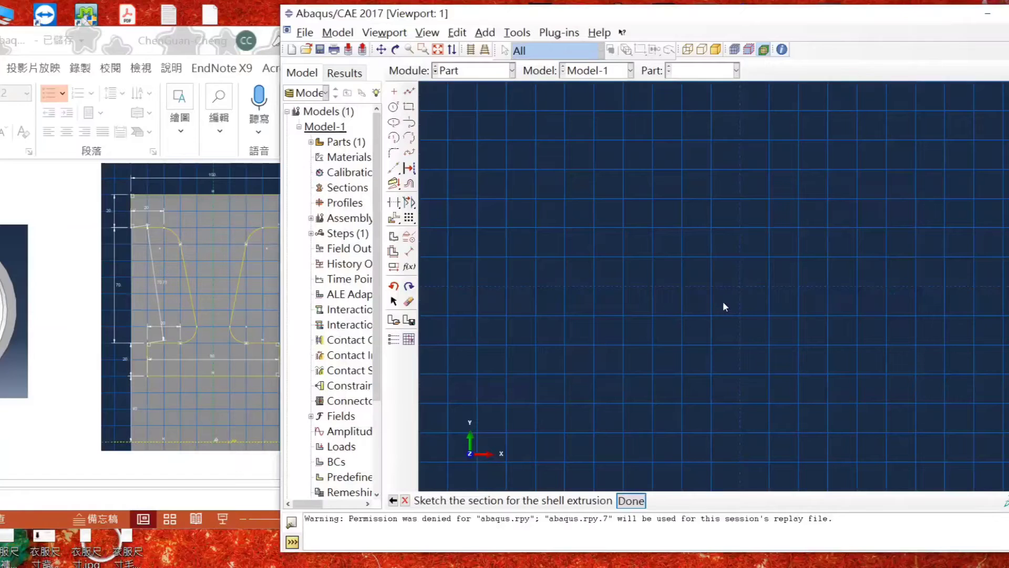
# Step: Sketch one horizontal line about 200 long at y = -150, centred below the sketch origin, as the ground profile
pyautogui.scroll(5, 729, 332)
pyautogui.keyDown('ctrl'); pyautogui.keyDown('alt'); pyautogui.moveTo(737, 349); pyautogui.dragTo(725, 258, button='middle'); pyautogui.keyUp('alt'); pyautogui.keyUp('ctrl')
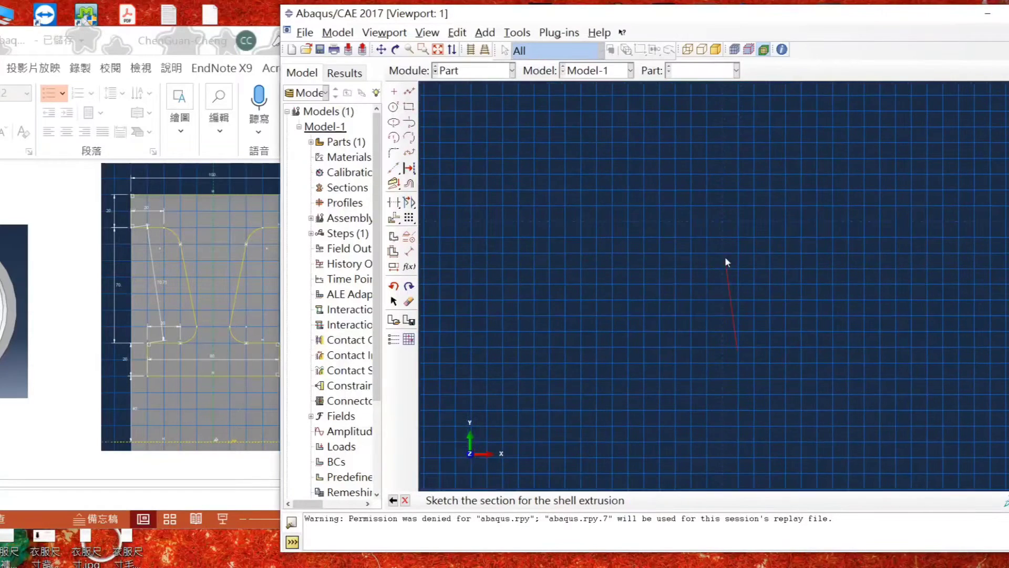
pyautogui.click(87, 368)
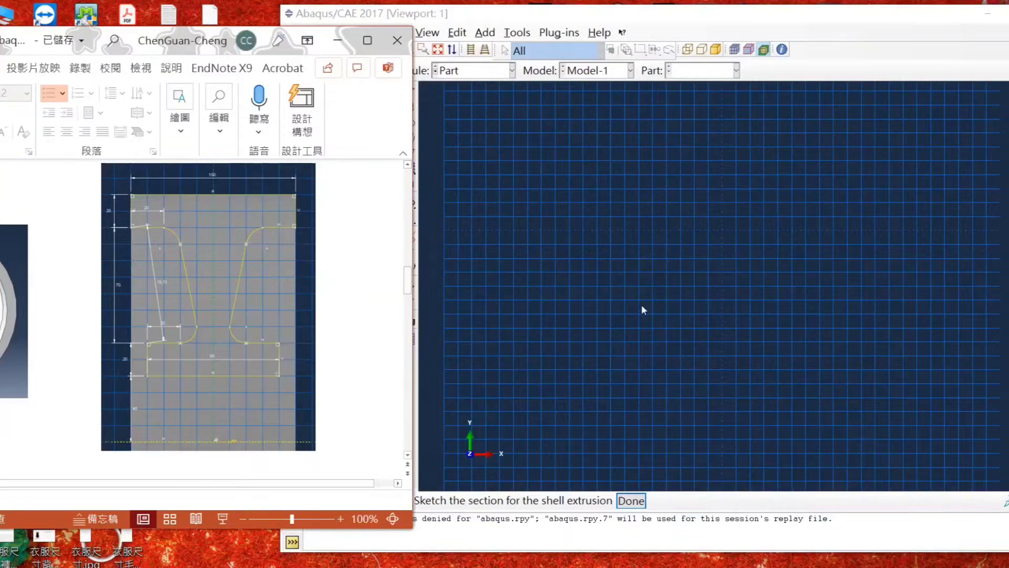
pyautogui.click(436, 270)
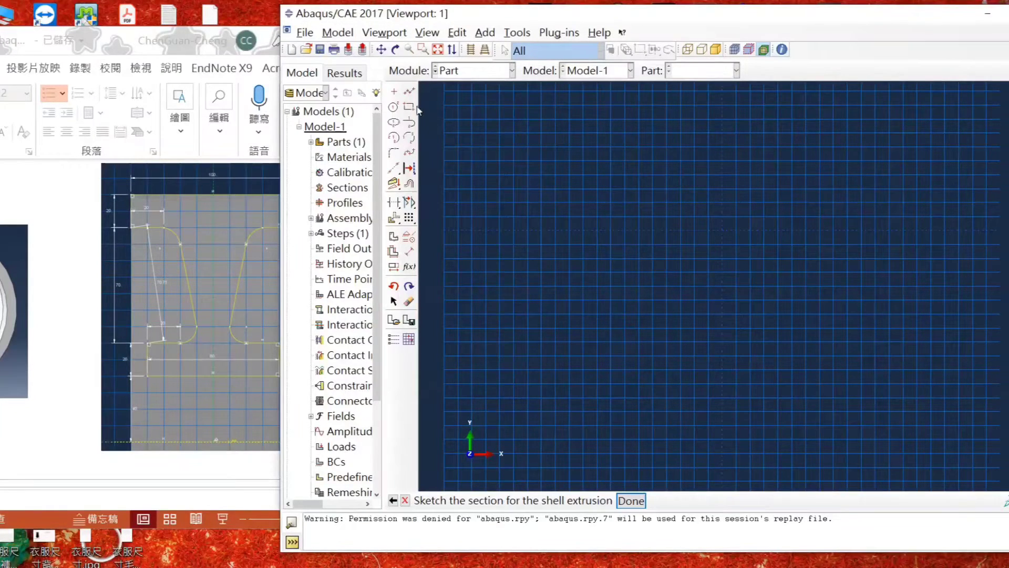
pyautogui.click(409, 91)
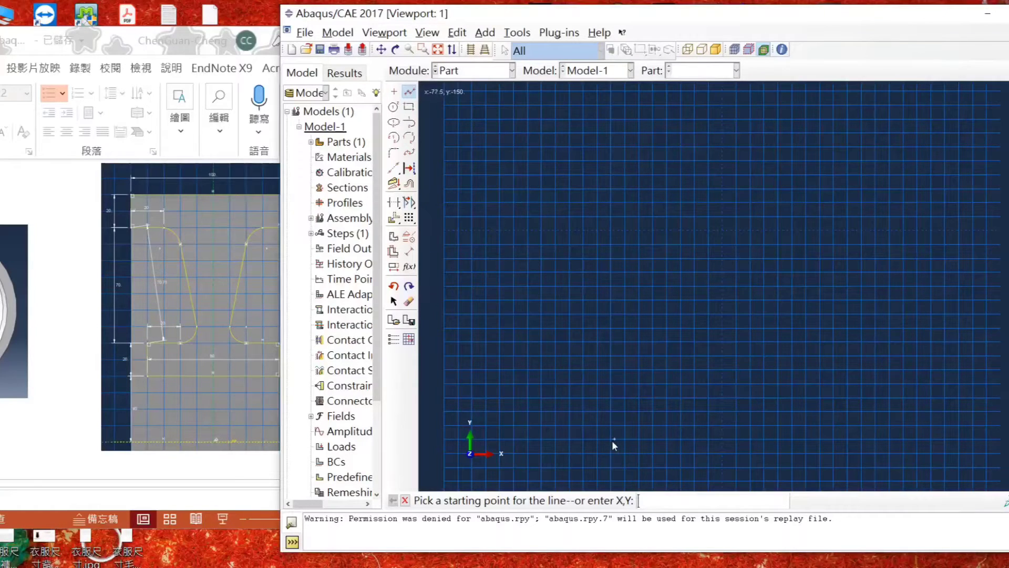
pyautogui.click(582, 439)
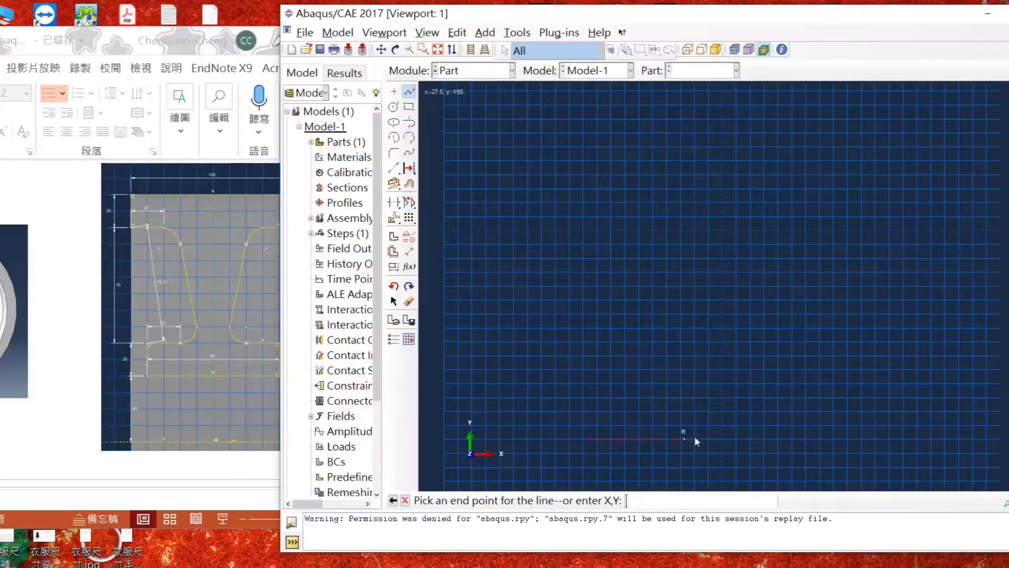
pyautogui.click(861, 439)
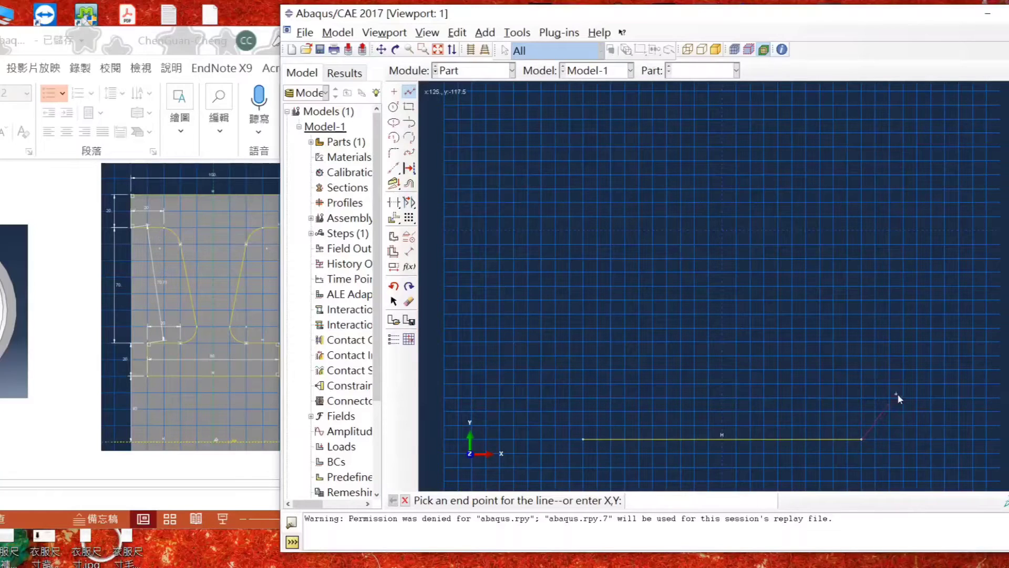
pyautogui.press('Escape')
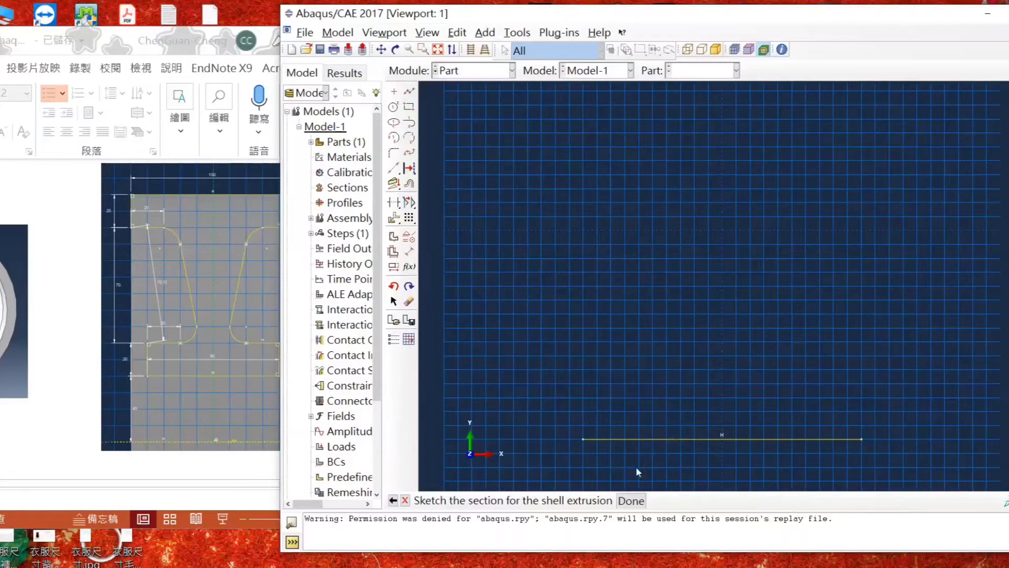
# Step: Finish the section sketch and extrude the line as a rigid shell to a depth of 1200
pyautogui.click(630, 501)
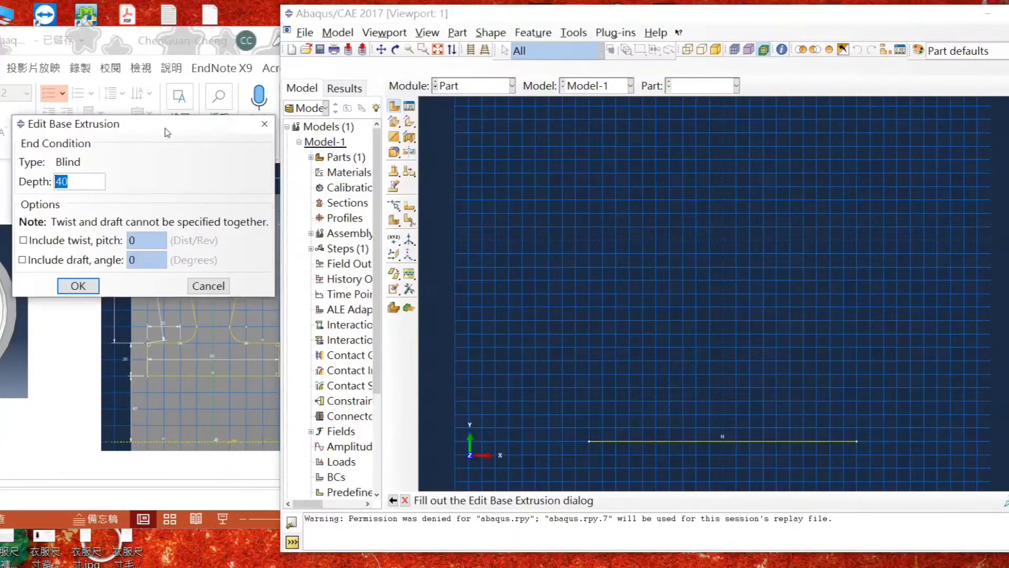
pyautogui.moveTo(163, 129); pyautogui.dragTo(543, 157)
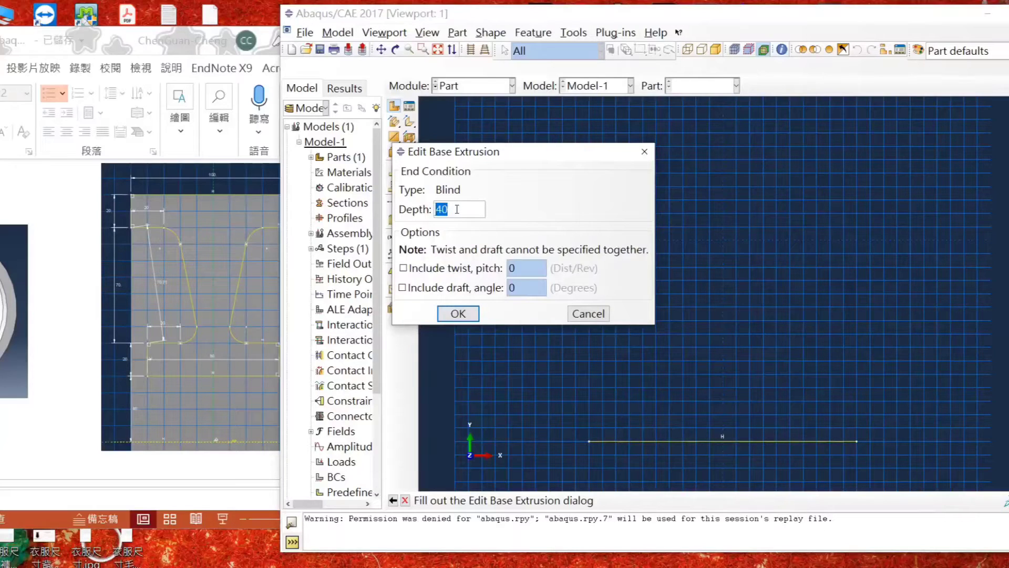
pyautogui.write('1200')
pyautogui.click(458, 313)
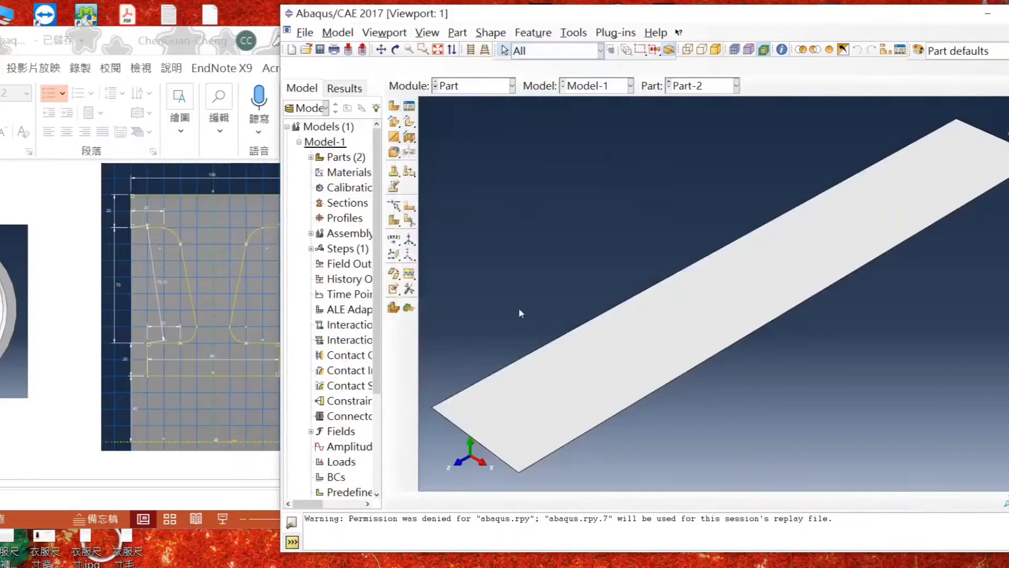
pyautogui.keyDown('ctrl'); pyautogui.keyDown('alt'); pyautogui.moveTo(808, 230); pyautogui.dragTo(767, 263, button='middle'); pyautogui.keyUp('alt'); pyautogui.keyUp('ctrl')
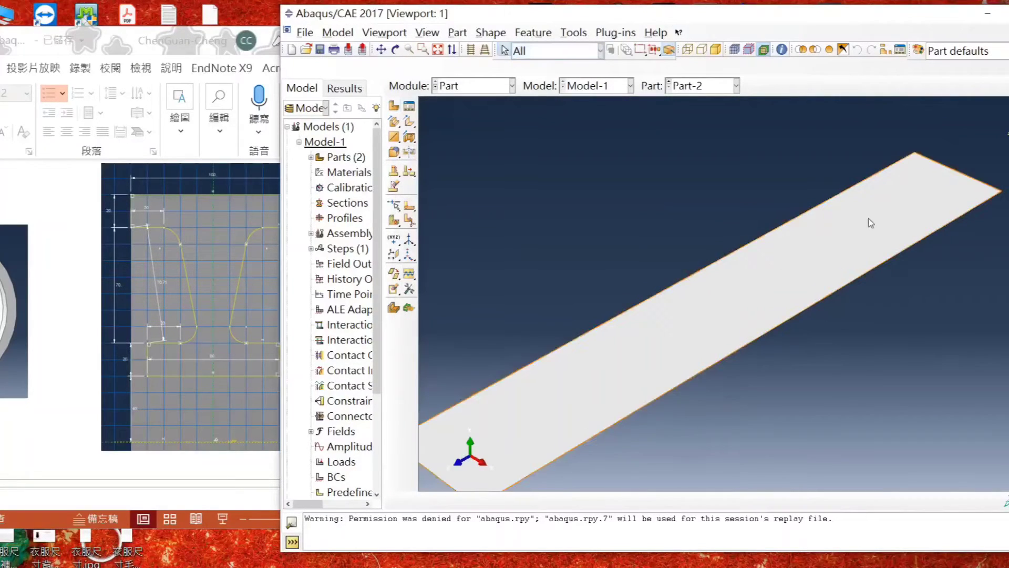
# Step: Switch to the PowerPoint slides and read the Description of the Problem slide for the rim's material data
pyautogui.moveTo(834, 16); pyautogui.dragTo(763, 20)
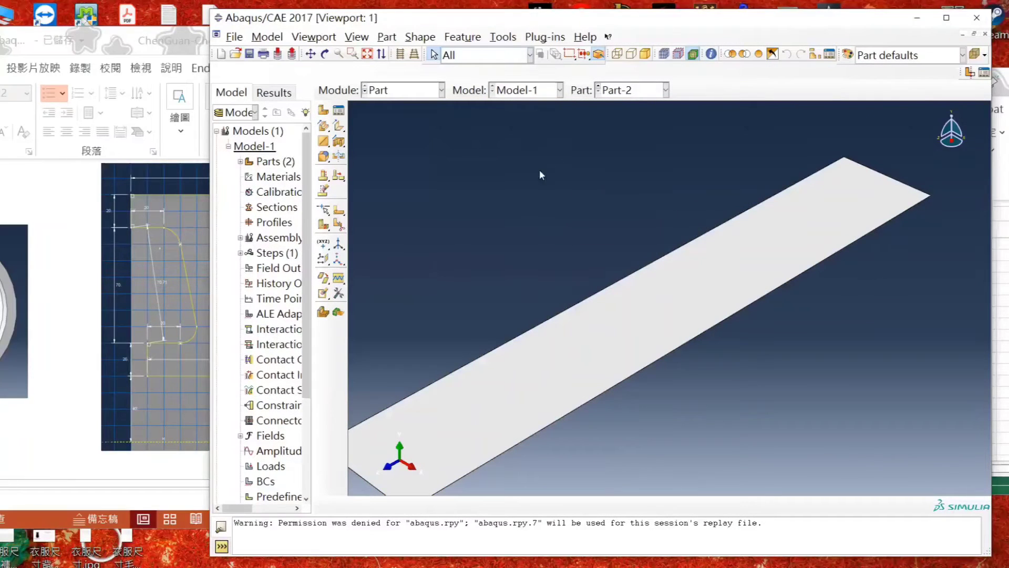
pyautogui.click(321, 566)
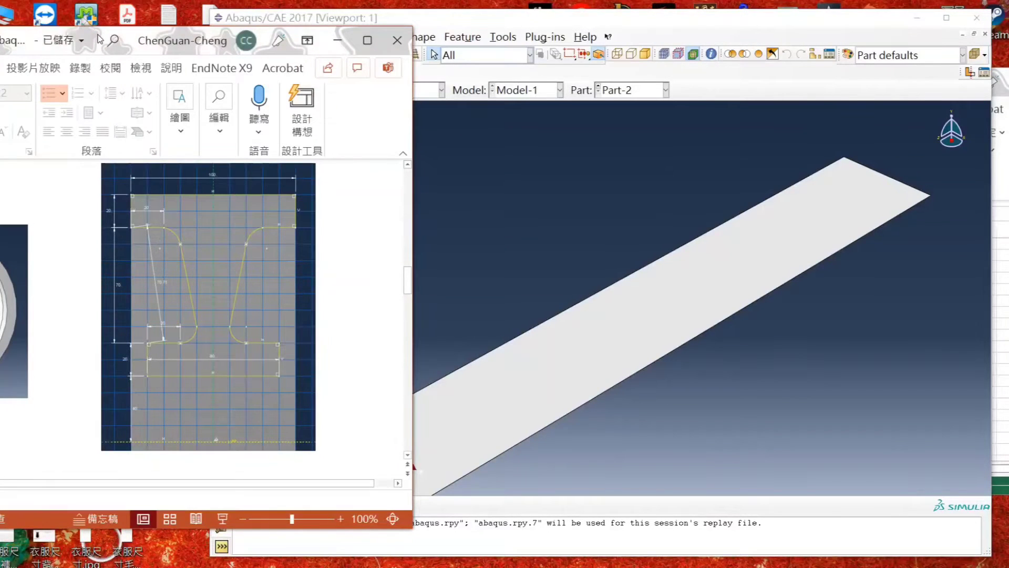
pyautogui.moveTo(99, 39); pyautogui.dragTo(553, 29)
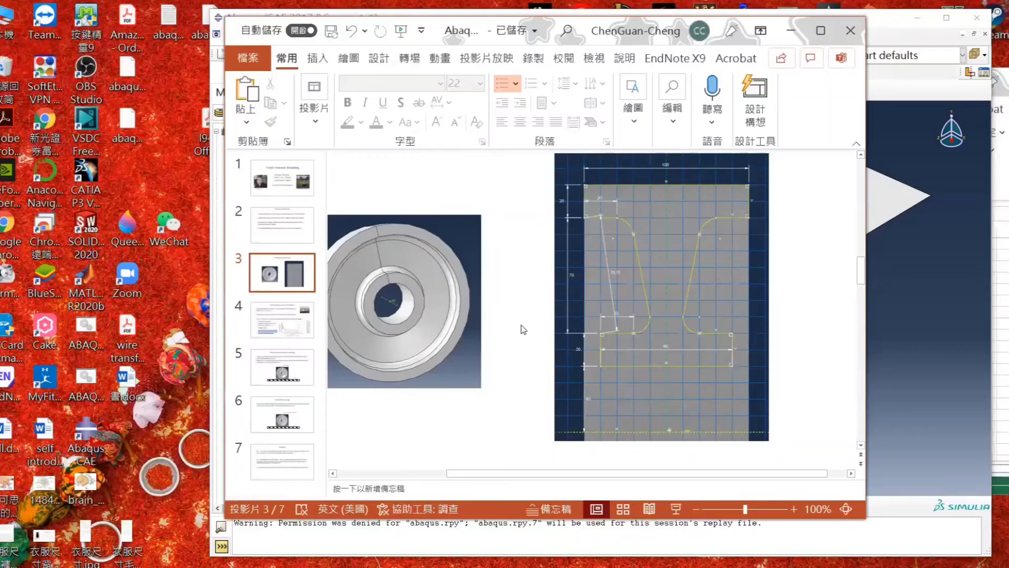
pyautogui.click(304, 321)
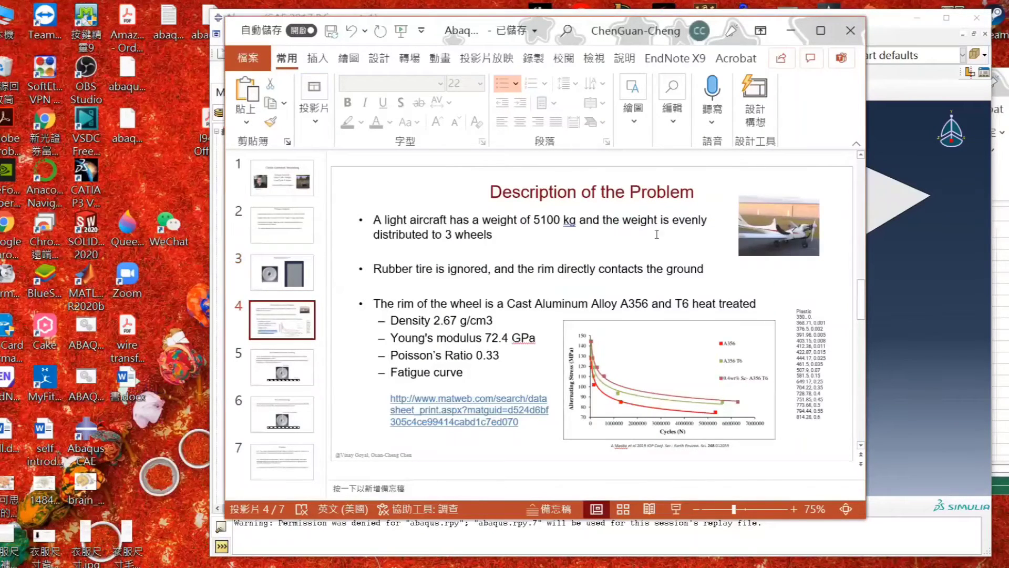
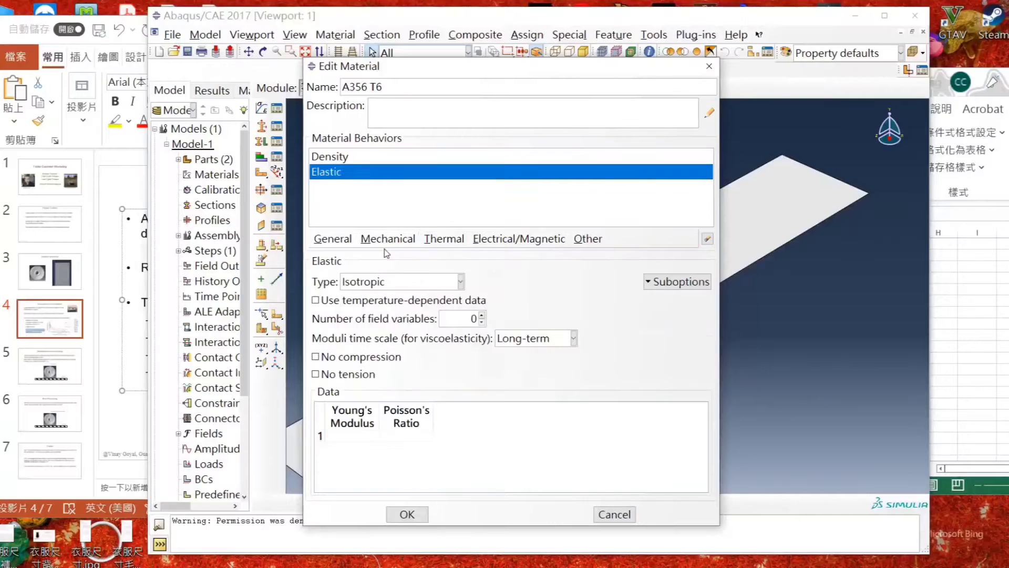
# Step: Add a Plastic behavior to the A356 T6 material and arrange the A356 T6.xlsx spreadsheet beside the material definition
pyautogui.moveTo(489, 270)
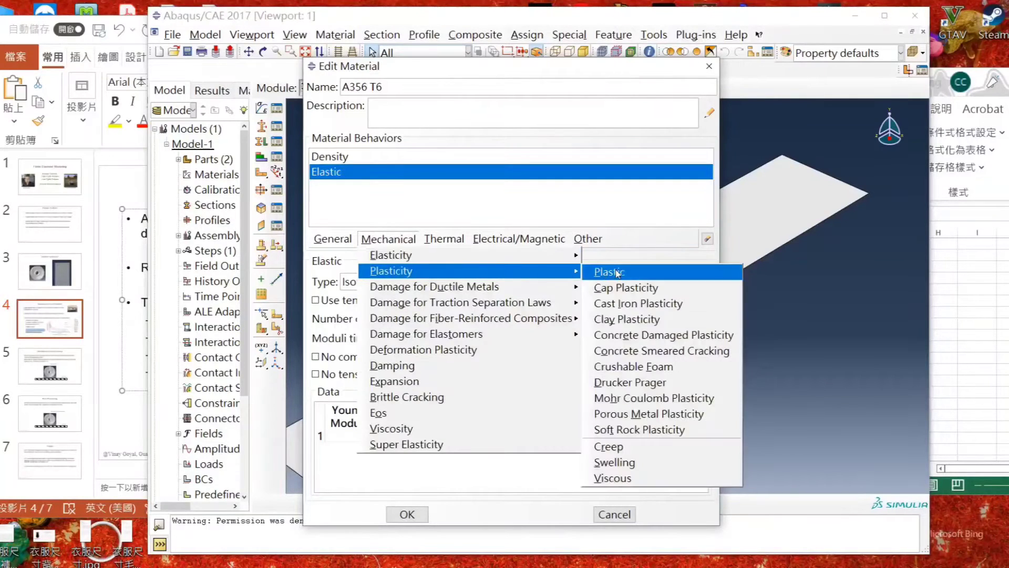
pyautogui.click(626, 273)
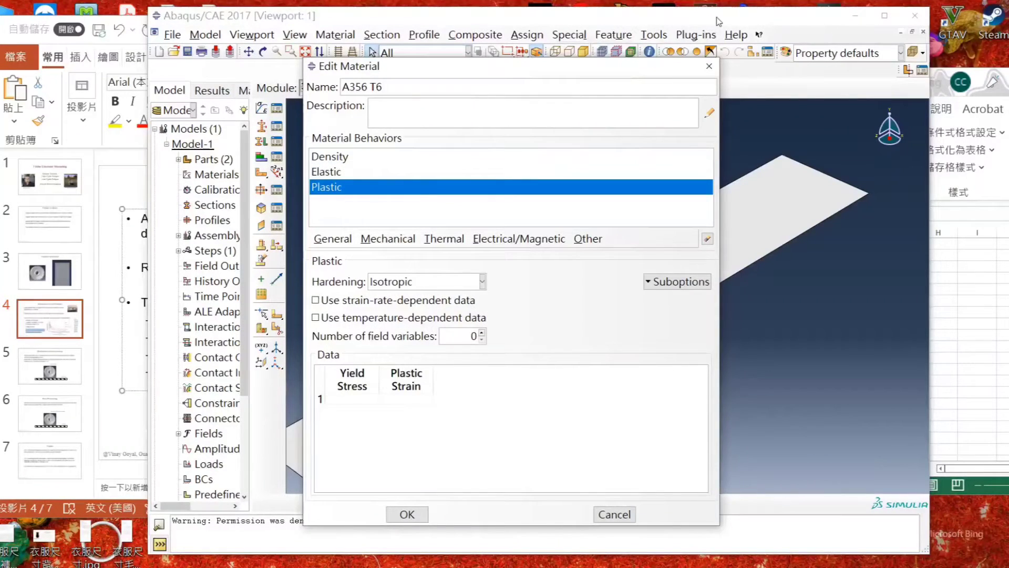
pyautogui.moveTo(714, 20); pyautogui.dragTo(557, 24)
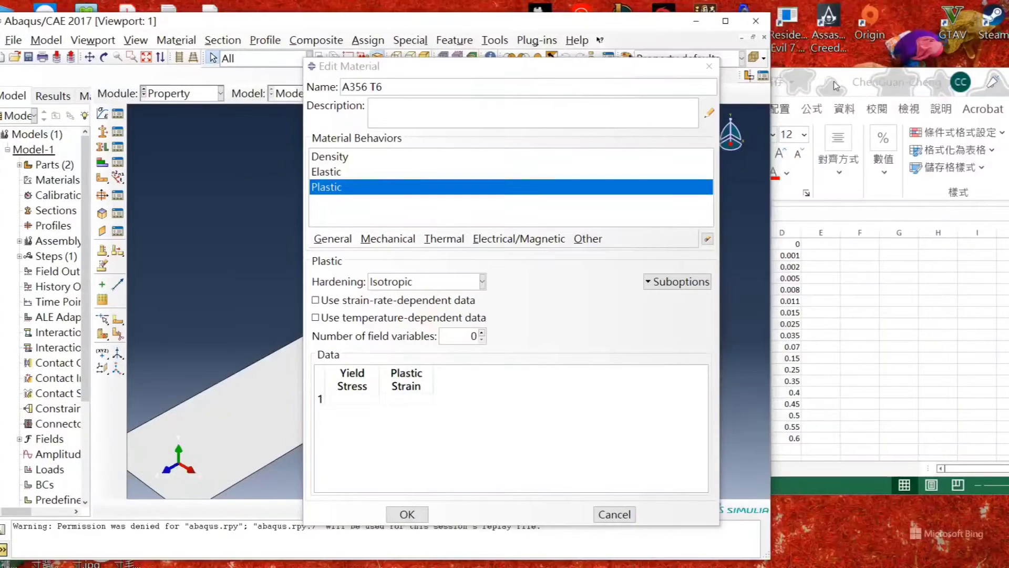
pyautogui.moveTo(836, 90); pyautogui.dragTo(880, 50)
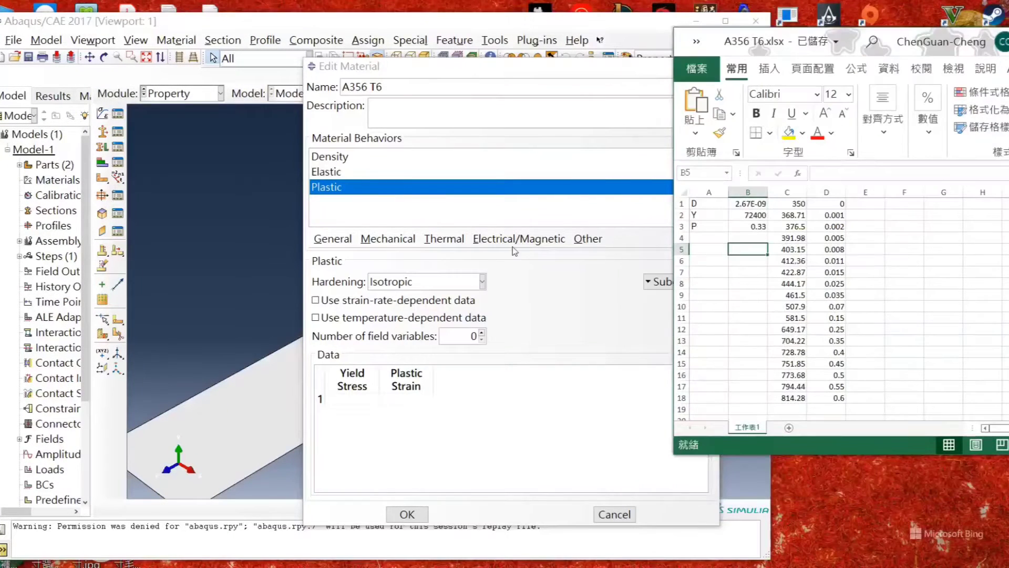
# Step: Copy the density from cell B1 of the spreadsheet and set the A356 T6 mass density to 2.67E-09
pyautogui.click(353, 156)
pyautogui.click(776, 276)
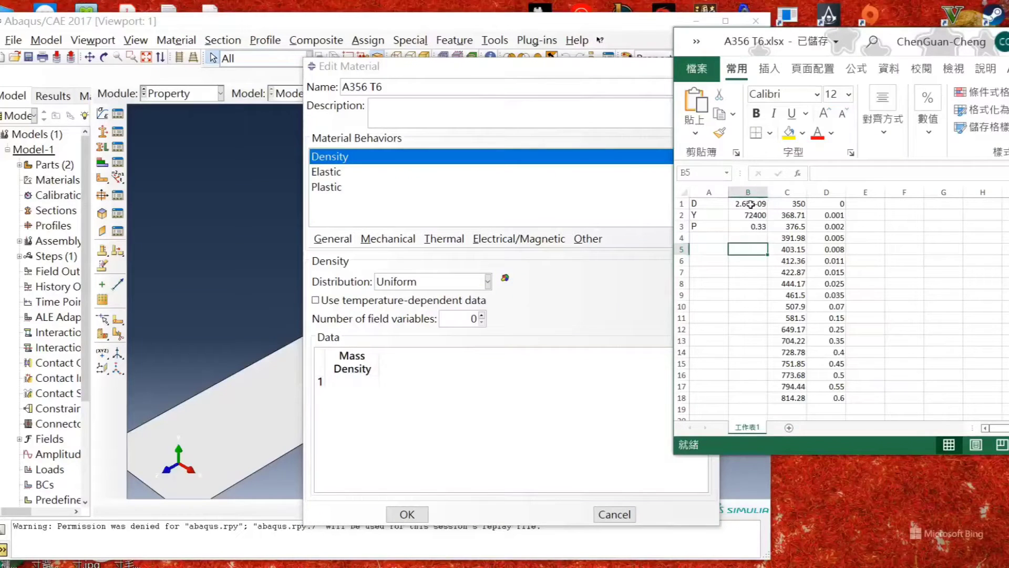
pyautogui.click(762, 204)
pyautogui.hotkey('ctrl', 'c')
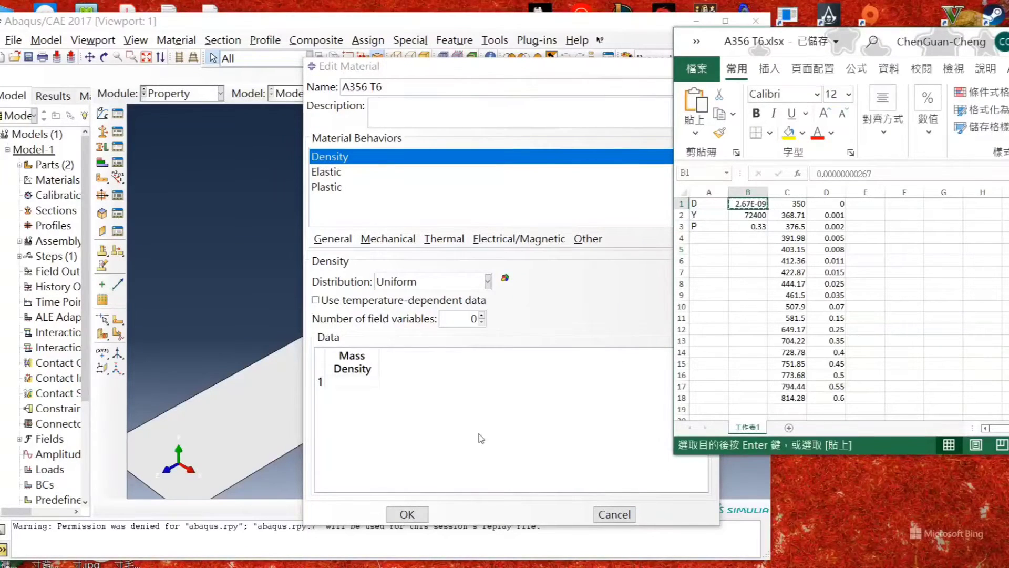
pyautogui.click(359, 381)
pyautogui.hotkey('ctrl', 'v')
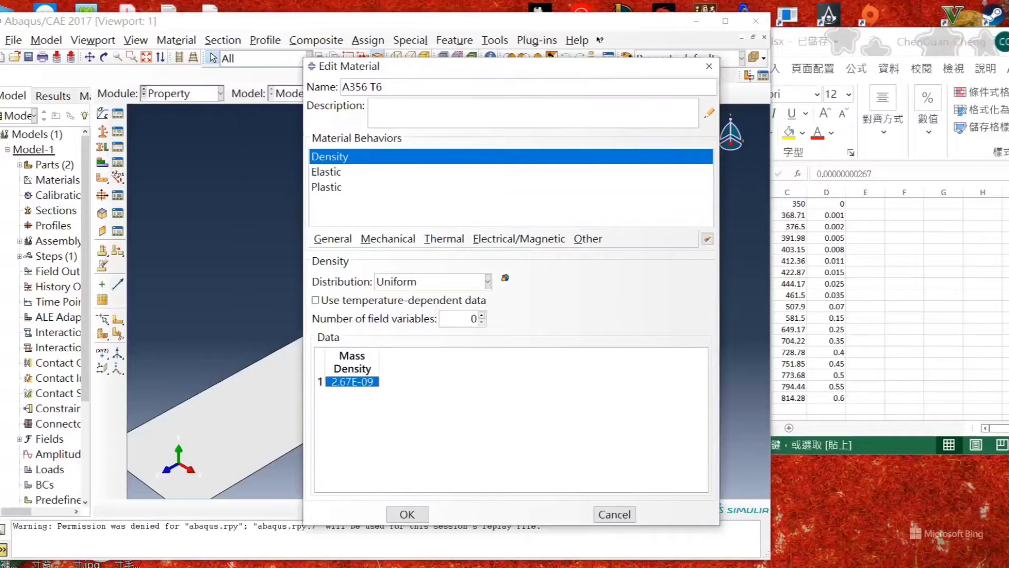
# Step: Open the Abaqus unit.PNG image in Photos and check the consistent units table for the SI (mm) system
pyautogui.click(261, 566)
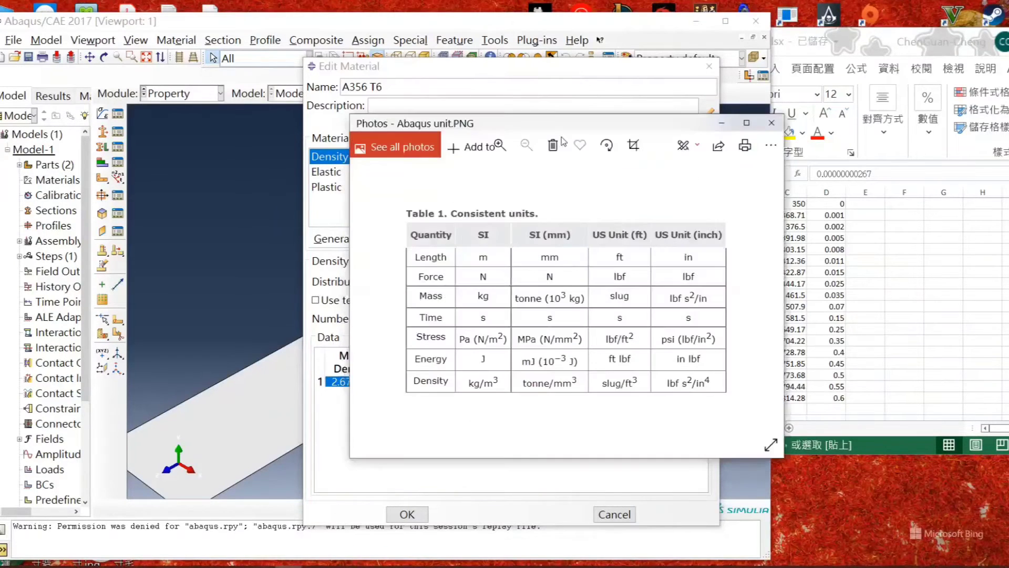
pyautogui.moveTo(554, 128); pyautogui.dragTo(673, 135)
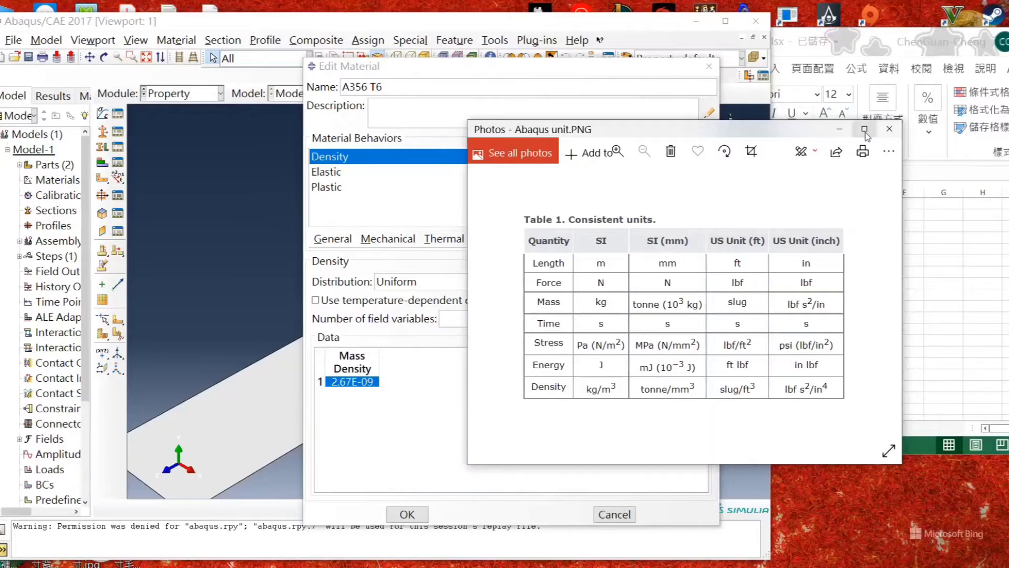
# Step: Set the A356 T6 elastic data to Young's modulus 72400 and Poisson's ratio 0.33, copied from cells B2 and B3 of the spreadsheet
pyautogui.click(840, 129)
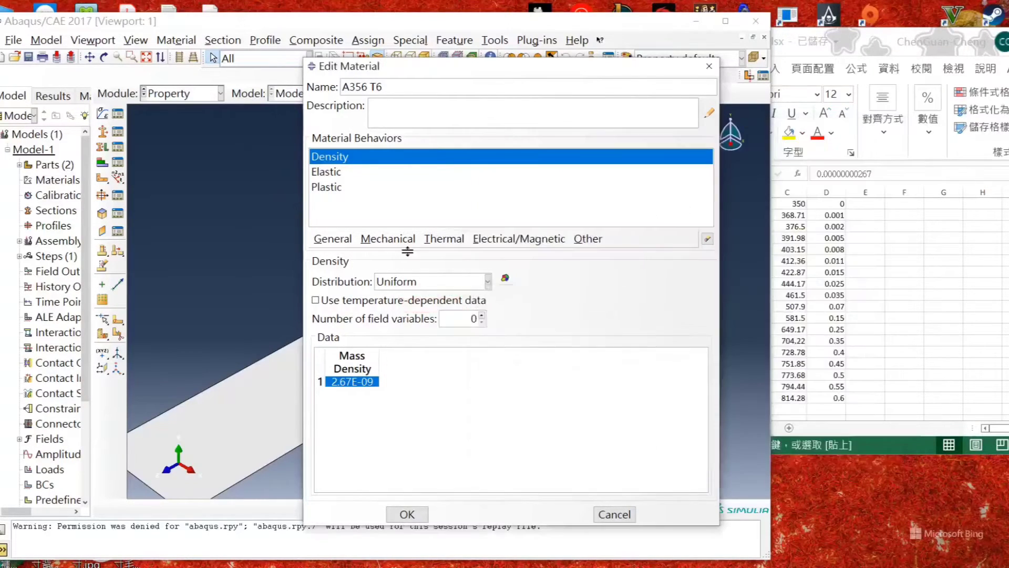
pyautogui.click(332, 171)
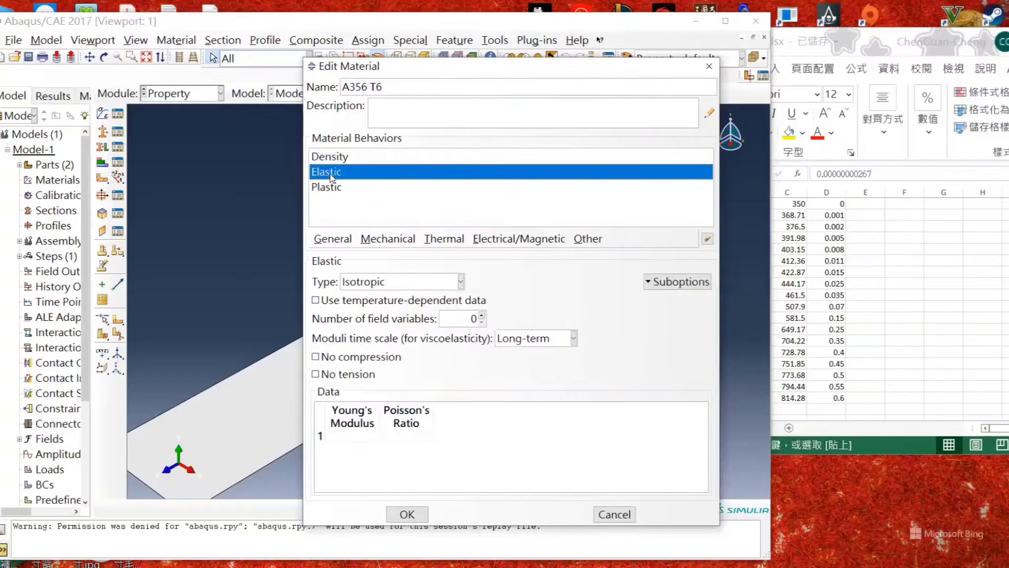
pyautogui.click(921, 310)
pyautogui.click(748, 215)
pyautogui.hotkey('ctrl', 'c')
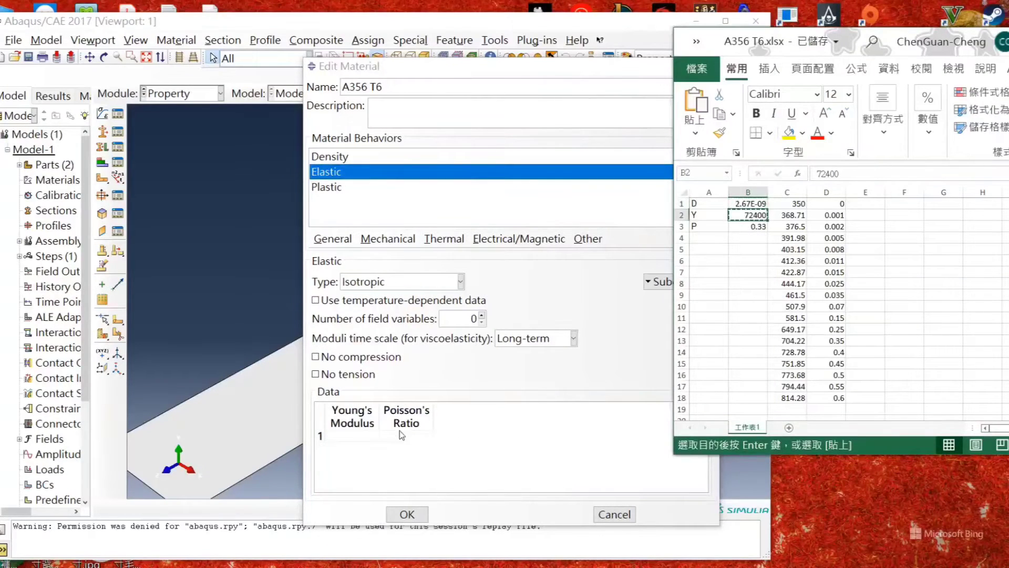
pyautogui.click(353, 436)
pyautogui.hotkey('ctrl', 'v')
pyautogui.click(748, 226)
pyautogui.hotkey('ctrl', 'c')
pyautogui.click(406, 436)
pyautogui.hotkey('ctrl', 'v')
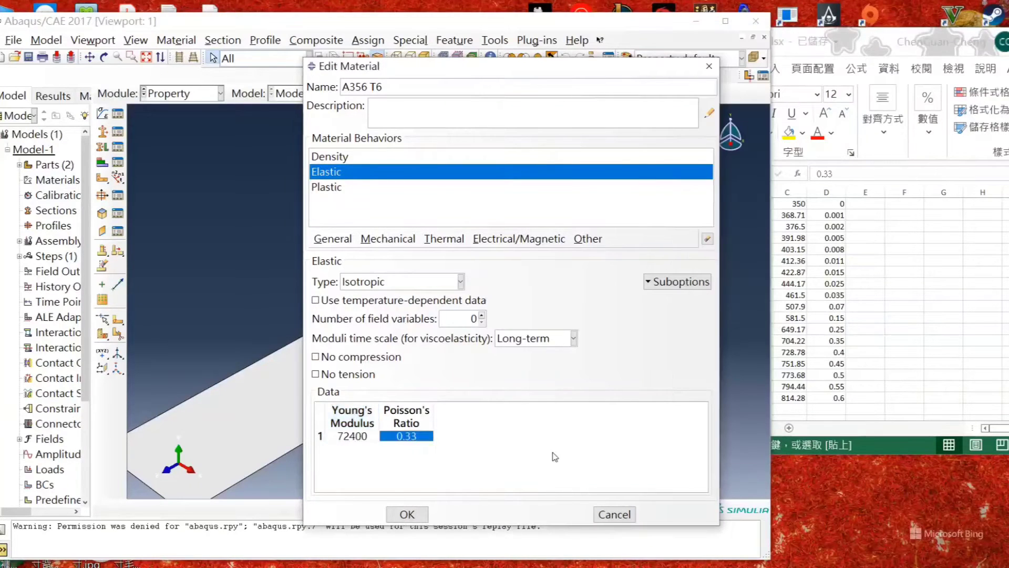
# Step: Copy the yield stress and plastic strain data in C1:D18 of the spreadsheet into the A356 T6 Plastic table
pyautogui.click(362, 187)
pyautogui.click(856, 270)
pyautogui.moveTo(794, 203); pyautogui.dragTo(835, 398)
pyautogui.hotkey('ctrl', 'c')
pyautogui.click(374, 402)
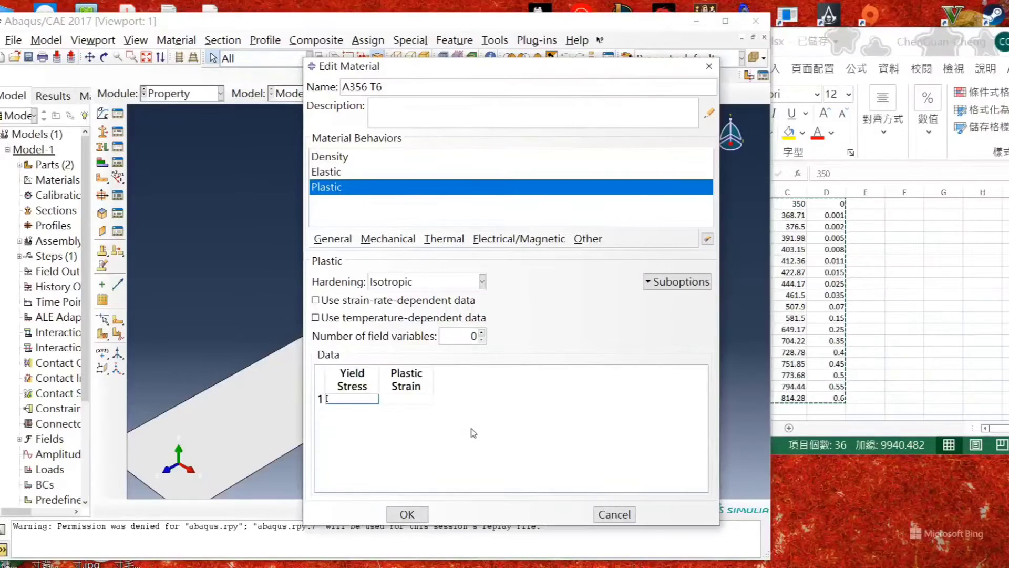
pyautogui.hotkey('ctrl', 'v')
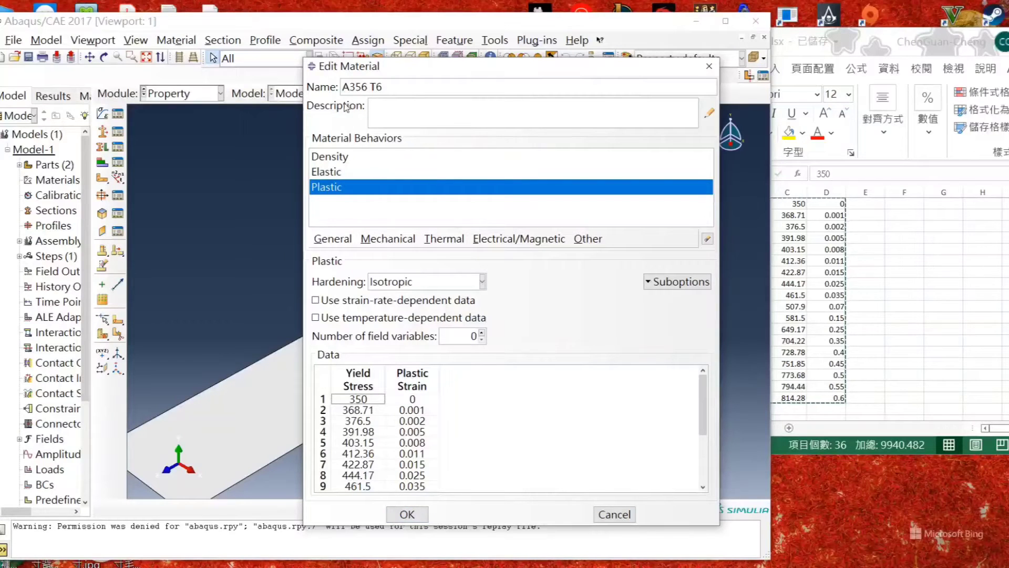
# Step: Clean up the material name so it reads A356 T6 without stray spaces, and save the material
pyautogui.click(405, 514)
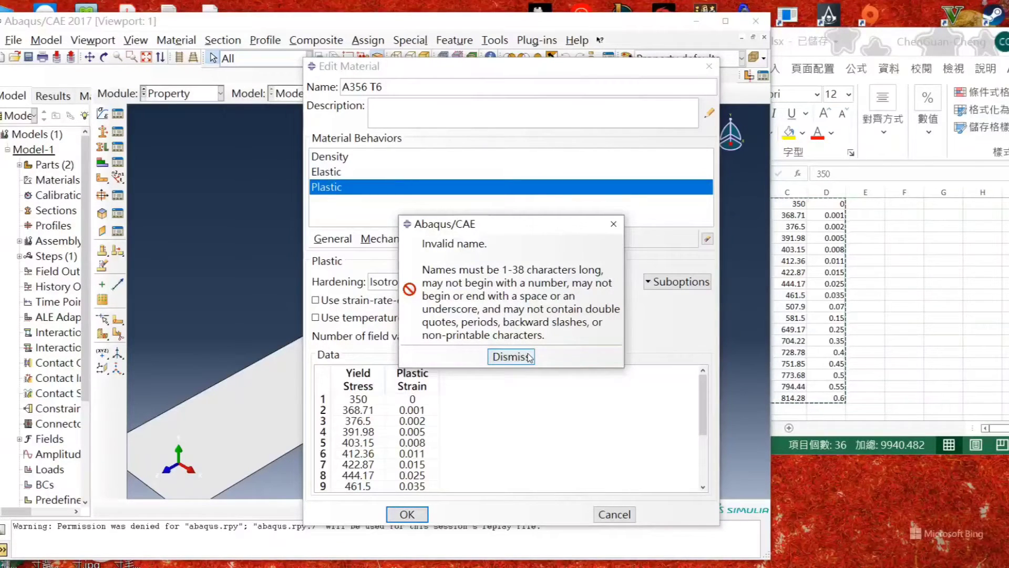
pyautogui.click(510, 356)
pyautogui.click(370, 86)
pyautogui.click(398, 88)
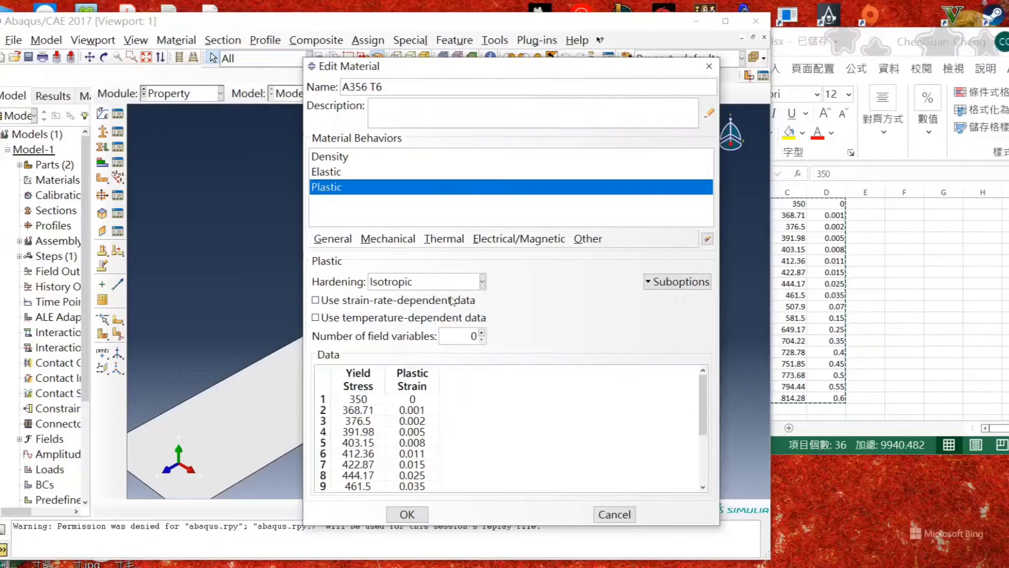
pyautogui.click(424, 515)
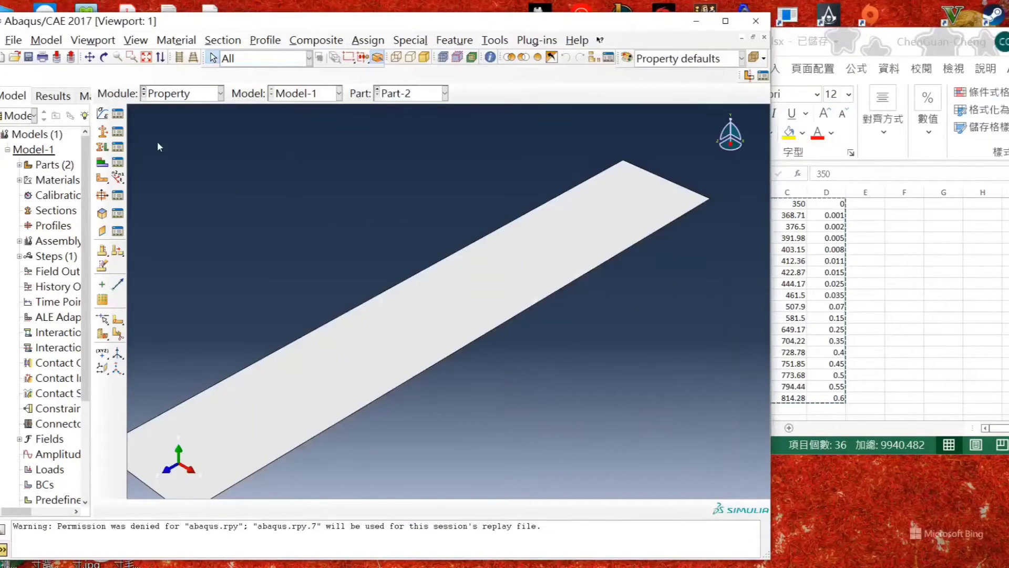
# Step: Maximize the Abaqus window and create the solid homogeneous section Section-1 with the A356 T6 material
pyautogui.doubleClick(277, 26)
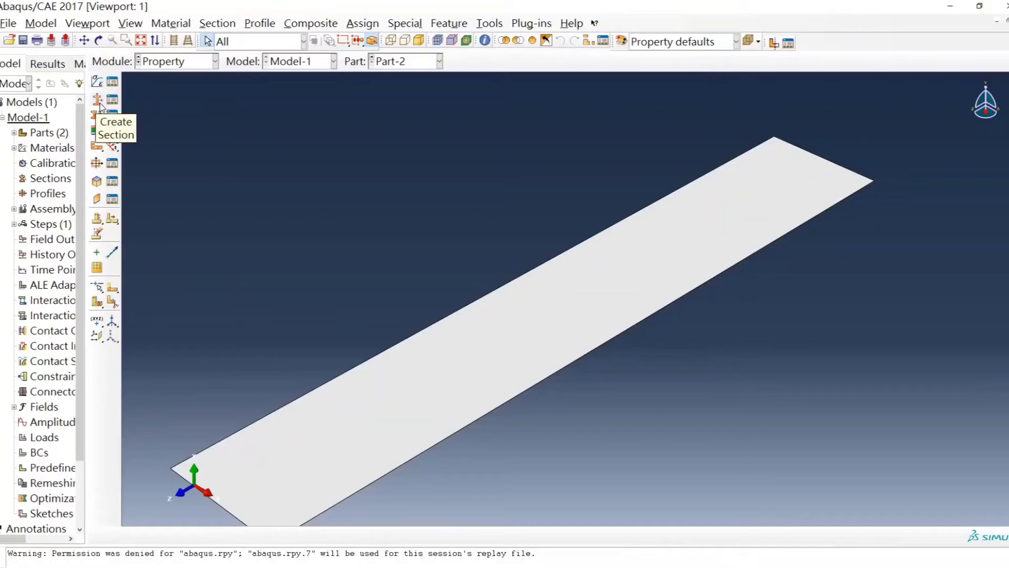
pyautogui.click(97, 100)
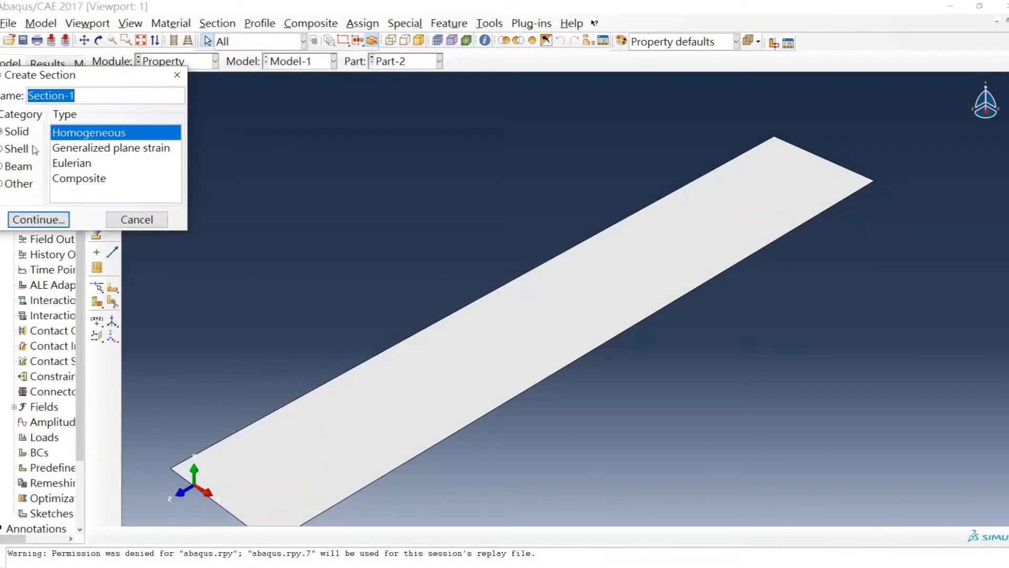
pyautogui.click(53, 219)
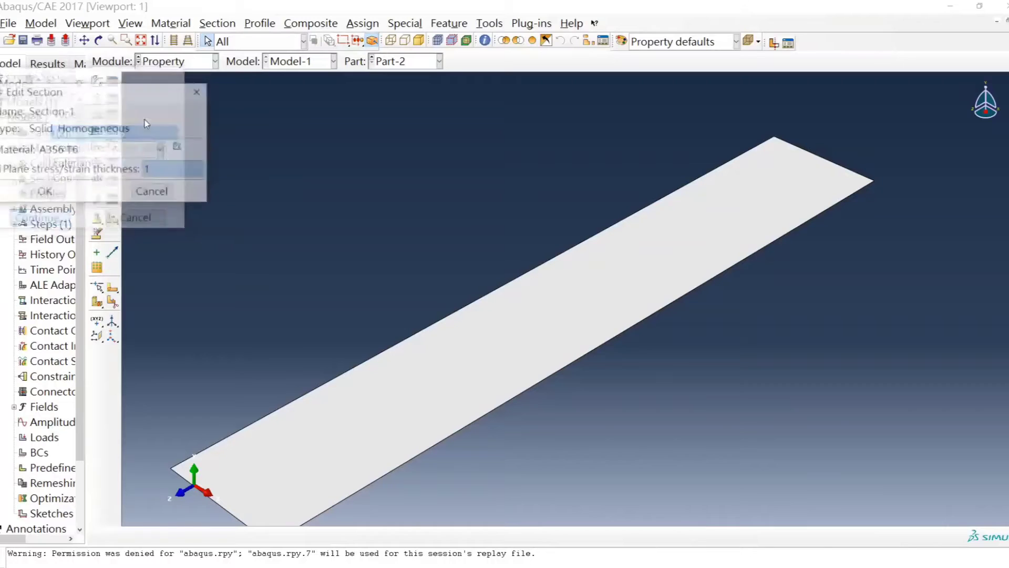
pyautogui.click(44, 192)
# Step: Try to assign a section to the rigid ground plate, Part-2
pyautogui.click(97, 117)
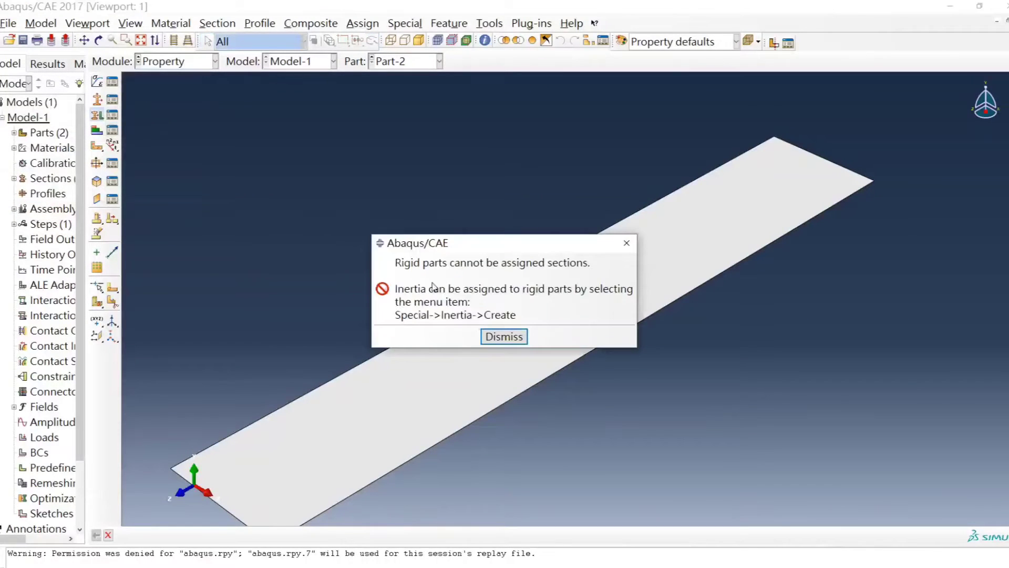
pyautogui.click(504, 337)
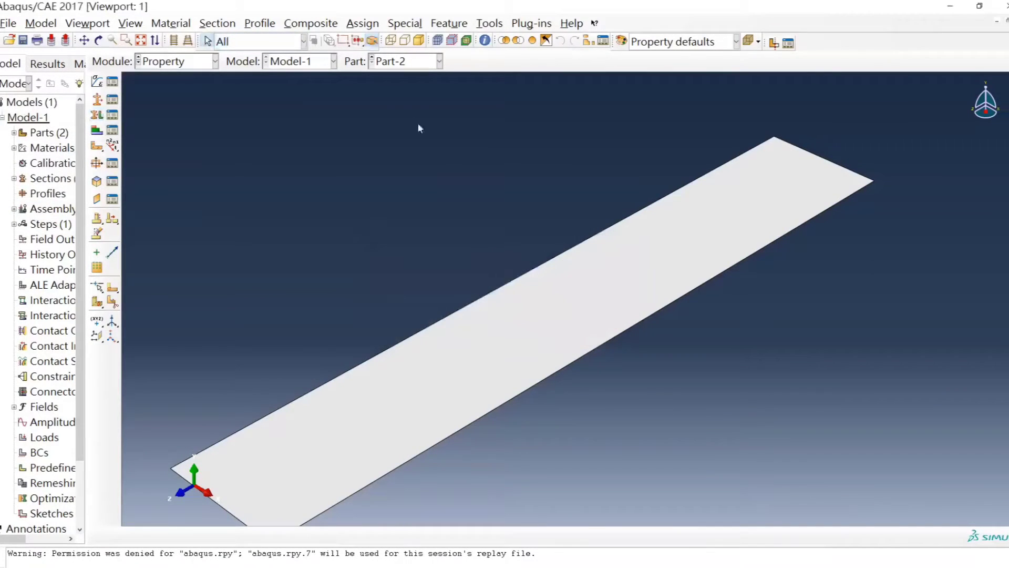
pyautogui.click(95, 117)
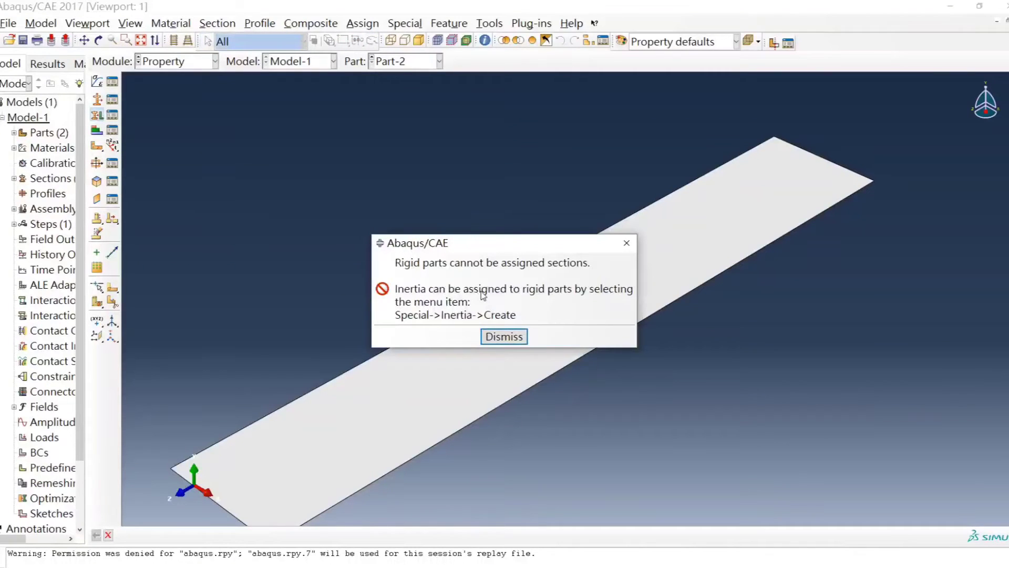
pyautogui.click(506, 337)
# Step: Switch to Part-1 and assign Section-1 to the whole rim without creating a set
pyautogui.click(424, 61)
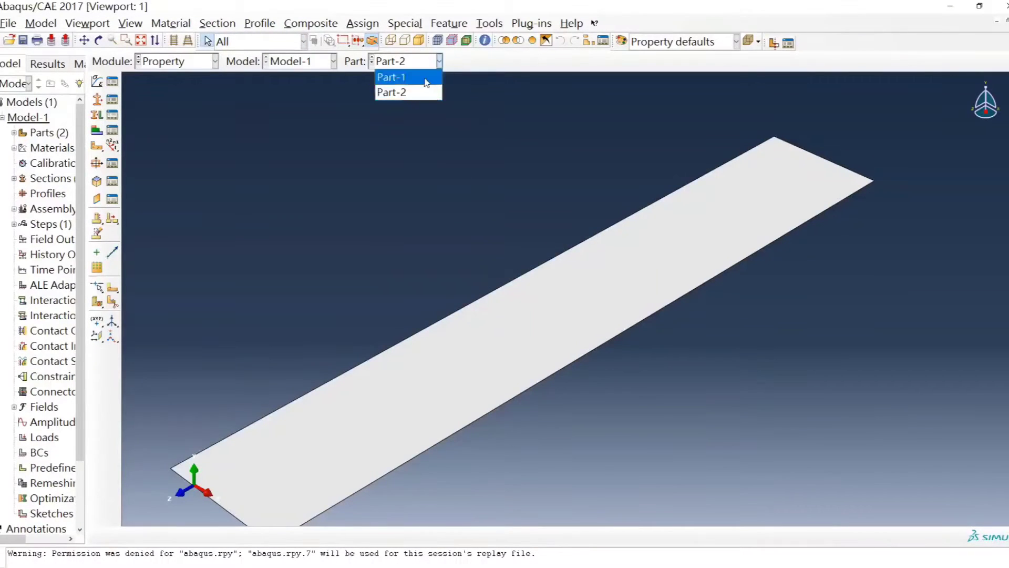
pyautogui.click(426, 78)
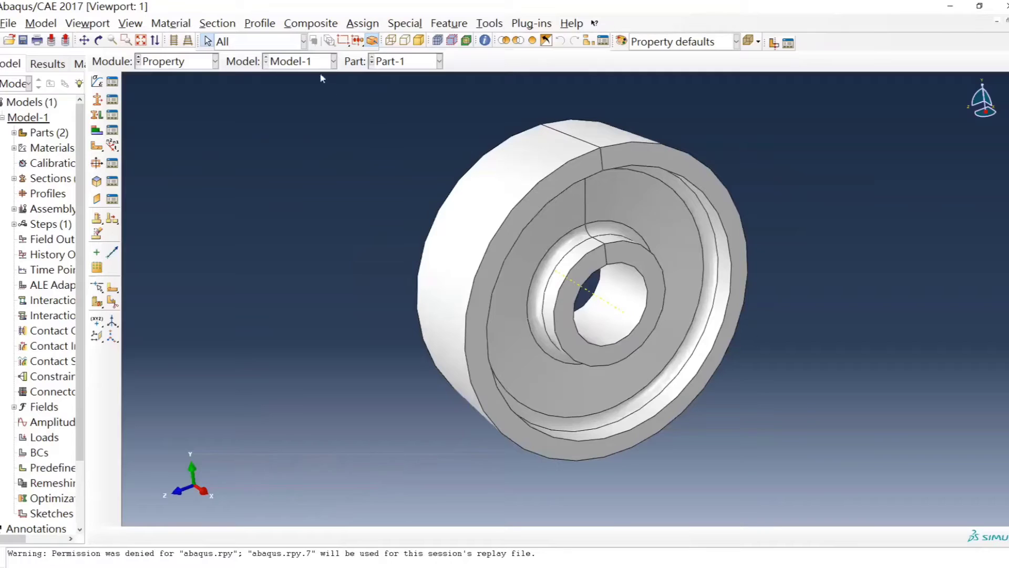
pyautogui.click(410, 62)
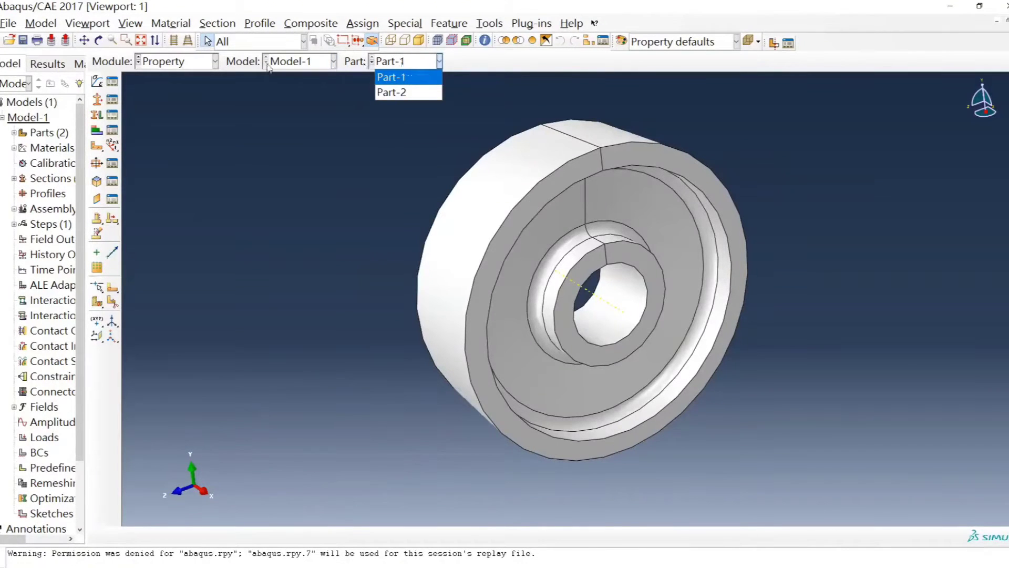
pyautogui.click(419, 62)
pyautogui.click(419, 63)
pyautogui.click(386, 77)
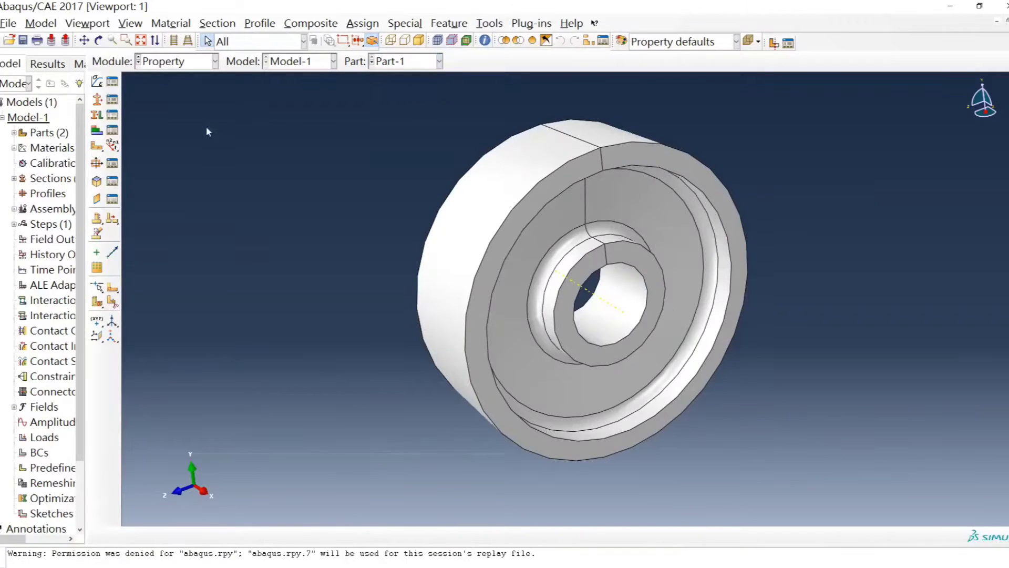
pyautogui.click(99, 116)
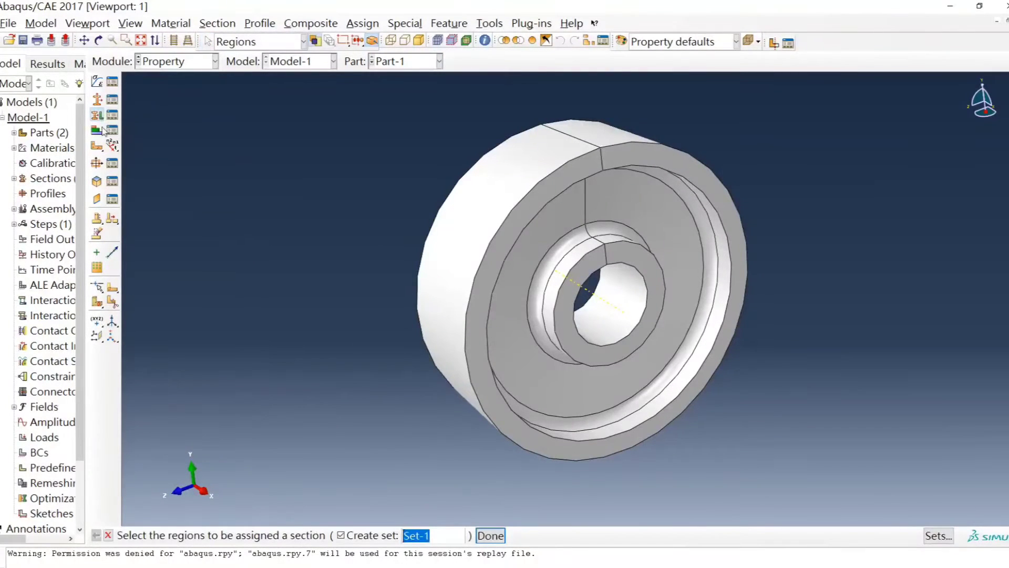
pyautogui.click(379, 534)
pyautogui.click(567, 433)
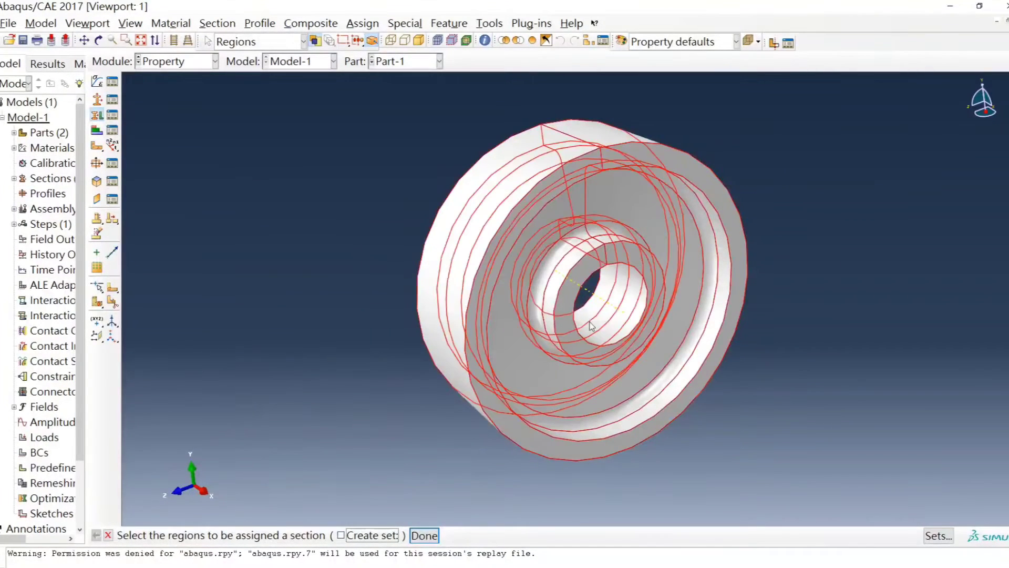
pyautogui.click(424, 535)
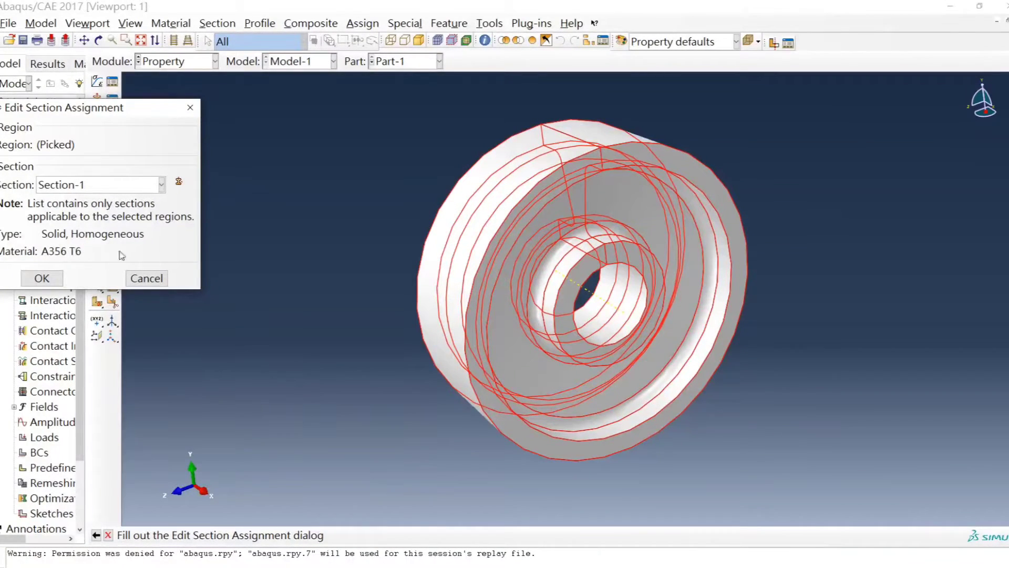
pyautogui.click(50, 281)
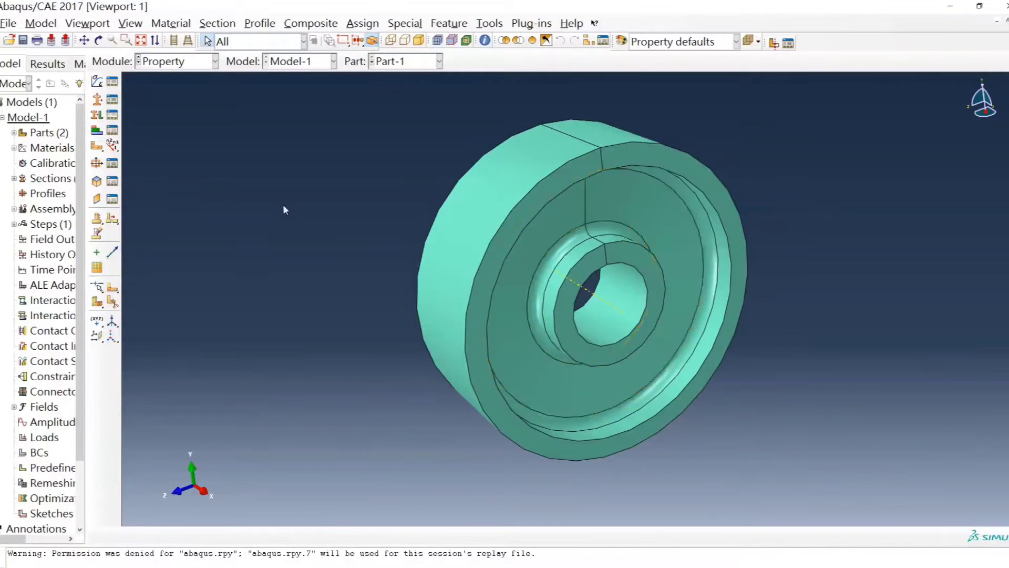
# Step: Switch to Part-2 and create a reference point at the midpoint of the ground plate's far short edge
pyautogui.click(431, 62)
pyautogui.click(405, 91)
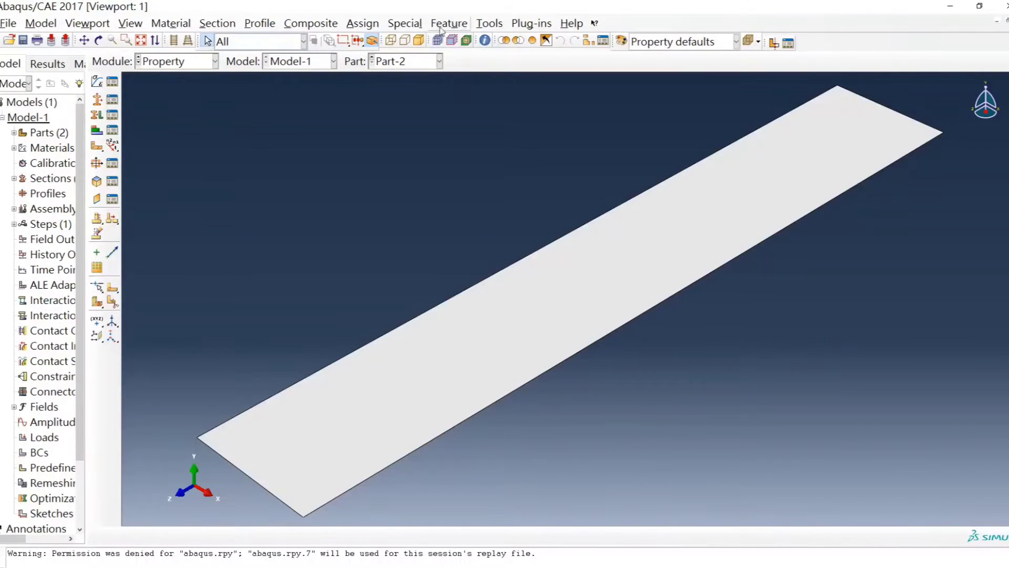
pyautogui.click(405, 24)
pyautogui.moveTo(448, 24)
pyautogui.moveTo(343, 25)
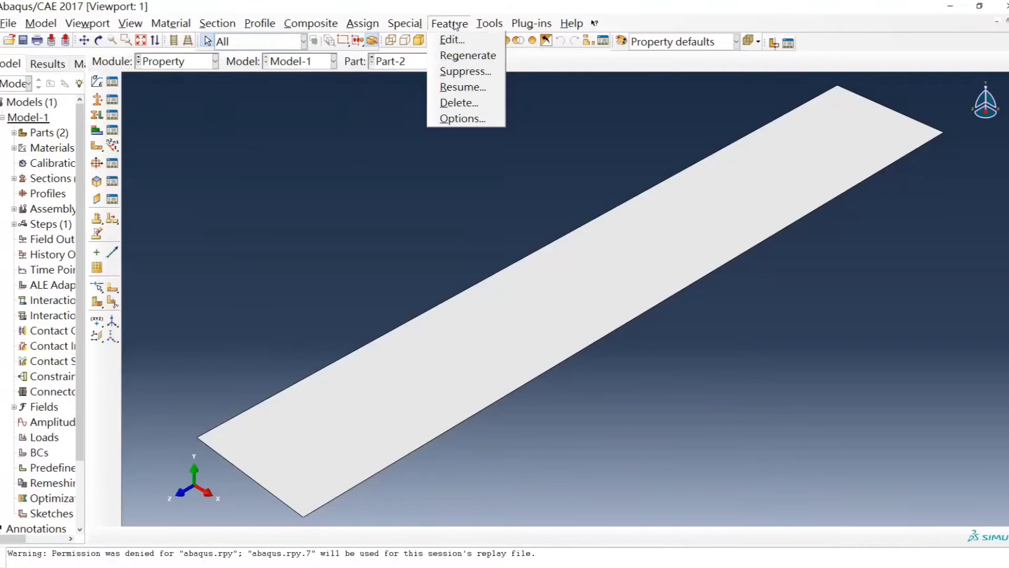
pyautogui.moveTo(490, 25)
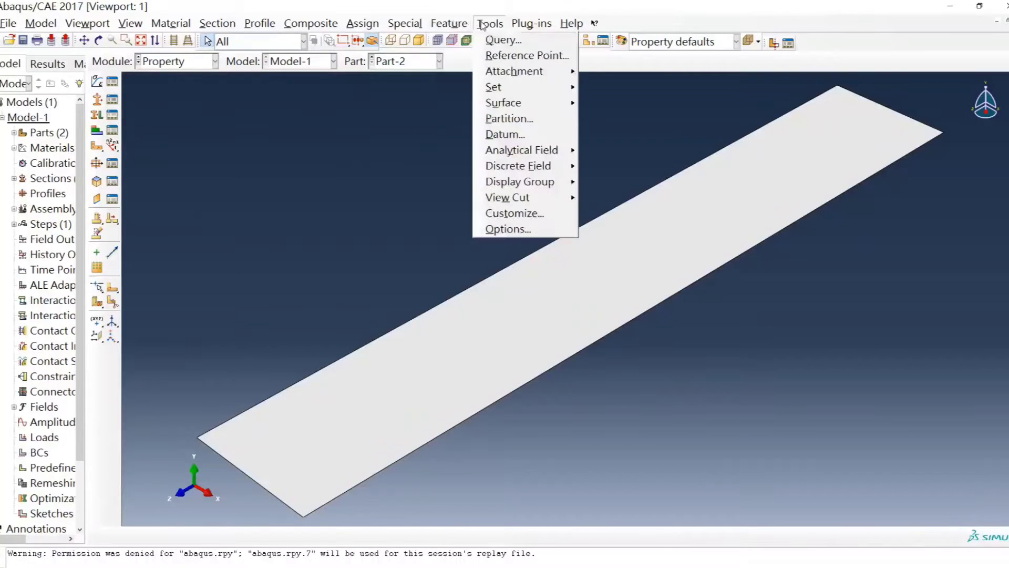
pyautogui.click(504, 57)
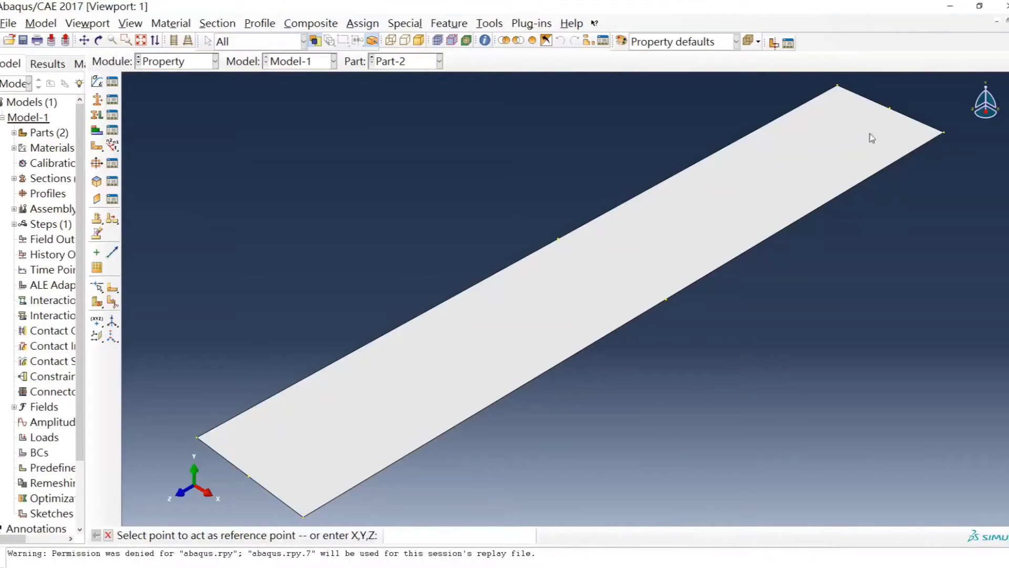
pyautogui.click(891, 110)
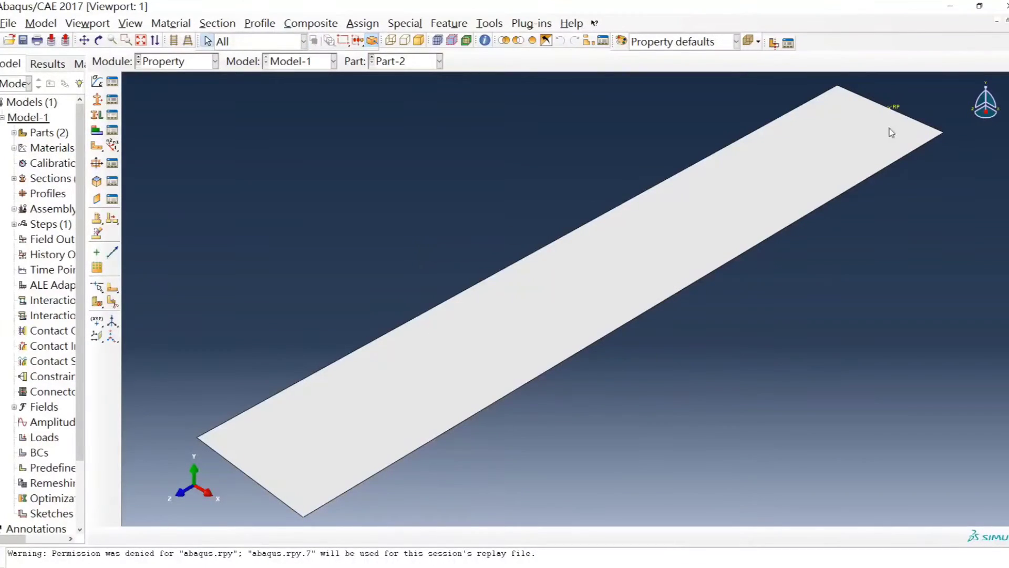
# Step: Switch to Part-1 and create a reference point on the rotation axis at the centre of the rim's bore
pyautogui.click(430, 62)
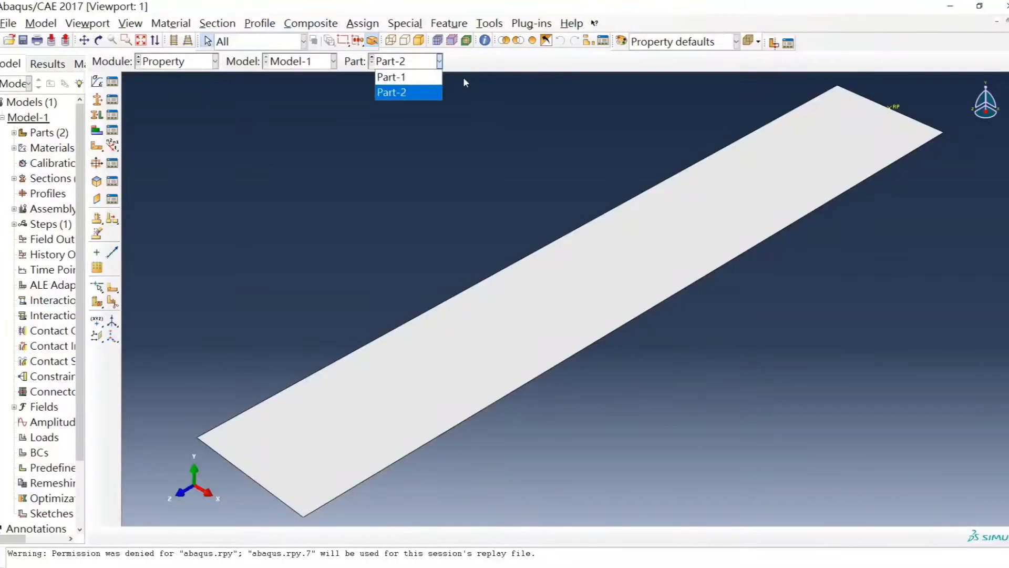
pyautogui.click(412, 76)
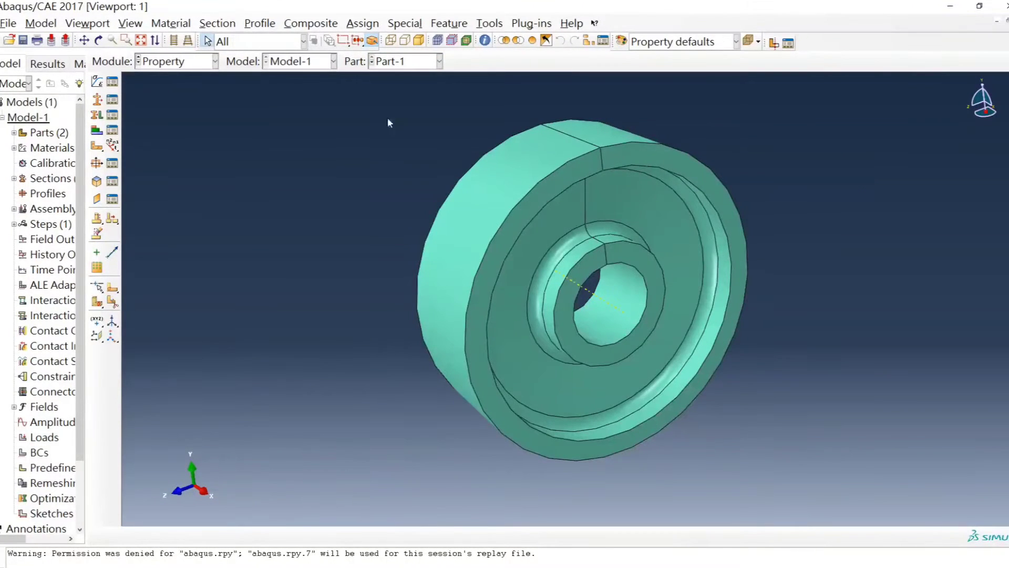
pyautogui.click(460, 25)
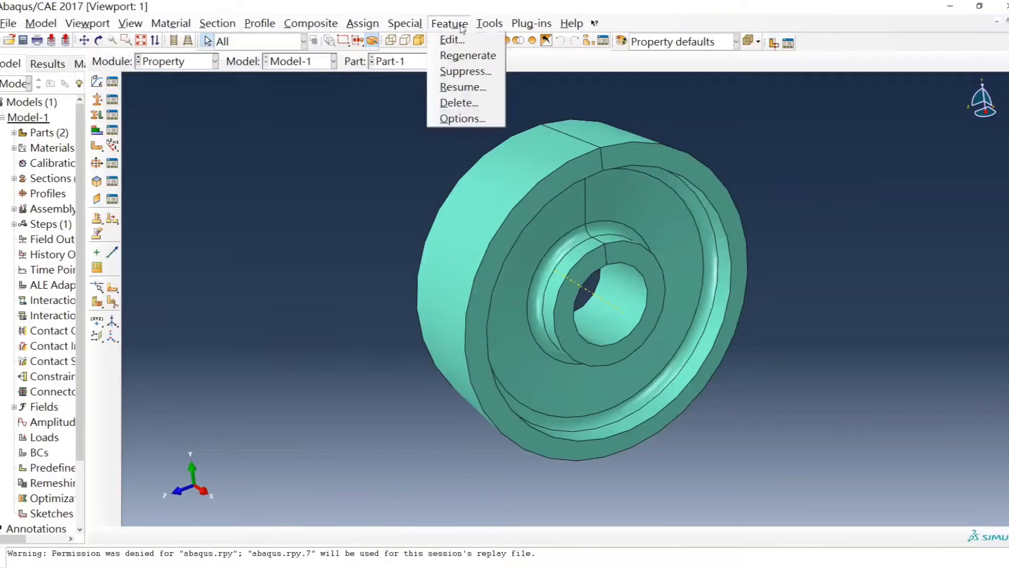
pyautogui.click(489, 24)
pyautogui.click(520, 56)
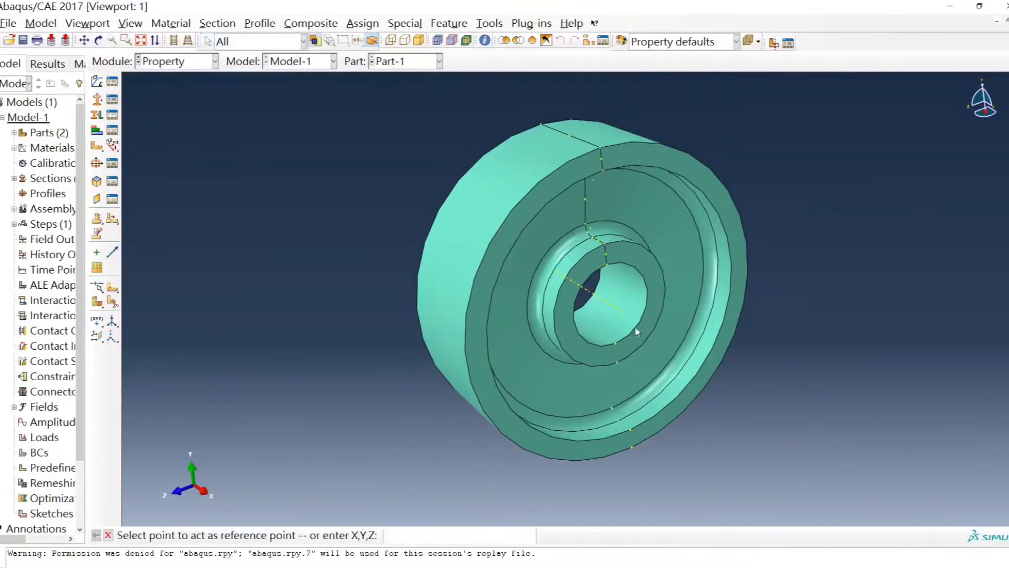
pyautogui.keyDown('ctrl'); pyautogui.keyDown('alt'); pyautogui.moveTo(639, 330); pyautogui.dragTo(593, 326); pyautogui.keyUp('alt'); pyautogui.keyUp('ctrl')
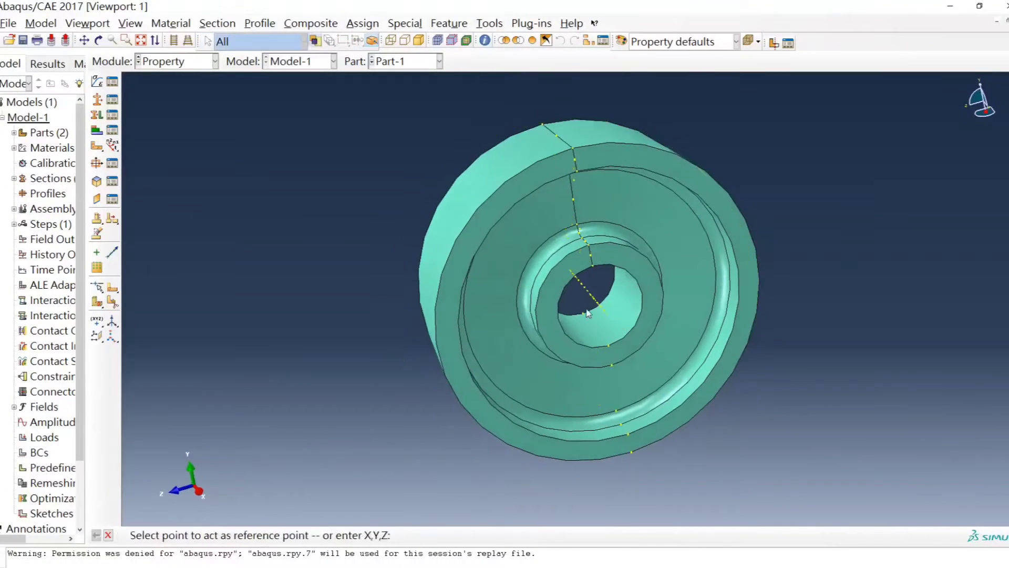
pyautogui.click(590, 297)
pyautogui.keyDown('ctrl'); pyautogui.keyDown('alt'); pyautogui.moveTo(462, 315); pyautogui.dragTo(497, 272); pyautogui.keyUp('alt'); pyautogui.keyUp('ctrl')
pyautogui.keyDown('ctrl'); pyautogui.keyDown('alt'); pyautogui.moveTo(705, 304); pyautogui.dragTo(685, 282); pyautogui.keyUp('alt'); pyautogui.keyUp('ctrl')
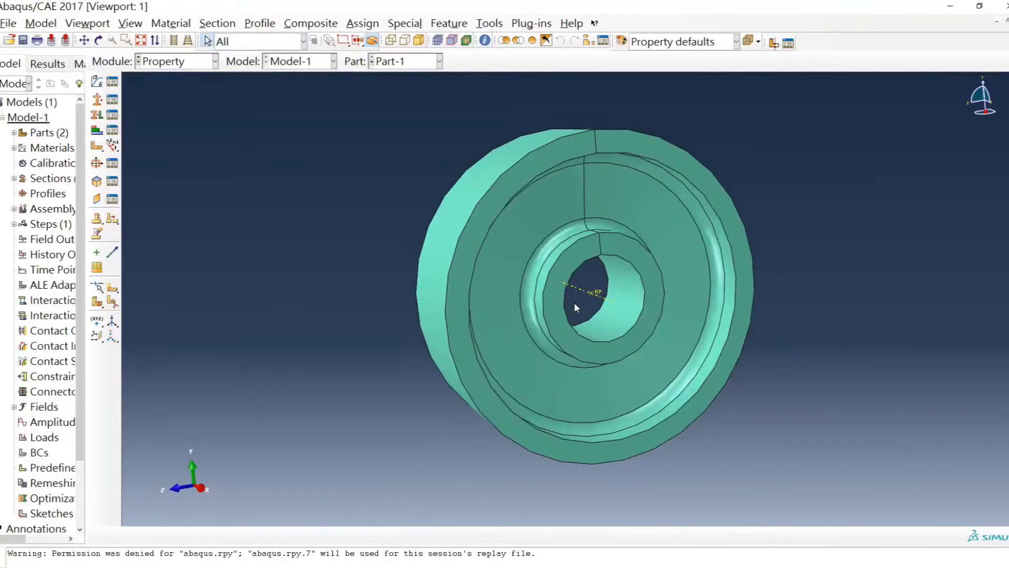
pyautogui.click(621, 298)
pyautogui.click(883, 304)
pyautogui.click(189, 66)
pyautogui.click(278, 111)
pyautogui.click(183, 62)
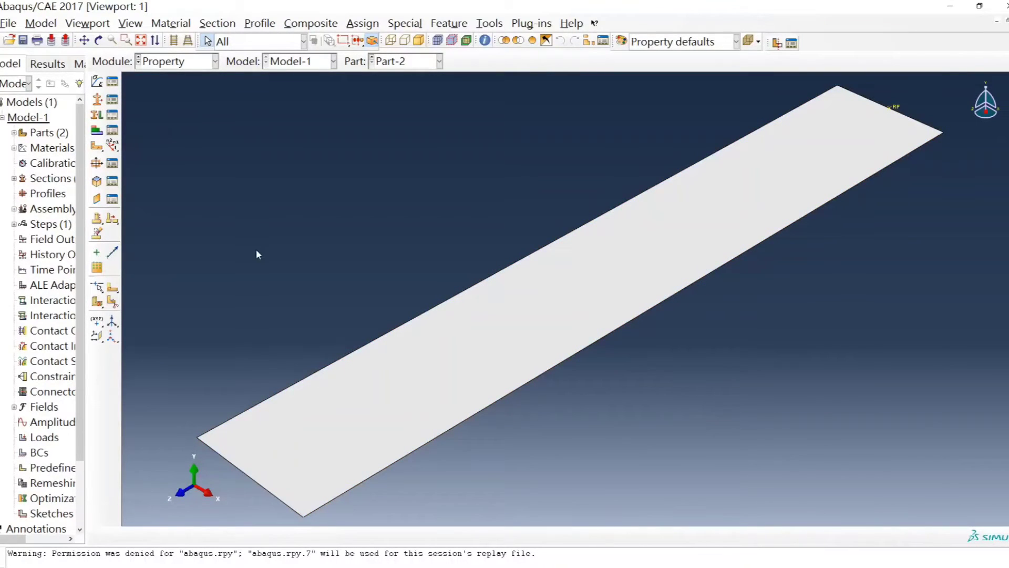
# Step: Start a point mass/inertia definition for Part-2, applied to the reference point on the ground plate's far short edge
pyautogui.click(418, 29)
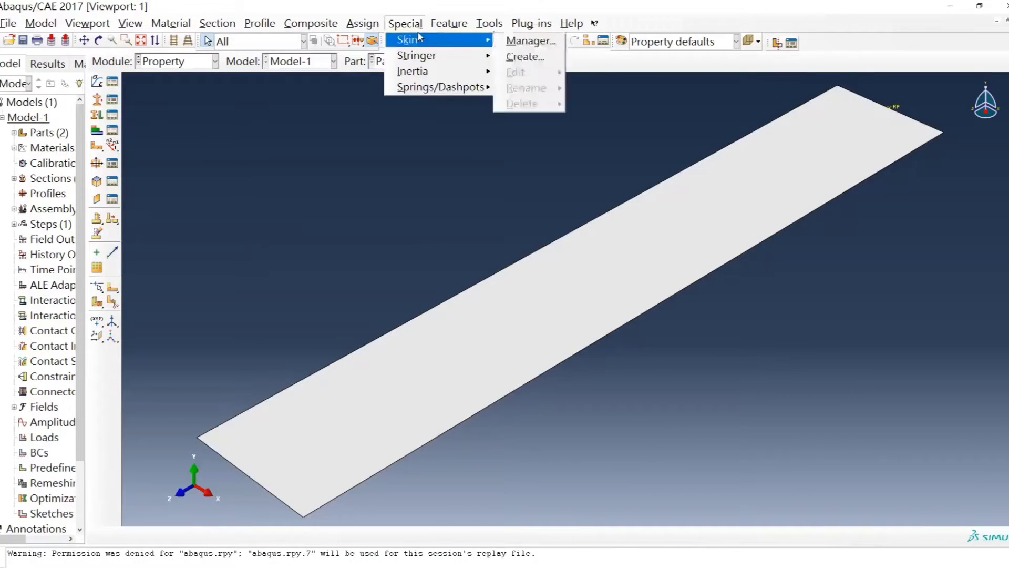
pyautogui.moveTo(441, 72)
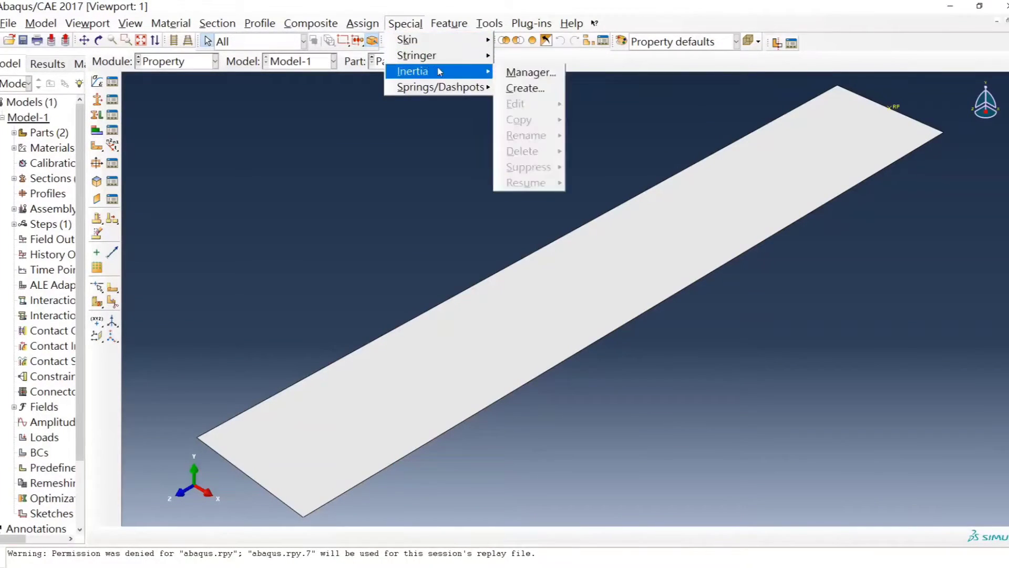
pyautogui.click(540, 74)
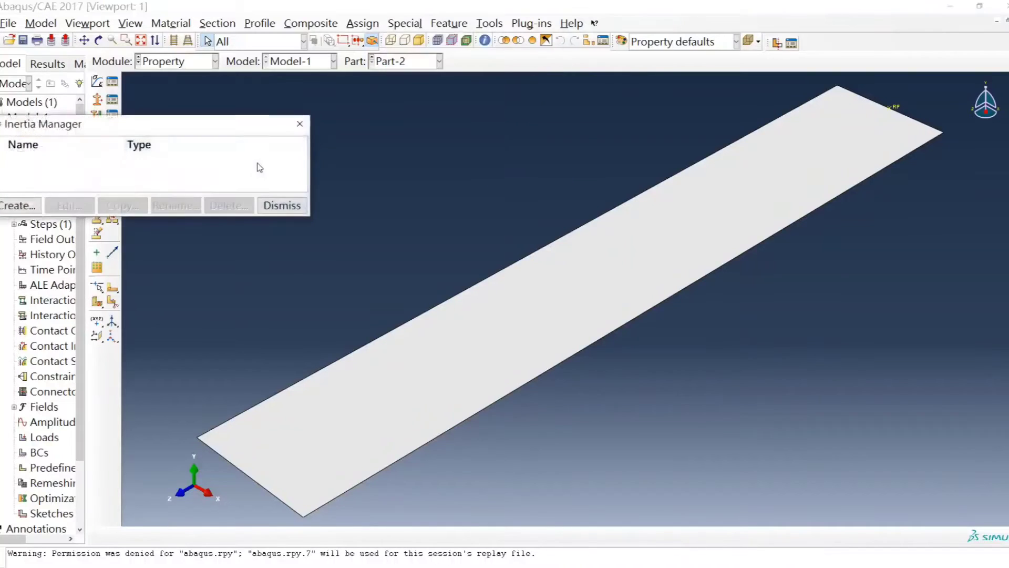
pyautogui.click(21, 206)
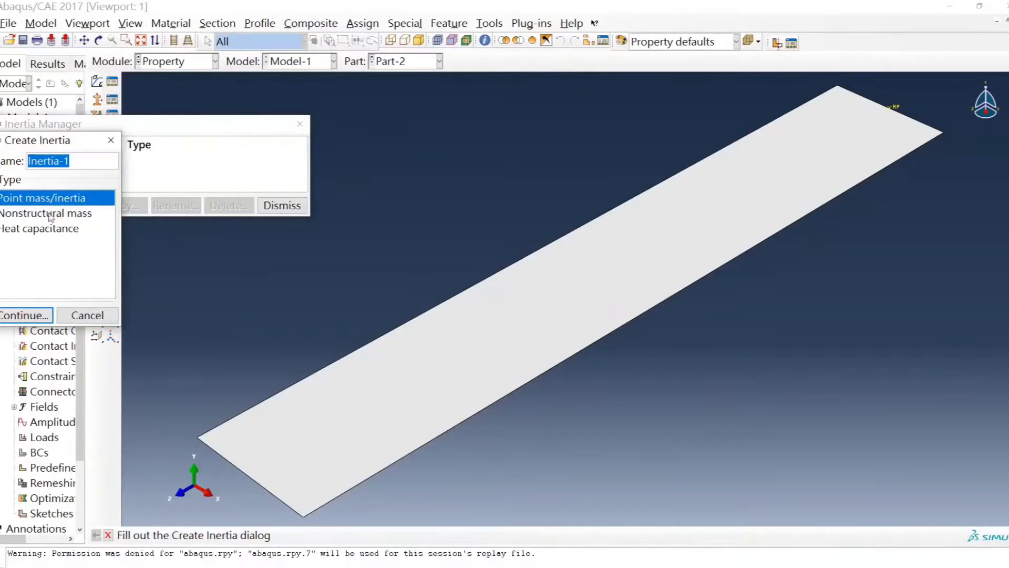
pyautogui.click(26, 314)
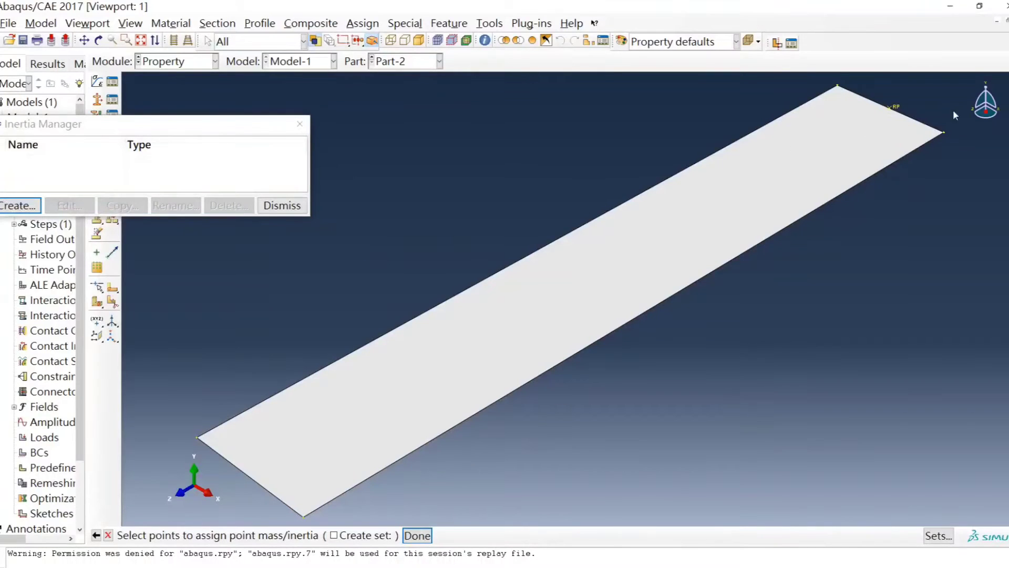
pyautogui.click(895, 107)
pyautogui.click(416, 536)
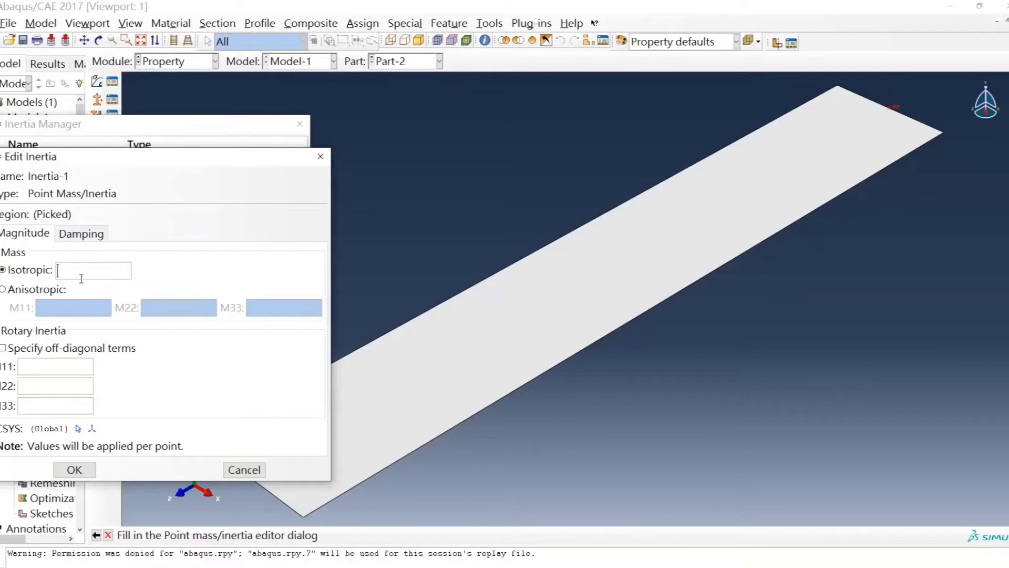
# Step: Set the isotropic mass to 1 and rotary inertias M11, M22 and M33 to 1 each, and finish the inertia definition
pyautogui.write('1')
pyautogui.click(62, 372)
pyautogui.write('1')
pyautogui.click(60, 389)
pyautogui.write('1')
pyautogui.click(61, 404)
pyautogui.write('1')
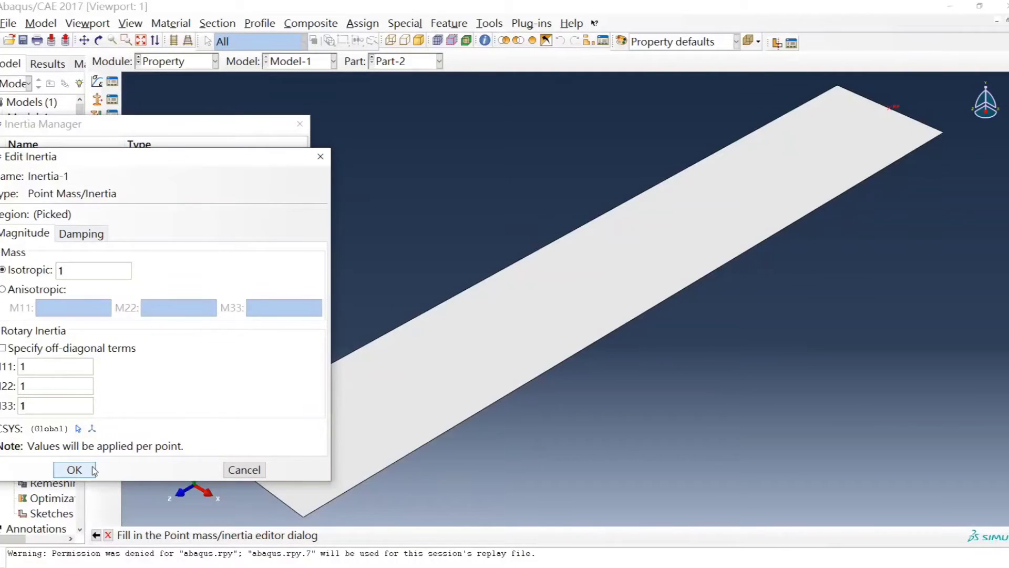
pyautogui.click(74, 469)
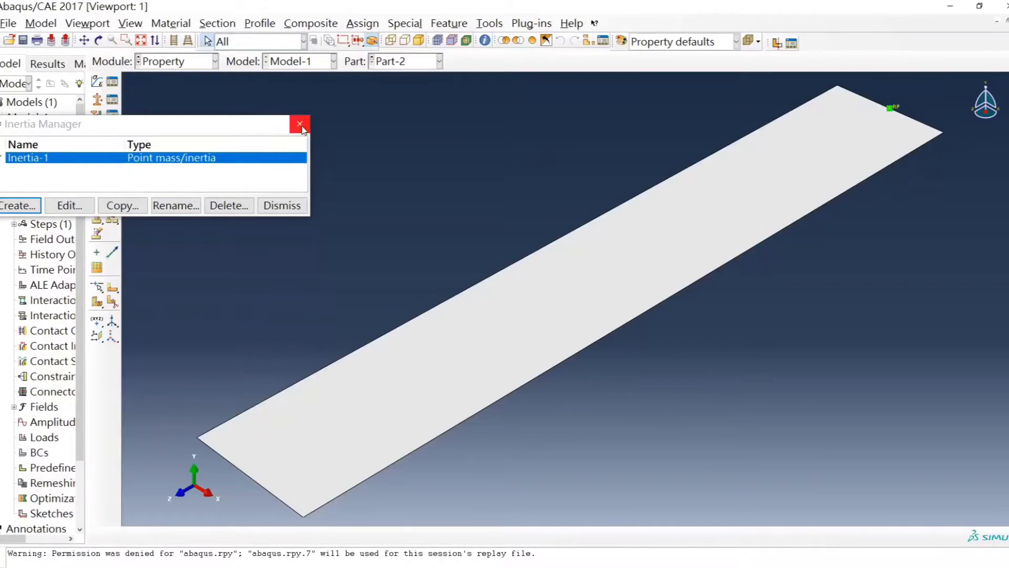
pyautogui.click(301, 125)
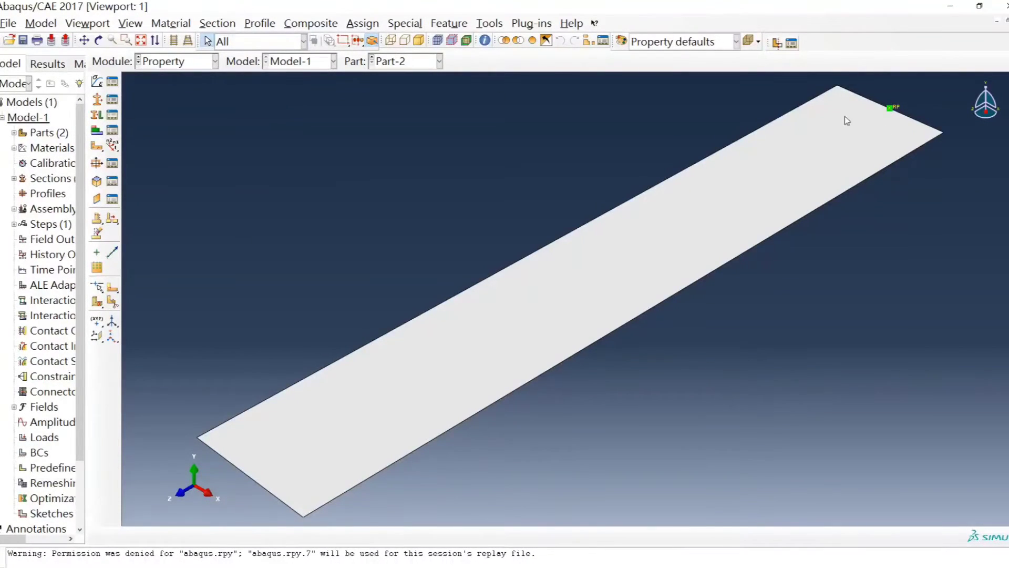
pyautogui.click(401, 25)
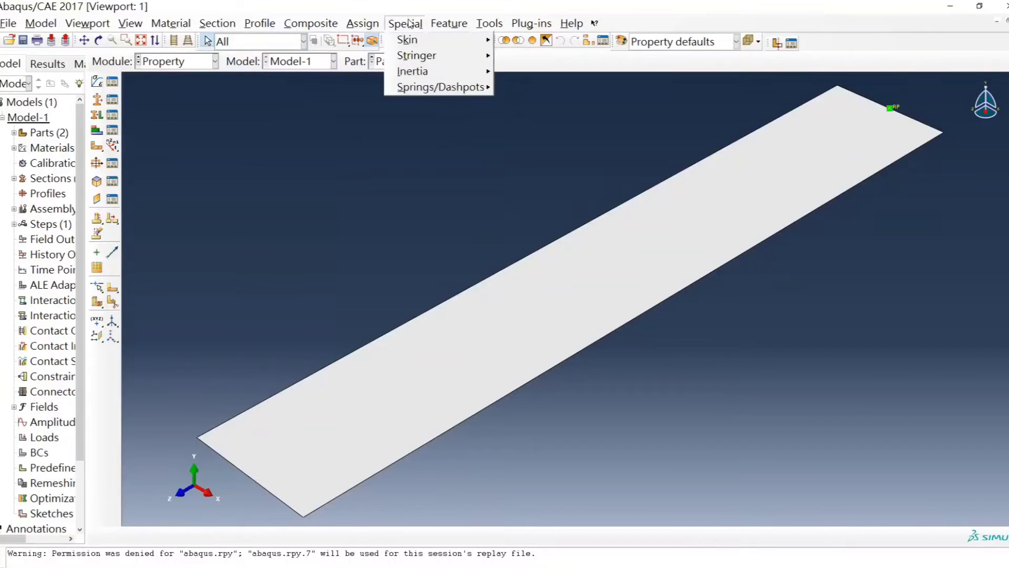
pyautogui.moveTo(446, 71)
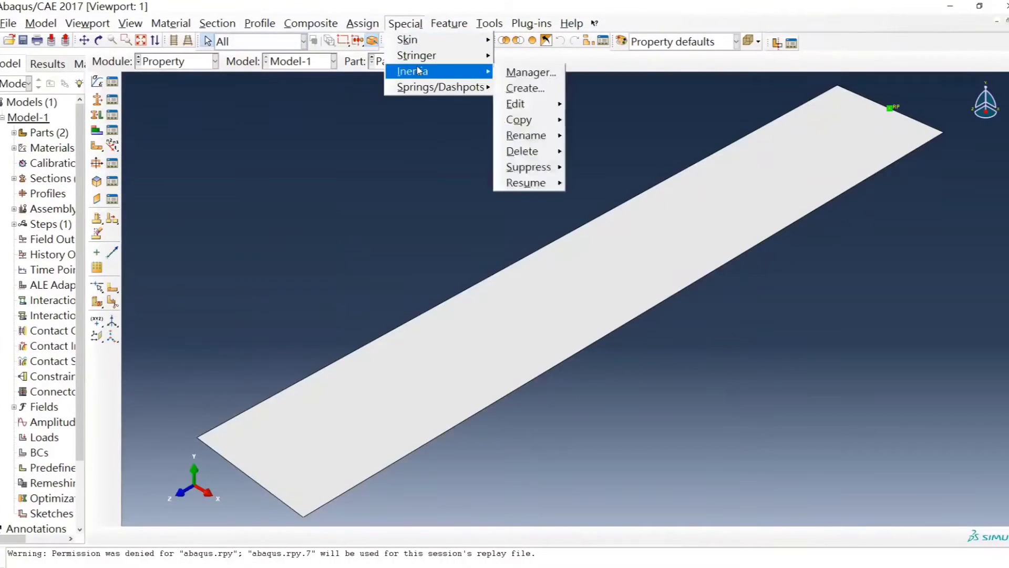
pyautogui.click(523, 74)
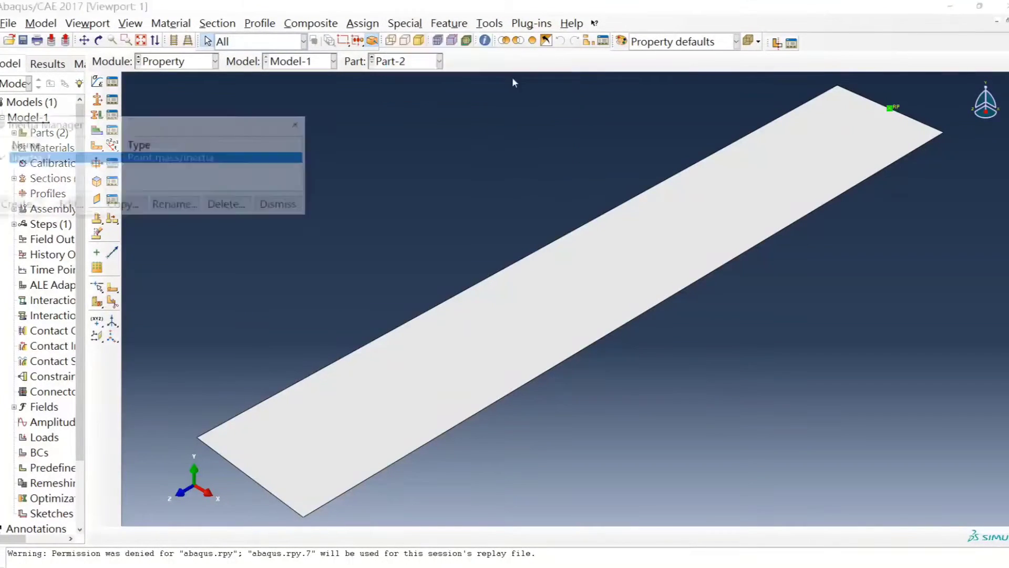
pyautogui.click(300, 124)
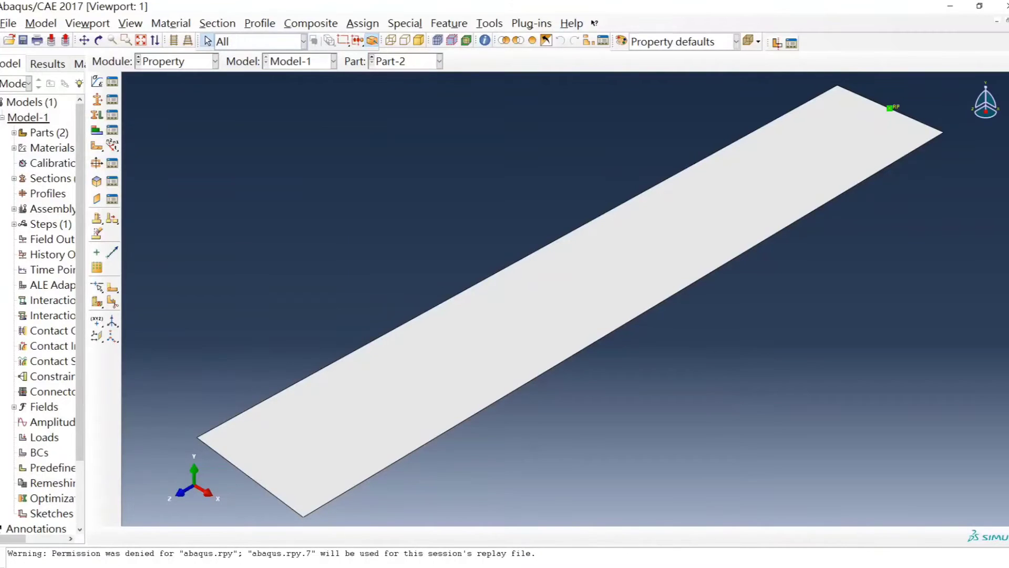
# Step: Switch to the Assembly module and create dependent instances of Part-1 and Part-2
pyautogui.click(158, 64)
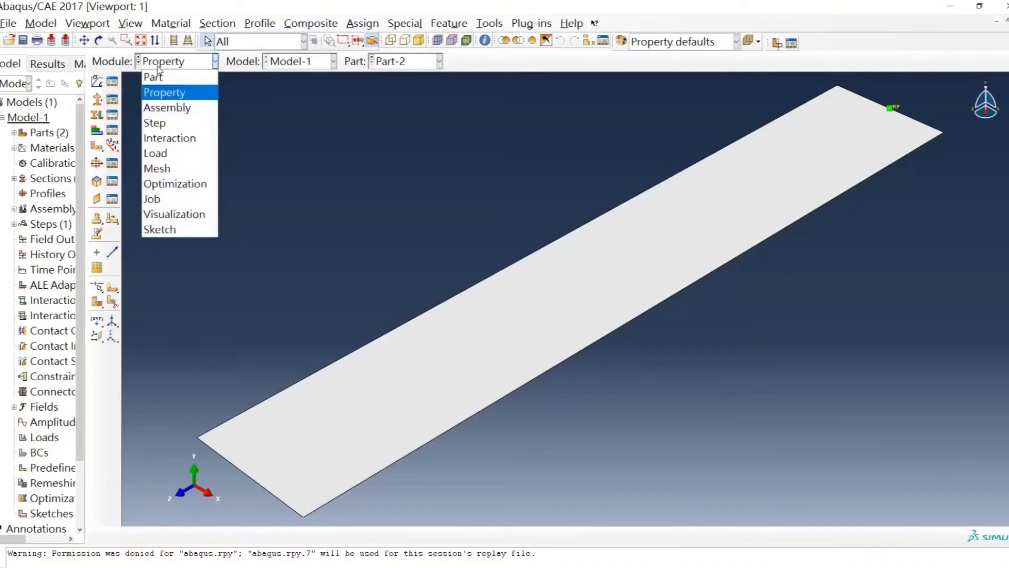
pyautogui.click(196, 108)
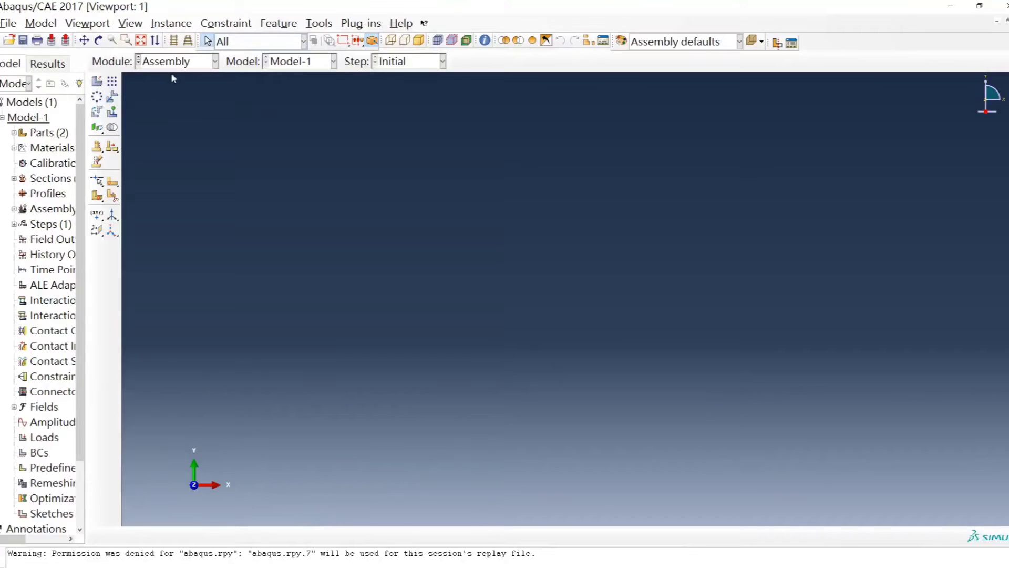
pyautogui.click(97, 81)
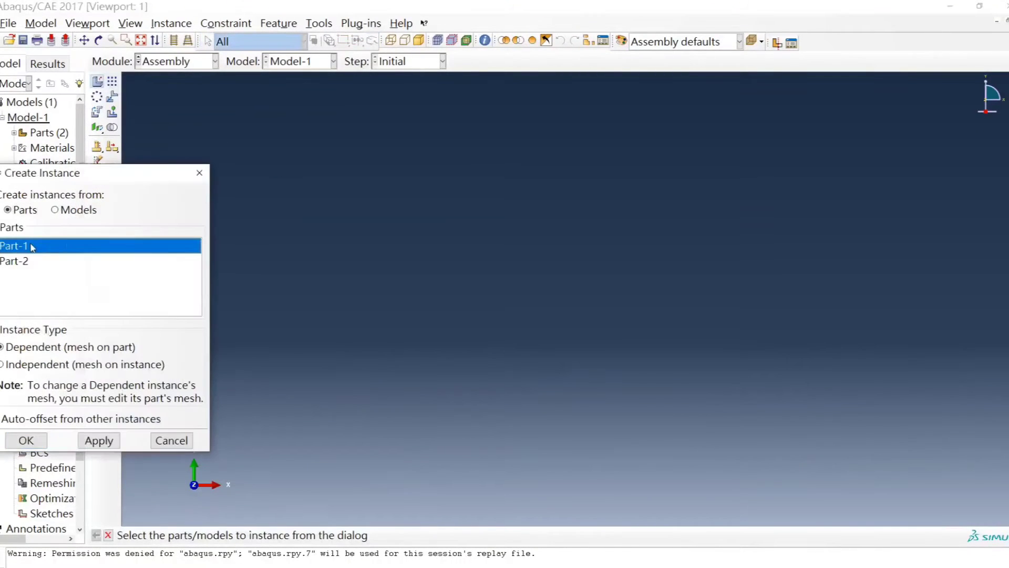
pyautogui.click(21, 246)
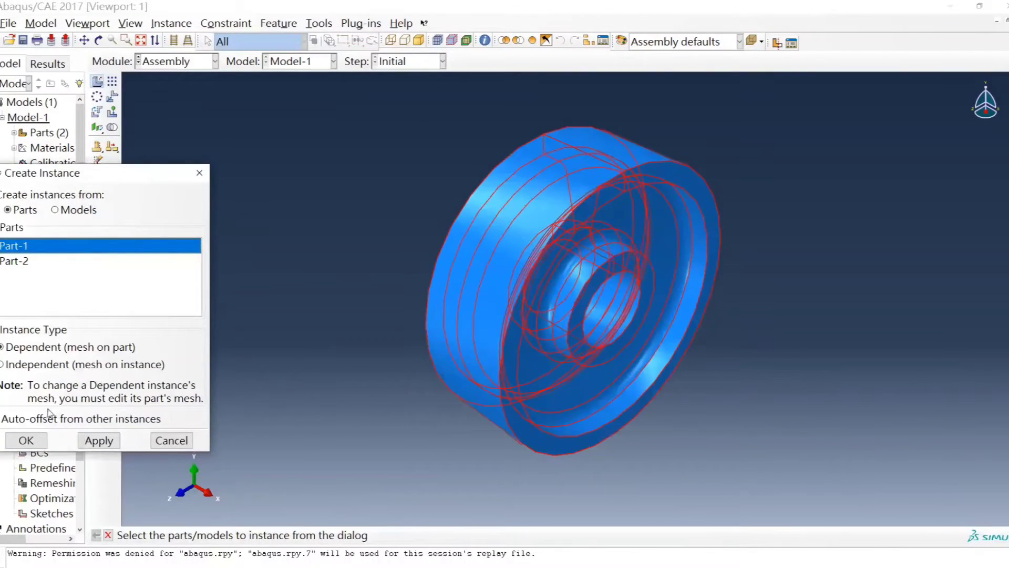
pyautogui.click(26, 440)
pyautogui.click(97, 82)
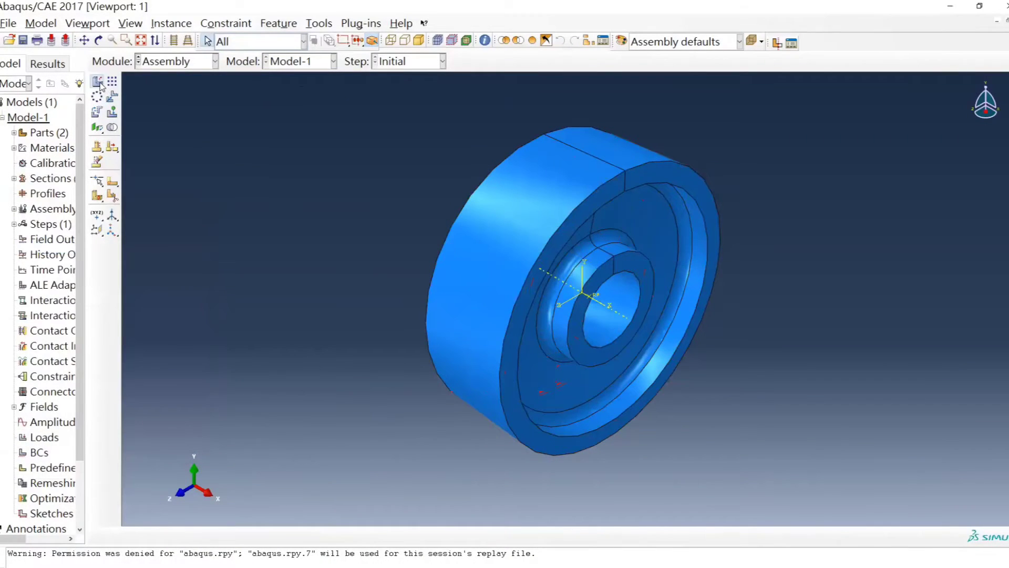
pyautogui.click(40, 261)
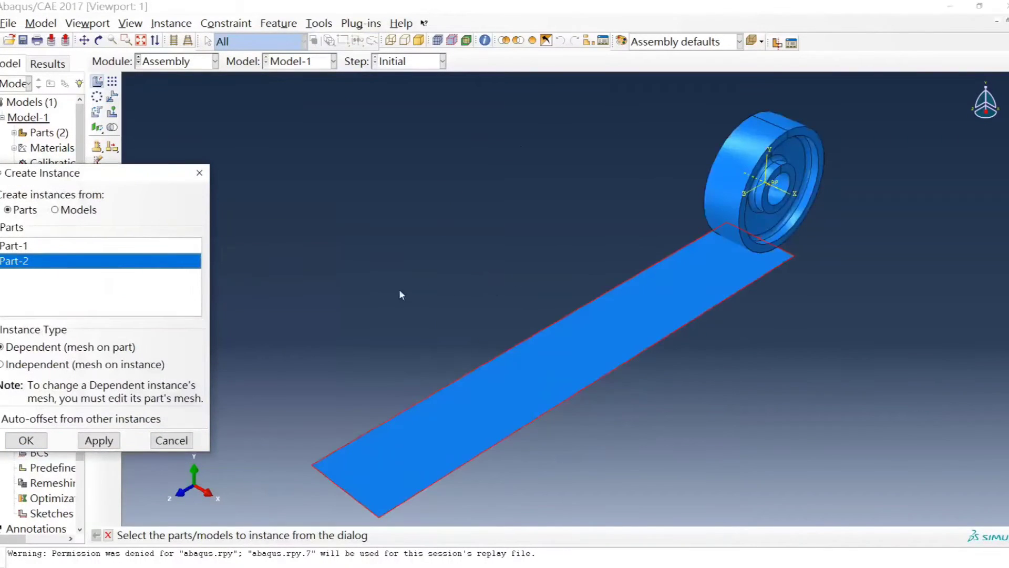
pyautogui.click(47, 439)
# Step: Examine from the side how the rim's lowest point meets the end of the ground plate
pyautogui.keyDown('ctrl'); pyautogui.keyDown('alt'); pyautogui.moveTo(644, 373); pyautogui.dragTo(494, 321); pyautogui.keyUp('alt'); pyautogui.keyUp('ctrl')
pyautogui.scroll(-5, 506, 304)
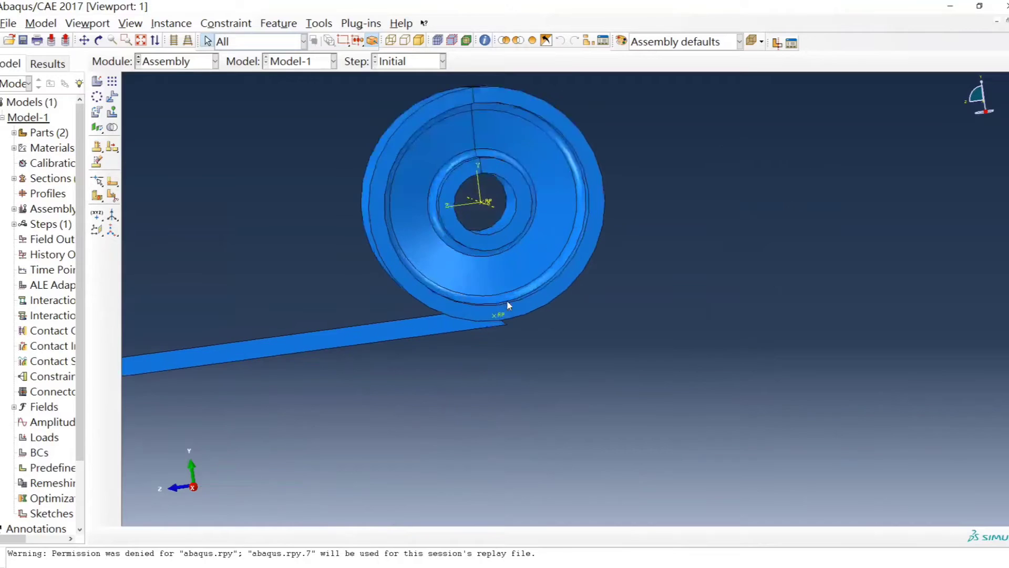
pyautogui.keyDown('ctrl'); pyautogui.keyDown('alt'); pyautogui.moveTo(534, 408); pyautogui.dragTo(557, 298); pyautogui.keyUp('alt'); pyautogui.keyUp('ctrl')
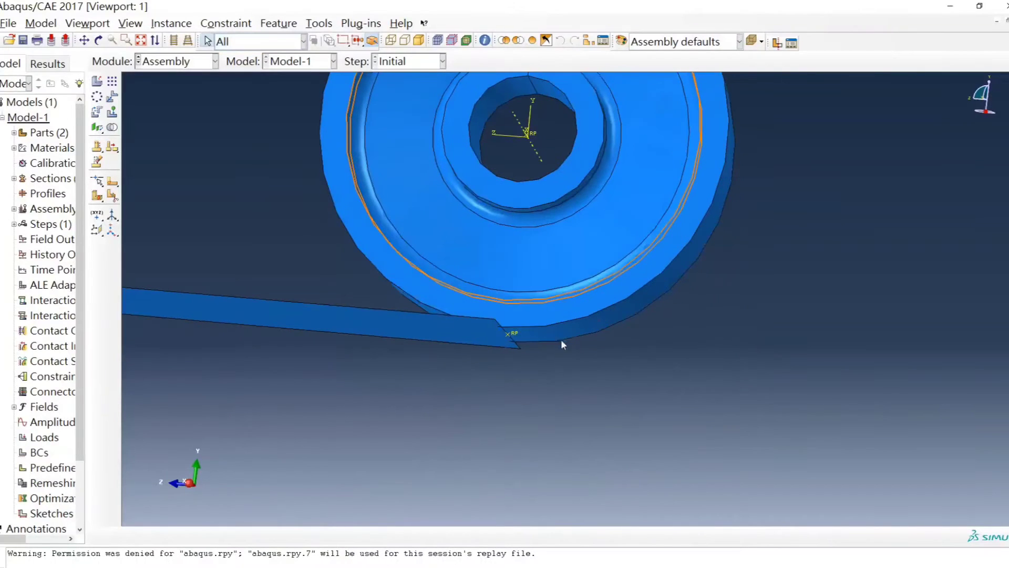
pyautogui.keyDown('ctrl'); pyautogui.keyDown('alt'); pyautogui.moveTo(550, 345); pyautogui.dragTo(556, 388); pyautogui.keyUp('alt'); pyautogui.keyUp('ctrl')
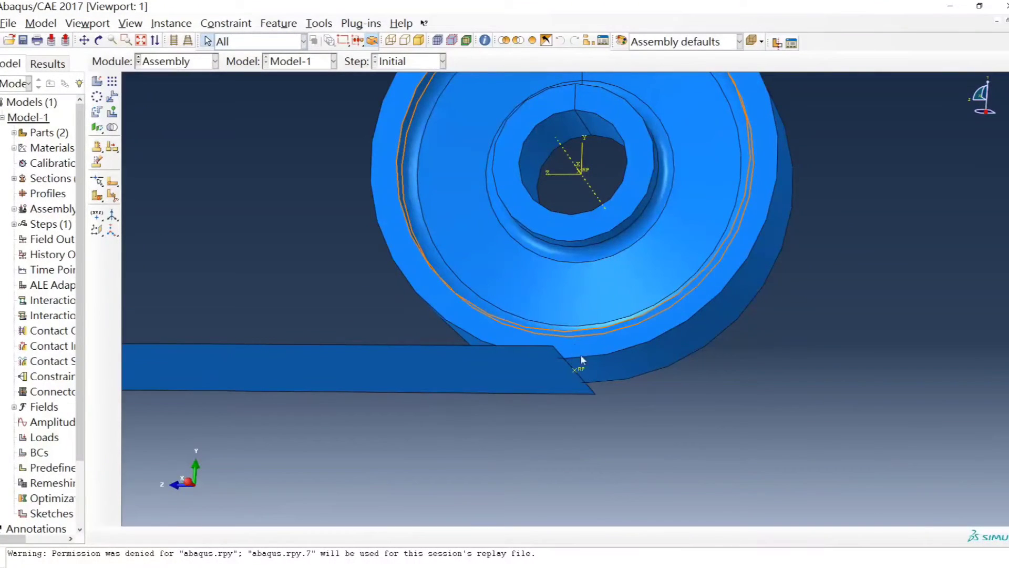
pyautogui.keyDown('ctrl'); pyautogui.keyDown('alt'); pyautogui.moveTo(534, 297); pyautogui.dragTo(595, 378, button='middle'); pyautogui.keyUp('alt'); pyautogui.keyUp('ctrl')
pyautogui.keyDown('ctrl'); pyautogui.keyDown('alt'); pyautogui.moveTo(604, 313); pyautogui.dragTo(633, 345); pyautogui.keyUp('alt'); pyautogui.keyUp('ctrl')
pyautogui.keyDown('ctrl'); pyautogui.keyDown('alt'); pyautogui.moveTo(613, 409); pyautogui.dragTo(466, 274, button='middle'); pyautogui.keyUp('alt'); pyautogui.keyUp('ctrl')
pyautogui.keyDown('ctrl'); pyautogui.keyDown('alt'); pyautogui.moveTo(486, 287); pyautogui.dragTo(186, 224); pyautogui.keyUp('alt'); pyautogui.keyUp('ctrl')
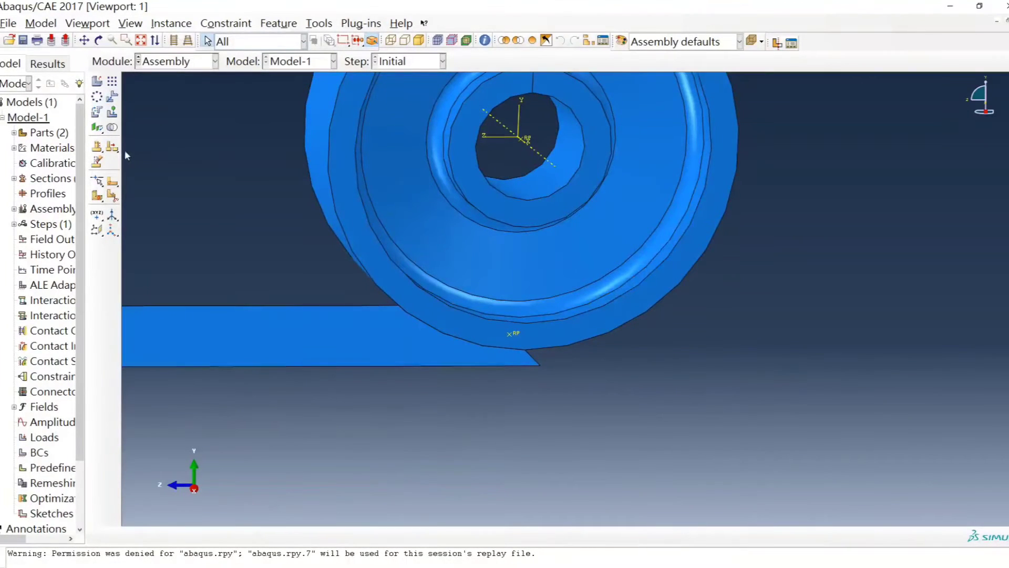
# Step: Try to translate the ground plate instance by -50 along Z, starting from the origin
pyautogui.click(112, 96)
pyautogui.click(362, 337)
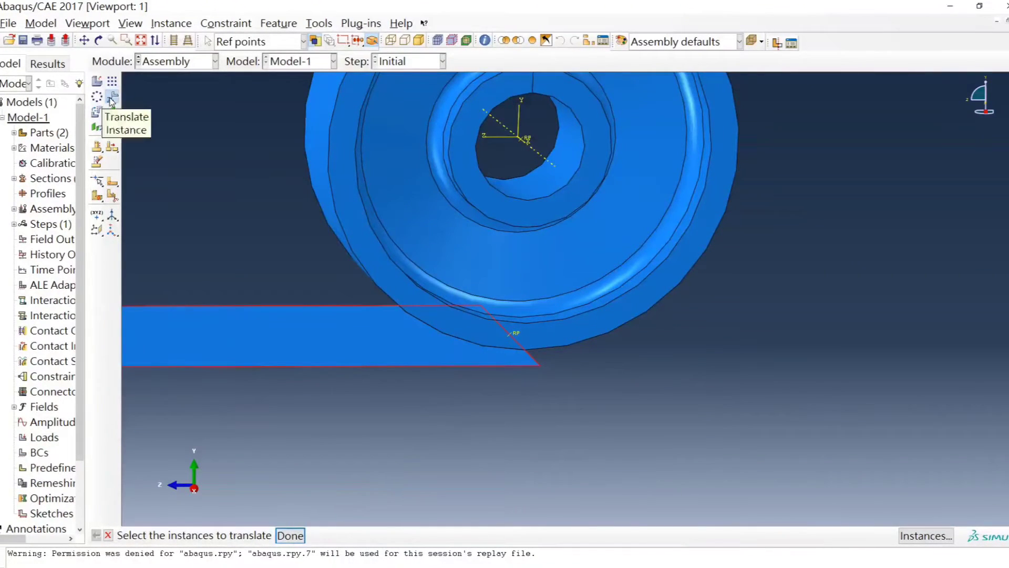
pyautogui.click(290, 535)
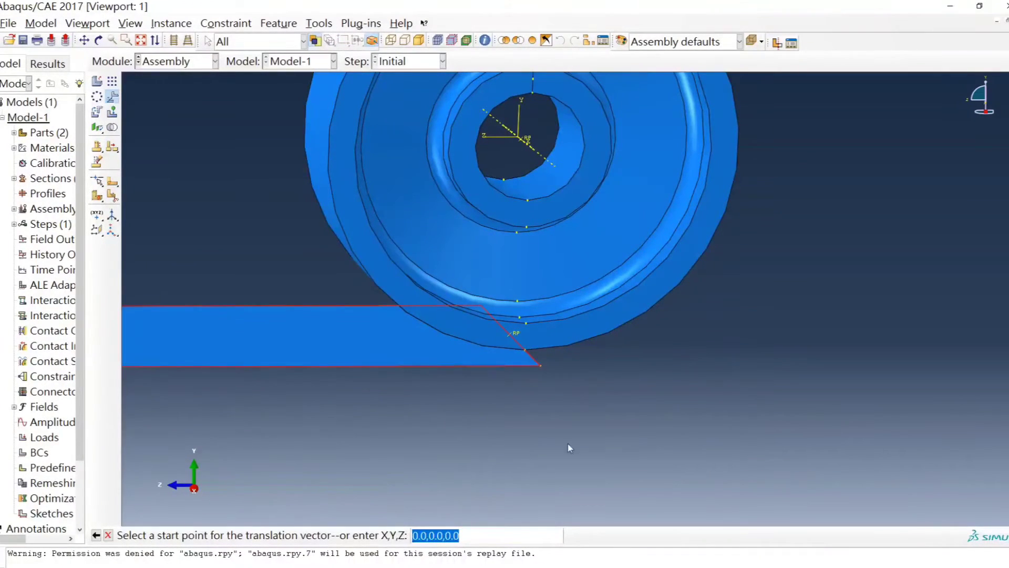
pyautogui.press('Return')
pyautogui.click(450, 535)
pyautogui.doubleClick(455, 535)
pyautogui.write('-50')
pyautogui.press('Return')
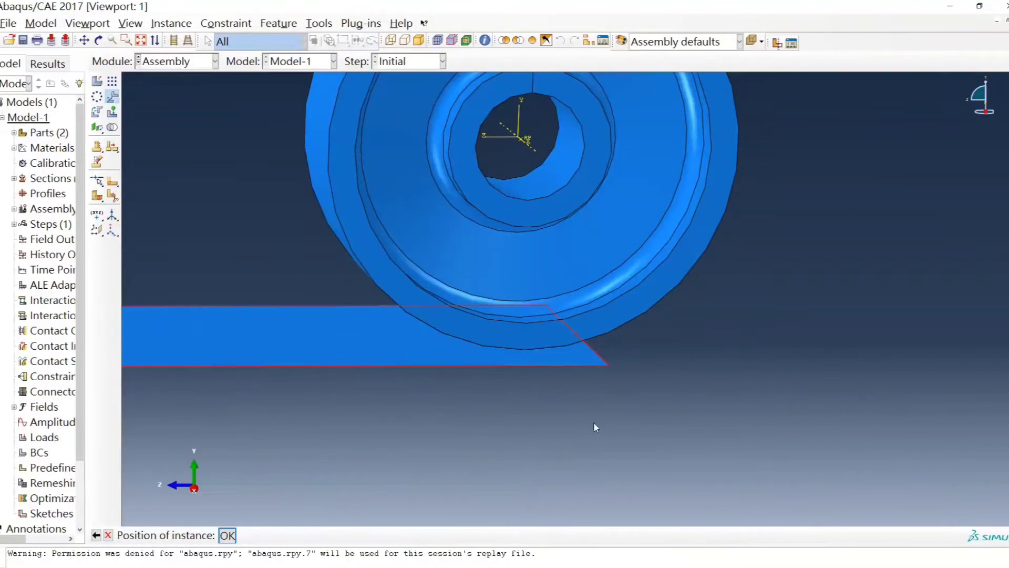
# Step: Examine the previewed ground plate position beneath the rim, close up and across the whole assembly
pyautogui.keyDown('ctrl'); pyautogui.keyDown('alt'); pyautogui.moveTo(517, 341); pyautogui.dragTo(571, 271); pyautogui.keyUp('alt'); pyautogui.keyUp('ctrl')
pyautogui.keyDown('ctrl'); pyautogui.keyDown('alt'); pyautogui.moveTo(571, 334); pyautogui.dragTo(523, 348); pyautogui.keyUp('alt'); pyautogui.keyUp('ctrl')
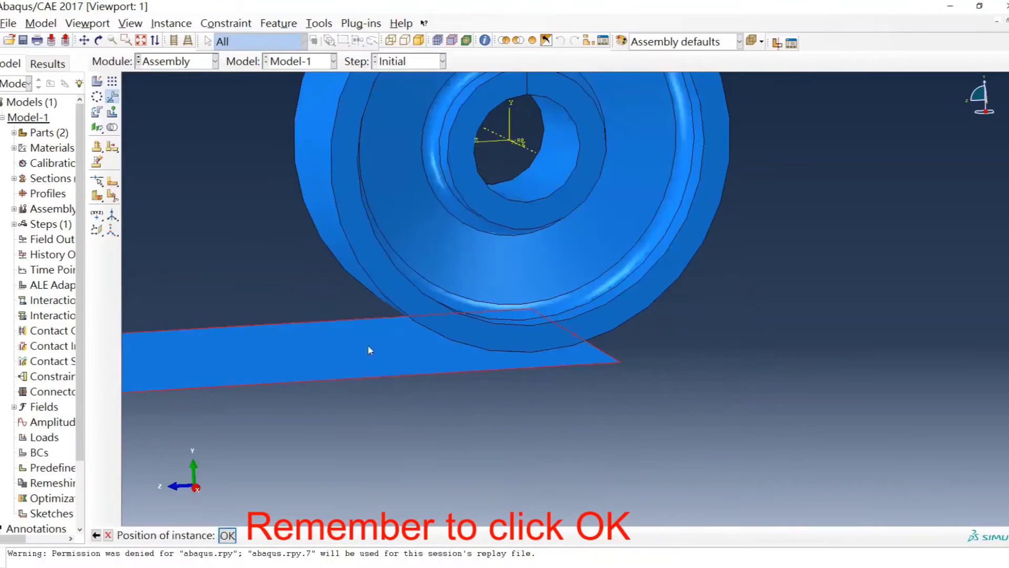
pyautogui.keyDown('ctrl'); pyautogui.keyDown('alt'); pyautogui.moveTo(404, 347); pyautogui.dragTo(636, 332, button='middle'); pyautogui.keyUp('alt'); pyautogui.keyUp('ctrl')
pyautogui.keyDown('ctrl'); pyautogui.keyDown('alt'); pyautogui.moveTo(656, 285); pyautogui.dragTo(658, 306, button='middle'); pyautogui.keyUp('alt'); pyautogui.keyUp('ctrl')
pyautogui.scroll(-2, 658, 305)
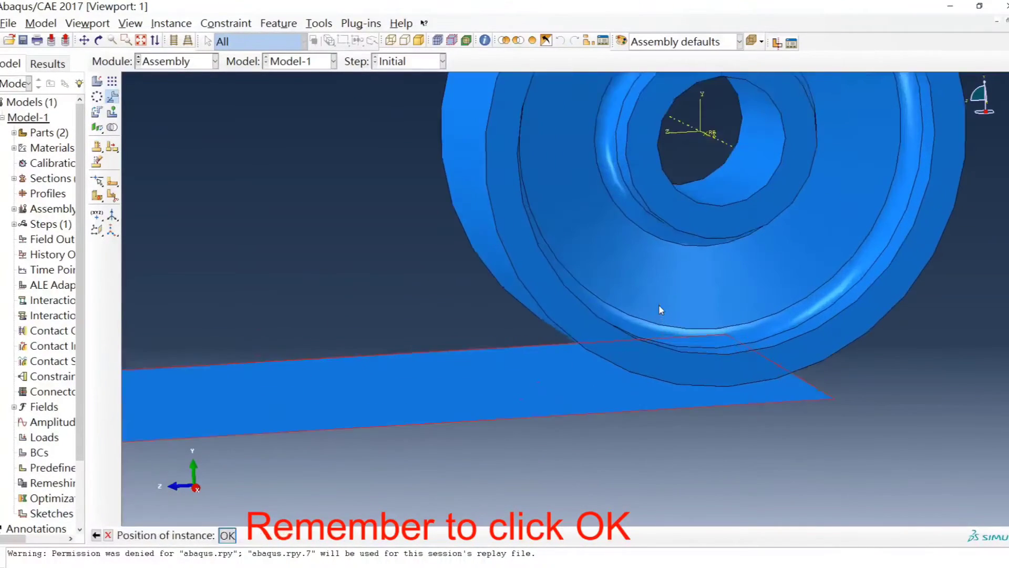
pyautogui.keyDown('ctrl'); pyautogui.keyDown('alt'); pyautogui.moveTo(697, 315); pyautogui.dragTo(759, 380); pyautogui.keyUp('alt'); pyautogui.keyUp('ctrl')
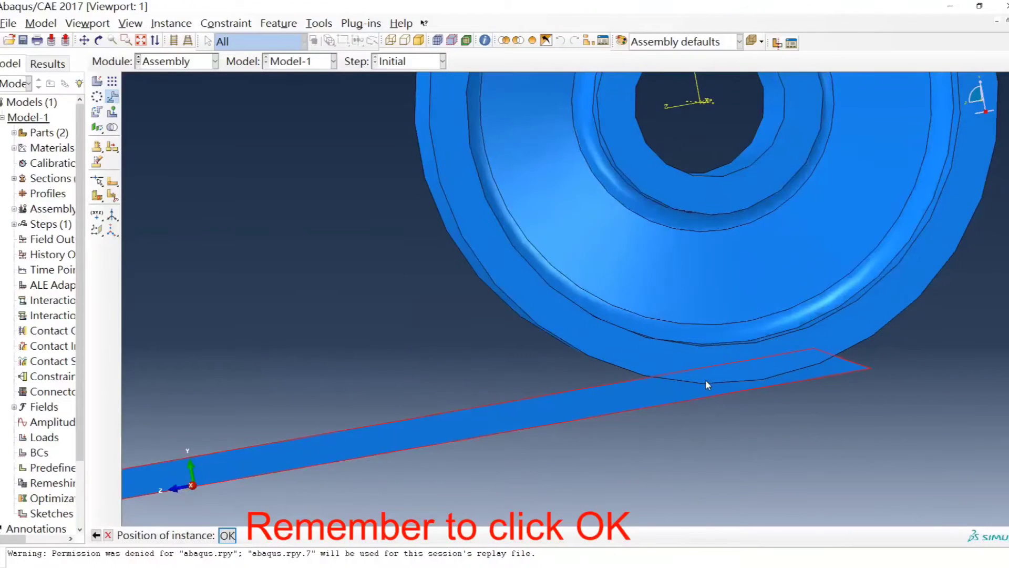
pyautogui.scroll(1, 668, 393)
pyautogui.scroll(3, 668, 389)
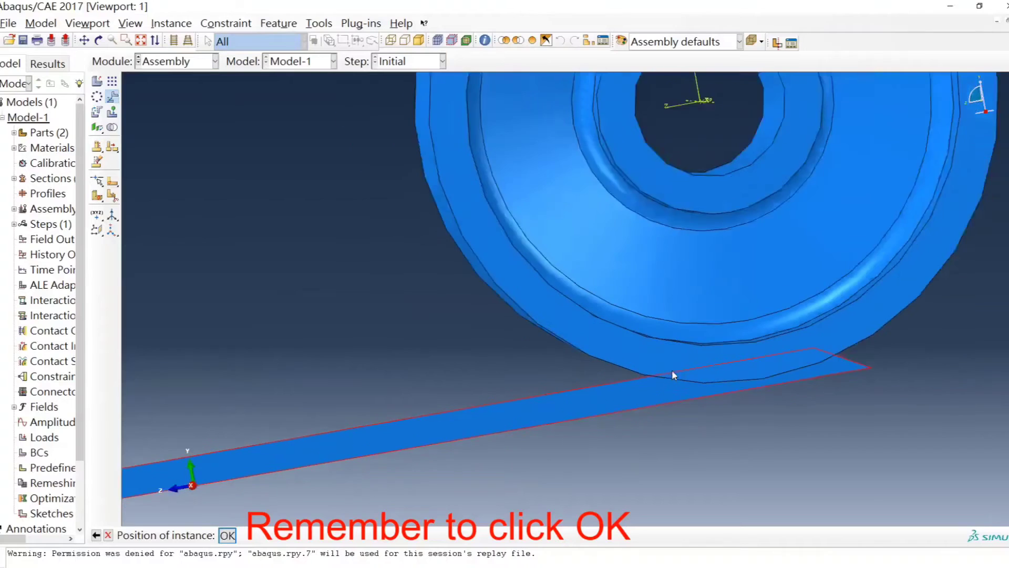
pyautogui.scroll(2, 610, 334)
pyautogui.keyDown('ctrl'); pyautogui.keyDown('alt'); pyautogui.moveTo(529, 260); pyautogui.dragTo(599, 294); pyautogui.keyUp('alt'); pyautogui.keyUp('ctrl')
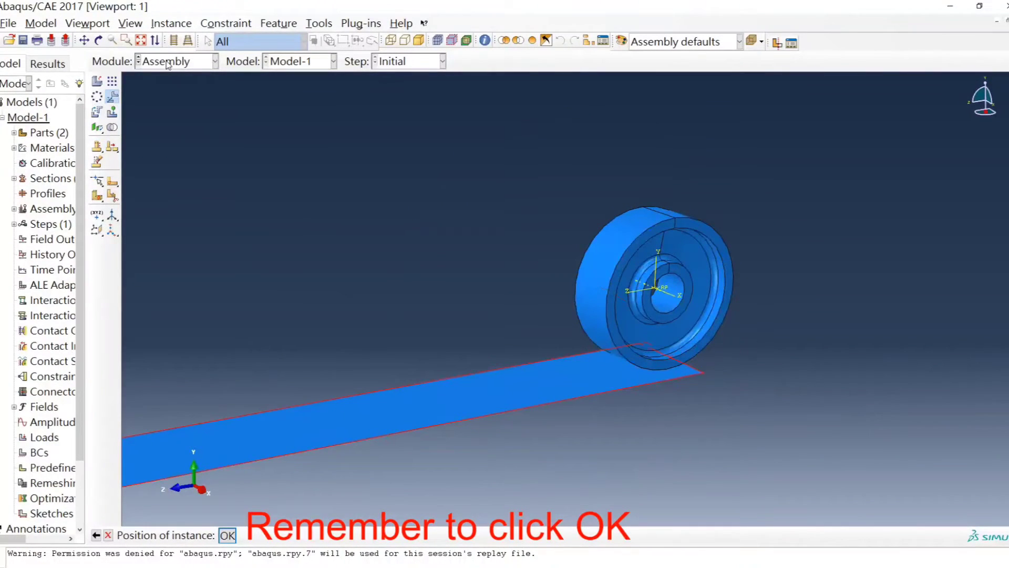
pyautogui.keyDown('ctrl'); pyautogui.keyDown('alt'); pyautogui.moveTo(524, 250); pyautogui.dragTo(554, 252); pyautogui.keyUp('alt'); pyautogui.keyUp('ctrl')
pyautogui.keyDown('ctrl'); pyautogui.keyDown('alt'); pyautogui.moveTo(555, 337); pyautogui.dragTo(674, 241, button='middle'); pyautogui.keyUp('alt'); pyautogui.keyUp('ctrl')
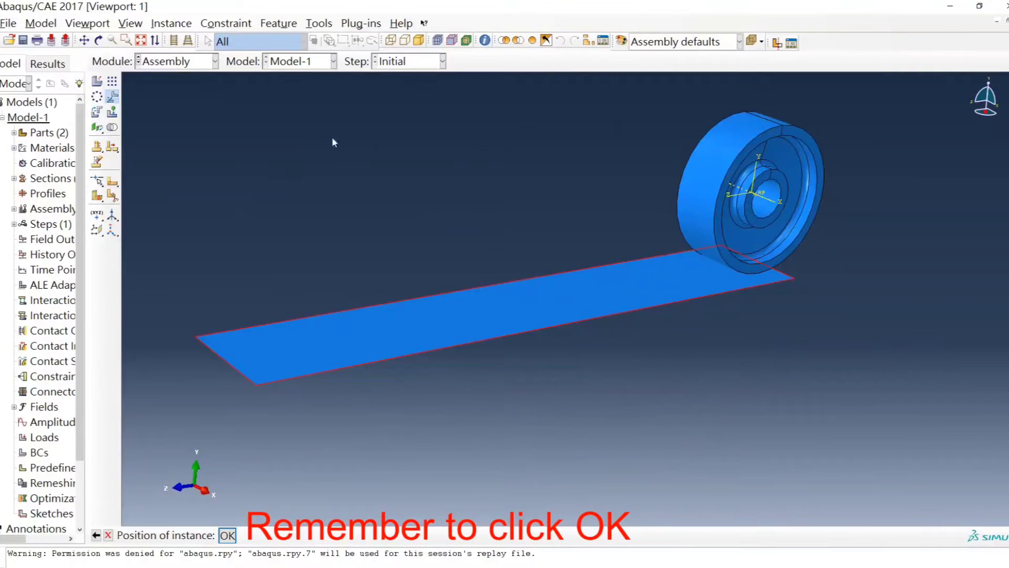
# Step: Switch to the Step module, and bring up the problem description slide in PowerPoint
pyautogui.click(204, 63)
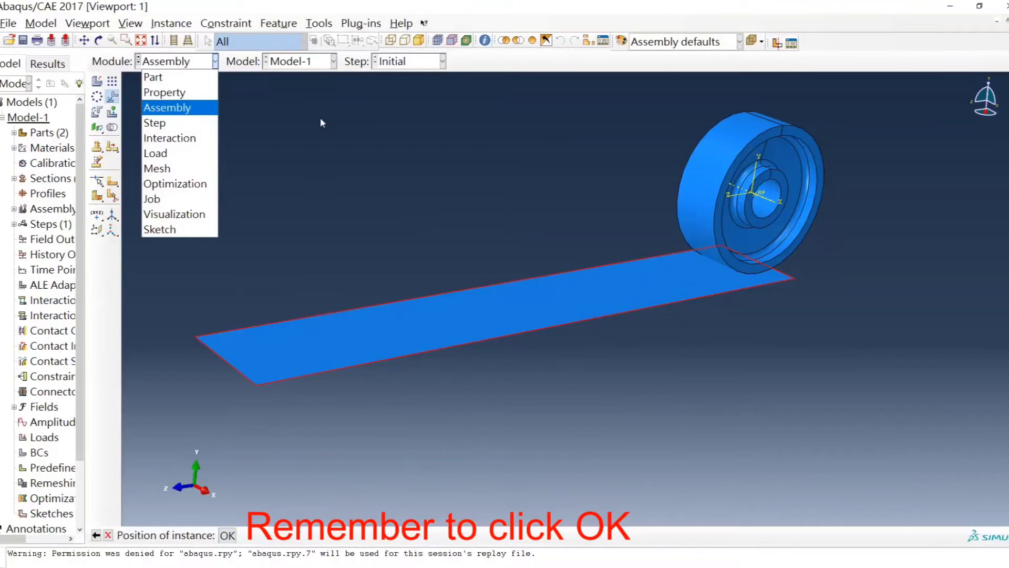
pyautogui.click(210, 129)
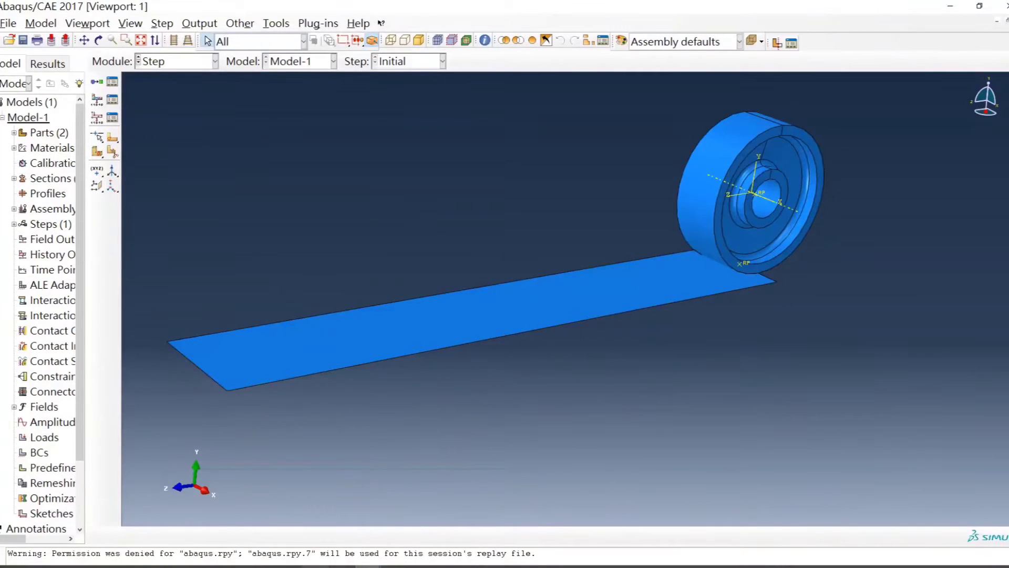
pyautogui.click(315, 566)
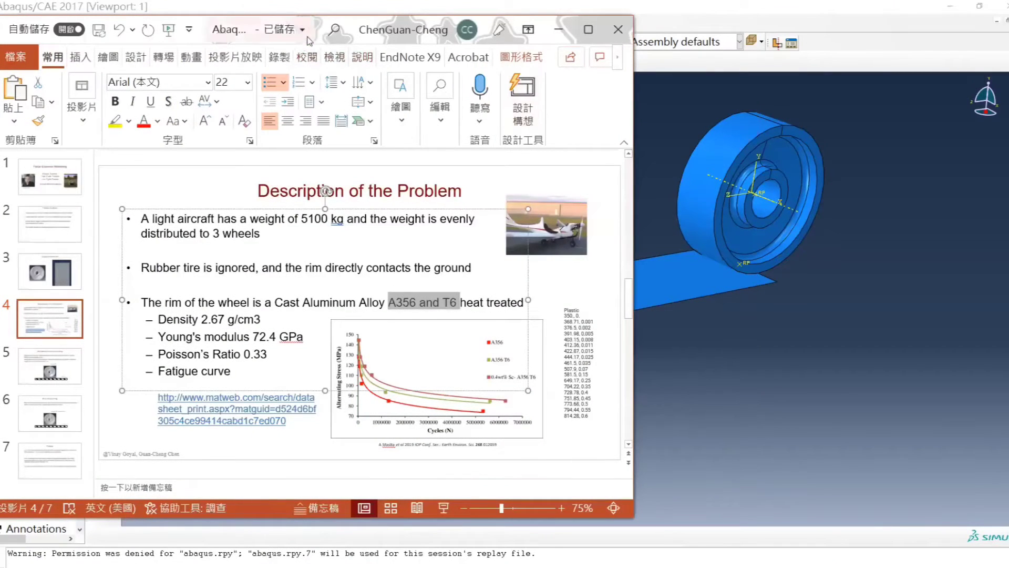
# Step: Consult the Simulation of Hard Landing slide, and start a Dynamic, Explicit step named Step-Hard Landing after Initial
pyautogui.moveTo(336, 31); pyautogui.dragTo(452, 31)
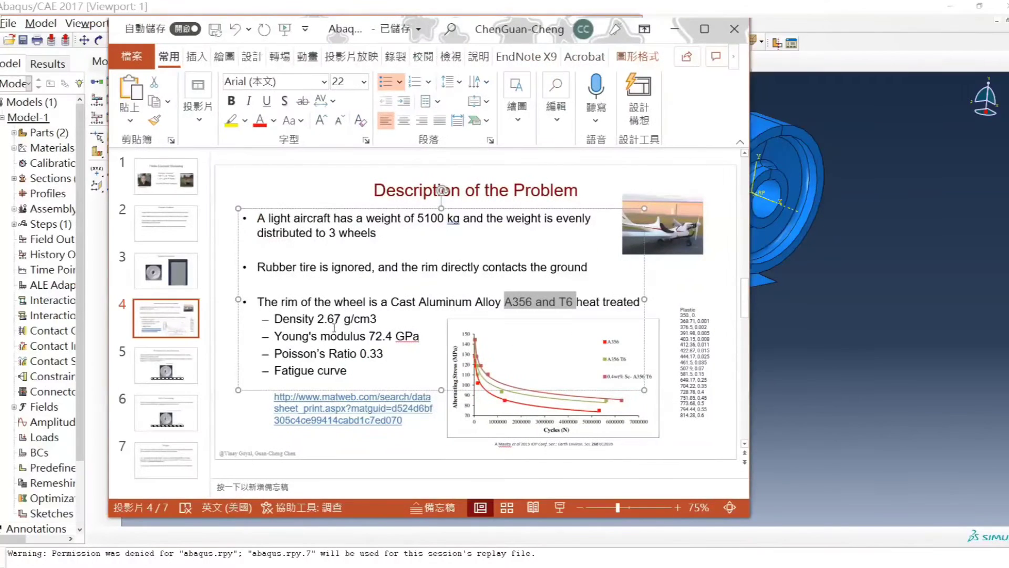
pyautogui.click(166, 366)
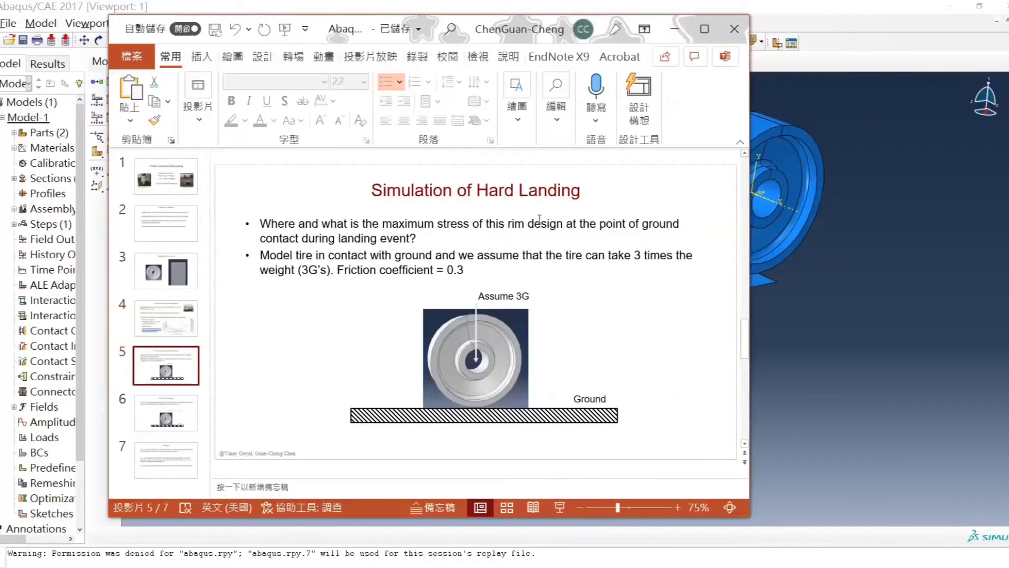
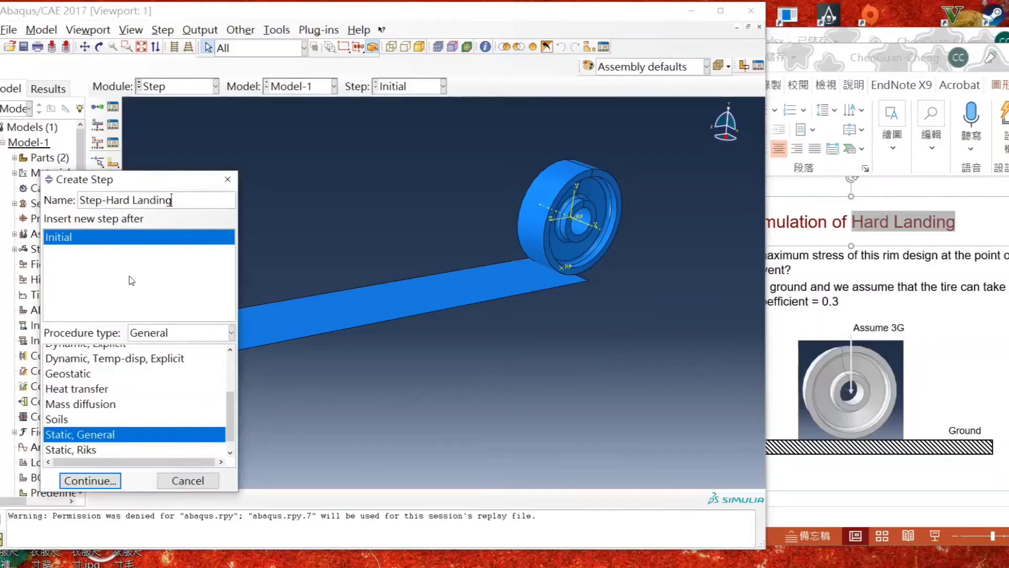
pyautogui.moveTo(227, 414); pyautogui.dragTo(229, 384)
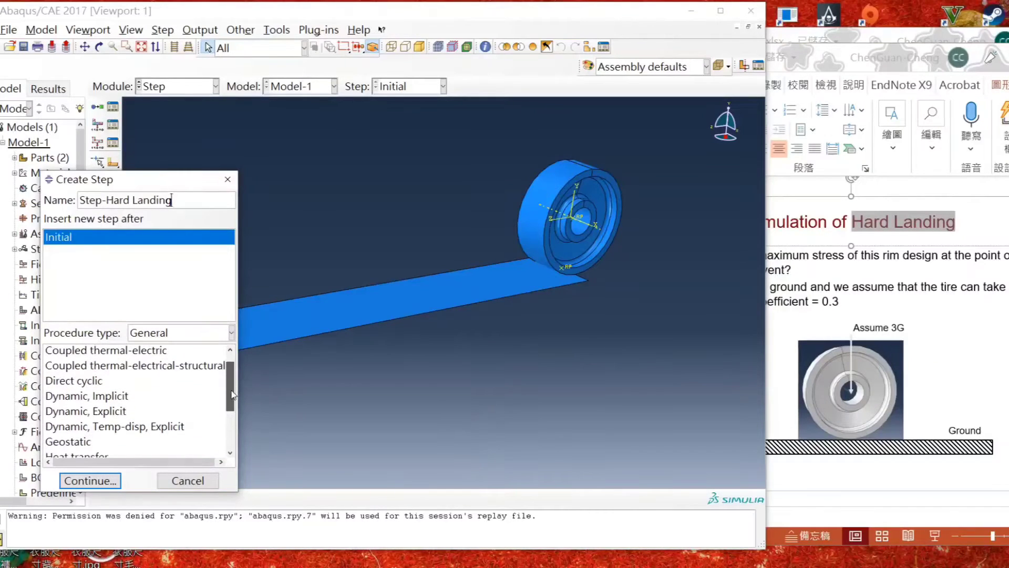
pyautogui.click(124, 413)
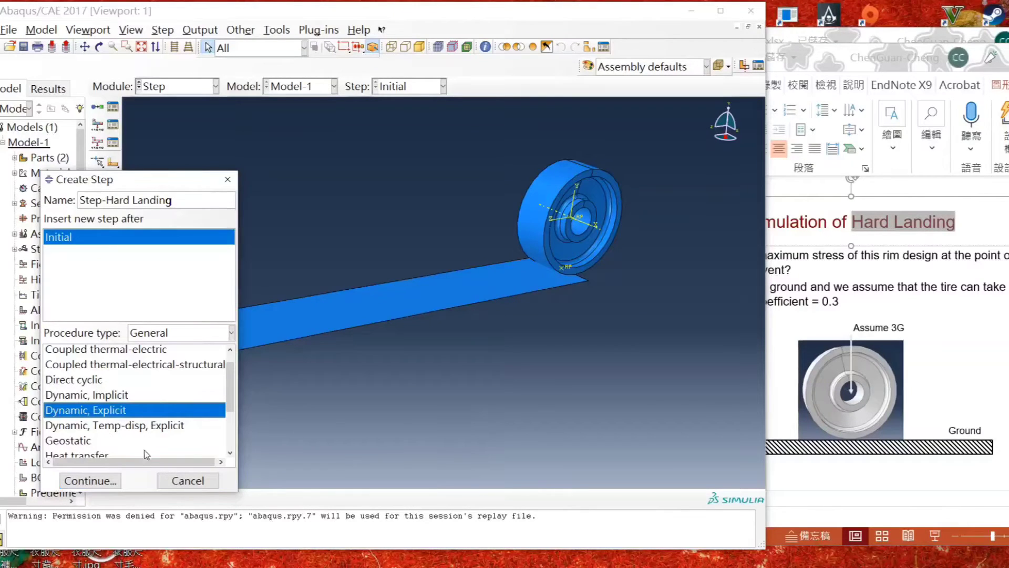
pyautogui.click(112, 487)
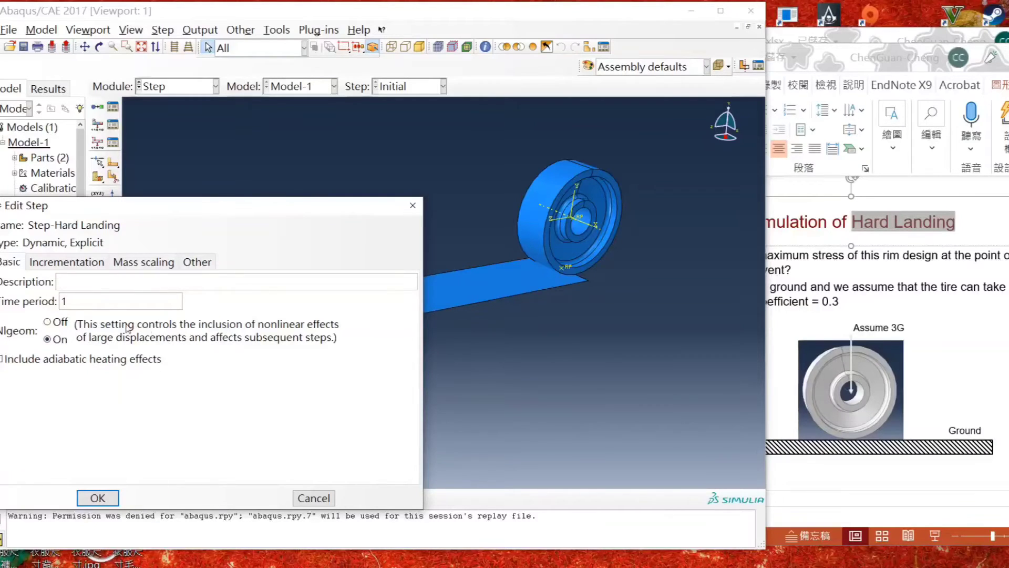
# Step: Review the incrementation, mass scaling and other settings of Step-Hard Landing, and accept the step with its default settings
pyautogui.click(59, 269)
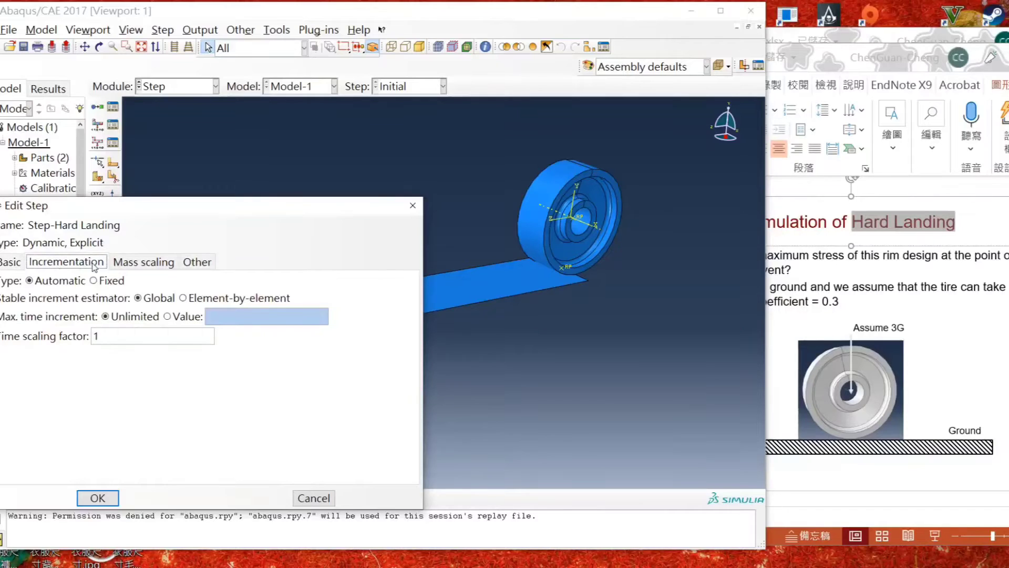
pyautogui.click(149, 266)
pyautogui.click(211, 263)
pyautogui.click(10, 262)
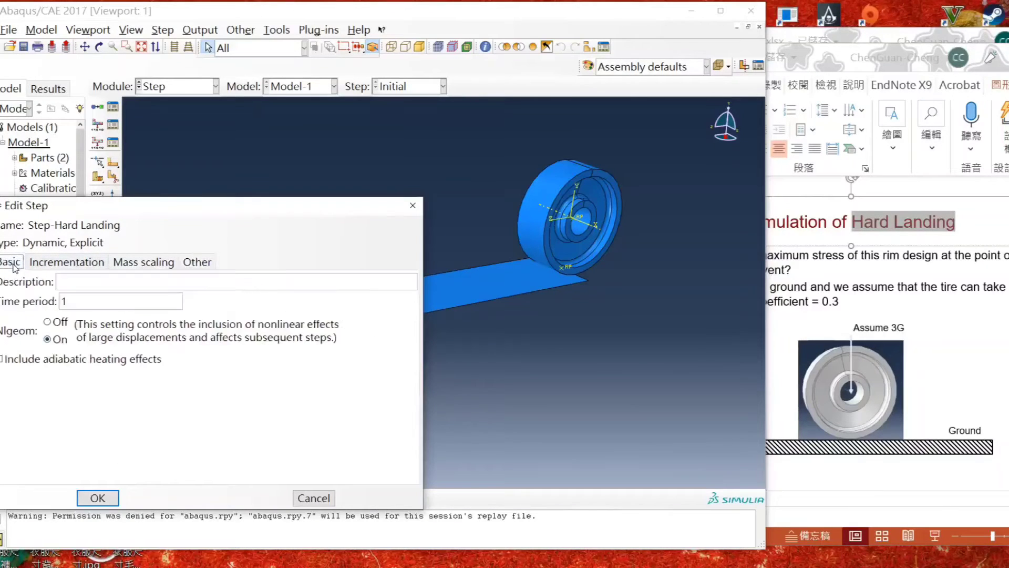
pyautogui.click(97, 497)
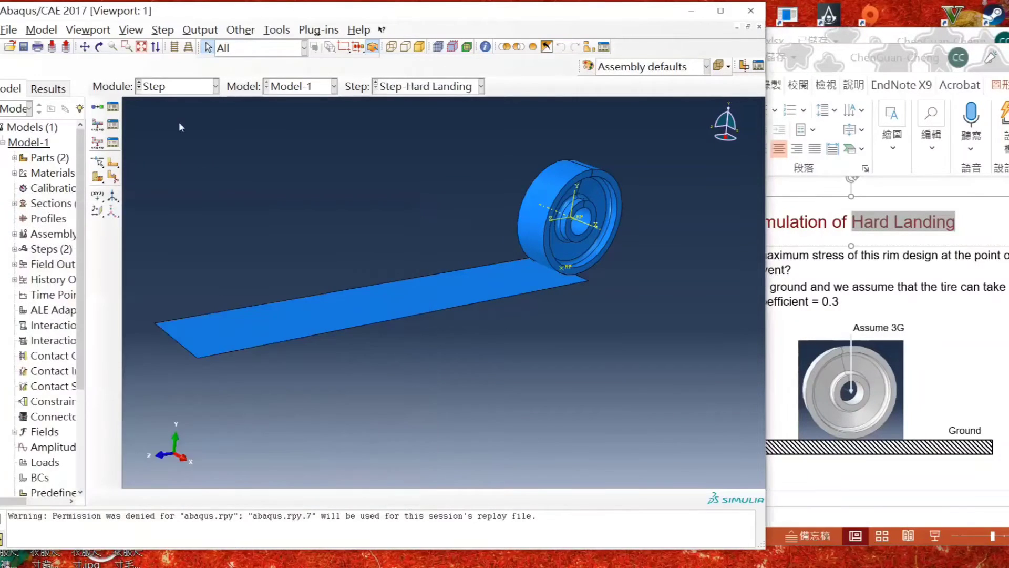
# Step: Create a Dynamic, Explicit step after Step-Hard Landing, named "Step-goes around the circumference" from the Post Processing slide's wording, with default settings
pyautogui.click(98, 108)
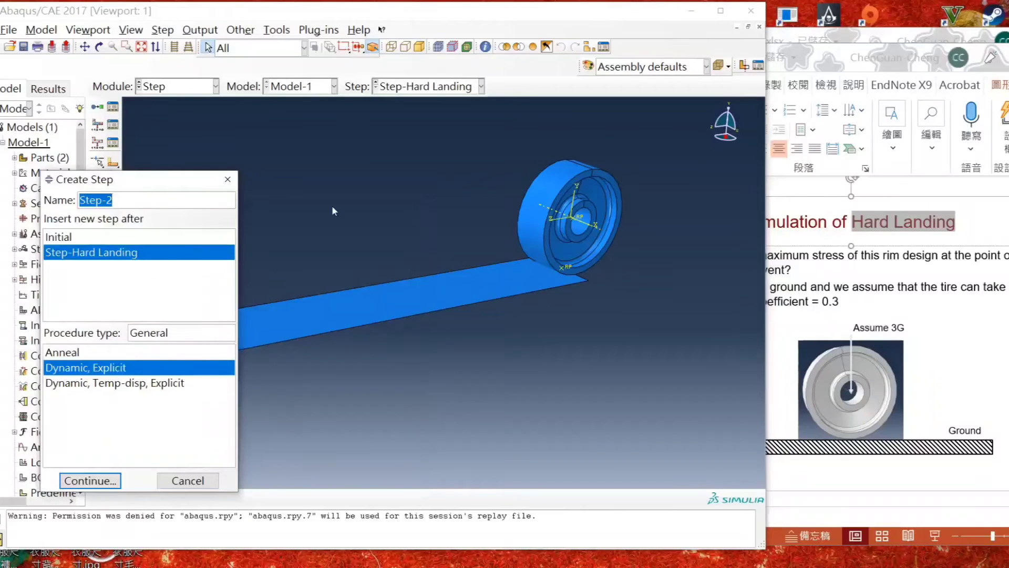
pyautogui.click(927, 267)
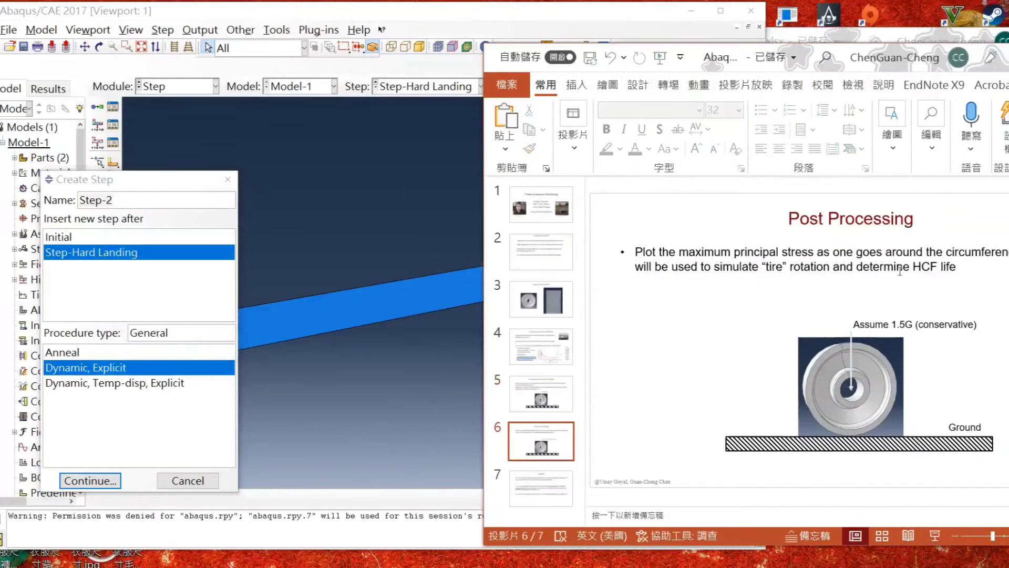
pyautogui.moveTo(856, 253); pyautogui.dragTo(1006, 250)
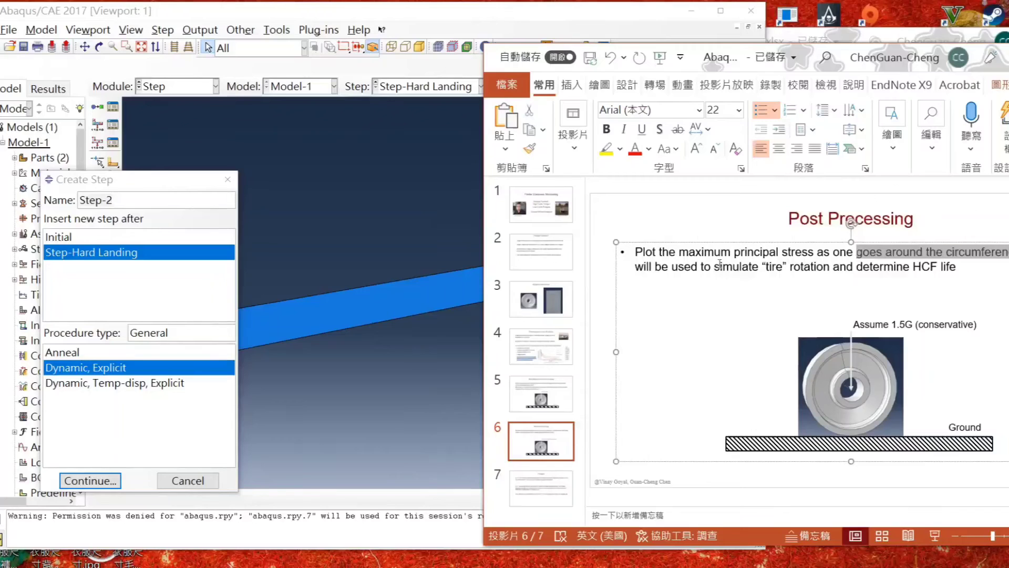
pyautogui.click(112, 202)
pyautogui.press('BackSpace')
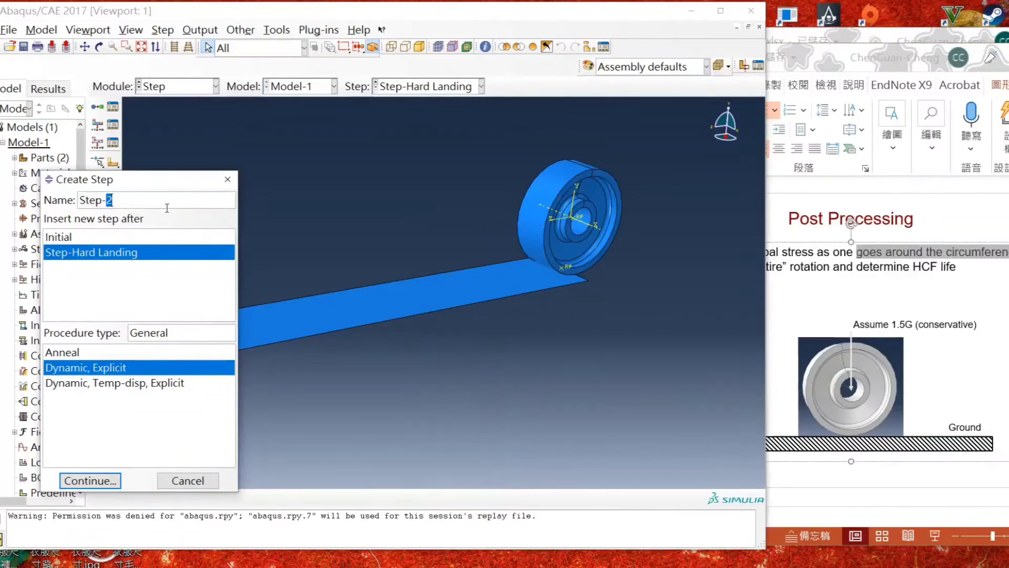
pyautogui.write('goes around the circumference')
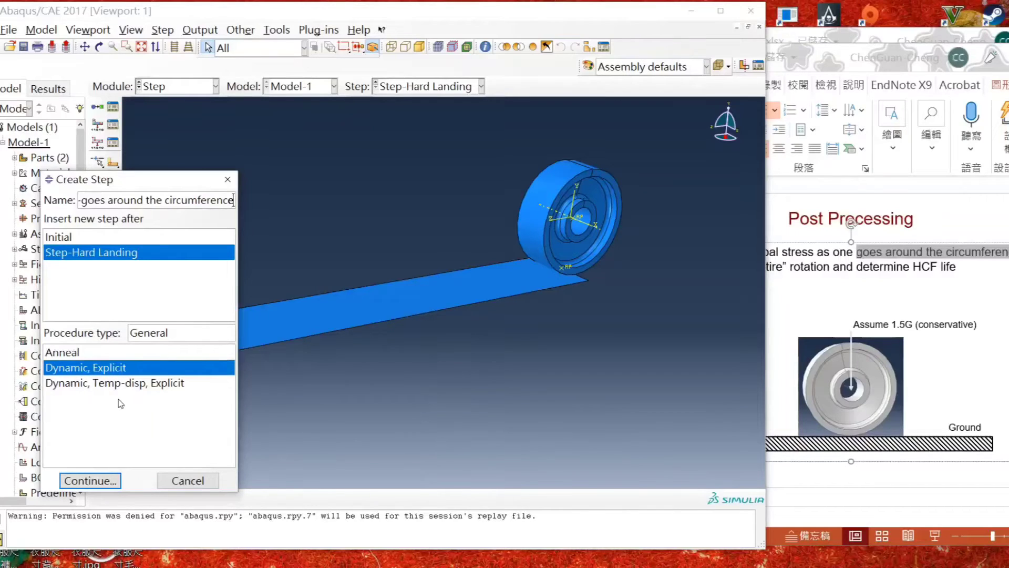
pyautogui.click(108, 482)
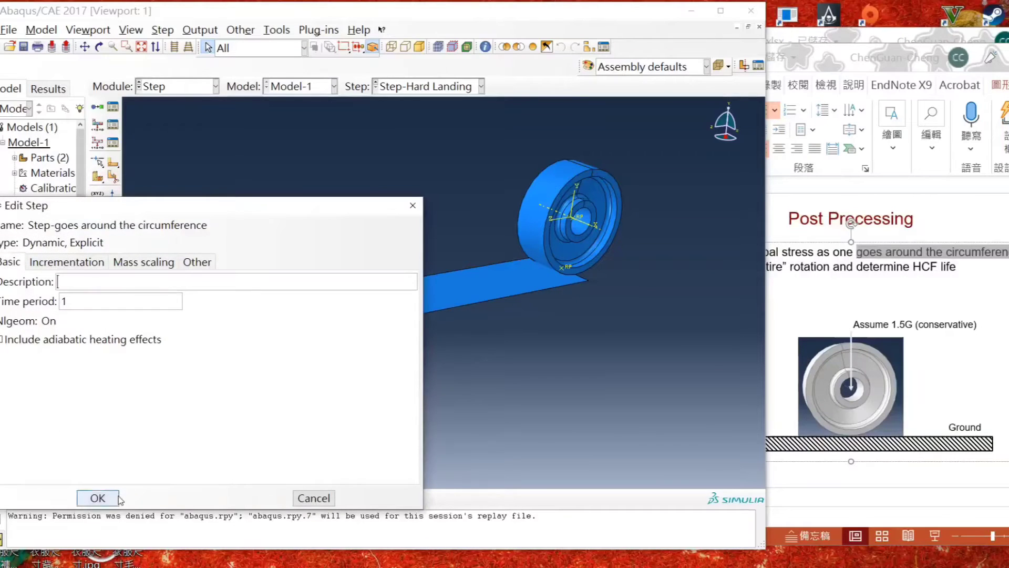
pyautogui.click(98, 498)
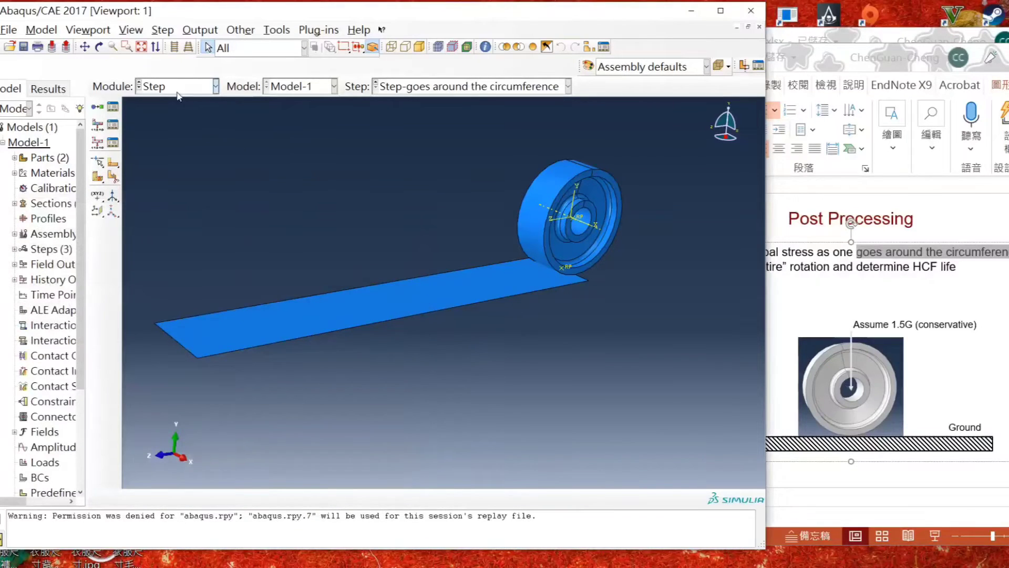
# Step: Check the list of analysis steps, and switch to the Interaction module in a maximized window
pyautogui.click(176, 91)
pyautogui.click(116, 110)
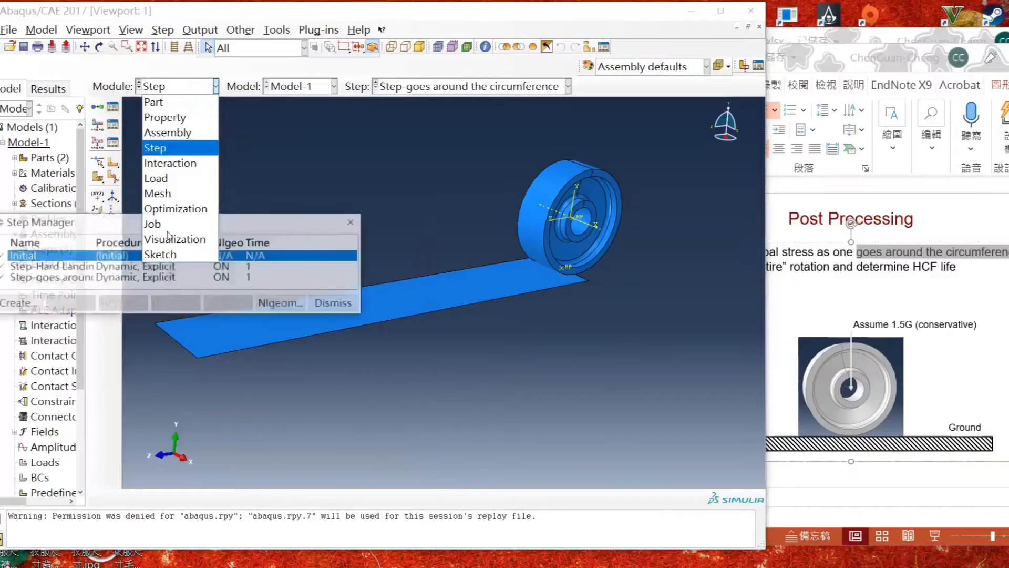
pyautogui.click(353, 222)
pyautogui.click(211, 91)
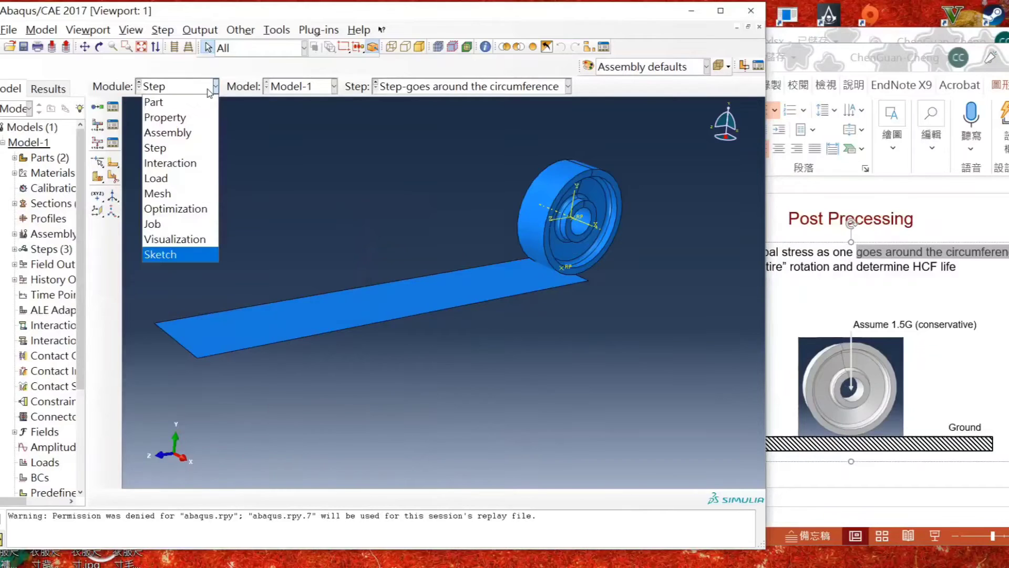
pyautogui.click(191, 164)
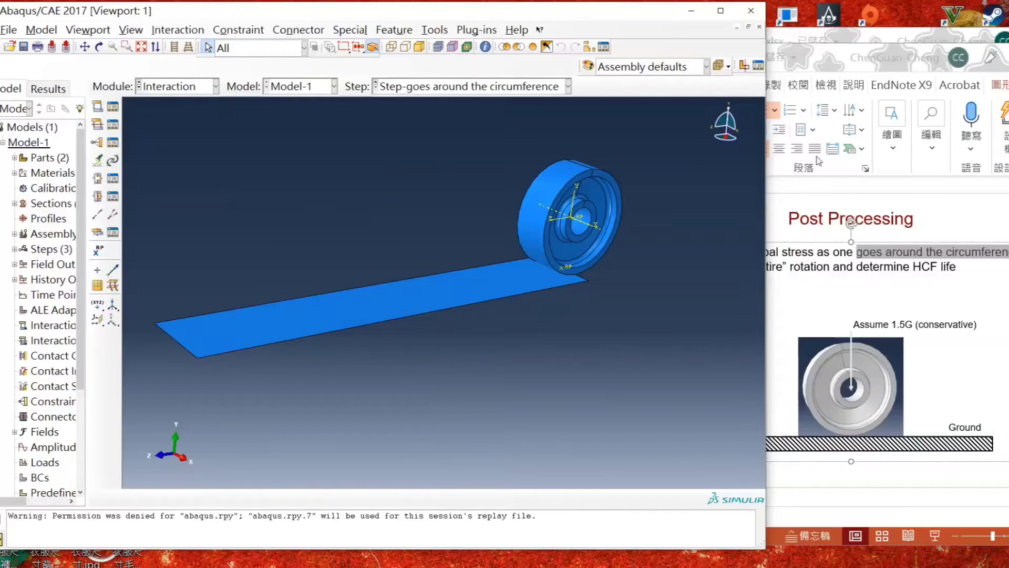
pyautogui.click(718, 12)
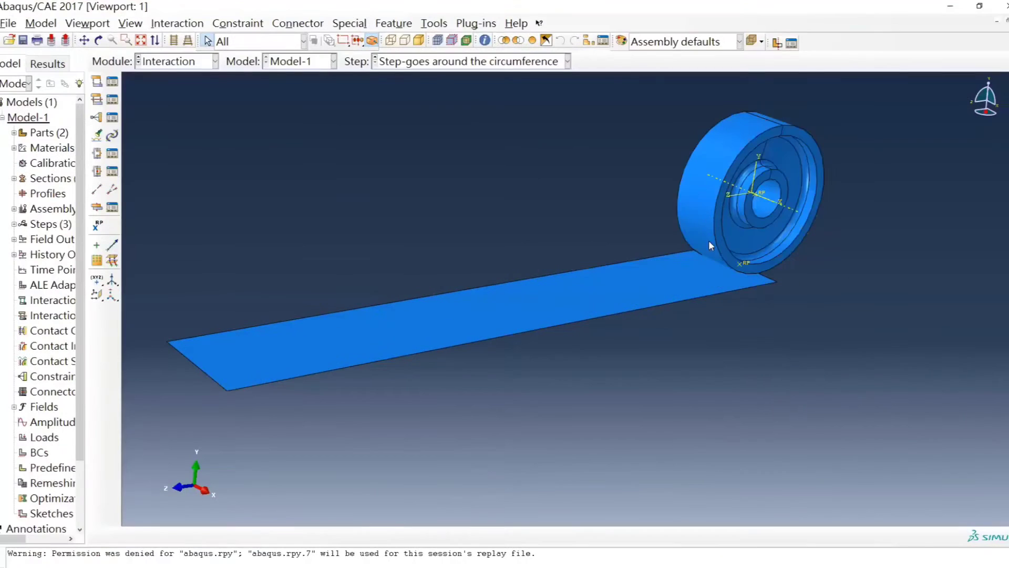
# Step: Start a surface-to-surface contact (Explicit) interaction in Step-goes around the circumference, and pick the rim's outer cylindrical face as the first surface
pyautogui.keyDown('ctrl'); pyautogui.keyDown('alt'); pyautogui.moveTo(647, 237); pyautogui.dragTo(652, 297, button='middle'); pyautogui.keyUp('alt'); pyautogui.keyUp('ctrl')
pyautogui.keyDown('ctrl'); pyautogui.keyDown('alt'); pyautogui.moveTo(678, 271); pyautogui.dragTo(586, 271); pyautogui.keyUp('alt'); pyautogui.keyUp('ctrl')
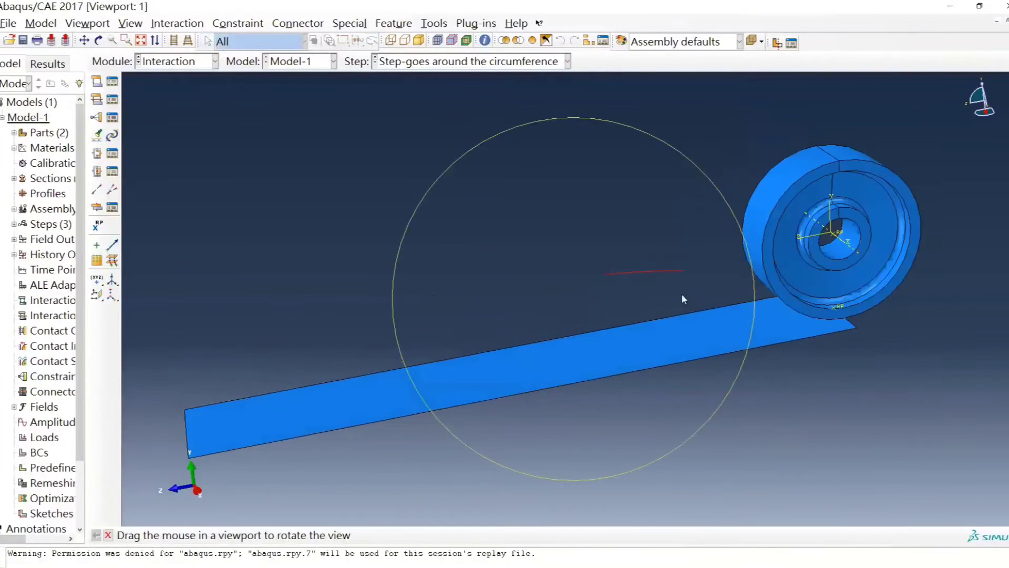
pyautogui.keyDown('ctrl'); pyautogui.keyDown('alt'); pyautogui.moveTo(681, 293); pyautogui.dragTo(770, 367, button='middle'); pyautogui.keyUp('alt'); pyautogui.keyUp('ctrl')
pyautogui.keyDown('ctrl'); pyautogui.keyDown('alt'); pyautogui.moveTo(771, 368); pyautogui.dragTo(720, 292); pyautogui.keyUp('alt'); pyautogui.keyUp('ctrl')
pyautogui.keyDown('ctrl'); pyautogui.keyDown('alt'); pyautogui.moveTo(722, 294); pyautogui.dragTo(543, 283, button='middle'); pyautogui.keyUp('alt'); pyautogui.keyUp('ctrl')
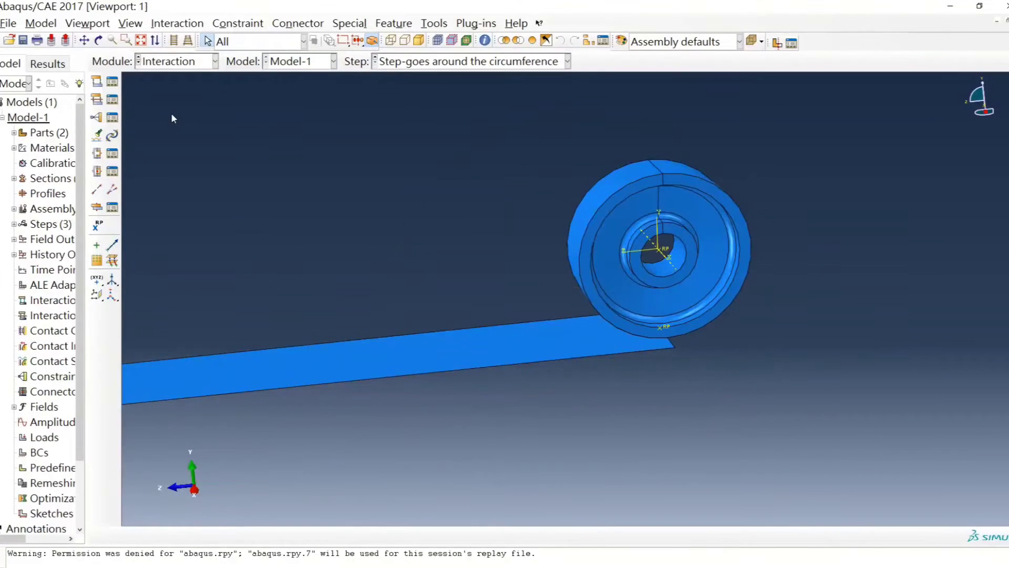
pyautogui.click(97, 83)
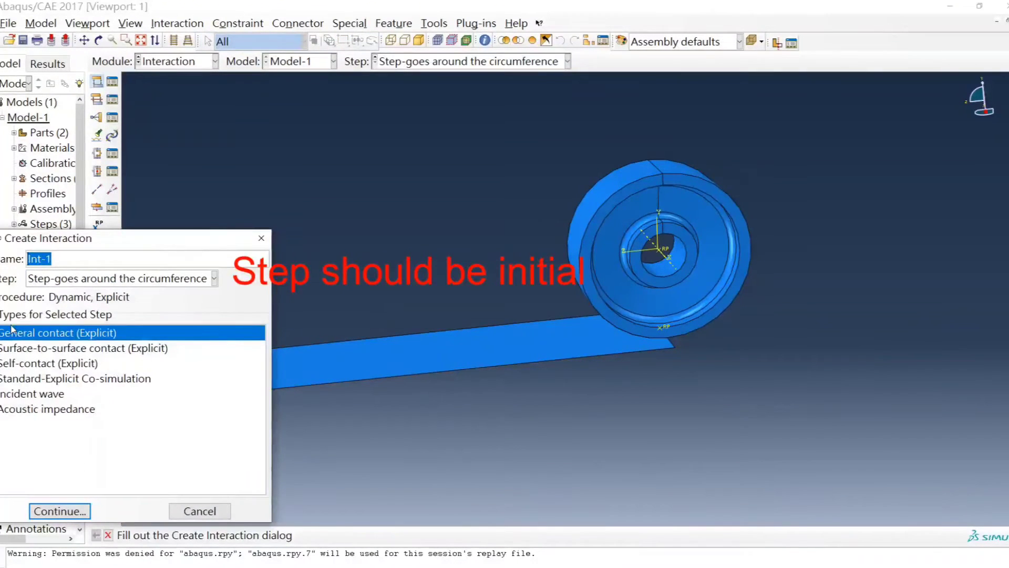
pyautogui.click(28, 349)
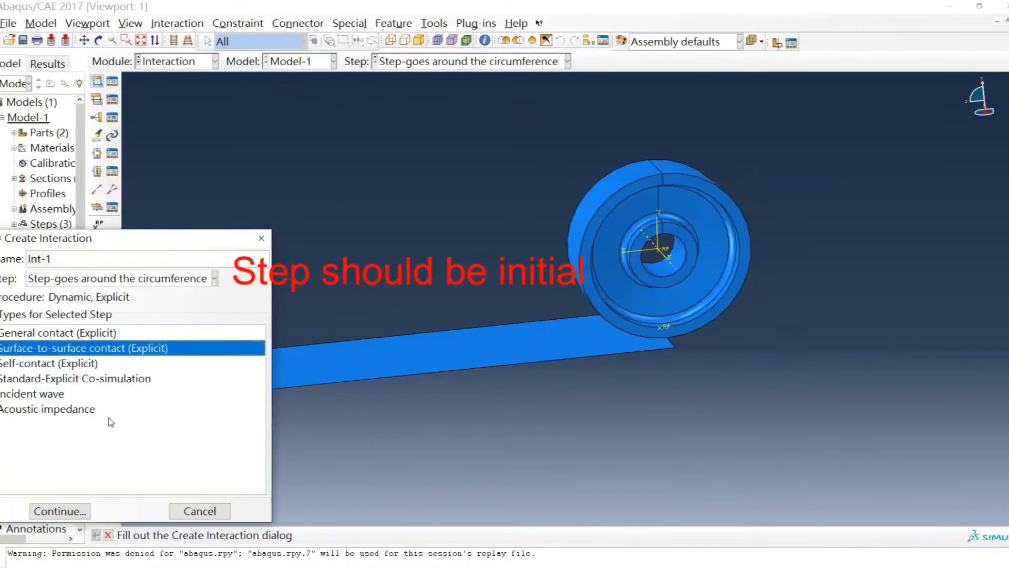
pyautogui.click(58, 511)
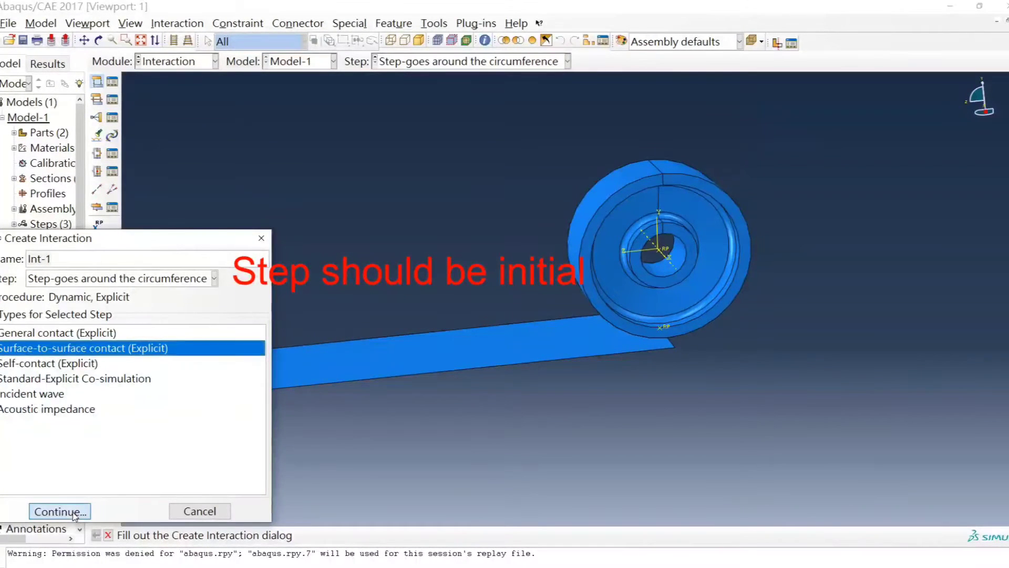
pyautogui.moveTo(559, 301); pyautogui.dragTo(544, 347, button='middle')
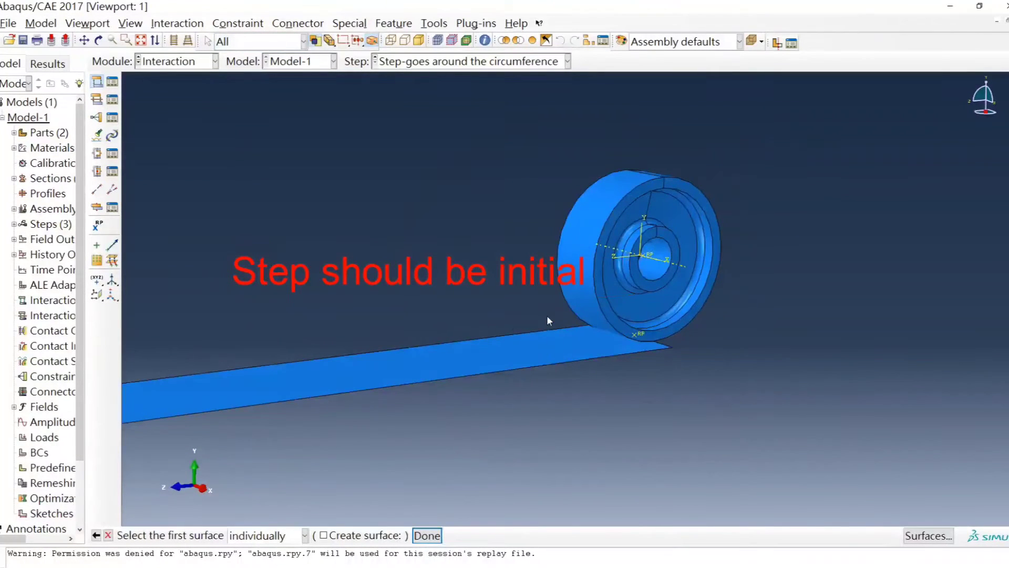
pyautogui.click(583, 248)
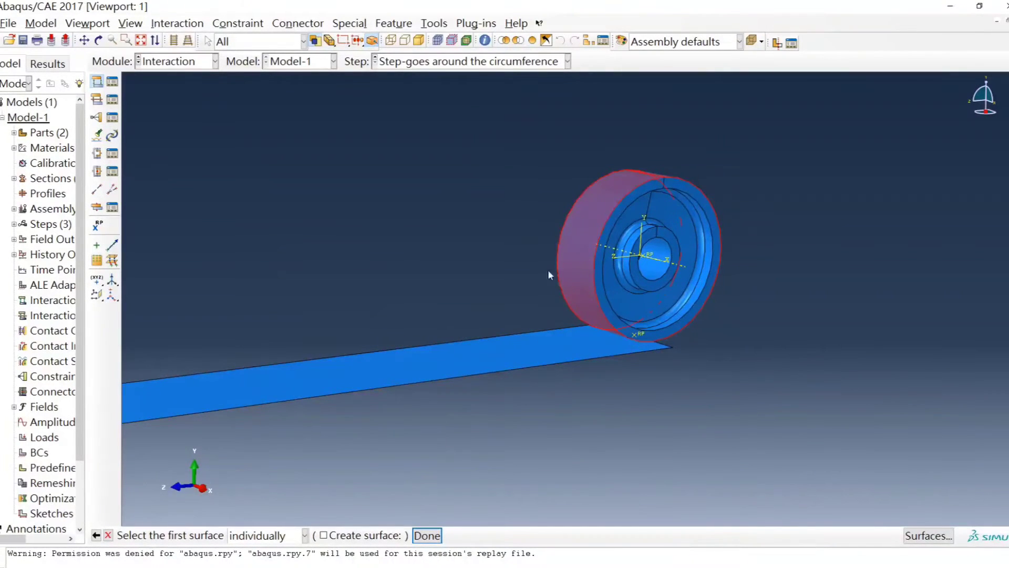
# Step: Accept the wheel's outer rim as the contact's first surface and assign the Purple side of the ground plate as the second surface
pyautogui.click(428, 536)
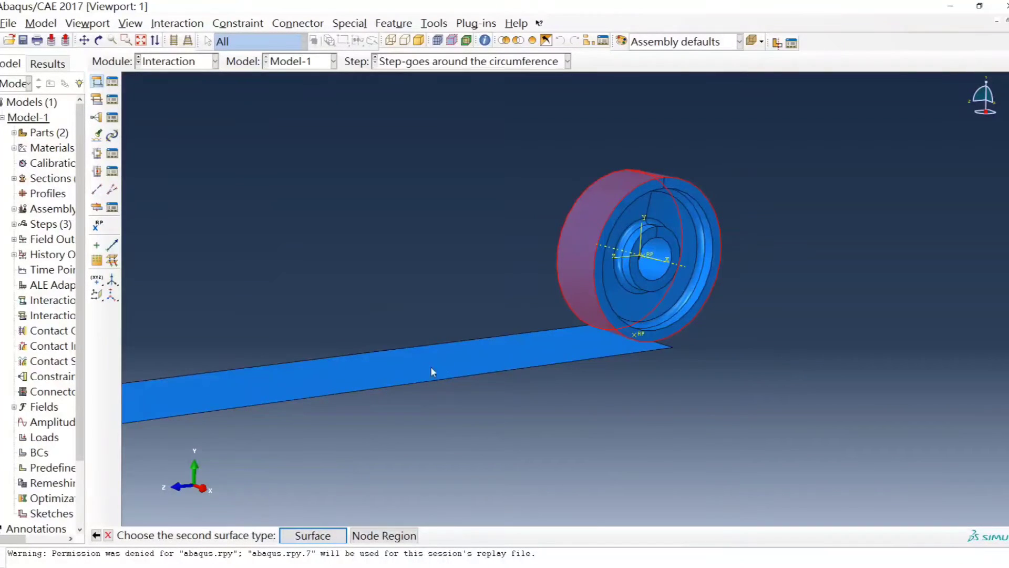
pyautogui.click(308, 537)
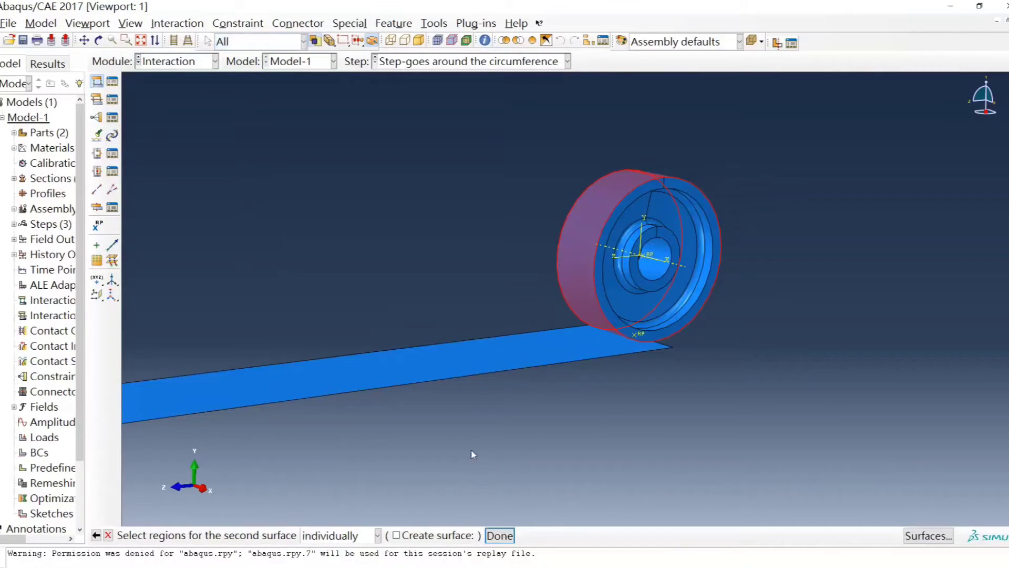
pyautogui.click(433, 356)
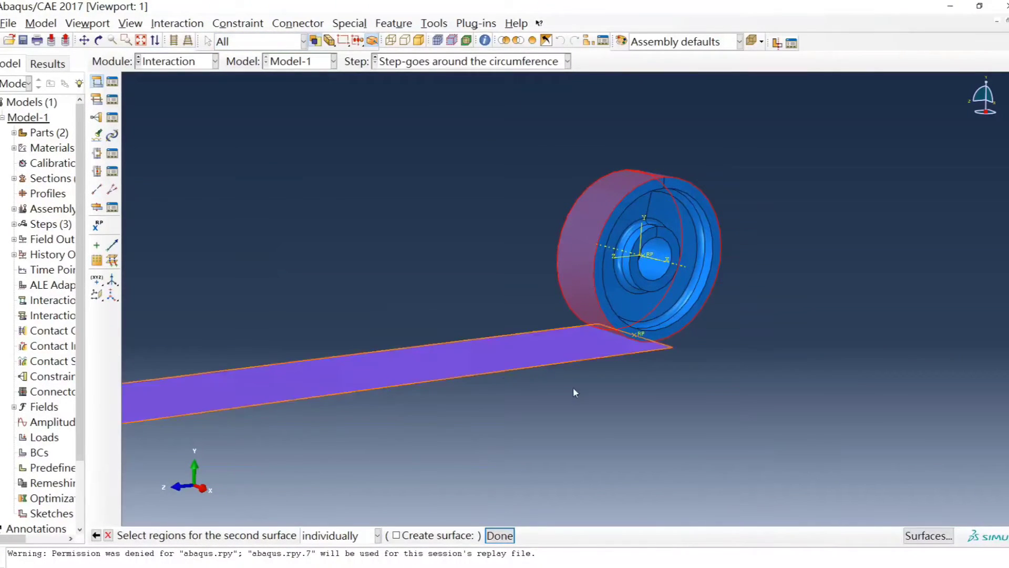
pyautogui.click(514, 536)
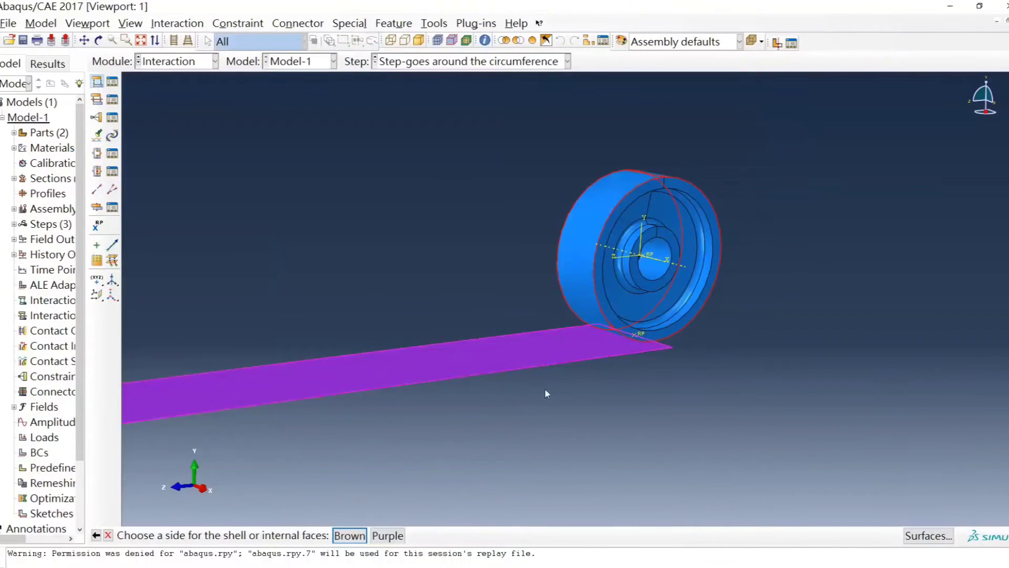
pyautogui.keyDown('ctrl'); pyautogui.keyDown('alt'); pyautogui.moveTo(500, 413); pyautogui.dragTo(500, 403); pyautogui.keyUp('alt'); pyautogui.keyUp('ctrl')
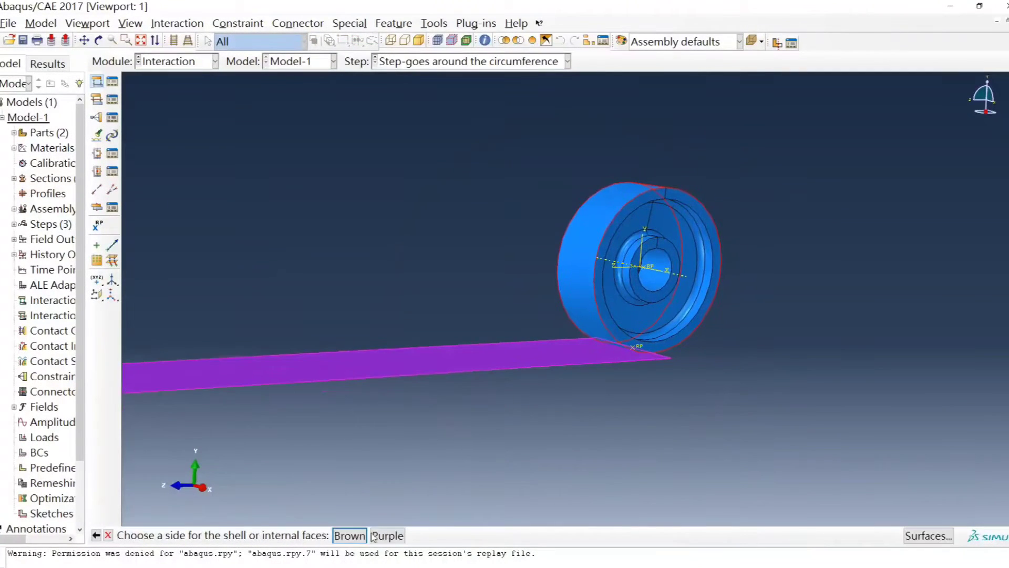
pyautogui.moveTo(563, 424)
pyautogui.keyDown('ctrl'); pyautogui.keyDown('alt'); pyautogui.mouseDown()
pyautogui.moveTo(562, 387)
pyautogui.moveTo(568, 413)
pyautogui.mouseUp(); pyautogui.keyUp('alt'); pyautogui.keyUp('ctrl')
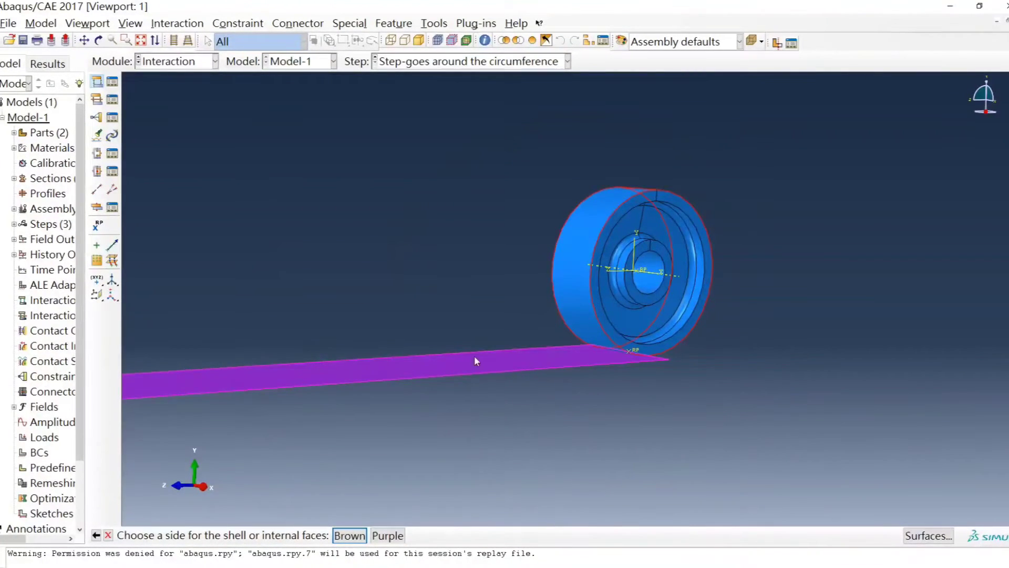
pyautogui.keyDown('ctrl'); pyautogui.keyDown('alt'); pyautogui.moveTo(588, 384); pyautogui.dragTo(563, 328); pyautogui.keyUp('alt'); pyautogui.keyUp('ctrl')
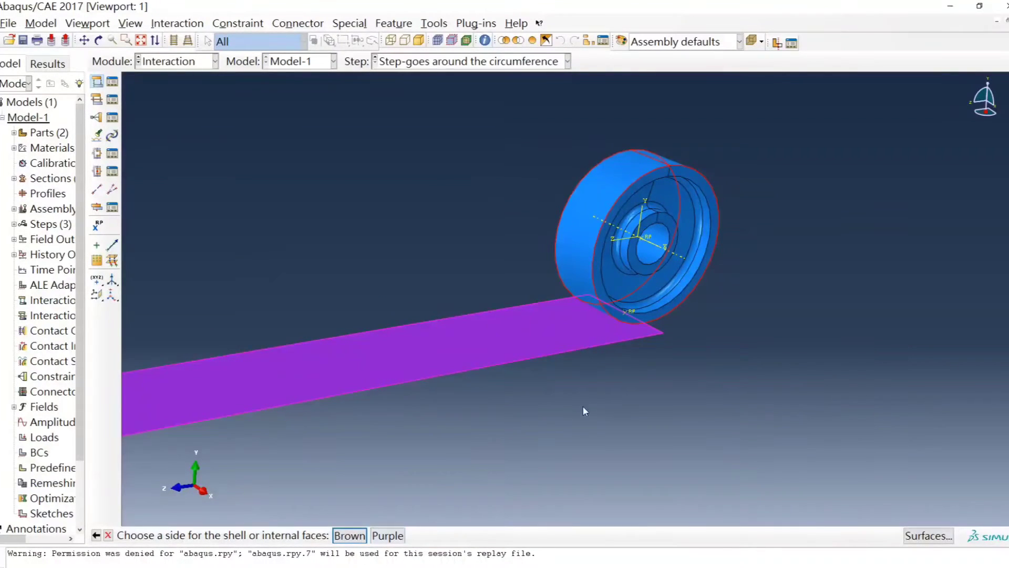
pyautogui.keyDown('ctrl'); pyautogui.keyDown('alt'); pyautogui.moveTo(585, 411); pyautogui.dragTo(574, 441); pyautogui.keyUp('alt'); pyautogui.keyUp('ctrl')
pyautogui.click(387, 535)
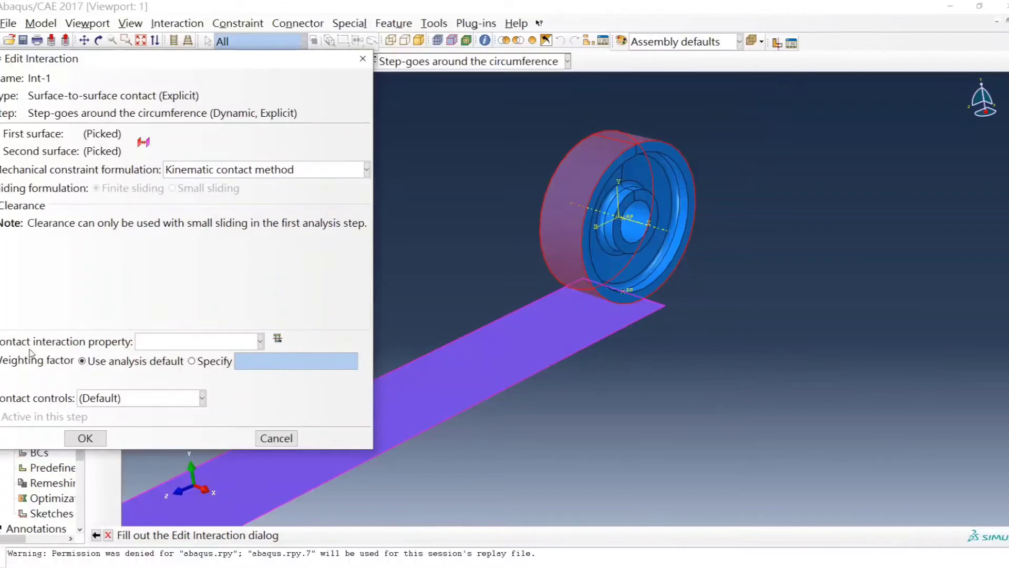
# Step: Create a Contact interaction property with Tangential Behavior and "Hard" Contact Normal Behavior
pyautogui.click(277, 339)
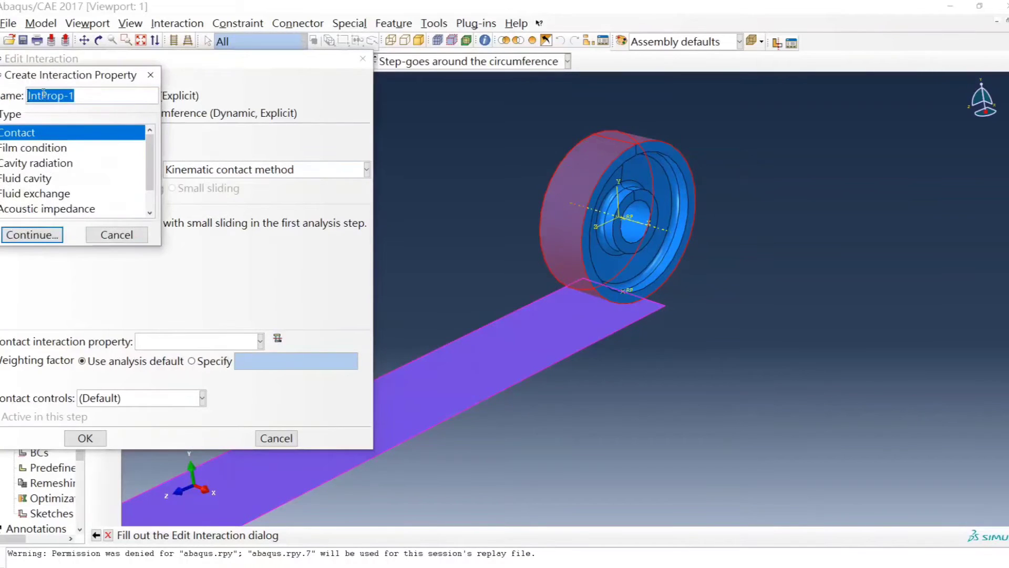
pyautogui.click(23, 231)
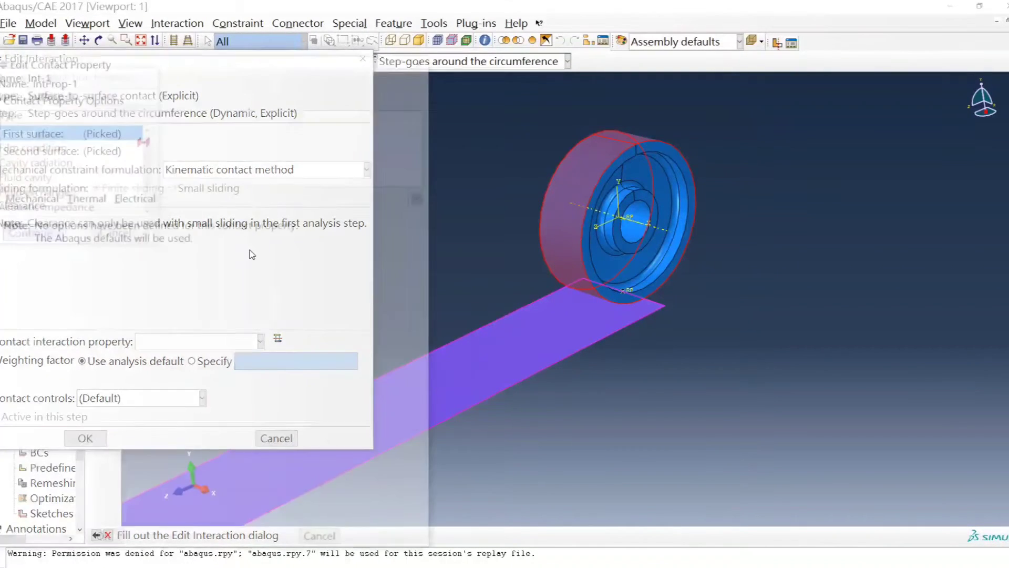
pyautogui.click(32, 196)
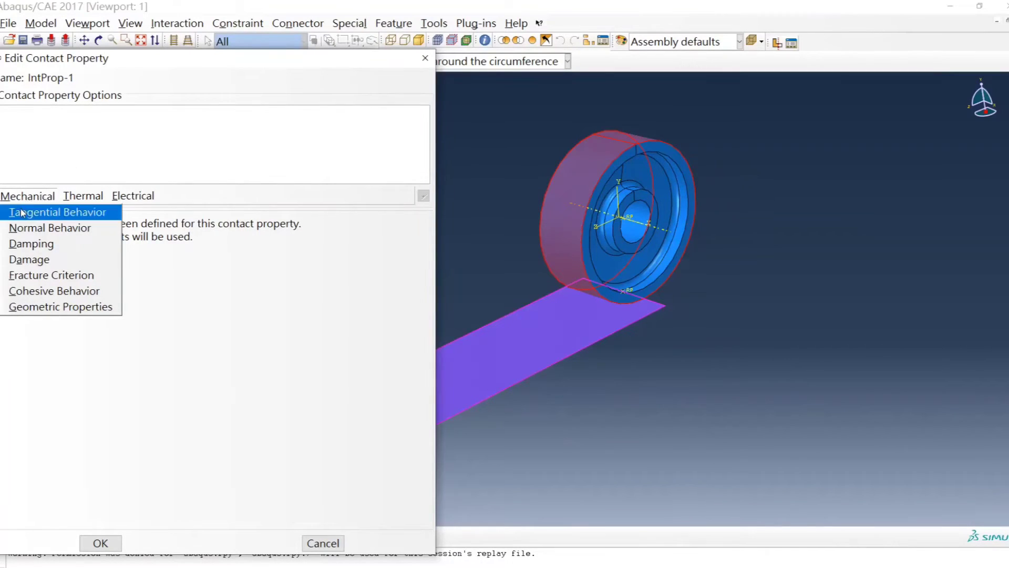
pyautogui.click(57, 212)
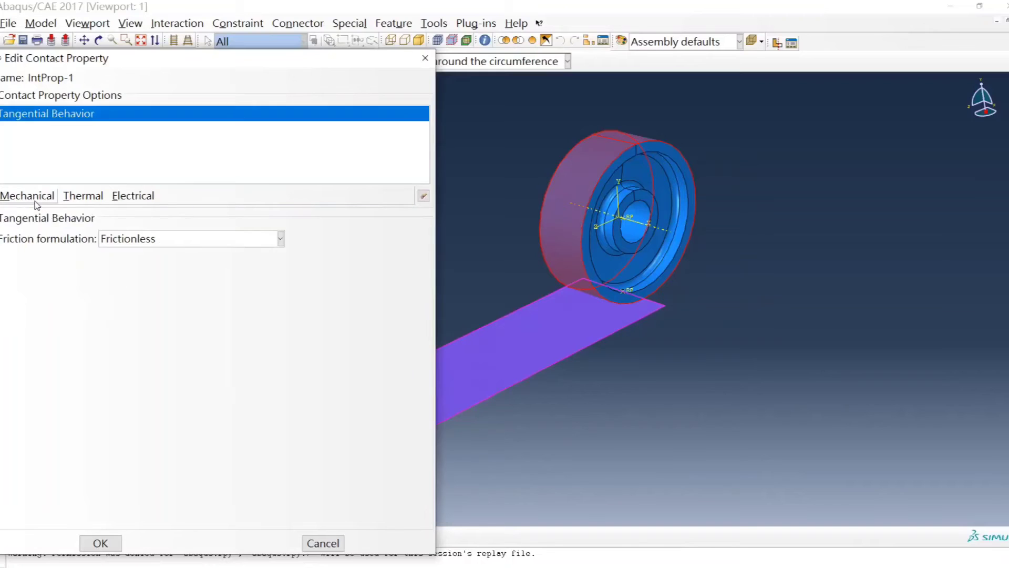
pyautogui.click(33, 200)
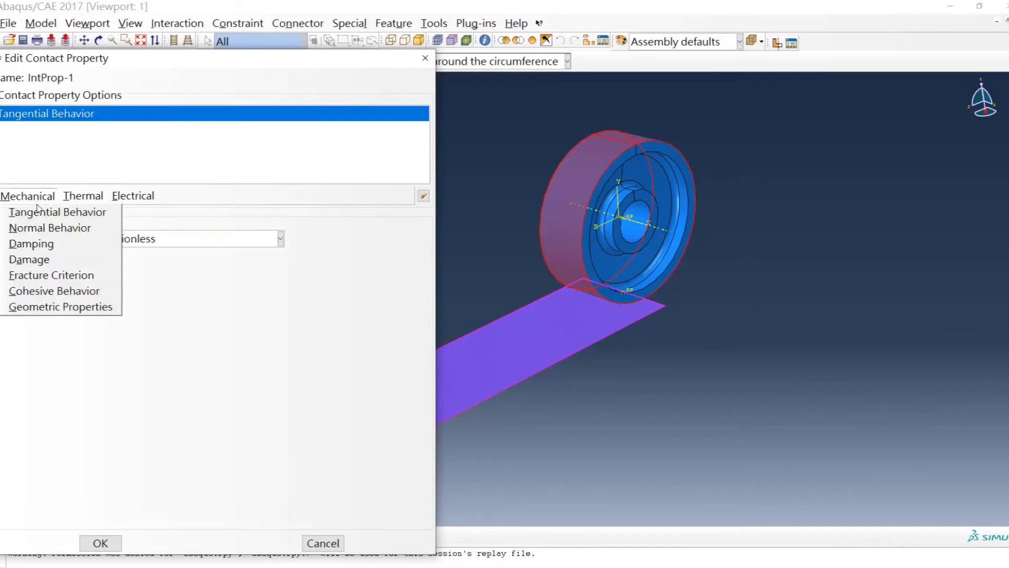
pyautogui.click(51, 229)
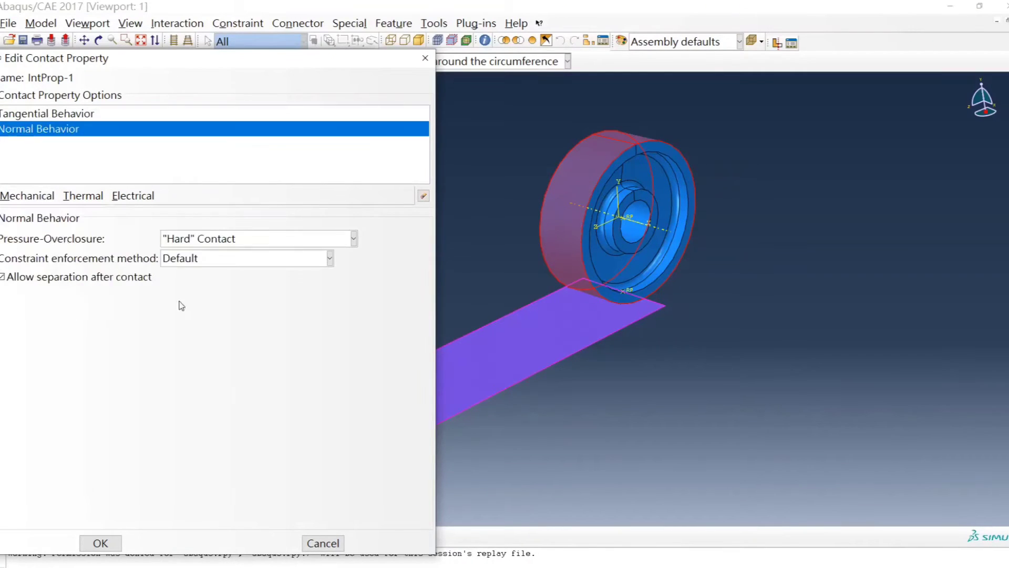
# Step: Set tangential friction to Penalty with the 0.3 coefficient from the PowerPoint slide on hard landing, and finish the wheel-to-ground contact interaction
pyautogui.click(108, 116)
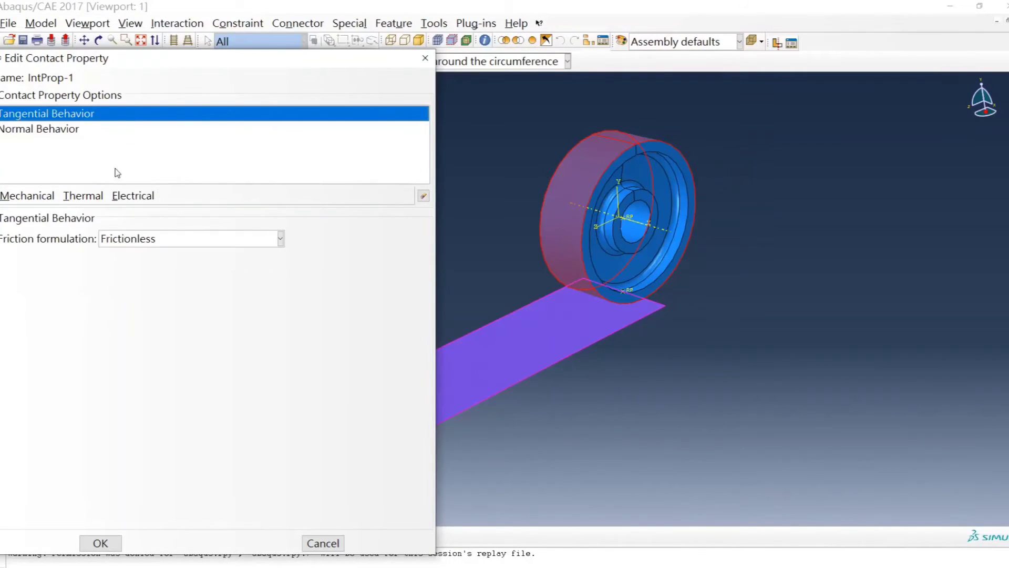
pyautogui.click(193, 243)
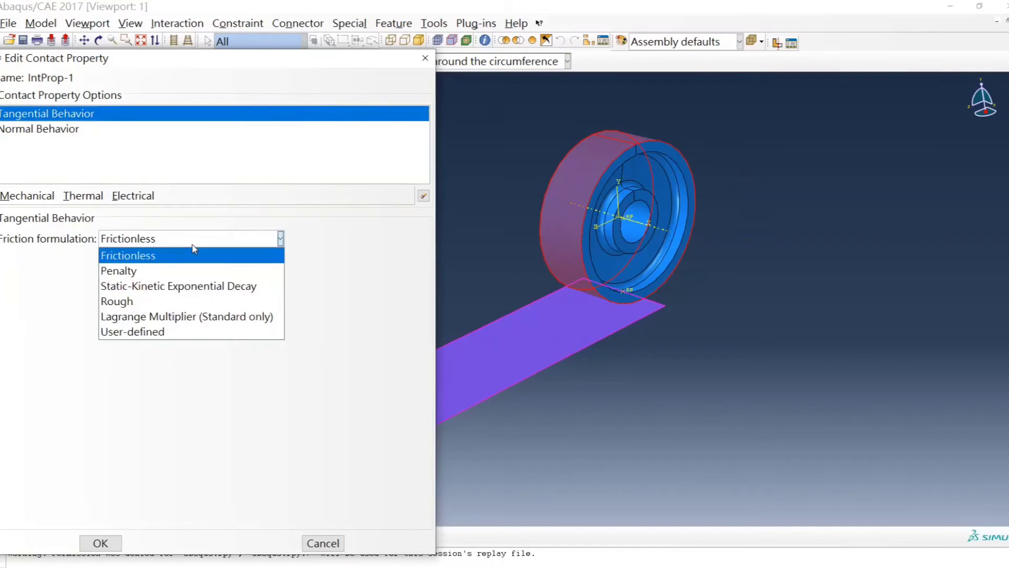
pyautogui.click(142, 272)
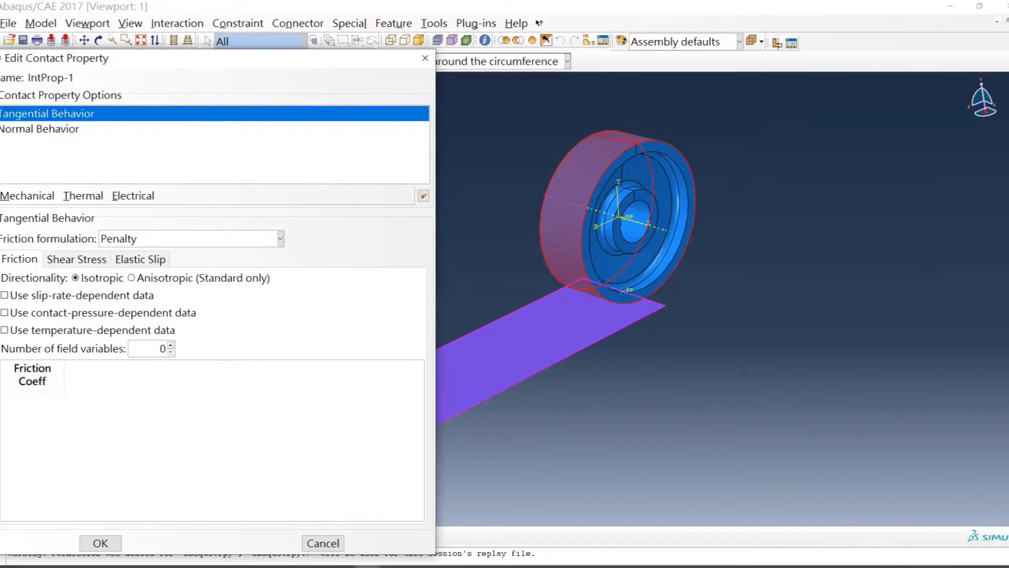
pyautogui.click(315, 566)
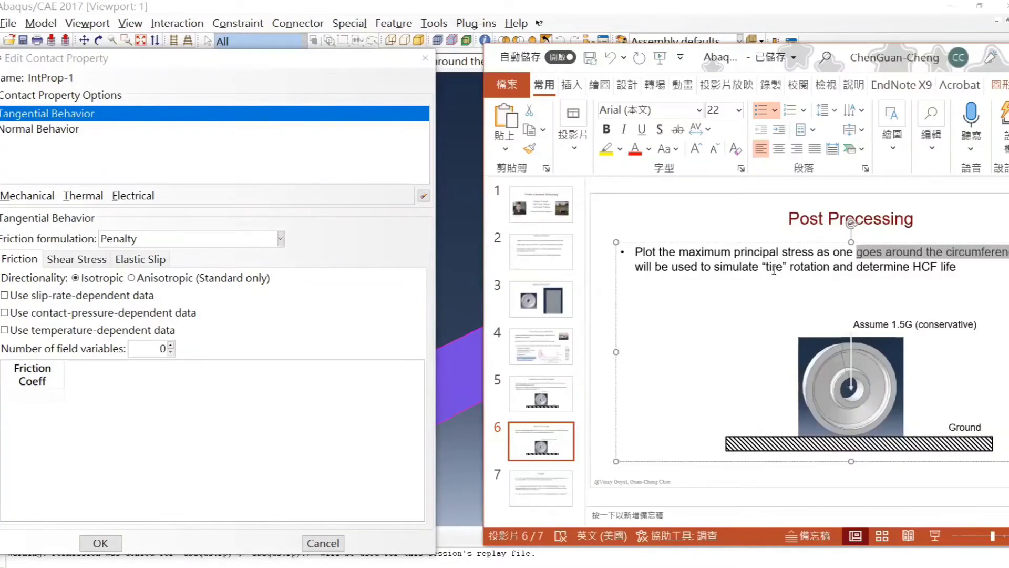
pyautogui.click(693, 249)
pyautogui.scroll(1, 693, 249)
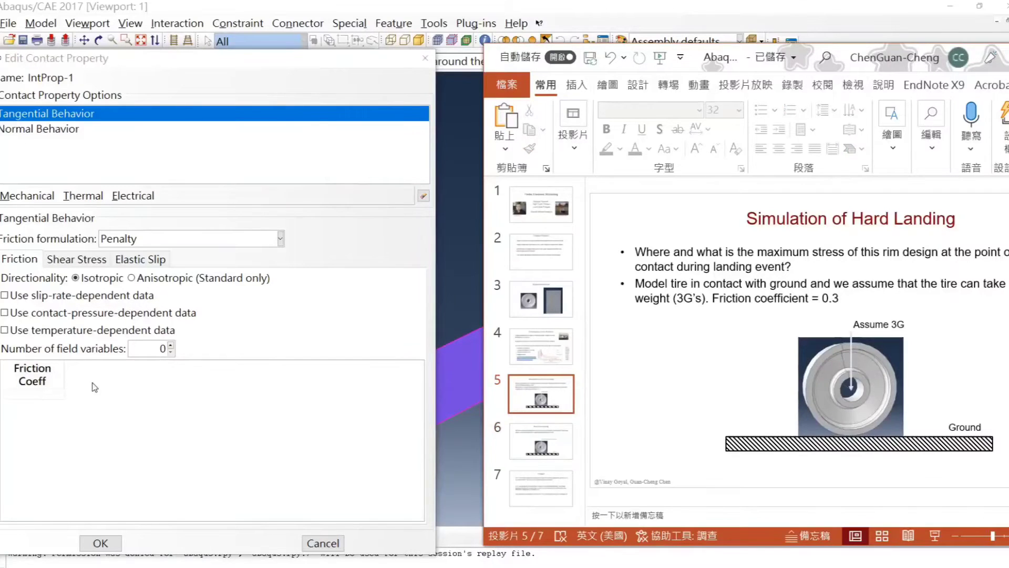
pyautogui.click(37, 394)
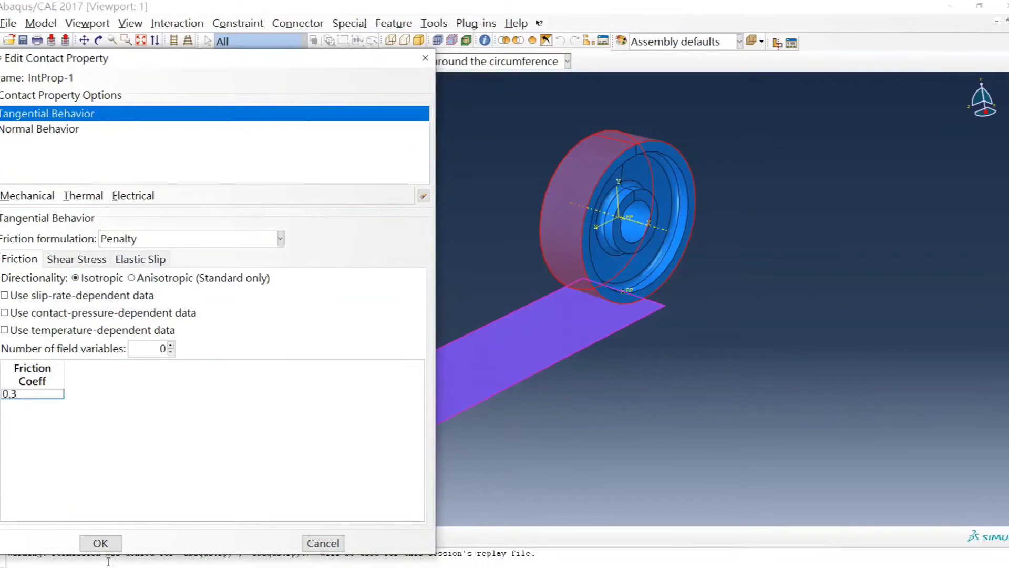
pyautogui.click(101, 543)
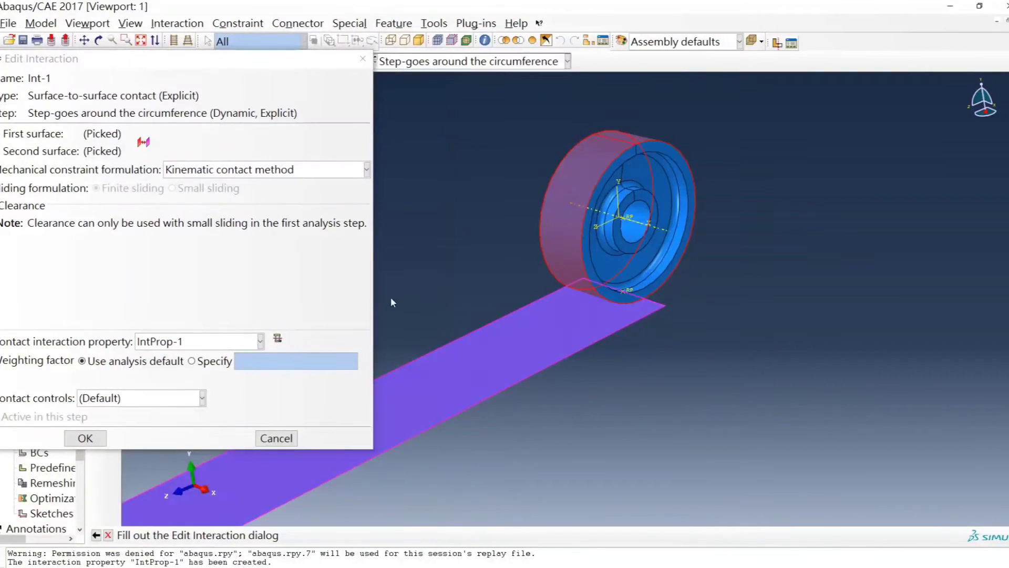
pyautogui.click(85, 438)
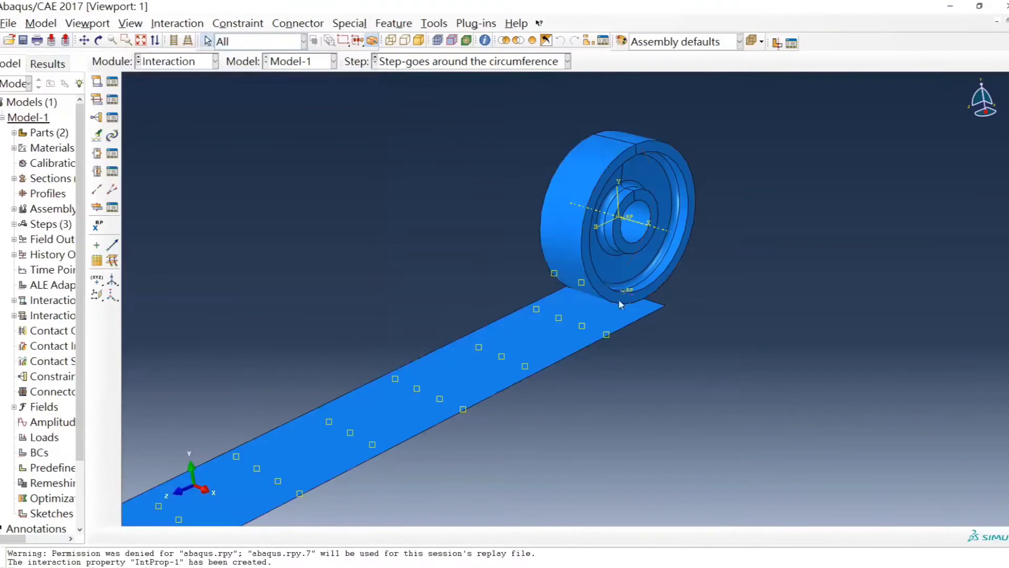
# Step: Start a Coupling constraint with the reference point at the wheel's center as its control point
pyautogui.keyDown('ctrl'); pyautogui.keyDown('alt'); pyautogui.moveTo(621, 305); pyautogui.dragTo(508, 300); pyautogui.keyUp('alt'); pyautogui.keyUp('ctrl')
pyautogui.keyDown('ctrl'); pyautogui.keyDown('alt'); pyautogui.moveTo(597, 374); pyautogui.dragTo(651, 292); pyautogui.keyUp('alt'); pyautogui.keyUp('ctrl')
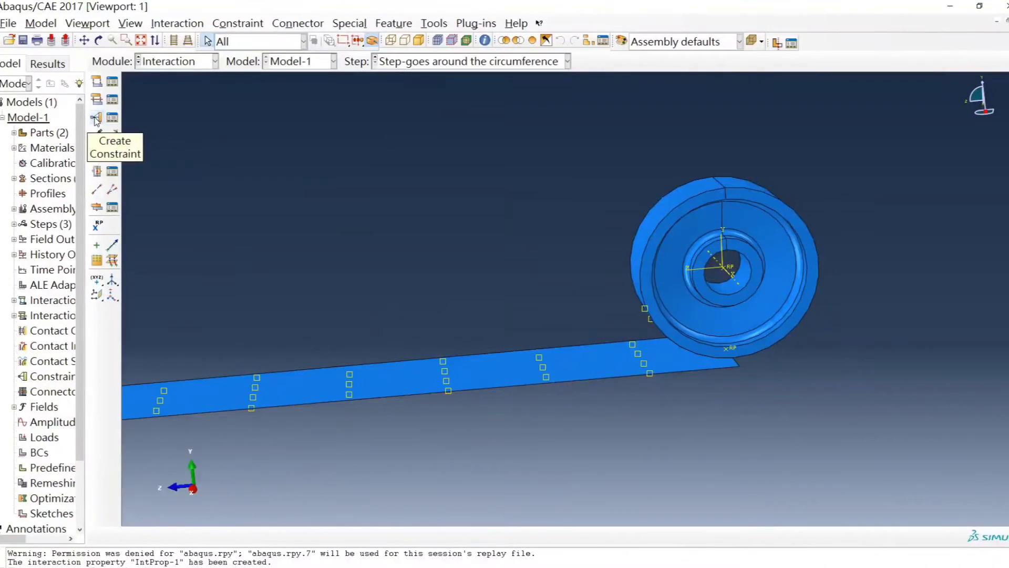
pyautogui.click(95, 118)
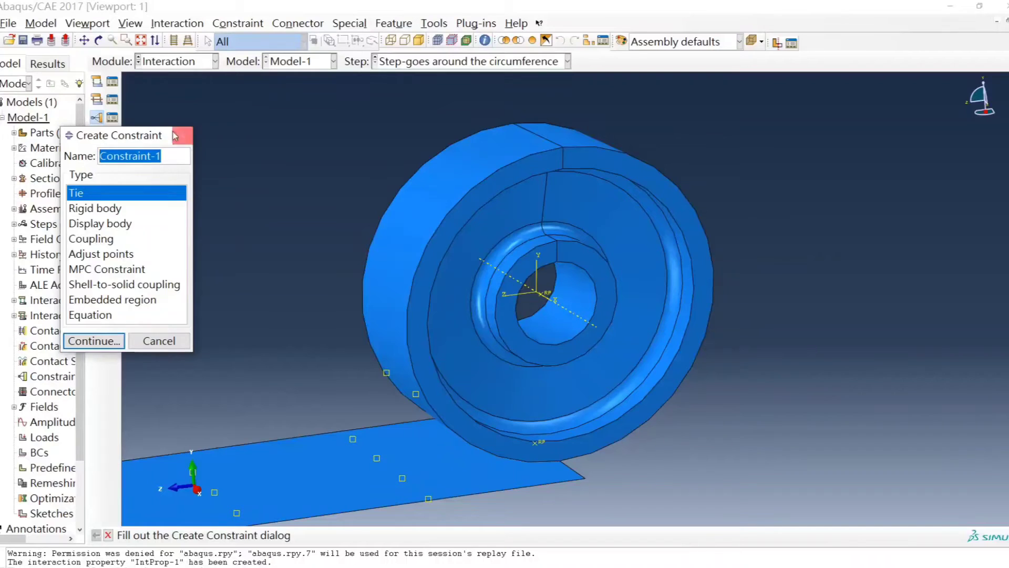
pyautogui.click(112, 241)
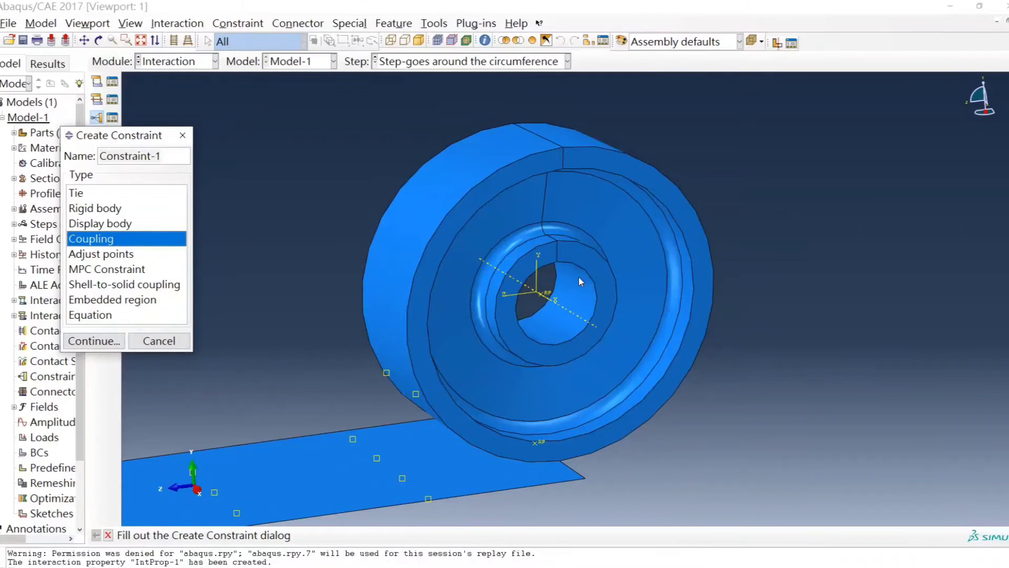
pyautogui.click(93, 341)
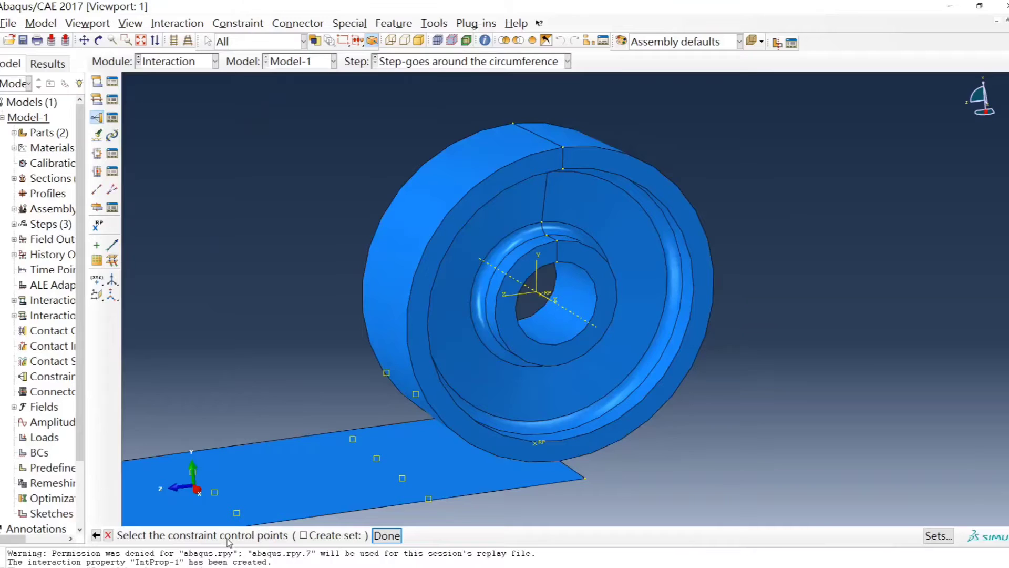
pyautogui.click(550, 296)
pyautogui.click(387, 535)
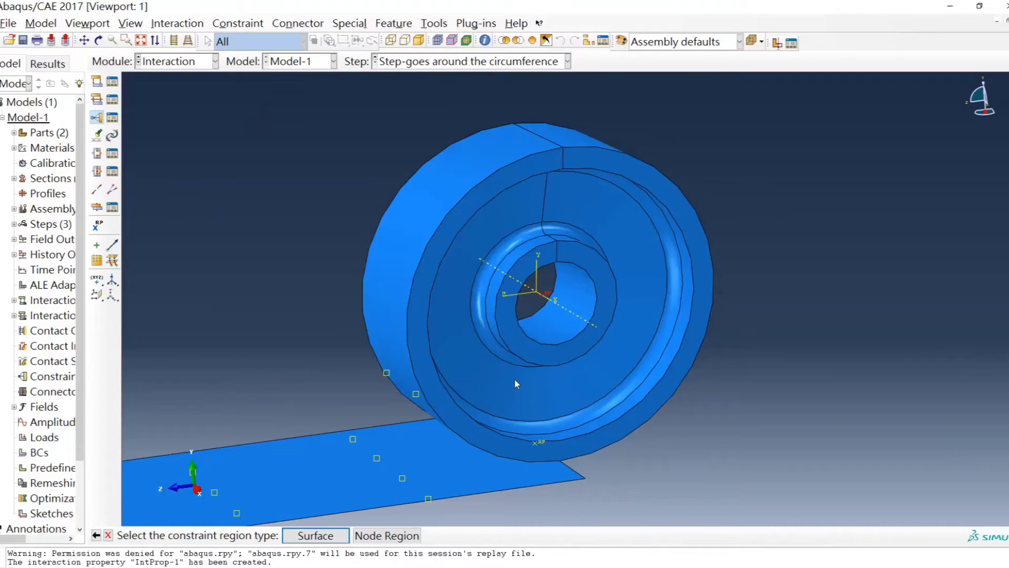
# Step: Couple the wheel's inner bore surface to the control point with Kinematic coupling, constraining U1, U2, U3, UR1, UR2 and UR3
pyautogui.click(328, 535)
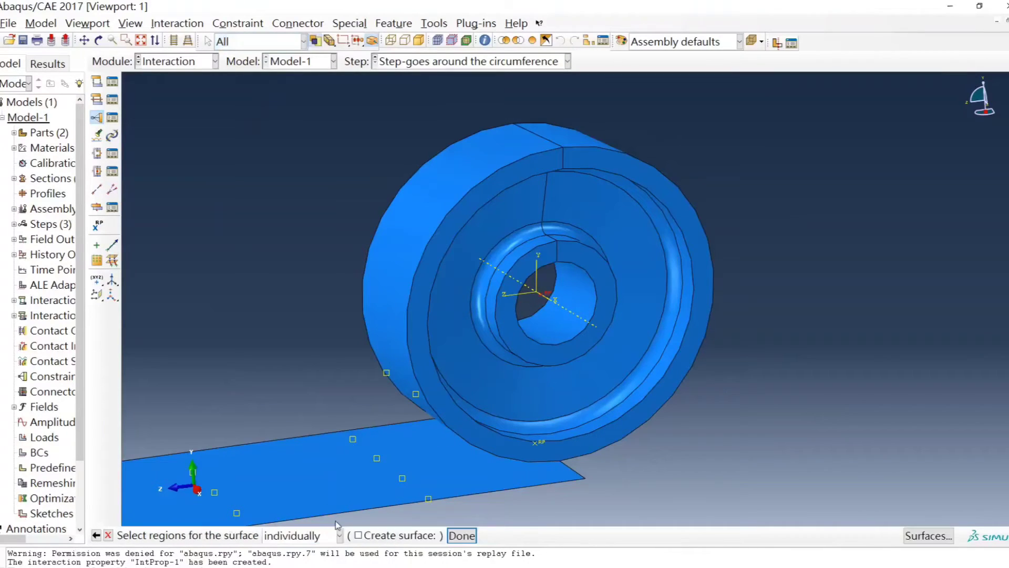
pyautogui.click(579, 293)
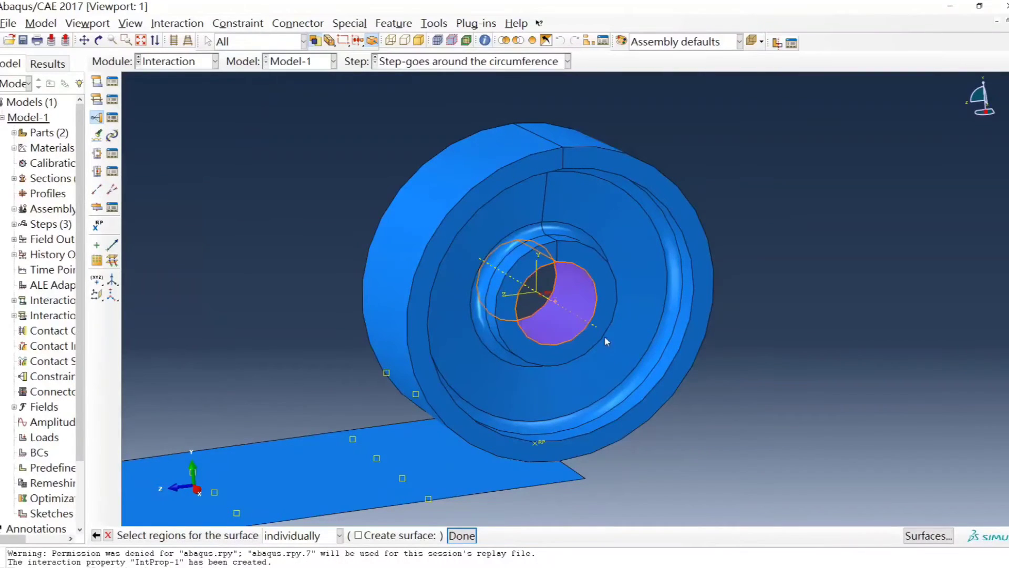
pyautogui.click(455, 536)
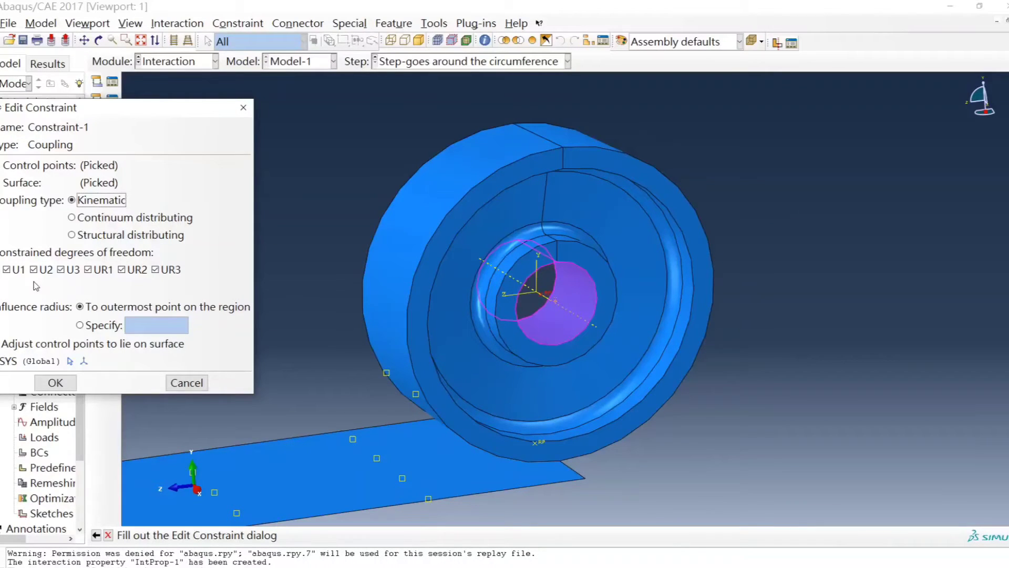
pyautogui.click(56, 383)
# Step: Start a Rigid body constraint and assign the ground plate as its Body (elements) region
pyautogui.keyDown('ctrl'); pyautogui.keyDown('alt'); pyautogui.moveTo(370, 333); pyautogui.dragTo(414, 288, button='middle'); pyautogui.keyUp('alt'); pyautogui.keyUp('ctrl')
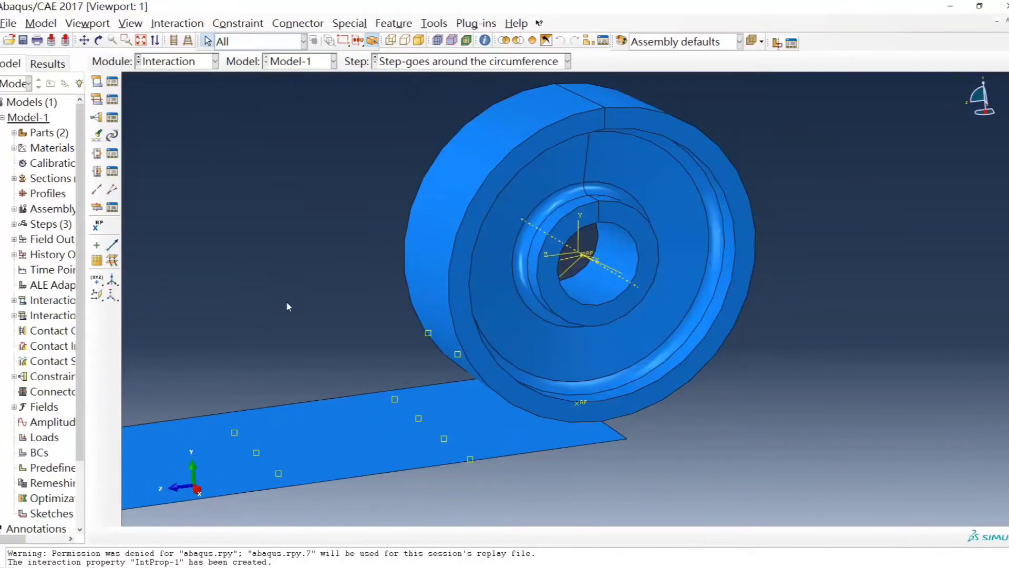
pyautogui.keyDown('ctrl'); pyautogui.keyDown('alt'); pyautogui.moveTo(298, 295); pyautogui.dragTo(460, 204, button='middle'); pyautogui.keyUp('alt'); pyautogui.keyUp('ctrl')
pyautogui.keyDown('ctrl'); pyautogui.keyDown('alt'); pyautogui.moveTo(500, 231); pyautogui.dragTo(420, 268, button='right'); pyautogui.keyUp('alt'); pyautogui.keyUp('ctrl')
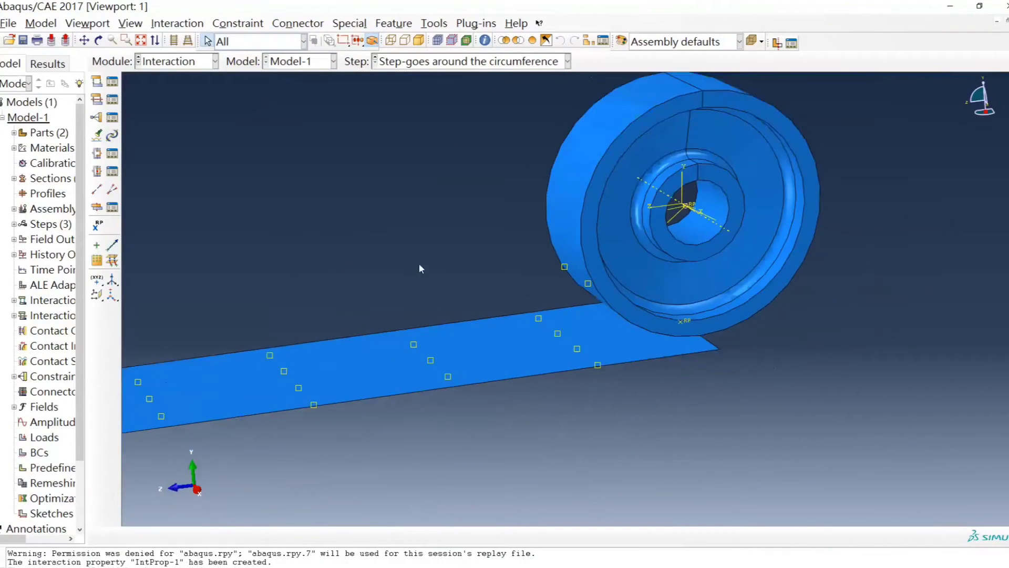
pyautogui.scroll(1, 427, 263)
pyautogui.keyDown('ctrl'); pyautogui.keyDown('alt'); pyautogui.moveTo(439, 264); pyautogui.dragTo(496, 268, button='middle'); pyautogui.keyUp('alt'); pyautogui.keyUp('ctrl')
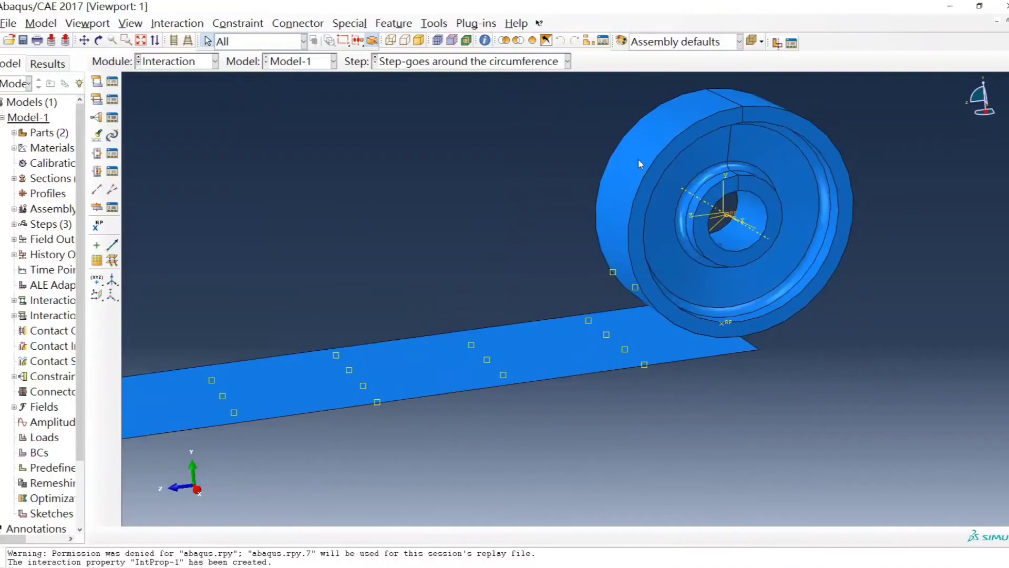
pyautogui.keyDown('ctrl'); pyautogui.keyDown('alt'); pyautogui.moveTo(483, 308); pyautogui.dragTo(523, 305, button='middle'); pyautogui.keyUp('alt'); pyautogui.keyUp('ctrl')
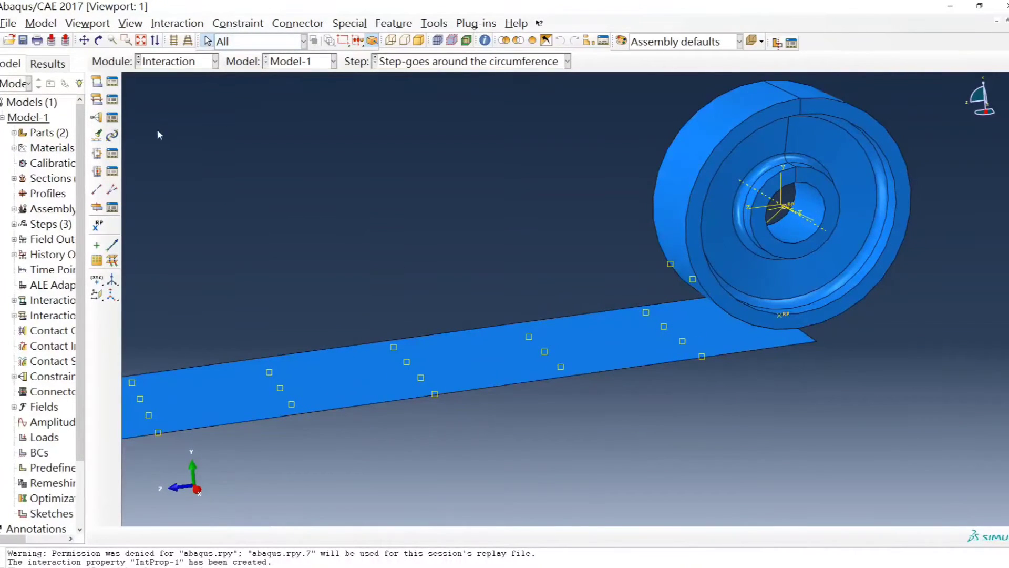
pyautogui.click(96, 117)
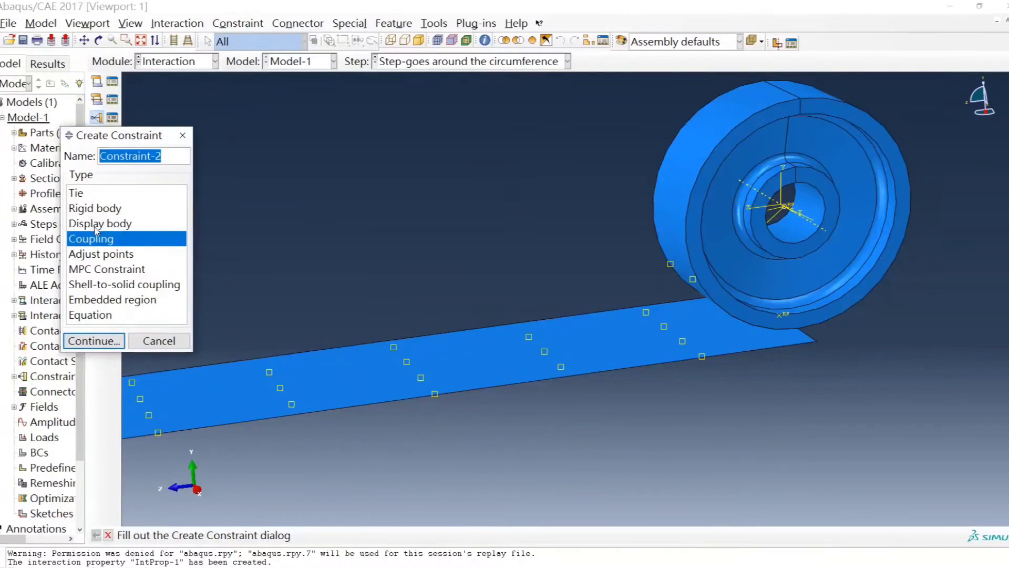
pyautogui.click(153, 206)
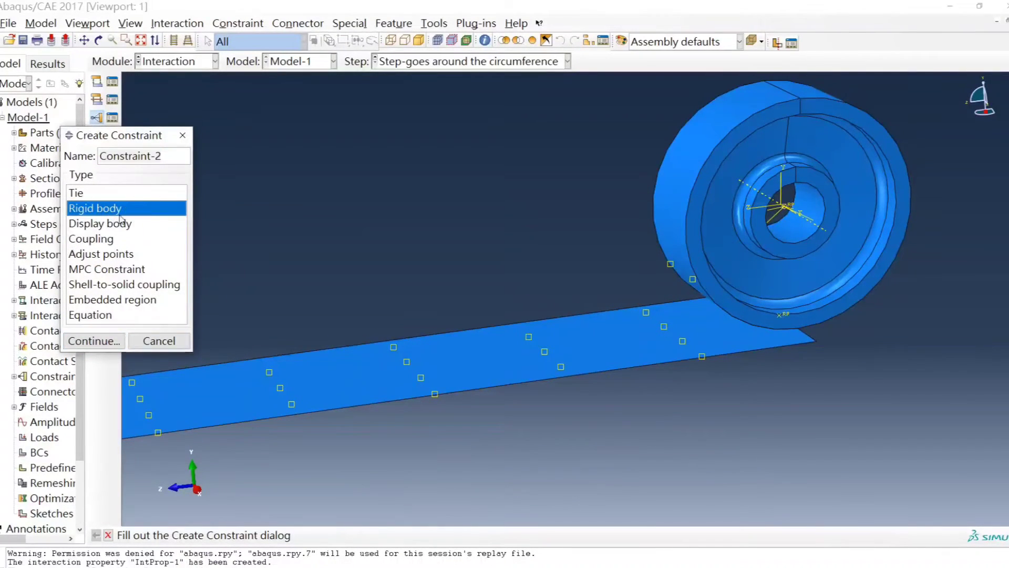
pyautogui.click(95, 341)
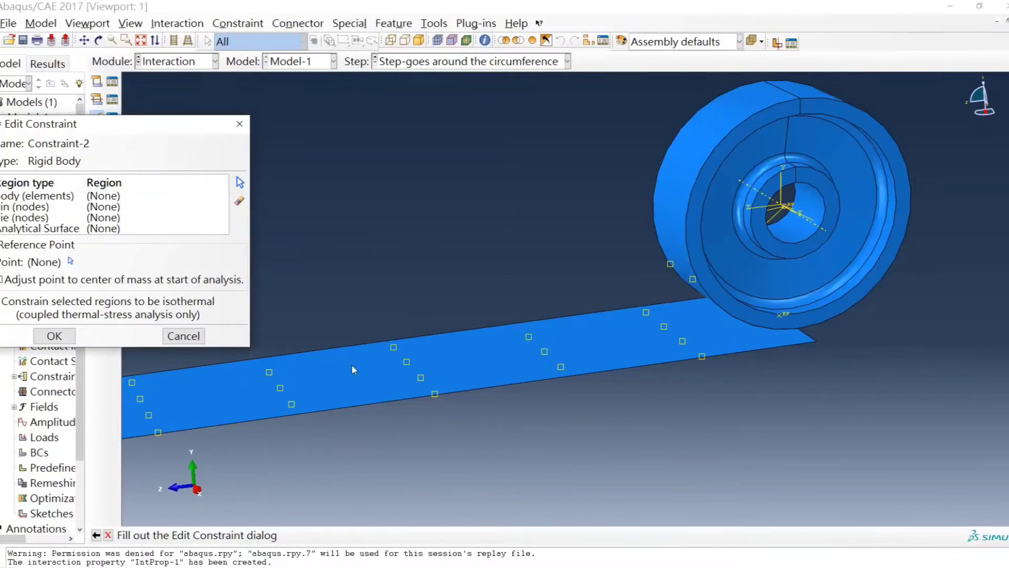
pyautogui.click(28, 197)
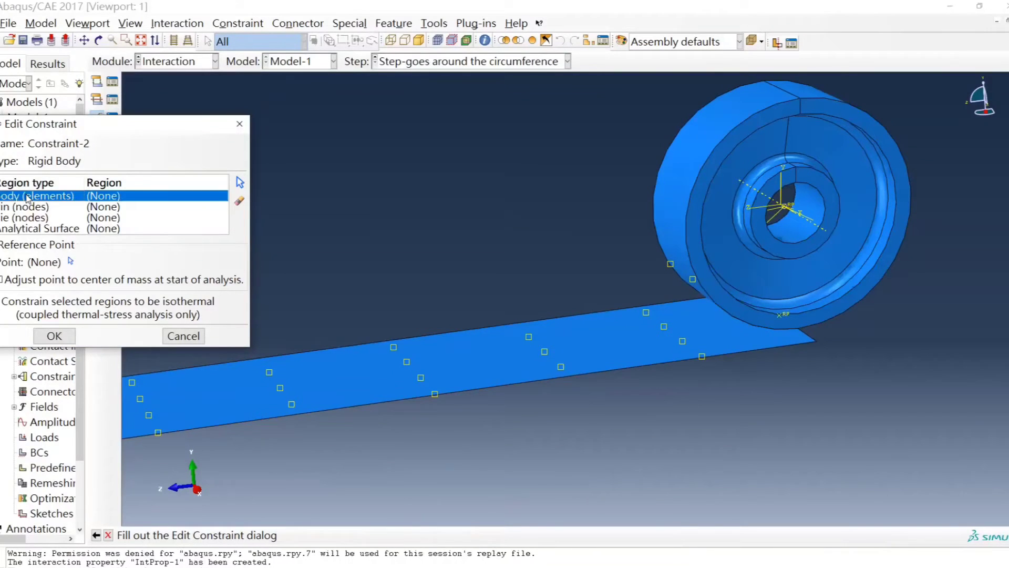
pyautogui.click(240, 184)
pyautogui.click(473, 360)
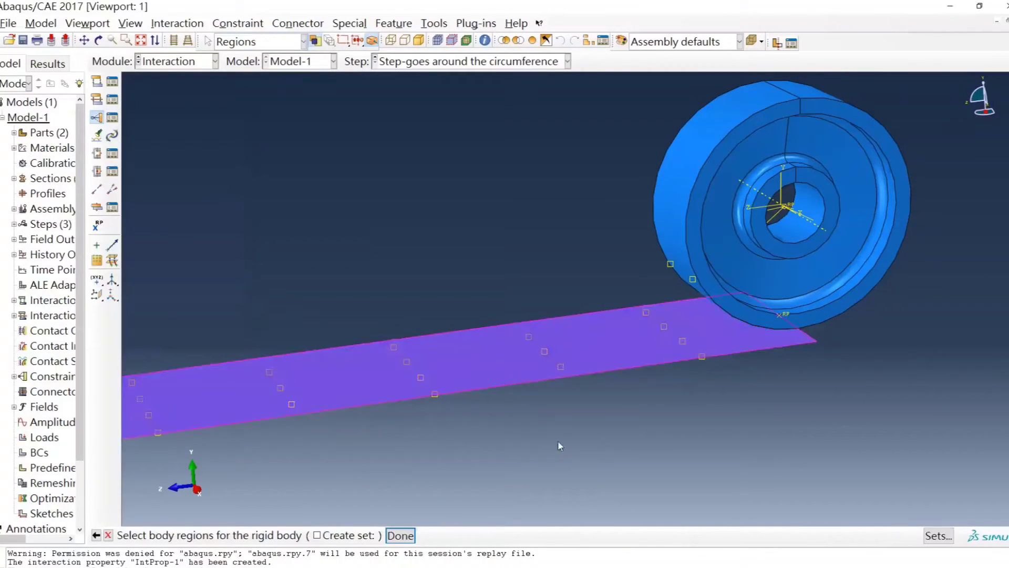
pyautogui.click(401, 537)
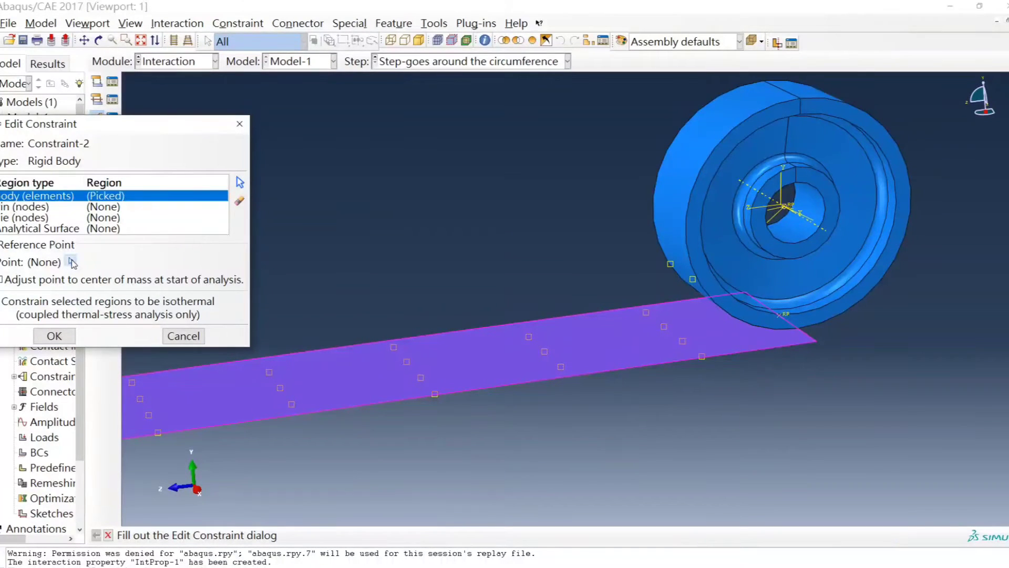
# Step: Use the ground's reference point beneath the wheel as the rigid body's reference point and finish the constraint
pyautogui.click(72, 262)
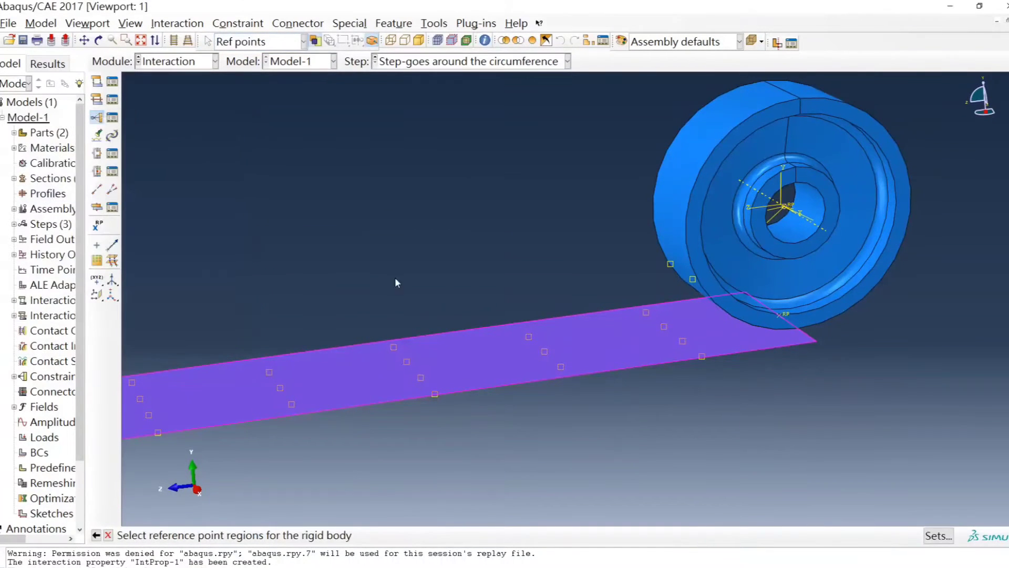
pyautogui.click(786, 315)
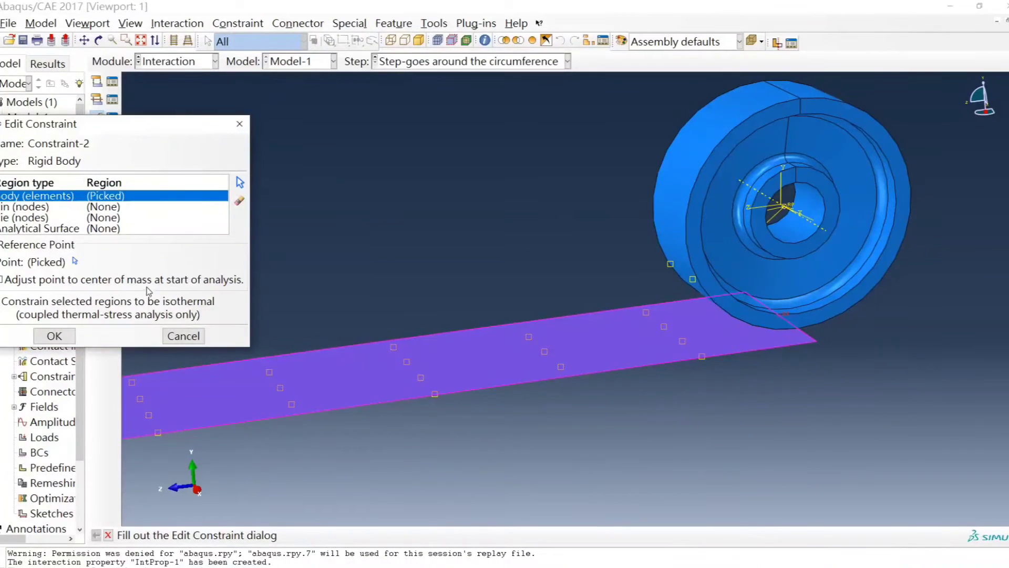
pyautogui.click(58, 336)
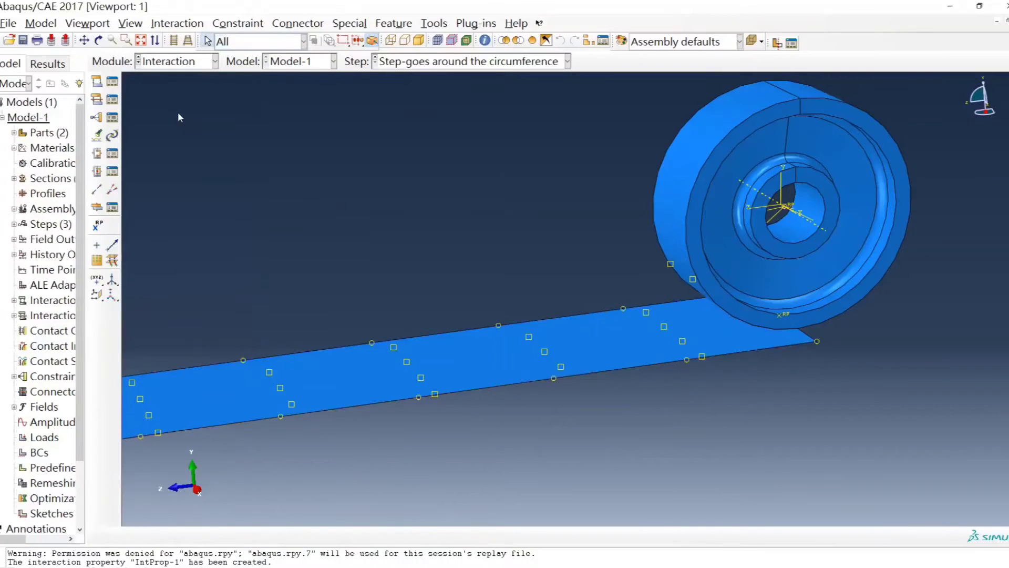
# Step: Change from the Interaction module to the Load module
pyautogui.keyDown('ctrl'); pyautogui.keyDown('alt'); pyautogui.moveTo(597, 216); pyautogui.dragTo(470, 272, button='middle'); pyautogui.keyUp('alt'); pyautogui.keyUp('ctrl')
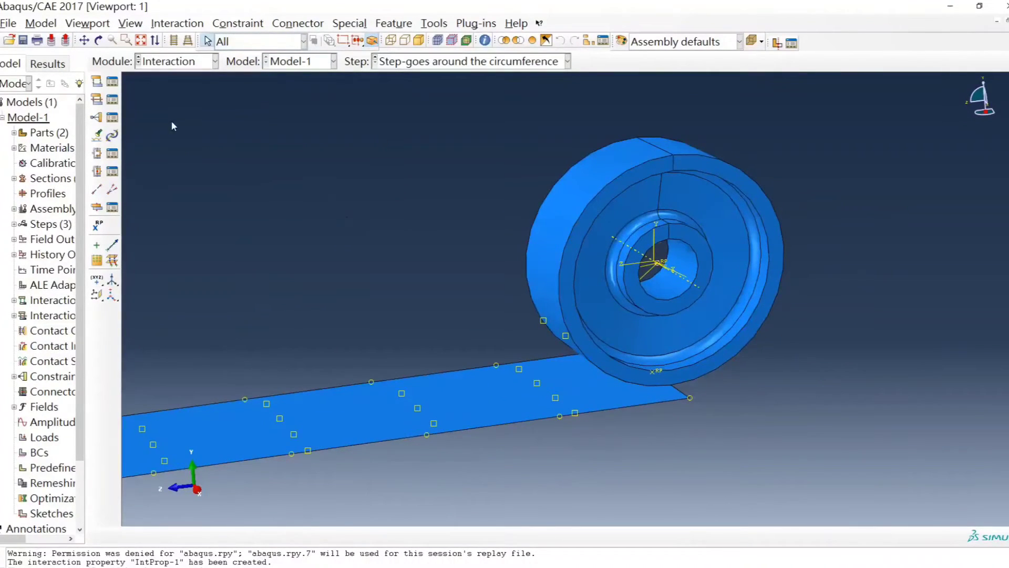
pyautogui.click(199, 63)
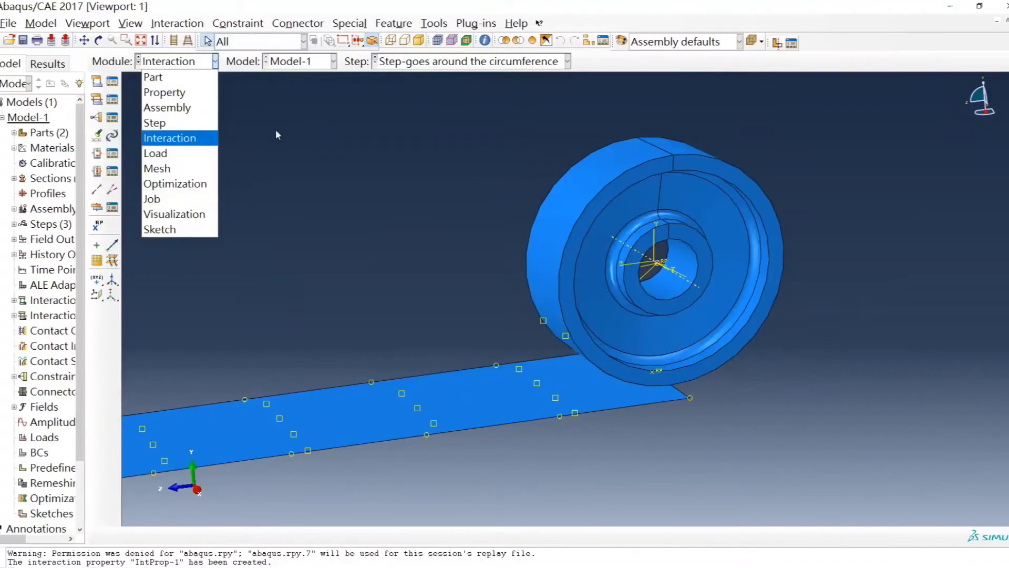
pyautogui.click(187, 154)
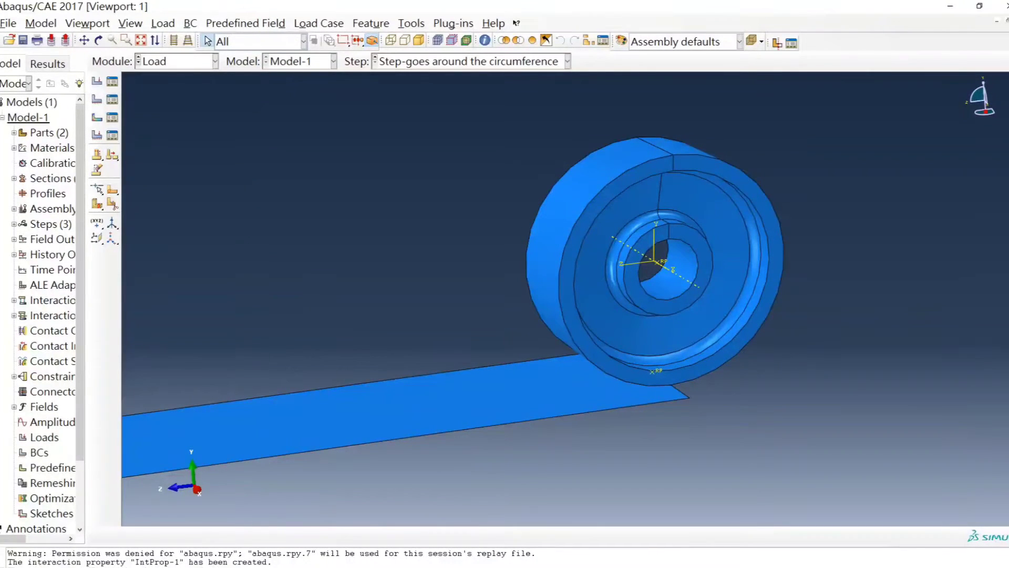
# Step: Switch to the PowerPoint presentation and look up the aircraft weight on the Description of the Problem slide
pyautogui.click(316, 566)
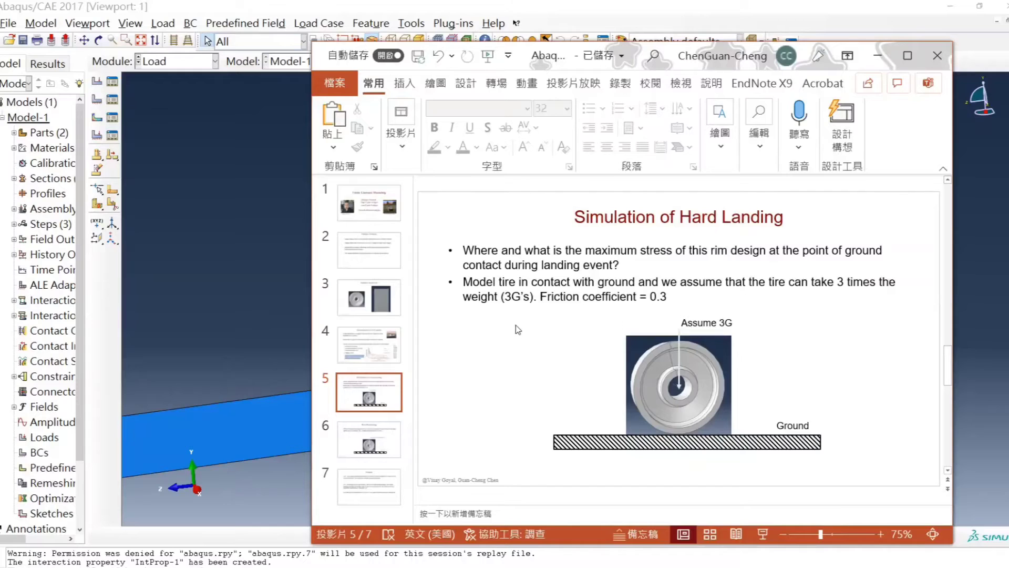
pyautogui.click(369, 251)
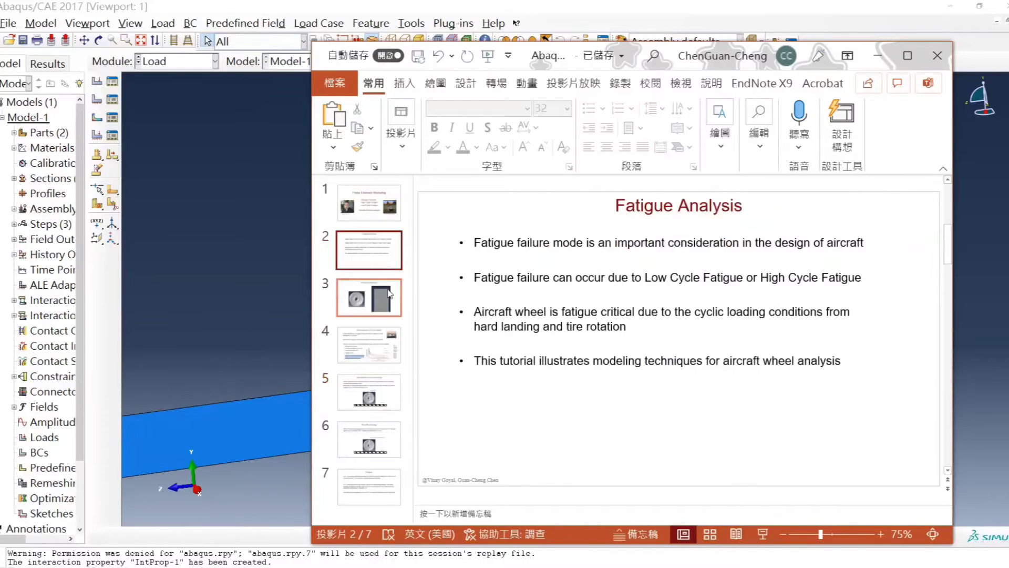
pyautogui.click(390, 294)
pyautogui.click(392, 341)
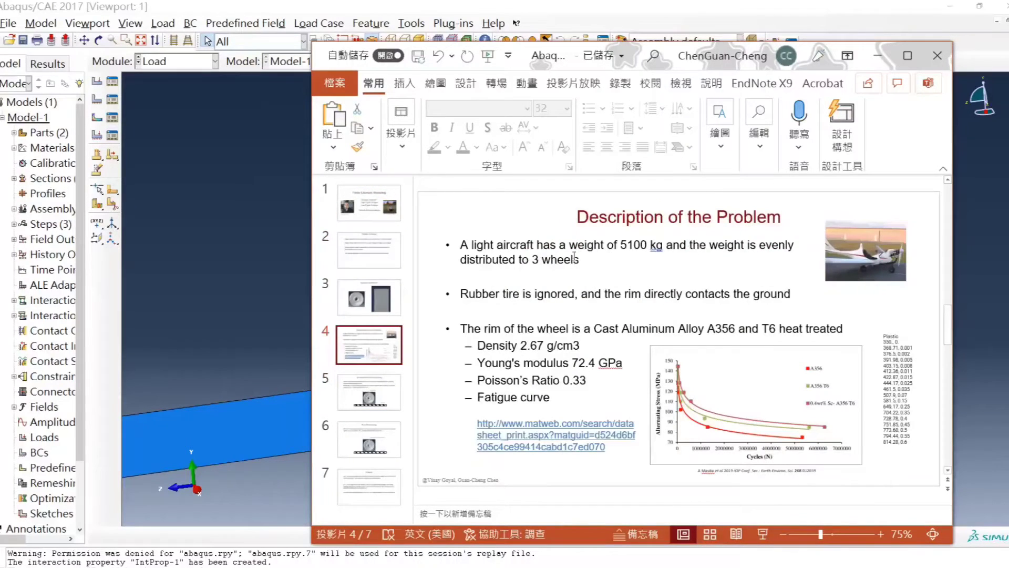
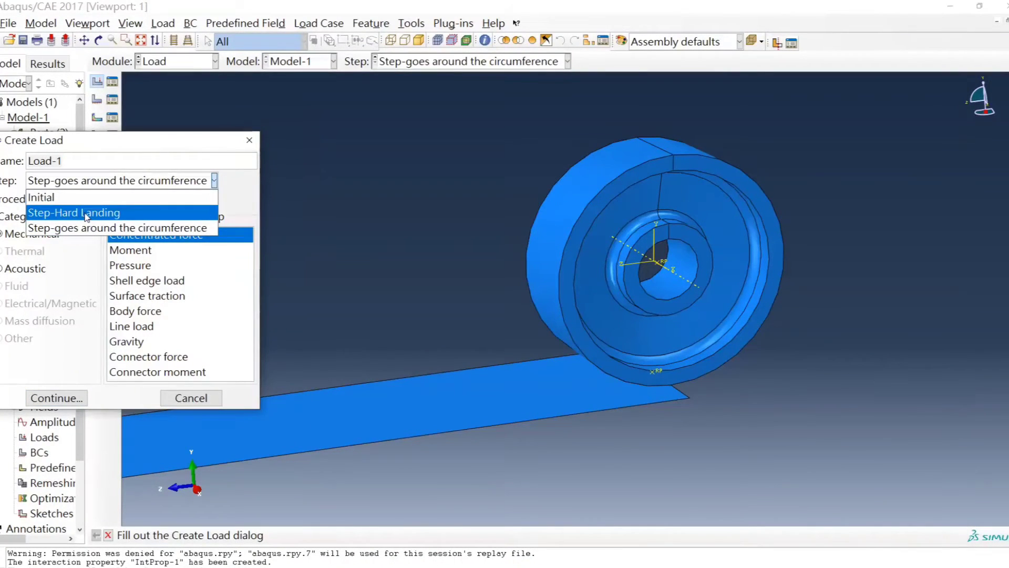
# Step: Create a Concentrated force load in Step-Hard Landing at the reference point at the wheel's center
pyautogui.click(127, 214)
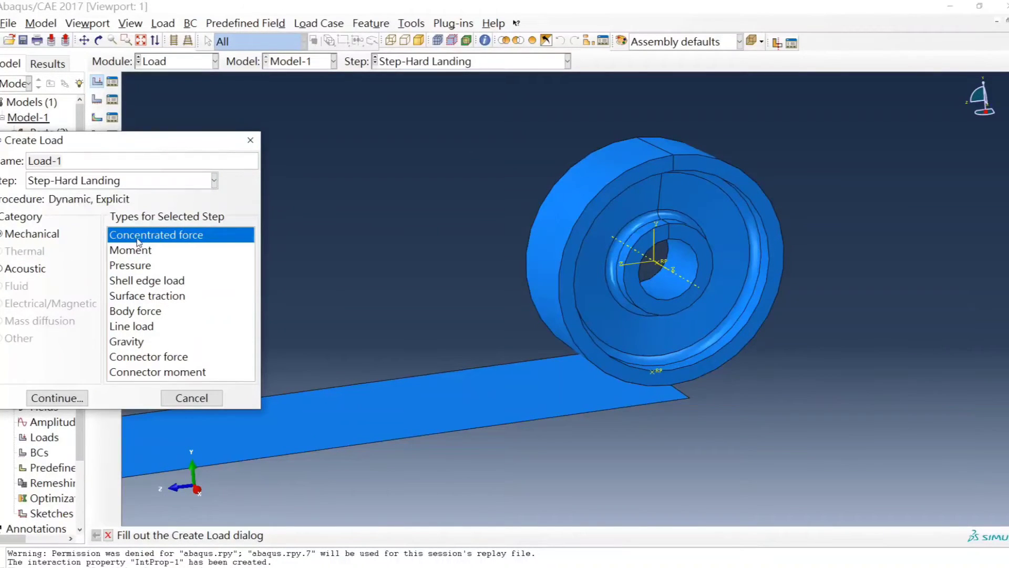
pyautogui.click(56, 398)
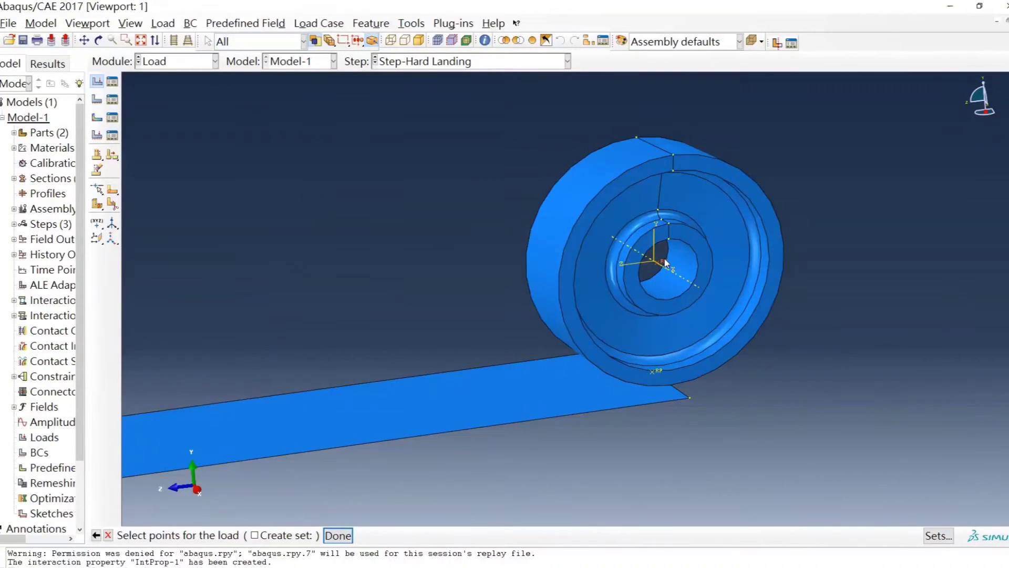
pyautogui.click(337, 533)
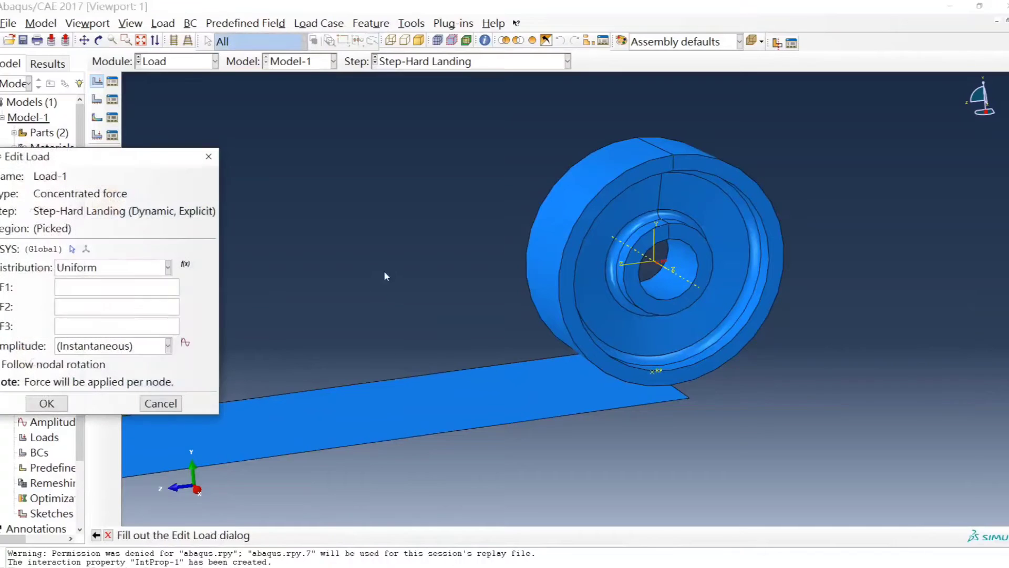
# Step: Check the landing force in Calculator and set the load's CF2 component to -50031
pyautogui.moveTo(130, 160); pyautogui.dragTo(150, 151)
pyautogui.click(448, 566)
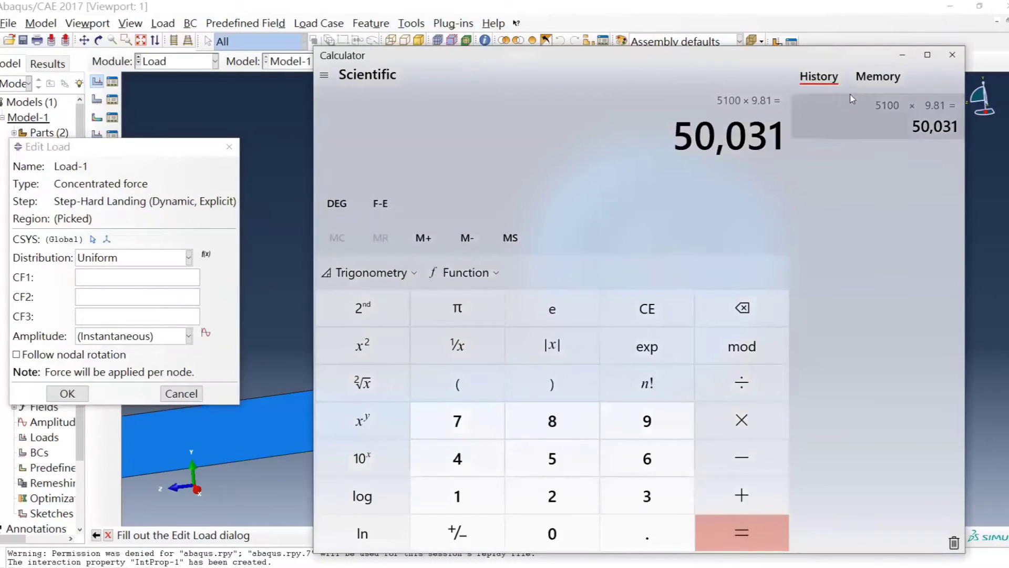
pyautogui.click(902, 55)
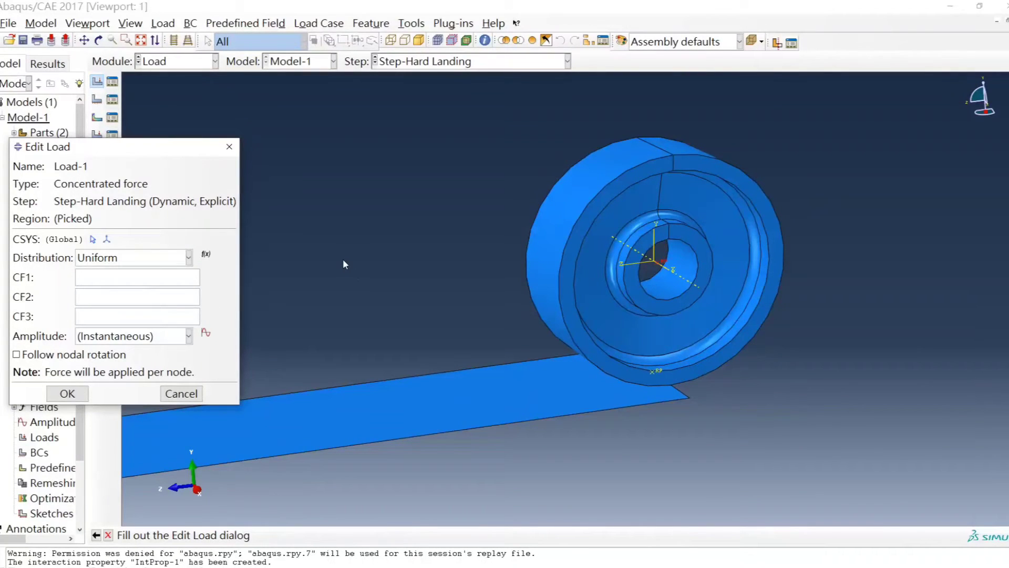
pyautogui.write('31')
# Step: Create a Tabular amplitude for the concentrated force
pyautogui.click(189, 336)
pyautogui.click(189, 337)
pyautogui.click(205, 335)
pyautogui.moveTo(66, 177); pyautogui.dragTo(170, 147)
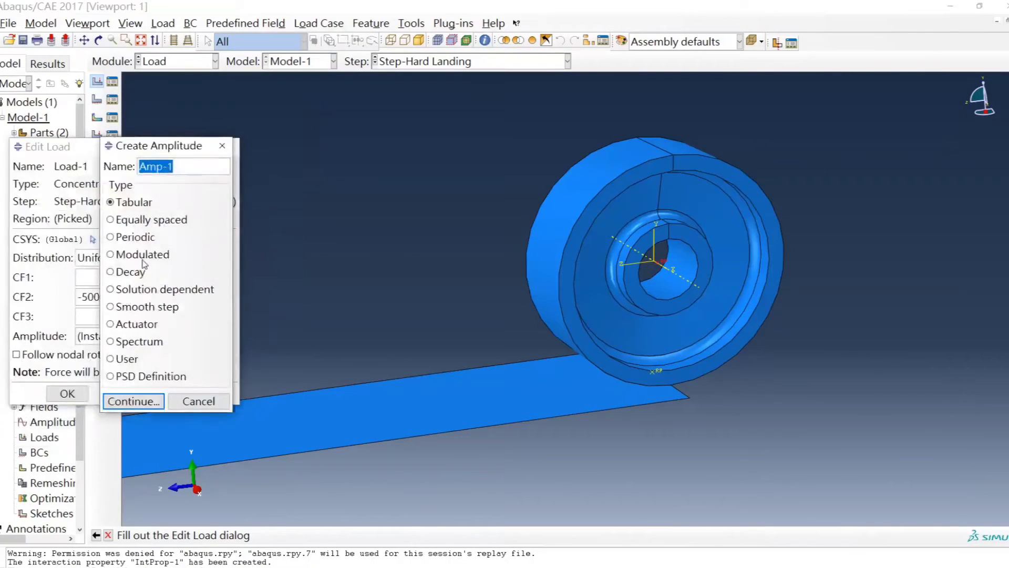
pyautogui.click(129, 399)
pyautogui.moveTo(105, 194); pyautogui.dragTo(298, 193)
# Step: Fill the amplitude table with 0 at time 0 and 1 at time 1, and finish the amplitude
pyautogui.click(272, 337)
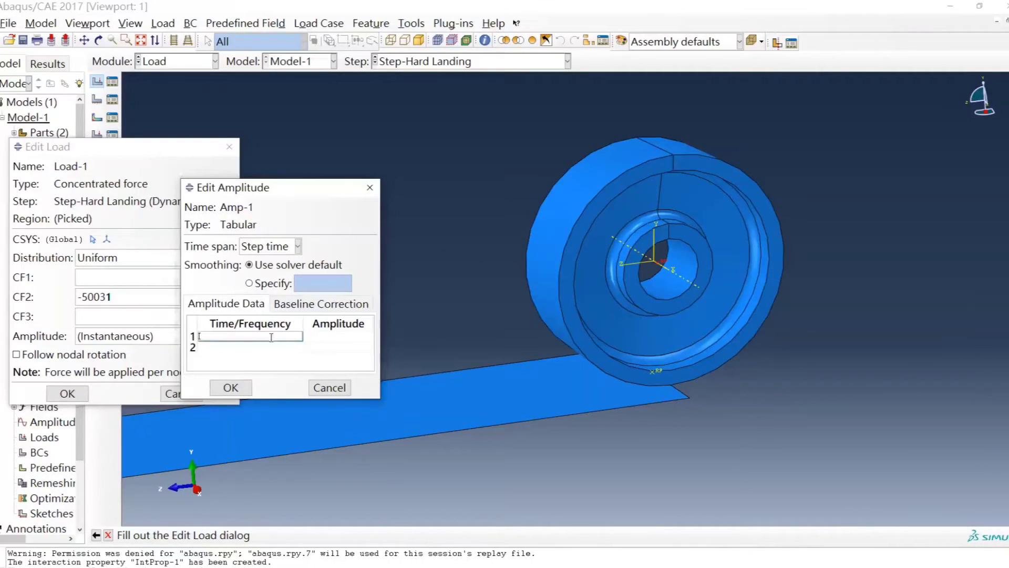
pyautogui.write('0')
pyautogui.click(339, 336)
pyautogui.write('0')
pyautogui.click(289, 348)
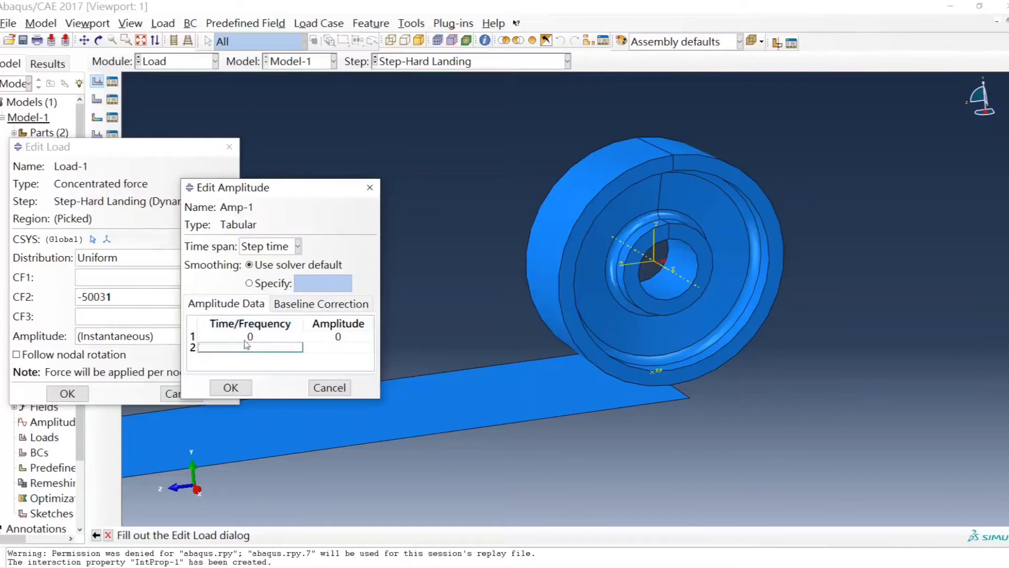
pyautogui.write('1')
pyautogui.press('Return')
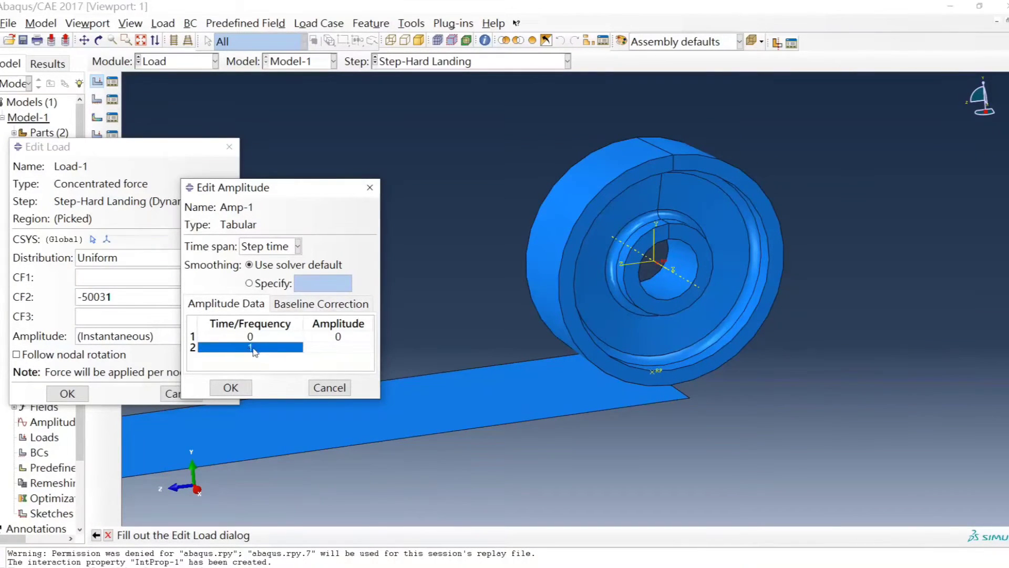
pyautogui.doubleClick(348, 349)
pyautogui.write('1')
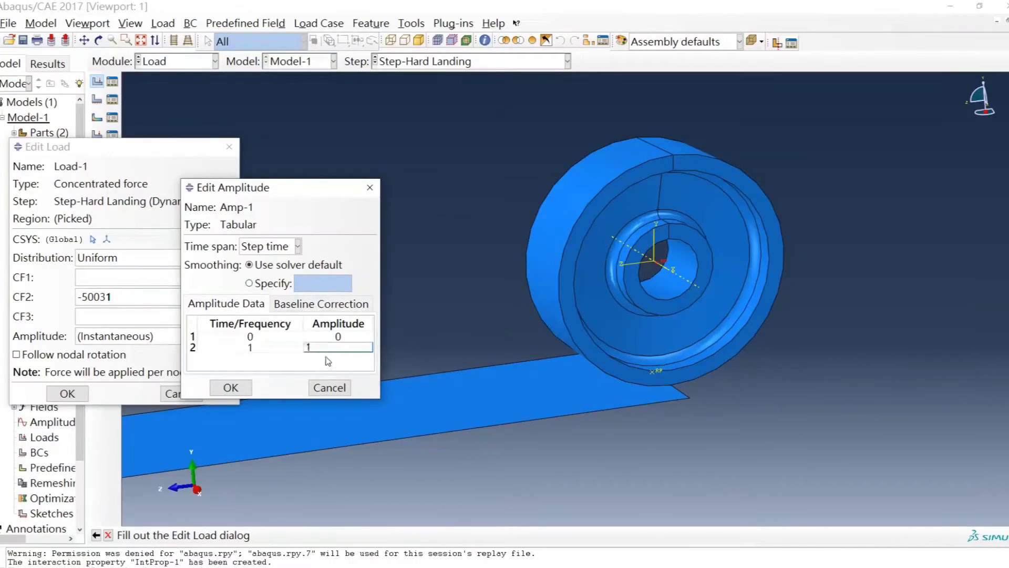
pyautogui.press('Return')
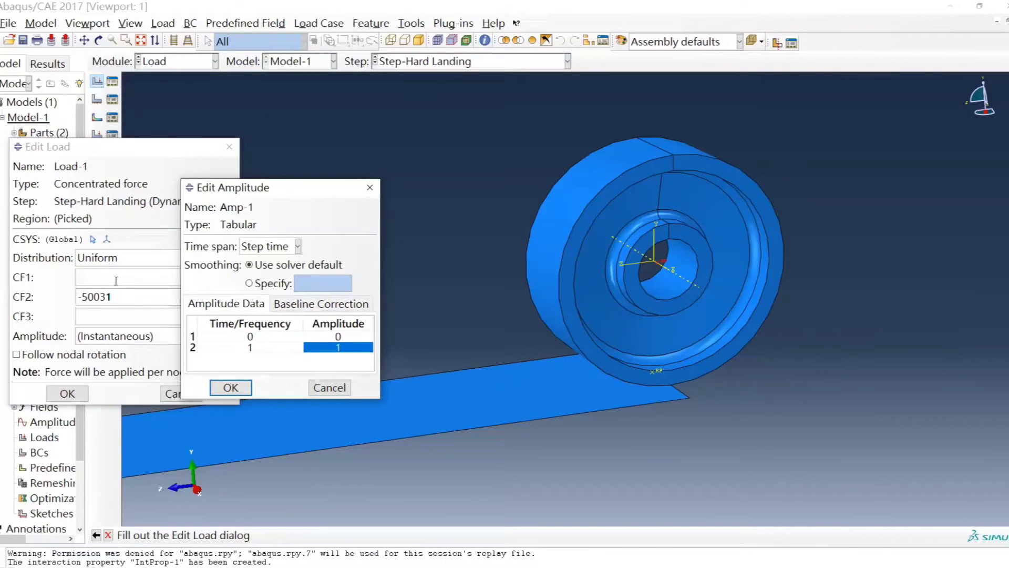
pyautogui.click(232, 388)
# Step: Assign Amp-1 as the concentrated force's amplitude and finish the load
pyautogui.click(163, 334)
pyautogui.click(150, 347)
pyautogui.click(150, 338)
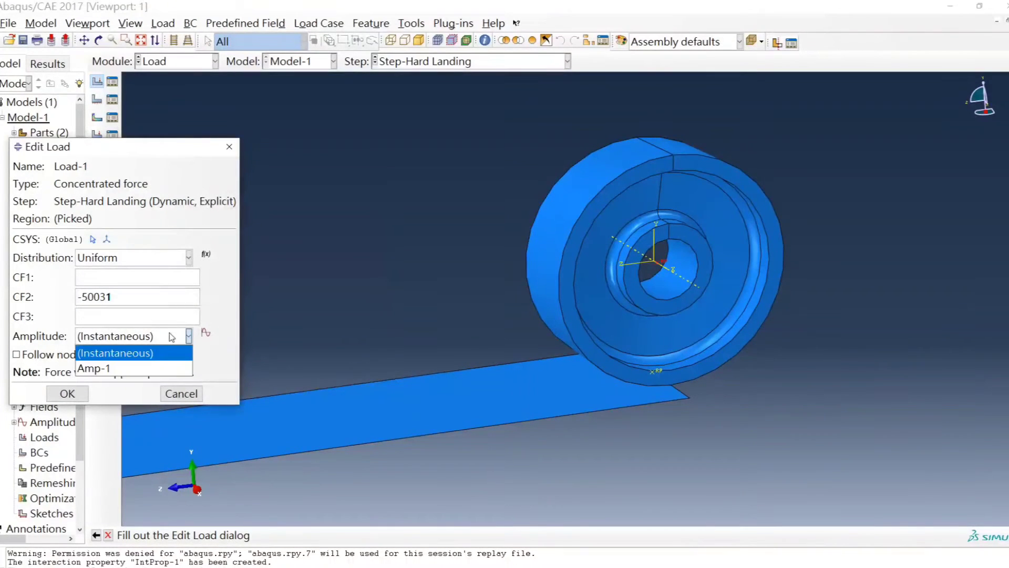
pyautogui.click(118, 369)
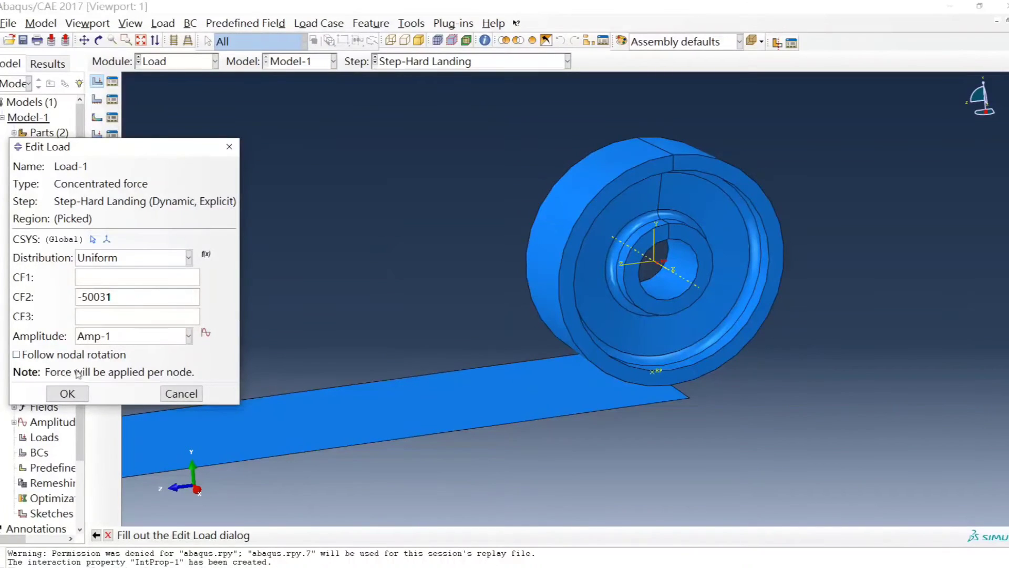
pyautogui.click(76, 397)
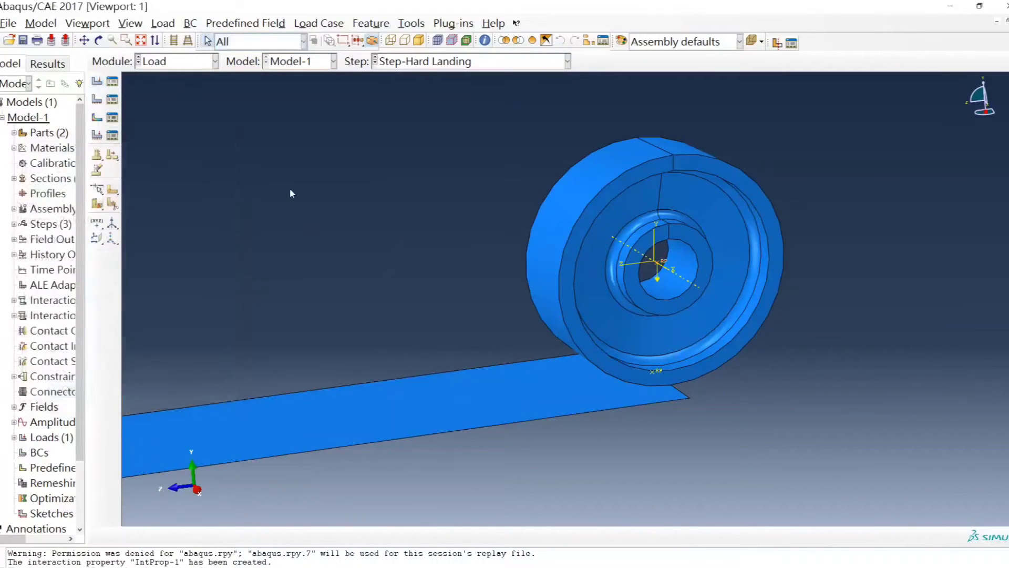
# Step: Open the Load Manager and widen its Step-Hard Landing and Step-goes around the circumference columns
pyautogui.click(116, 84)
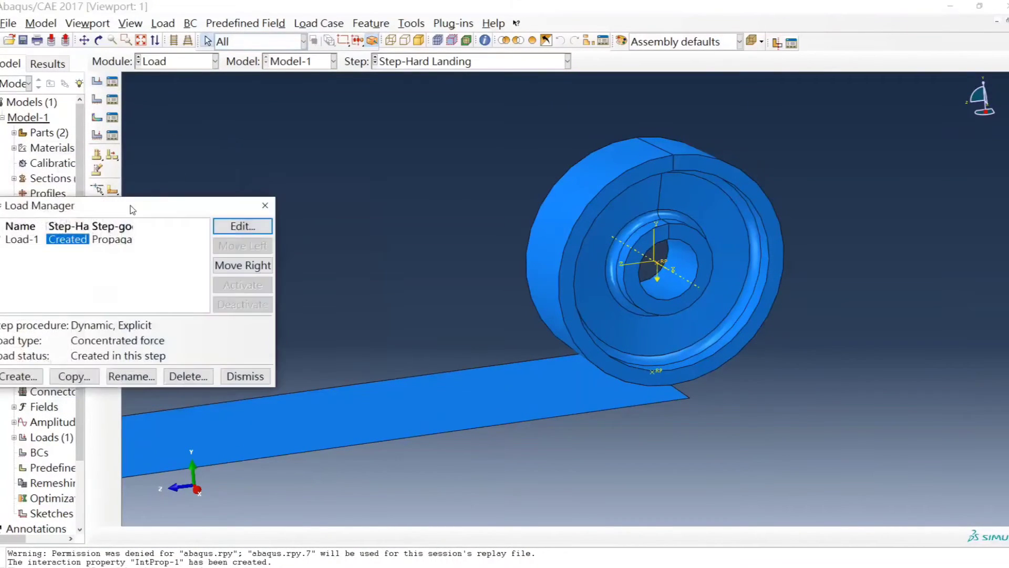
pyautogui.moveTo(134, 210); pyautogui.dragTo(223, 163)
pyautogui.click(354, 158)
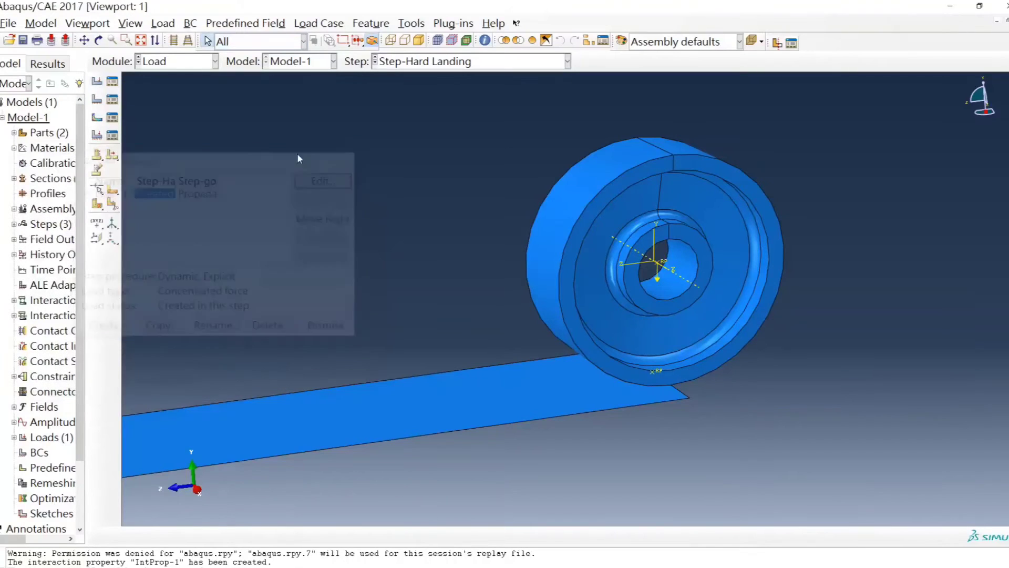
pyautogui.click(113, 82)
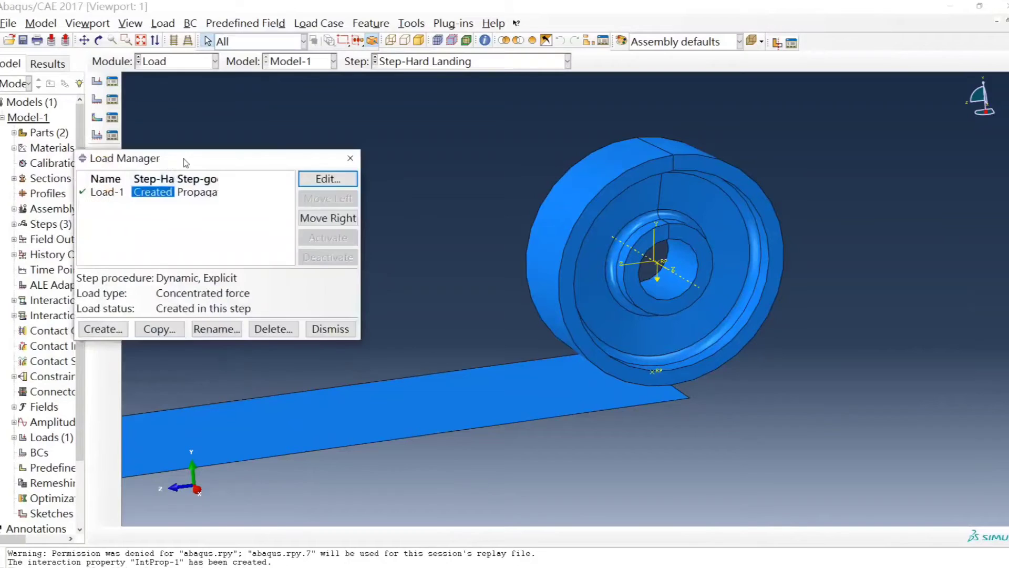
pyautogui.moveTo(167, 160); pyautogui.dragTo(242, 158)
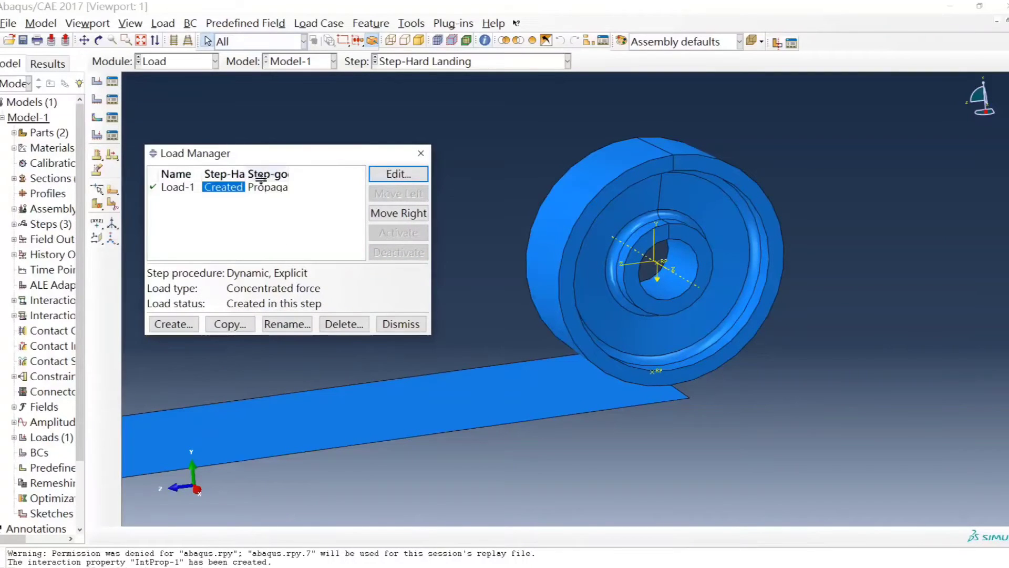
pyautogui.moveTo(247, 174); pyautogui.dragTo(283, 173)
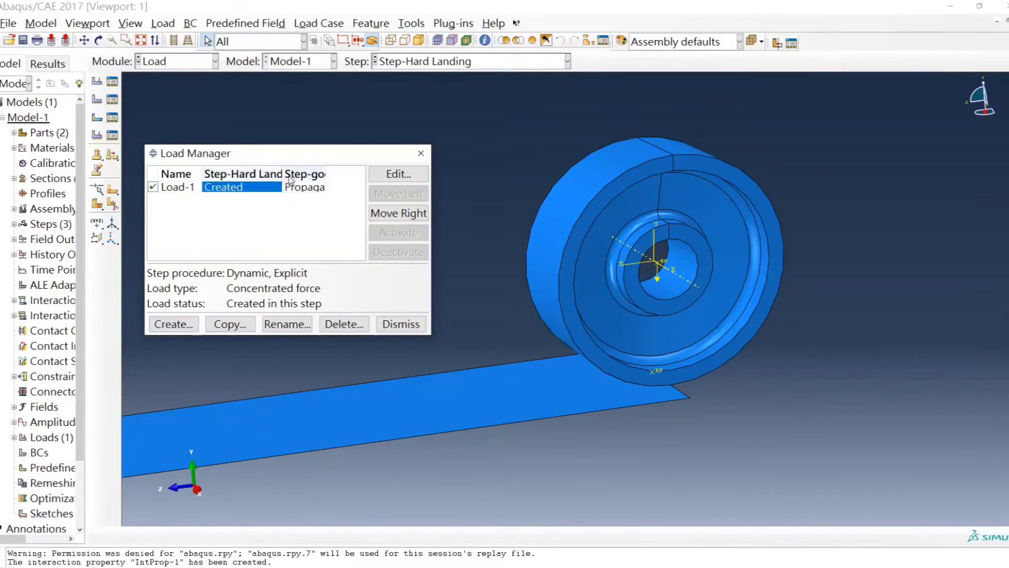
pyautogui.moveTo(326, 174); pyautogui.dragTo(356, 170)
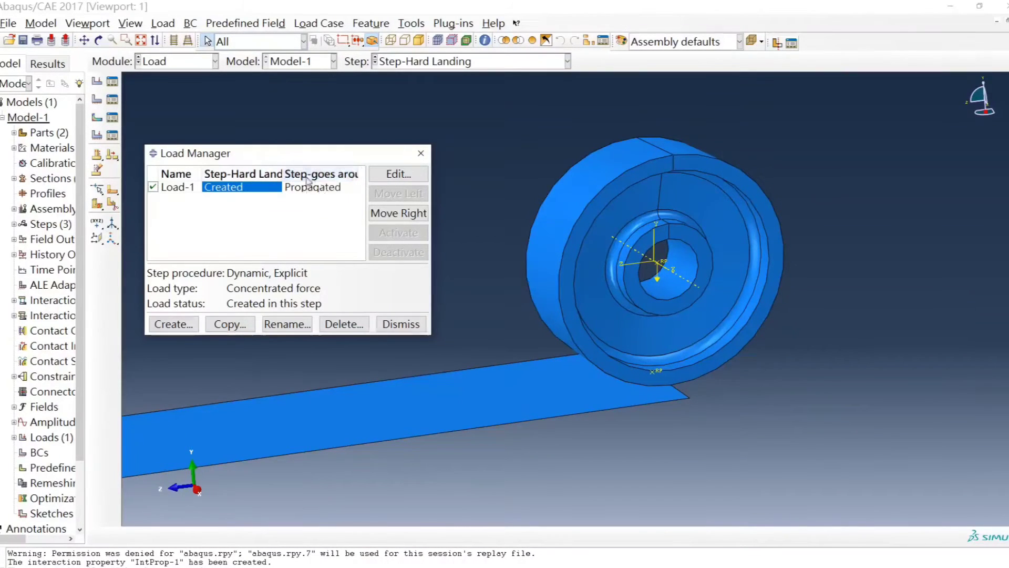
# Step: Check the Post Processing slide in PowerPoint and deactivate Load-1 in Step-goes around the circumference
pyautogui.click(335, 187)
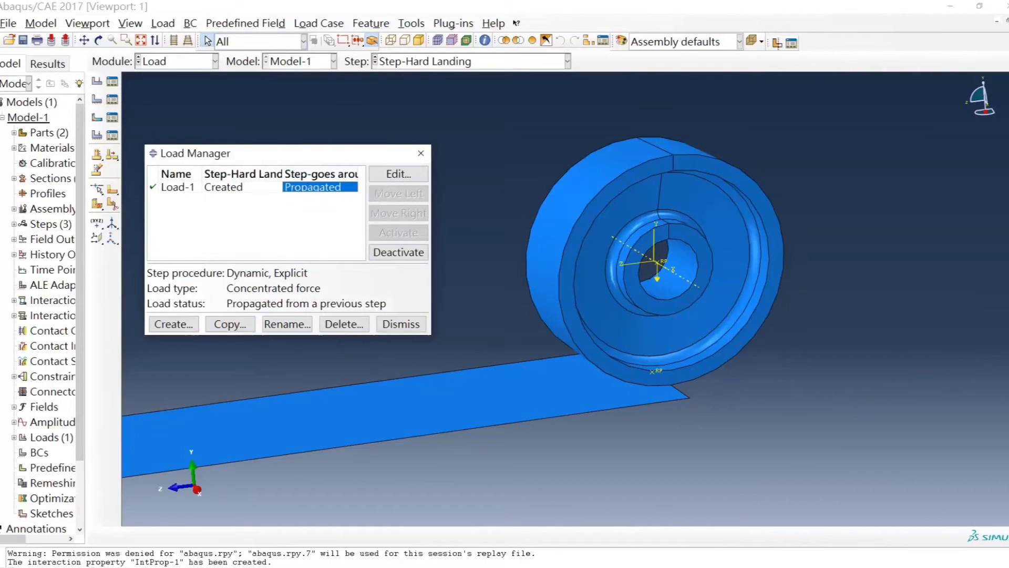
pyautogui.click(316, 566)
pyautogui.scroll(-1, 823, 369)
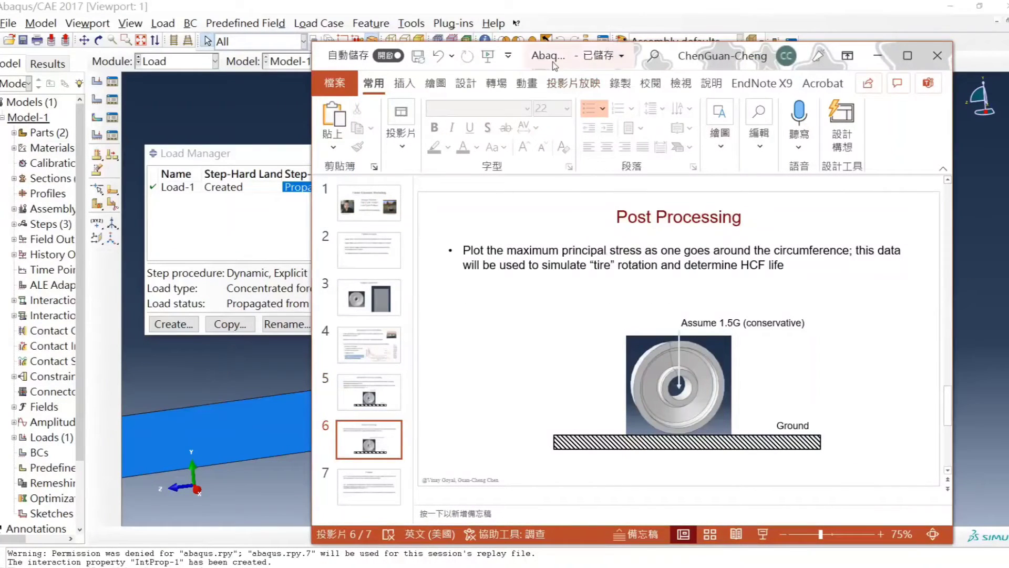
pyautogui.moveTo(559, 64); pyautogui.dragTo(688, 68)
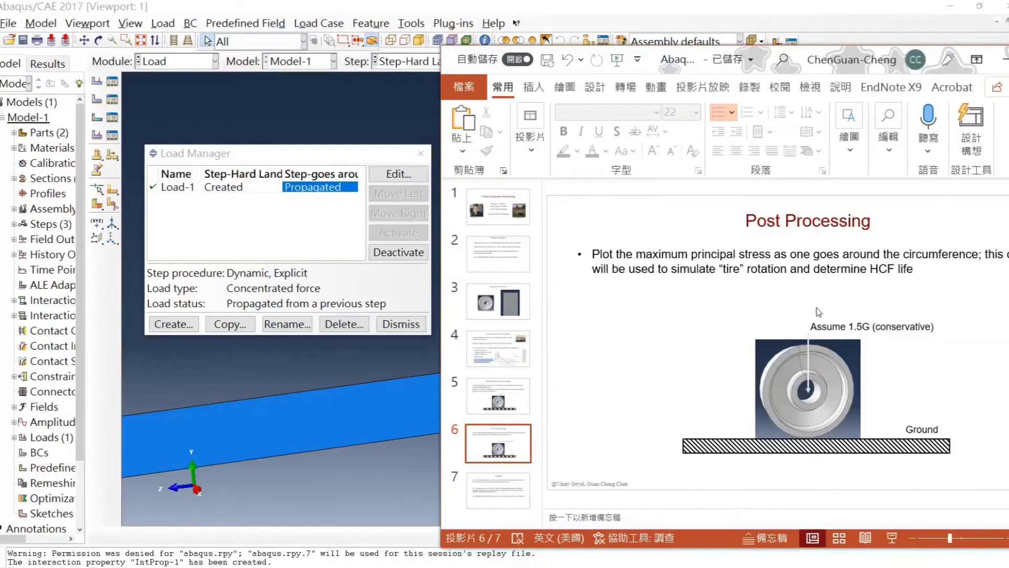
pyautogui.click(300, 213)
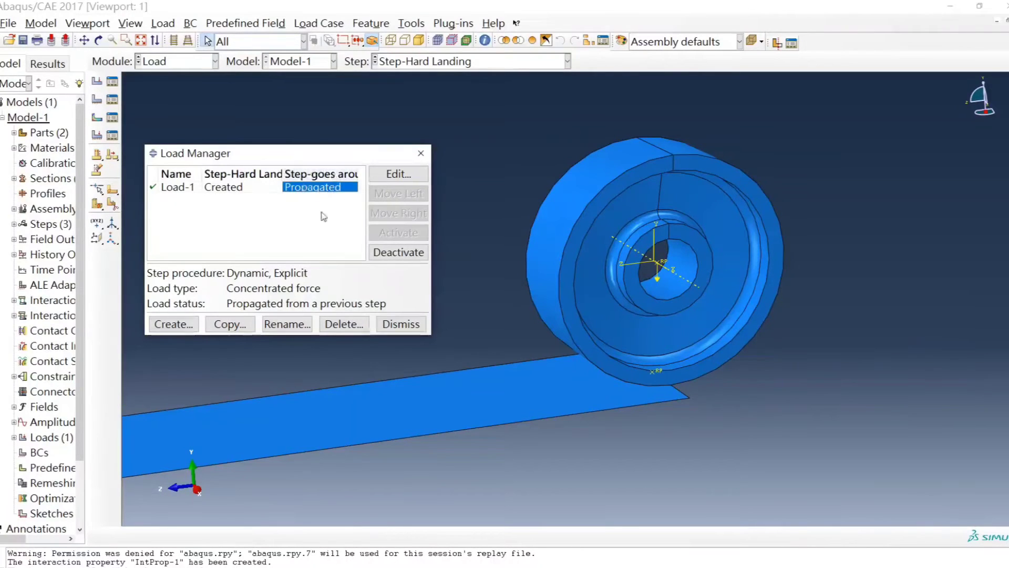
pyautogui.click(398, 255)
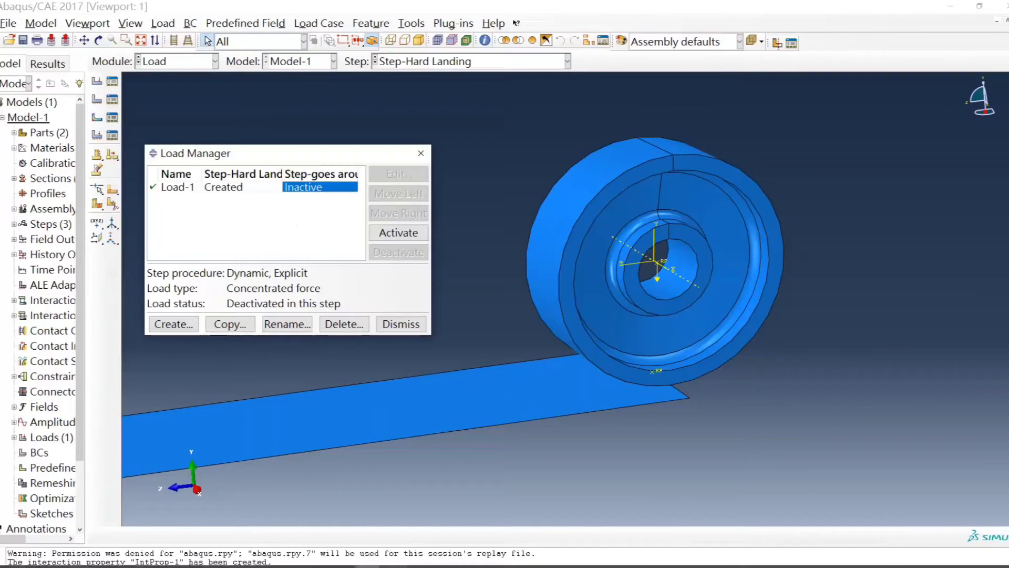
pyautogui.click(366, 566)
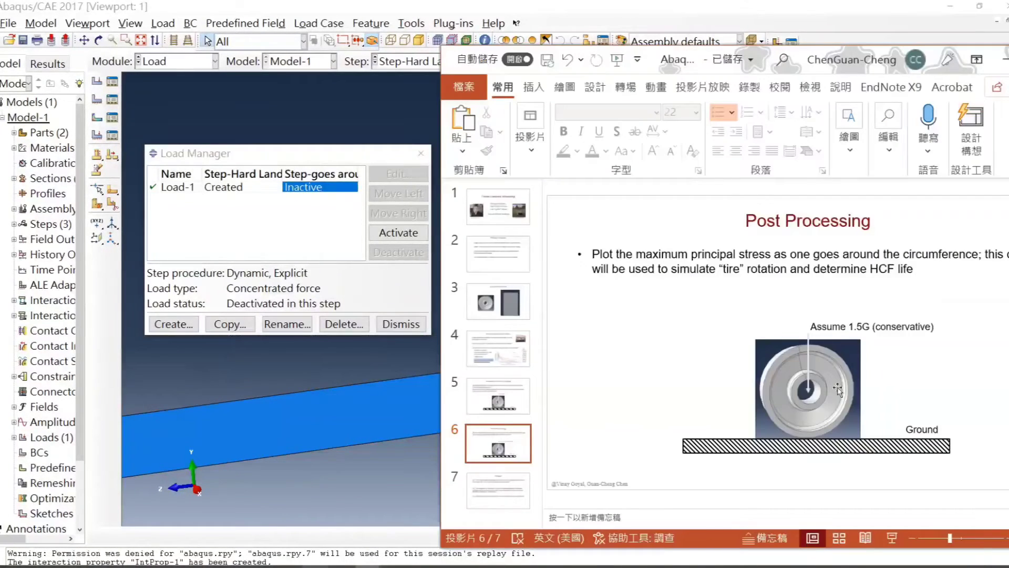
pyautogui.click(309, 241)
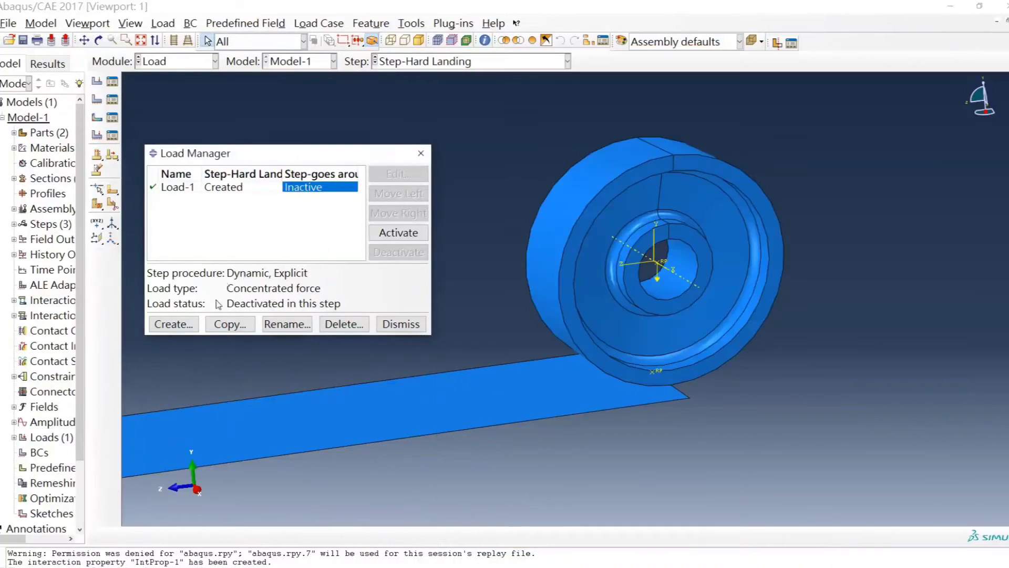
# Step: Create a concentrated force in Step-goes around the circumference on the reference point at the wheel's centre
pyautogui.click(173, 325)
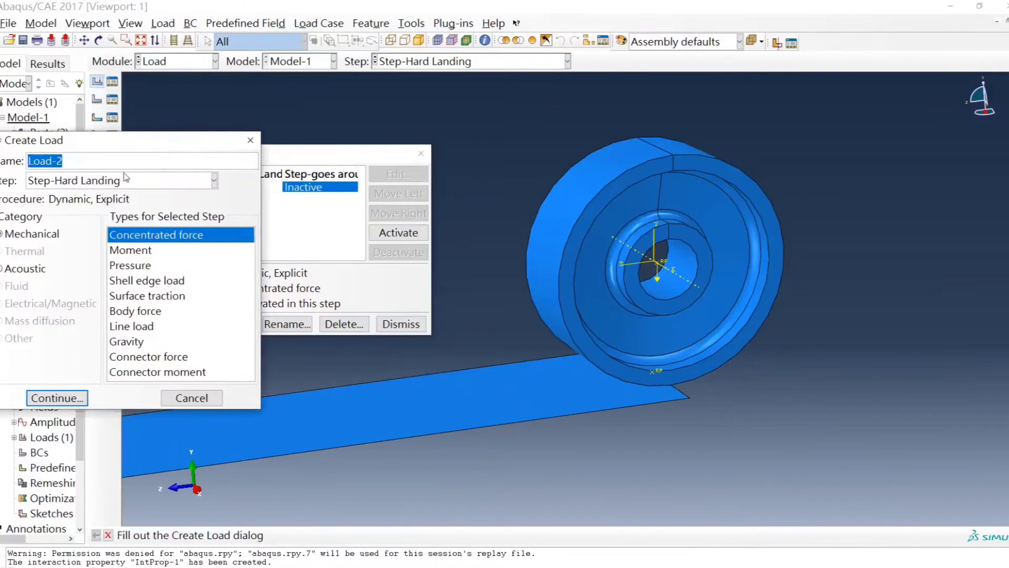
pyautogui.click(145, 184)
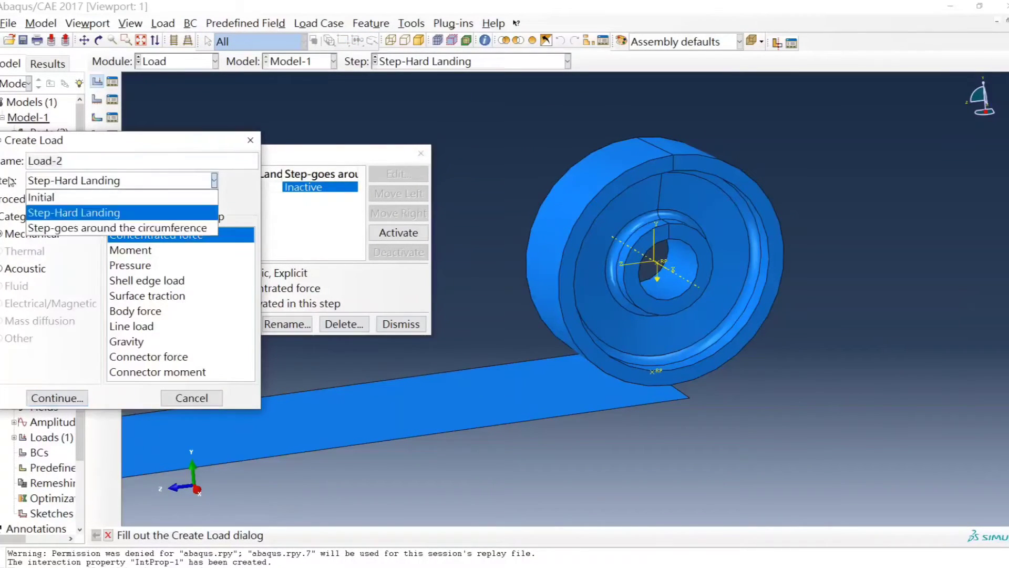
pyautogui.click(57, 228)
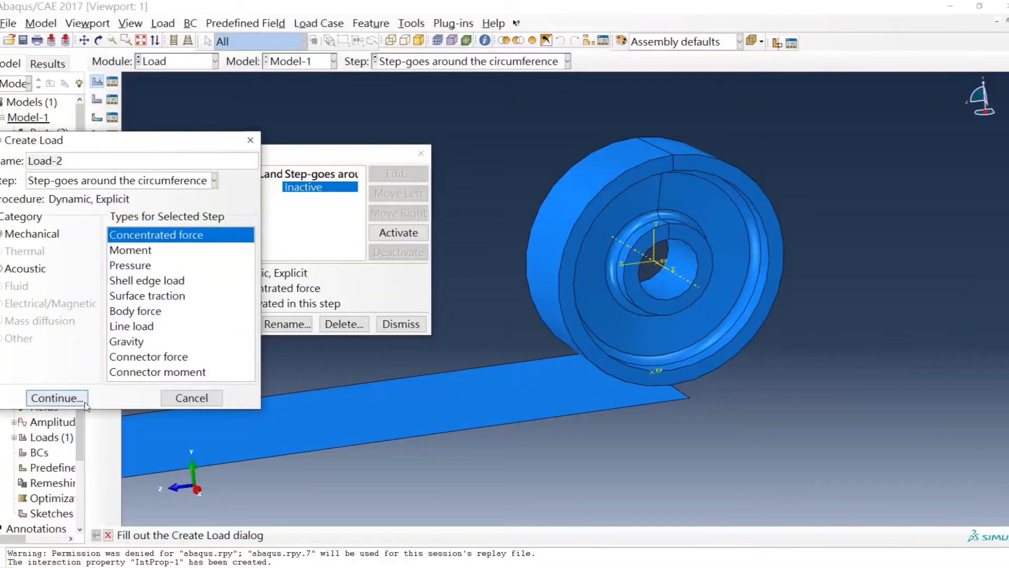
pyautogui.click(57, 398)
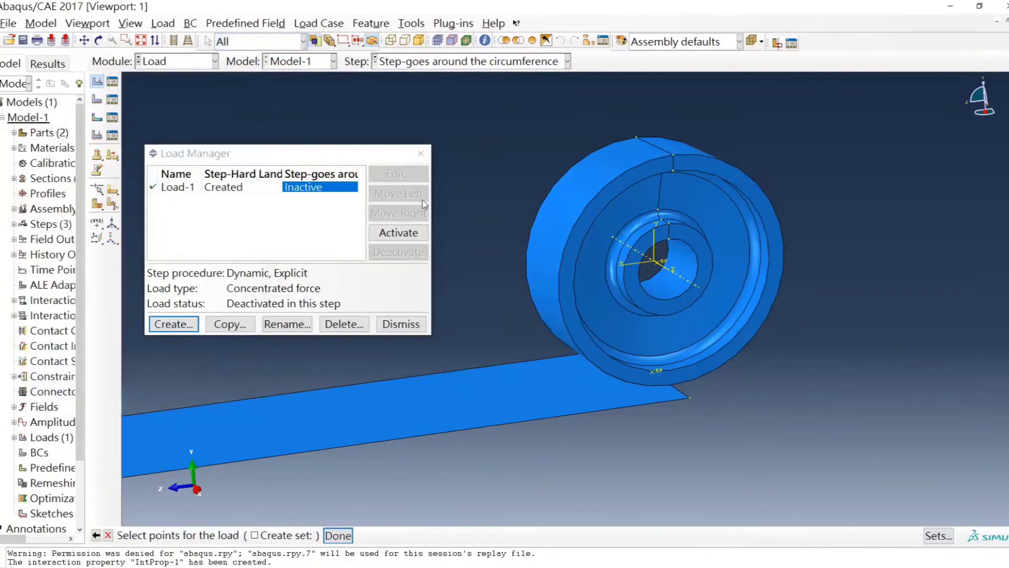
pyautogui.click(665, 262)
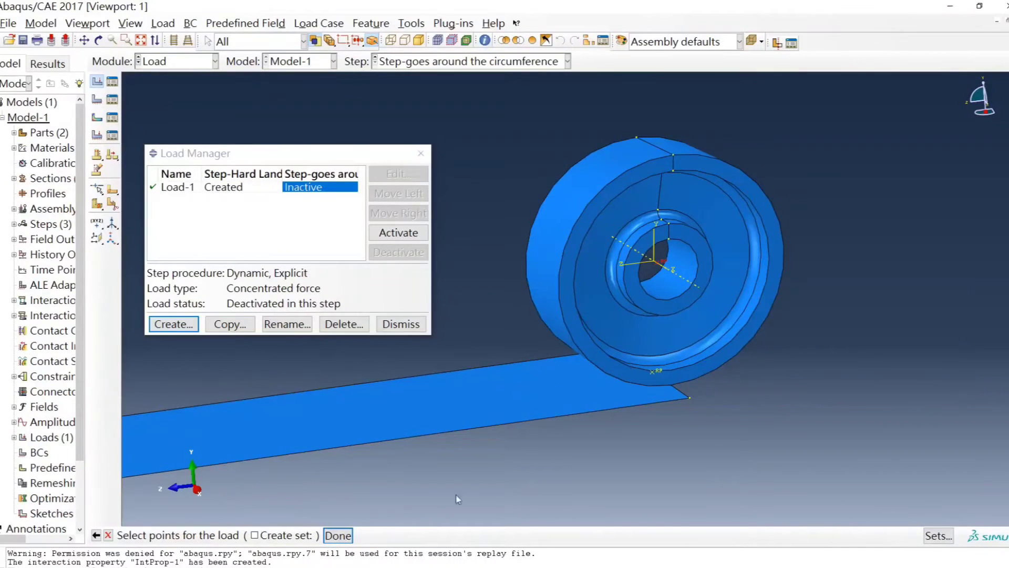
pyautogui.click(338, 535)
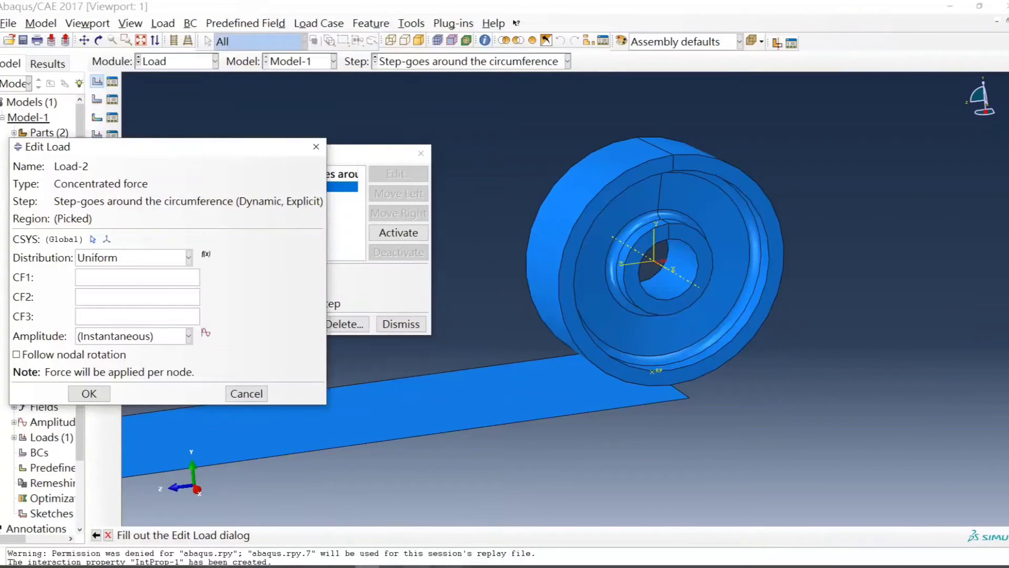
# Step: Divide 50031 by 2 in Calculator and set the new load's CF2 component to -25015.5
pyautogui.click(449, 566)
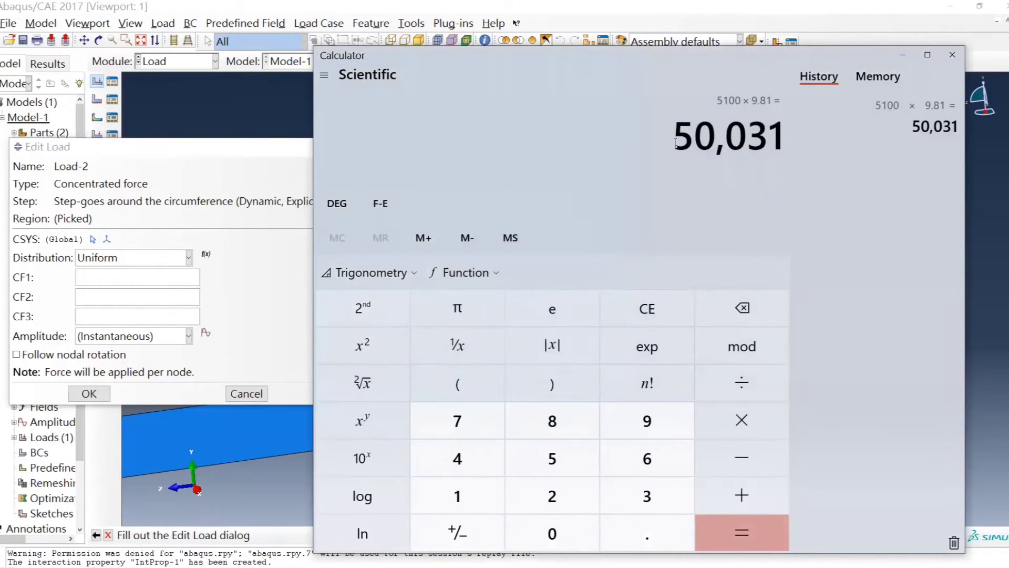
pyautogui.click(758, 378)
pyautogui.click(552, 496)
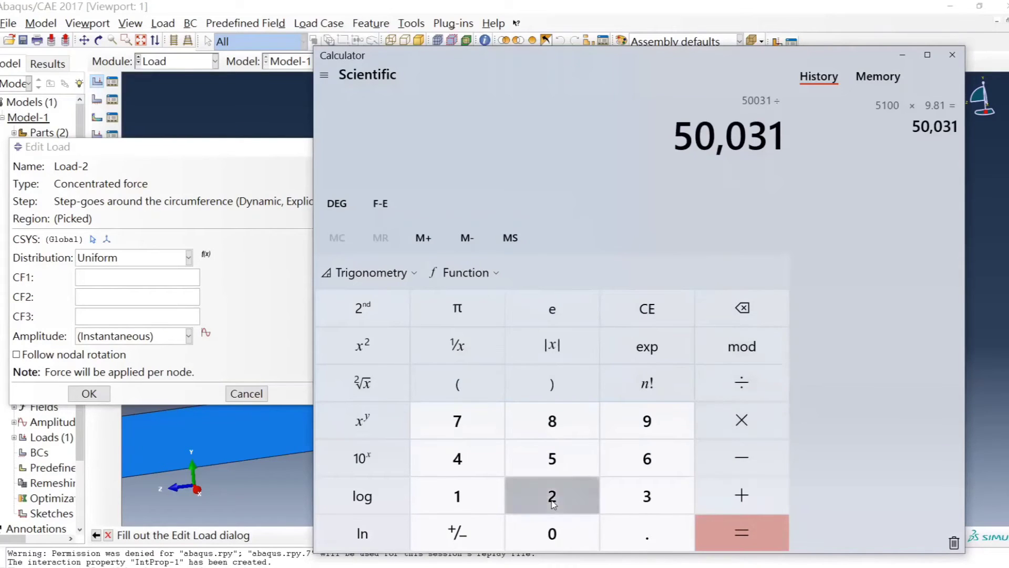
pyautogui.click(725, 532)
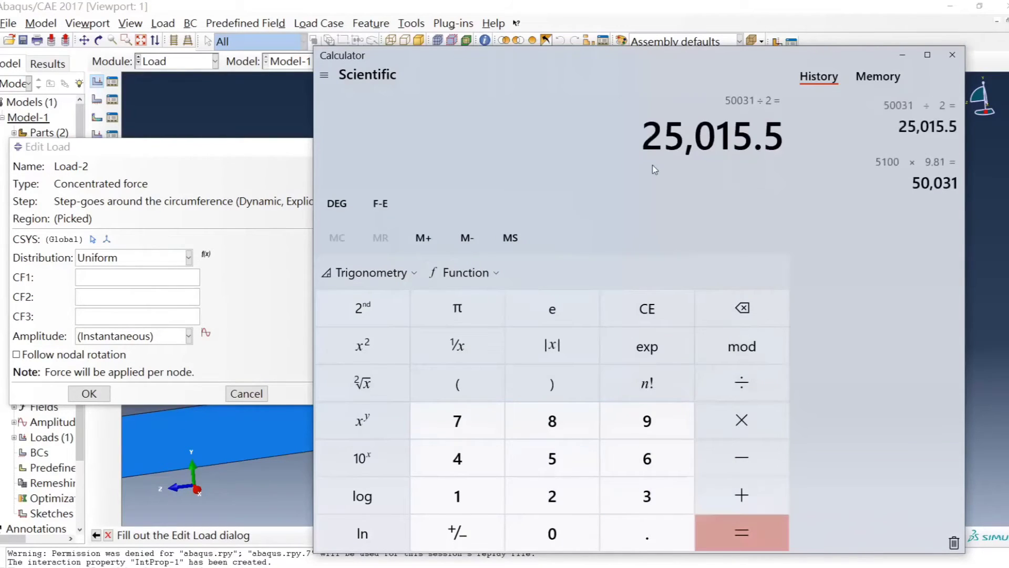
pyautogui.click(132, 297)
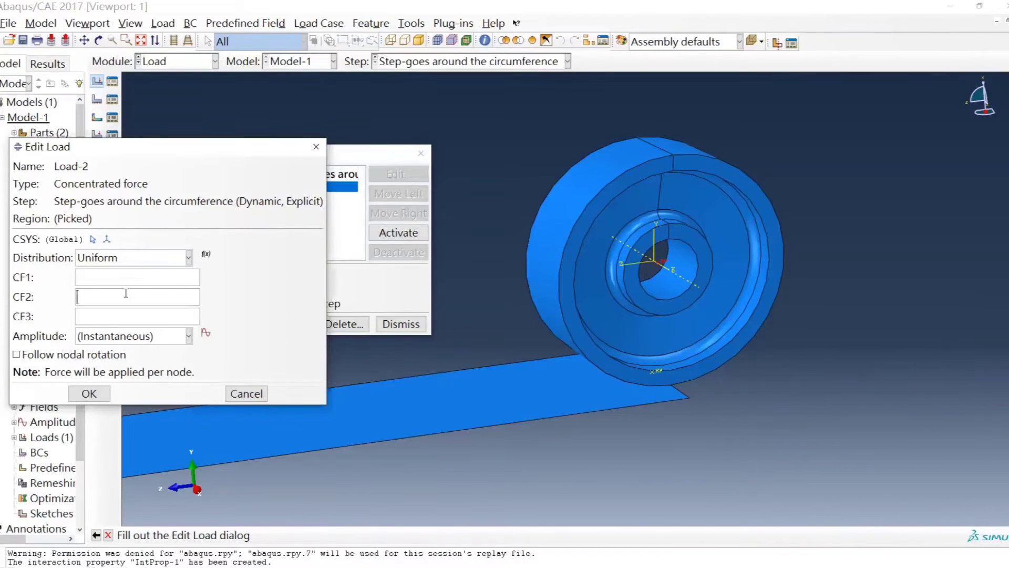
pyautogui.write('-25015.5')
pyautogui.moveTo(136, 297); pyautogui.dragTo(64, 297)
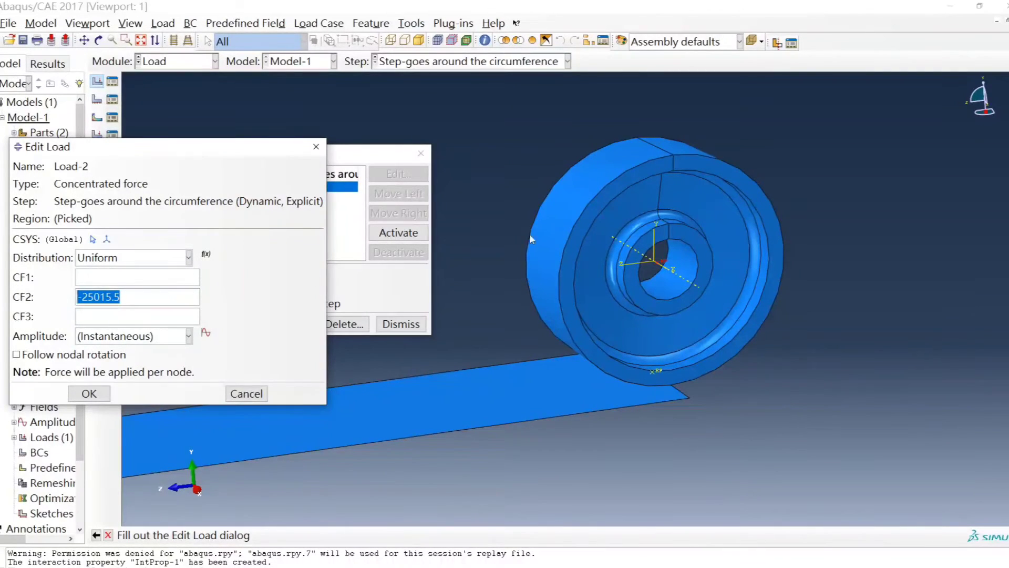
# Step: Keep the load's amplitude as (Instantaneous), finish the load and close the Load Manager
pyautogui.click(185, 338)
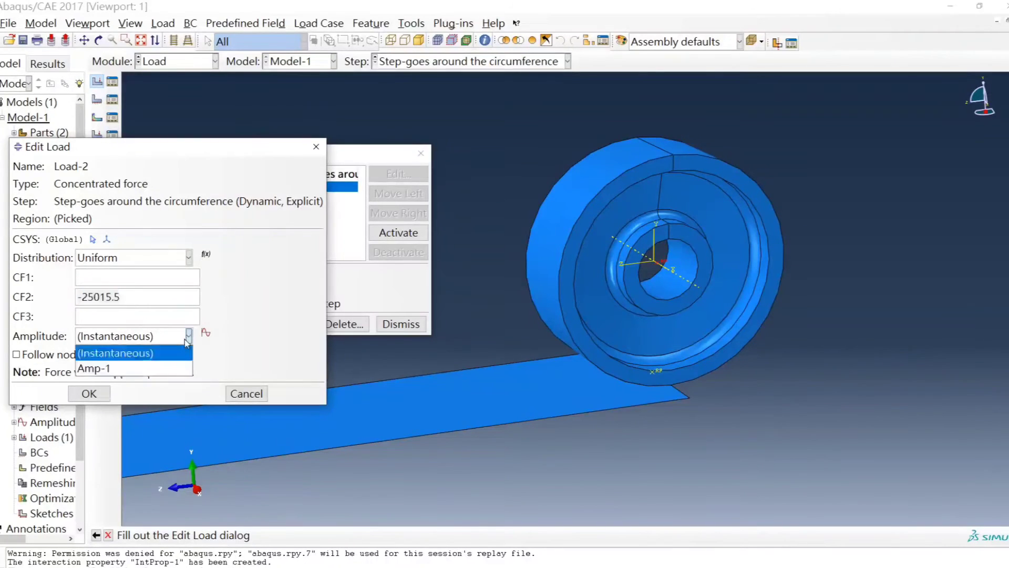
pyautogui.click(120, 353)
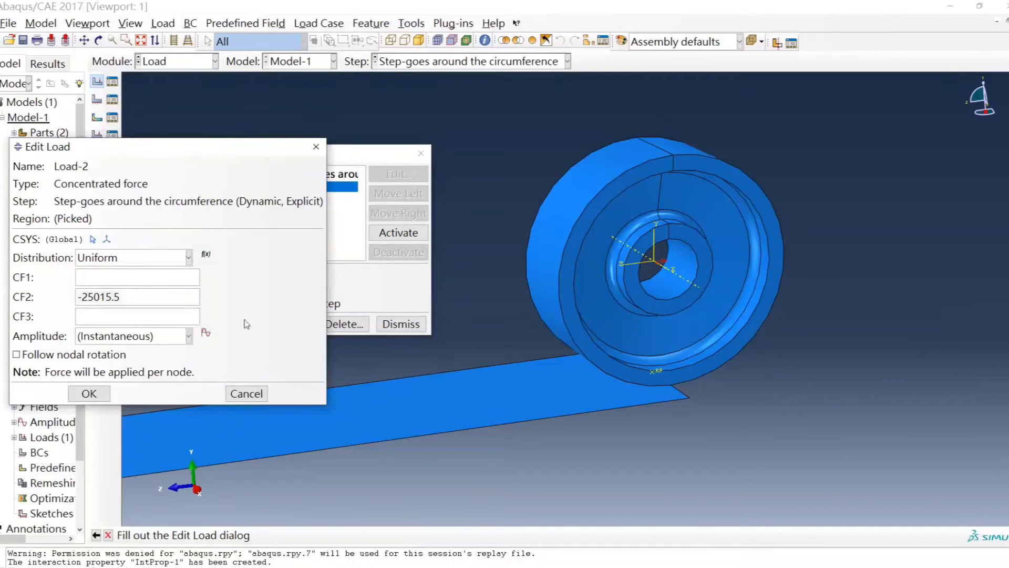
pyautogui.click(126, 341)
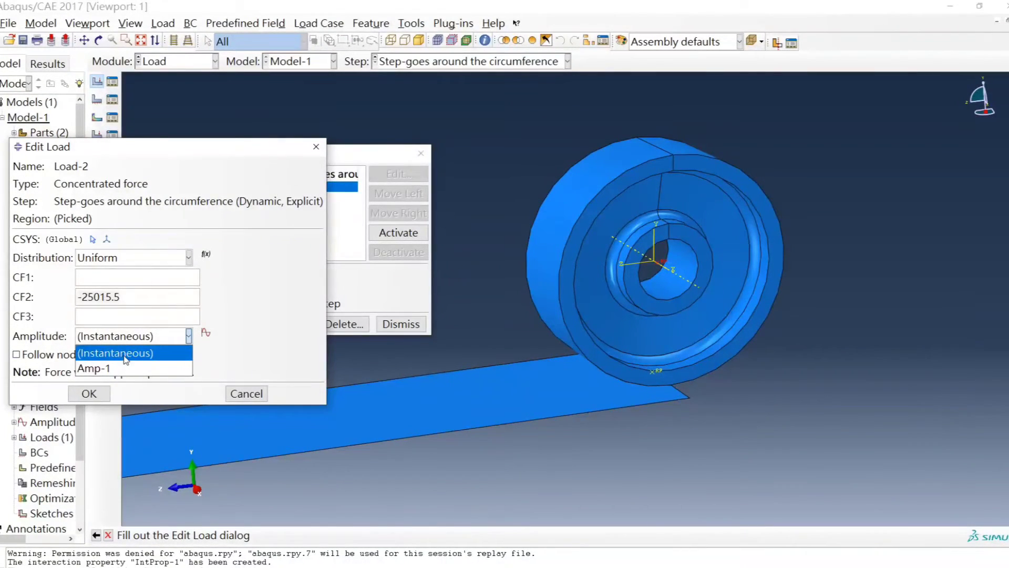
pyautogui.click(125, 357)
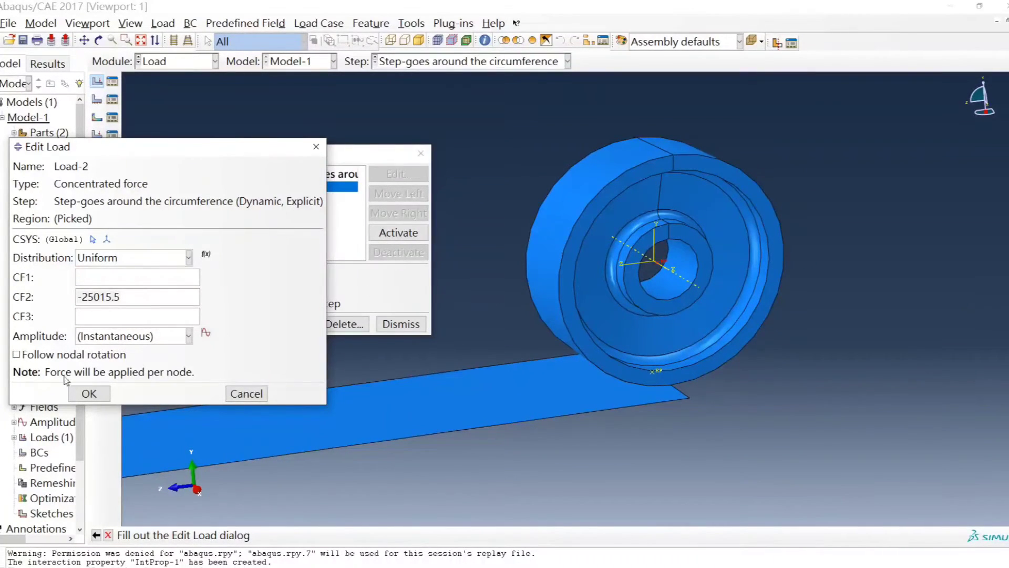
pyautogui.click(91, 393)
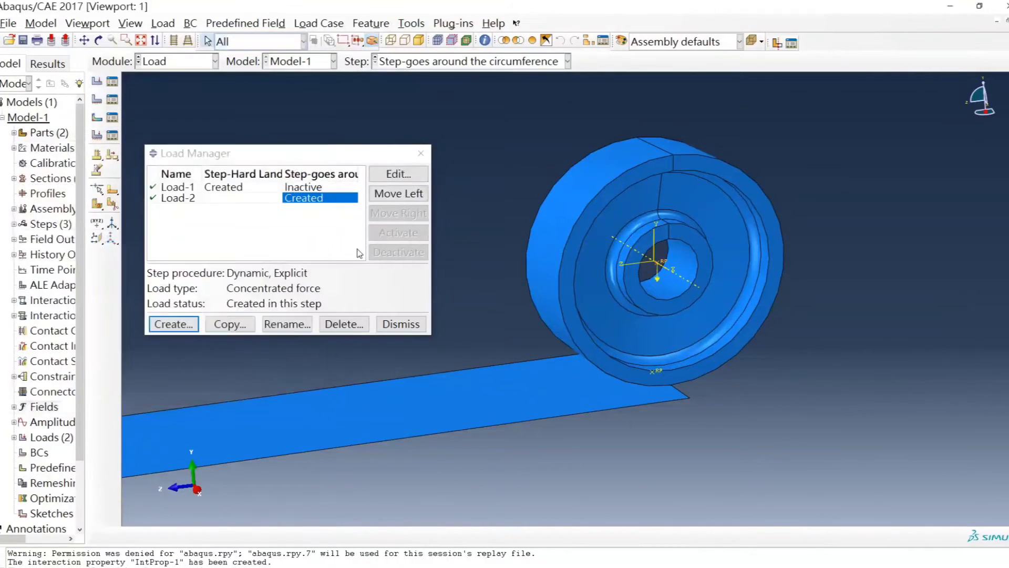
pyautogui.click(420, 153)
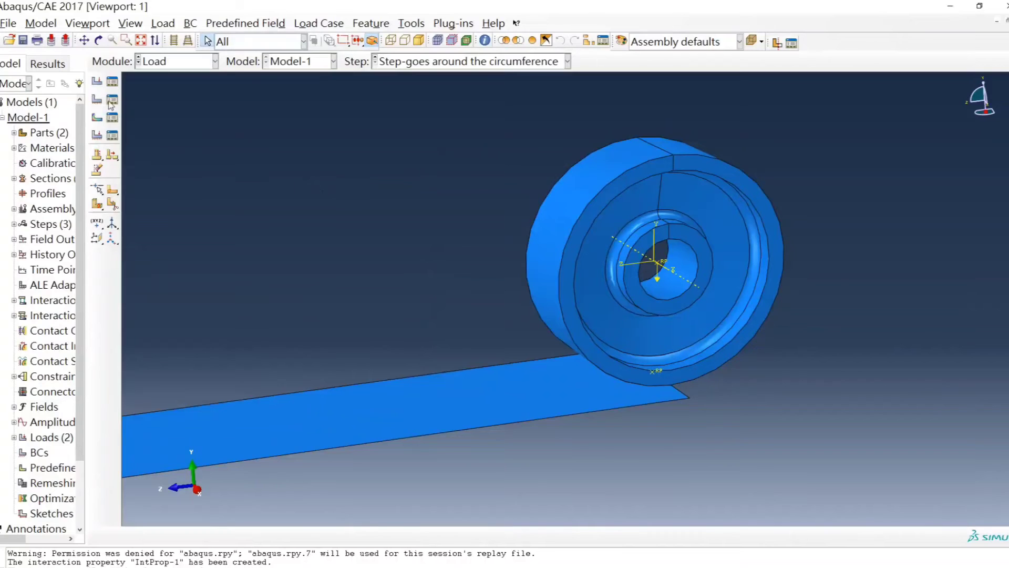
# Step: Start a Symmetry/Antisymmetry/Encastre boundary condition in the Initial step
pyautogui.keyDown('ctrl'); pyautogui.keyDown('alt'); pyautogui.moveTo(137, 112); pyautogui.dragTo(172, 124); pyautogui.keyUp('alt'); pyautogui.keyUp('ctrl')
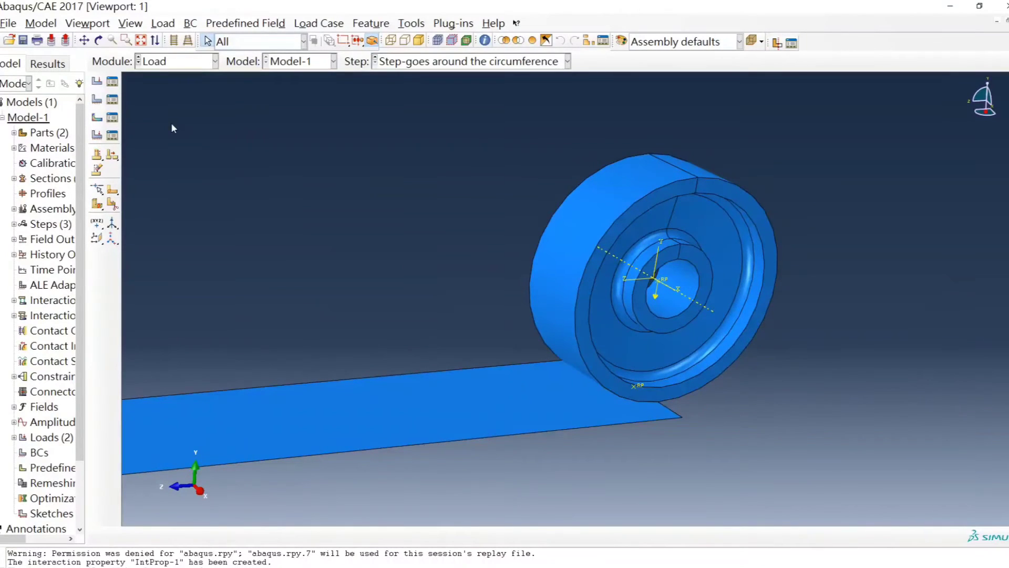
pyautogui.click(97, 100)
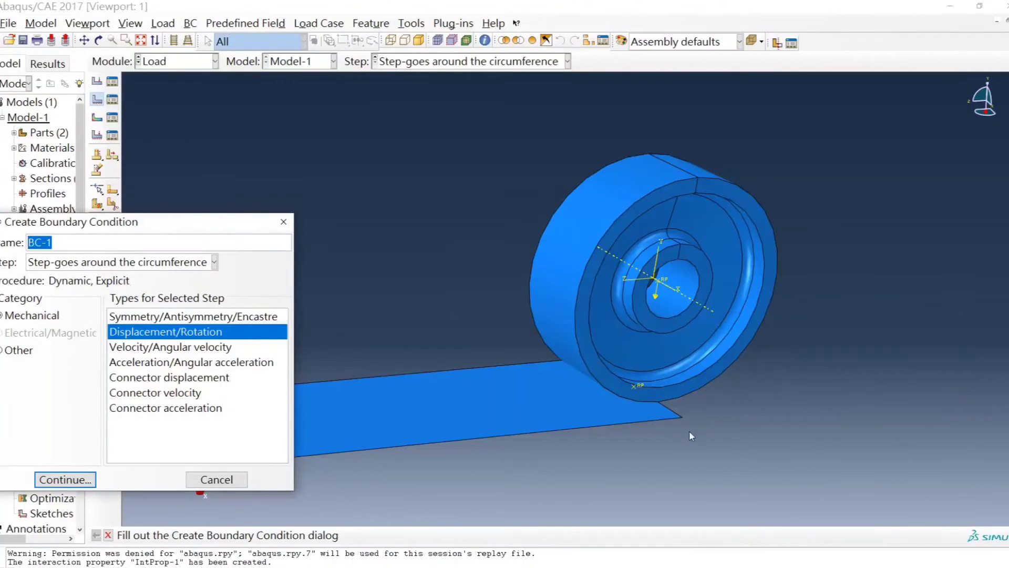
pyautogui.keyDown('ctrl'); pyautogui.keyDown('alt'); pyautogui.moveTo(510, 351); pyautogui.dragTo(756, 376, button='middle'); pyautogui.keyUp('alt'); pyautogui.keyUp('ctrl')
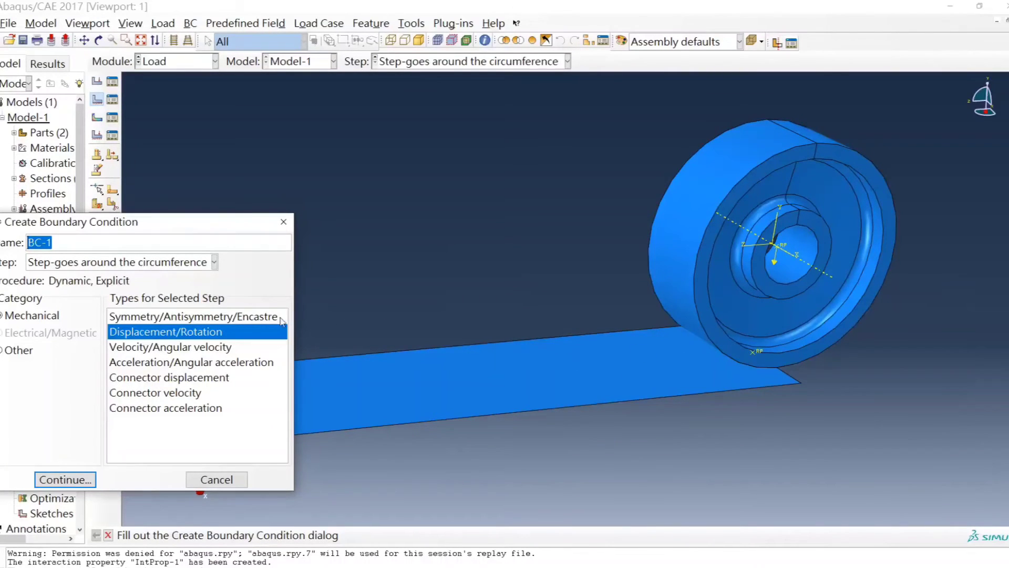
pyautogui.click(250, 316)
pyautogui.click(88, 264)
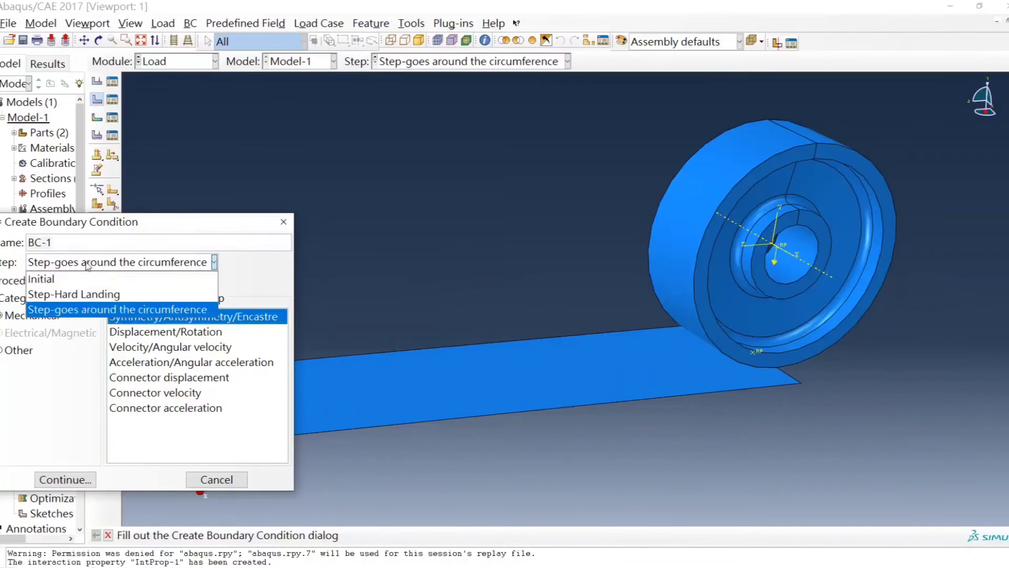
pyautogui.click(61, 283)
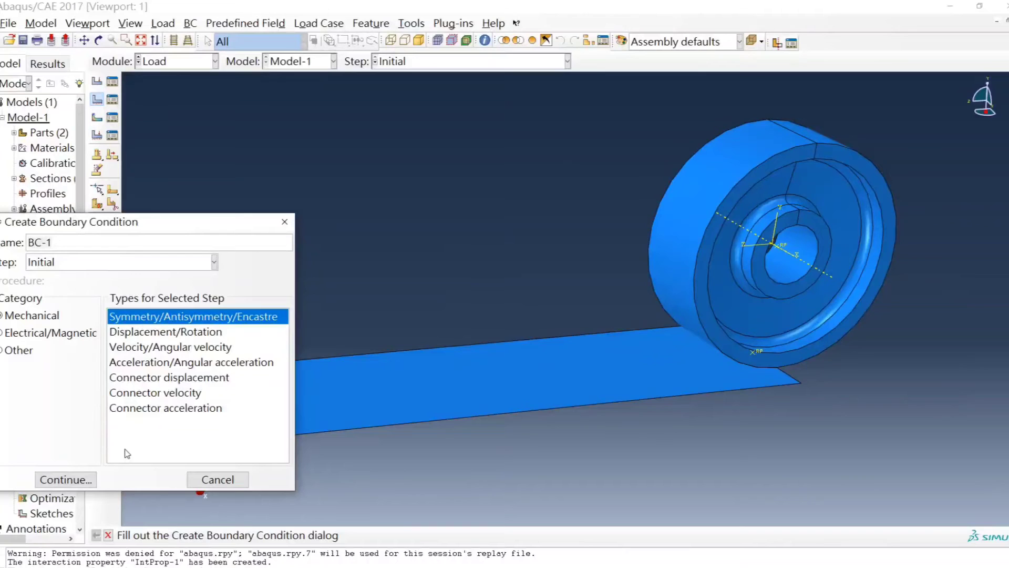
pyautogui.click(78, 479)
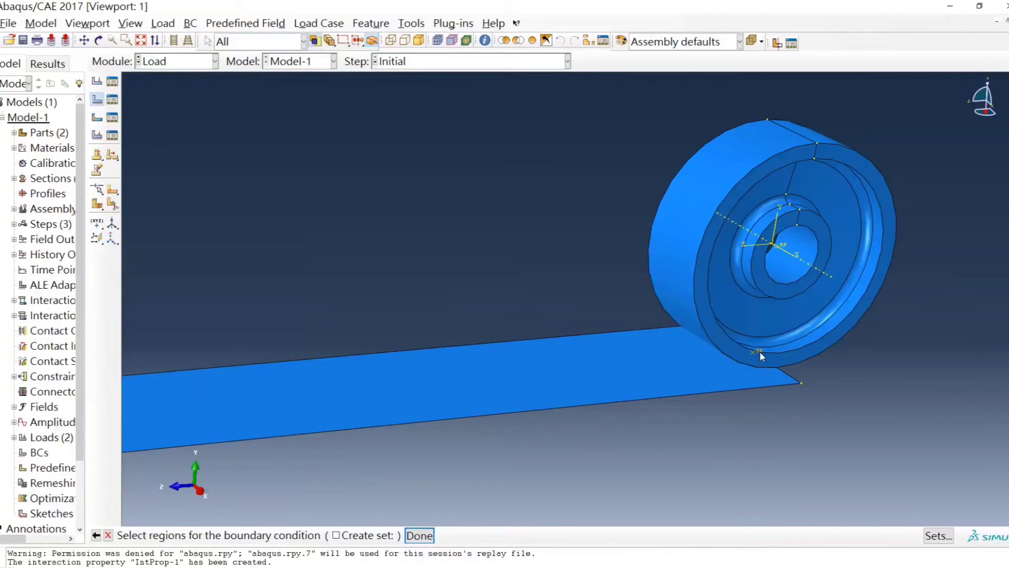
# Step: Apply the boundary condition to the ground's reference point as ENCASTRE, fixing all displacements and rotations
pyautogui.scroll(-2, 671, 437)
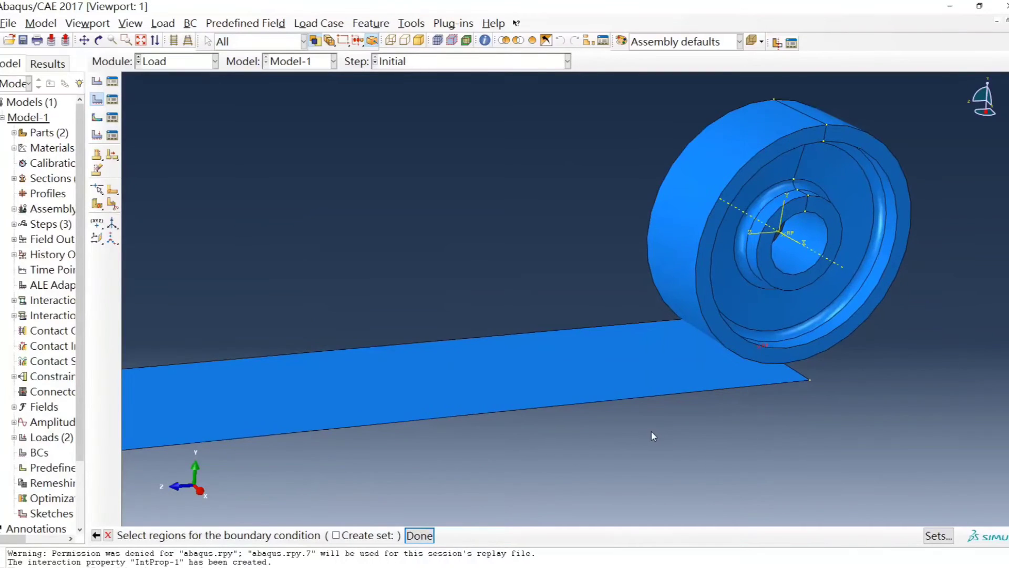
pyautogui.keyDown('ctrl'); pyautogui.keyDown('alt'); pyautogui.moveTo(502, 431); pyautogui.dragTo(648, 352, button='middle'); pyautogui.keyUp('alt'); pyautogui.keyUp('ctrl')
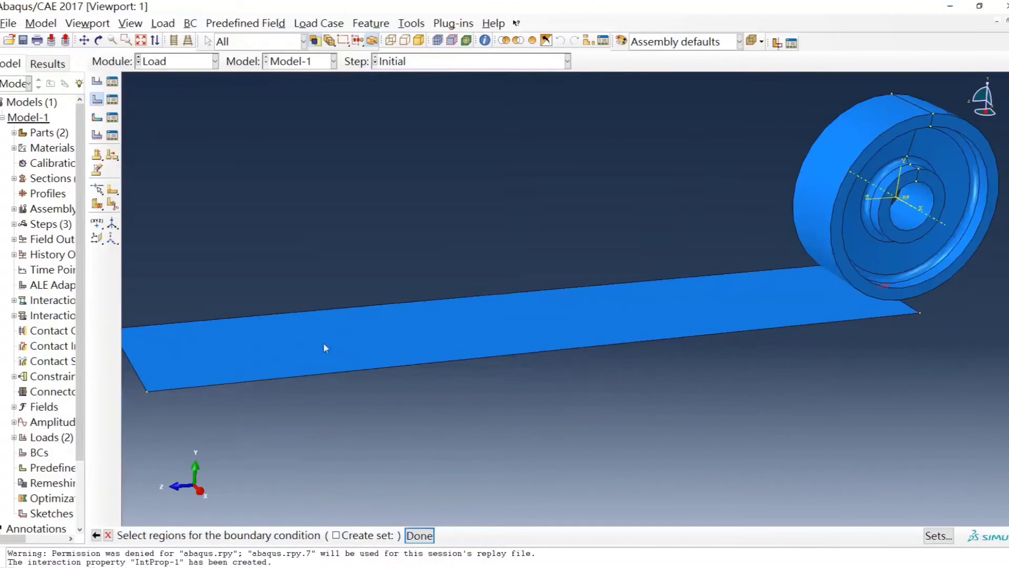
pyautogui.keyDown('ctrl'); pyautogui.keyDown('alt'); pyautogui.moveTo(808, 342); pyautogui.dragTo(597, 367, button='middle'); pyautogui.keyUp('alt'); pyautogui.keyUp('ctrl')
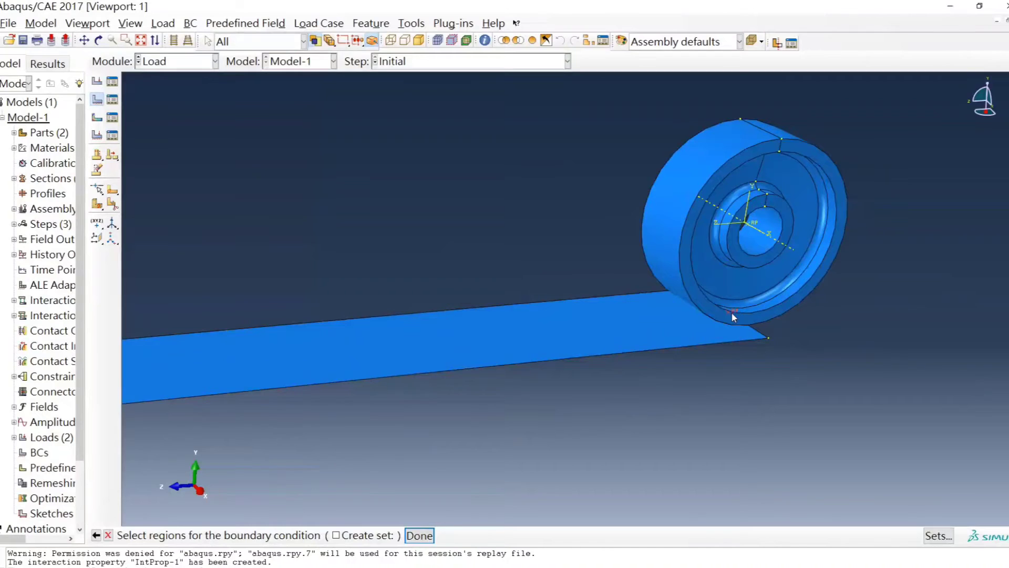
pyautogui.keyDown('ctrl'); pyautogui.keyDown('alt'); pyautogui.moveTo(525, 408); pyautogui.dragTo(565, 411, button='middle'); pyautogui.keyUp('alt'); pyautogui.keyUp('ctrl')
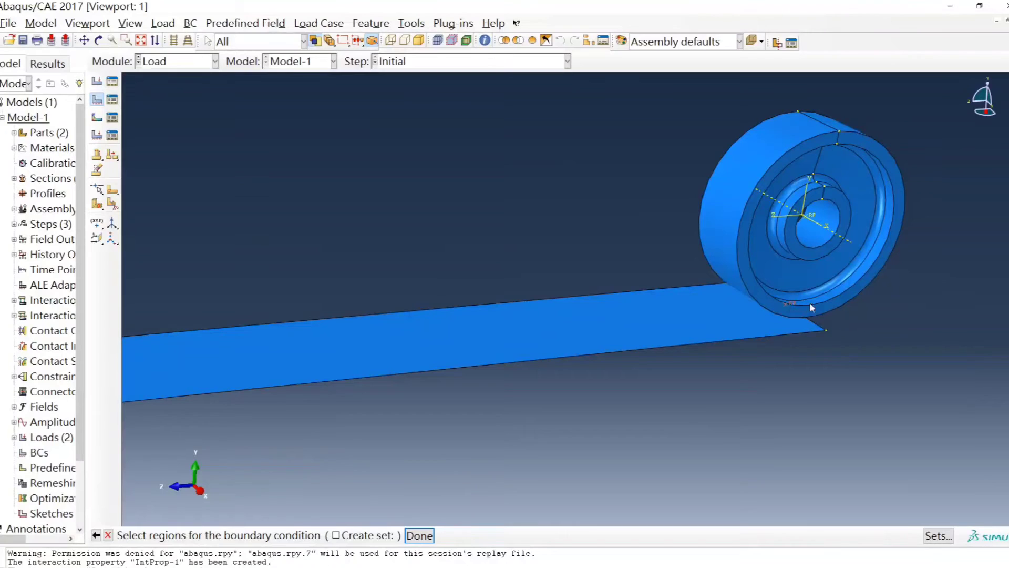
pyautogui.click(419, 535)
pyautogui.moveTo(165, 240); pyautogui.dragTo(254, 172)
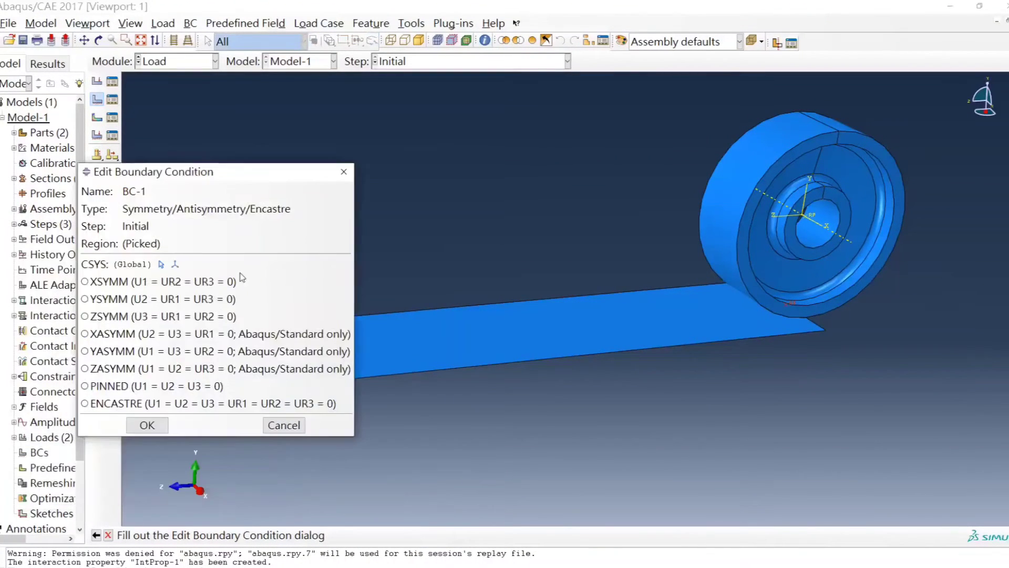
pyautogui.click(190, 404)
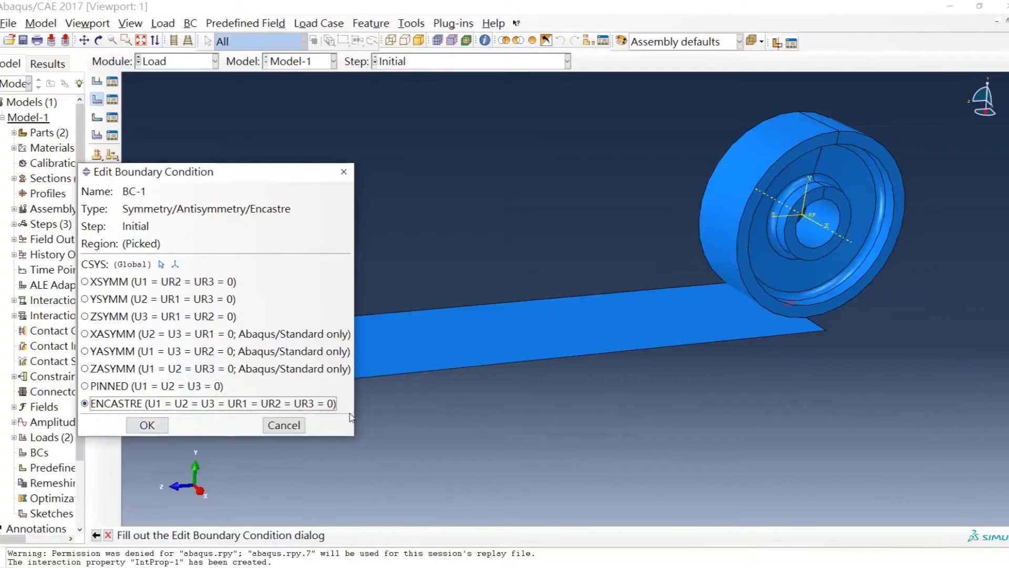
pyautogui.click(146, 425)
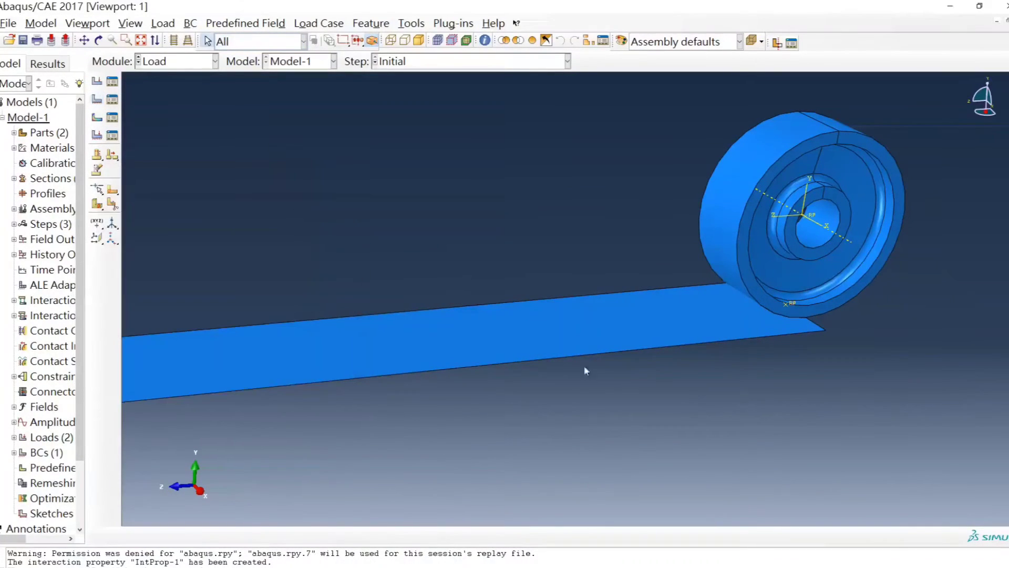
# Step: Start a second boundary condition of type Displacement/Rotation in Step-Hard Landing
pyautogui.keyDown('ctrl'); pyautogui.keyDown('alt'); pyautogui.moveTo(607, 254); pyautogui.dragTo(605, 256, button='middle'); pyautogui.keyUp('alt'); pyautogui.keyUp('ctrl')
pyautogui.moveTo(605, 256); pyautogui.dragTo(453, 315)
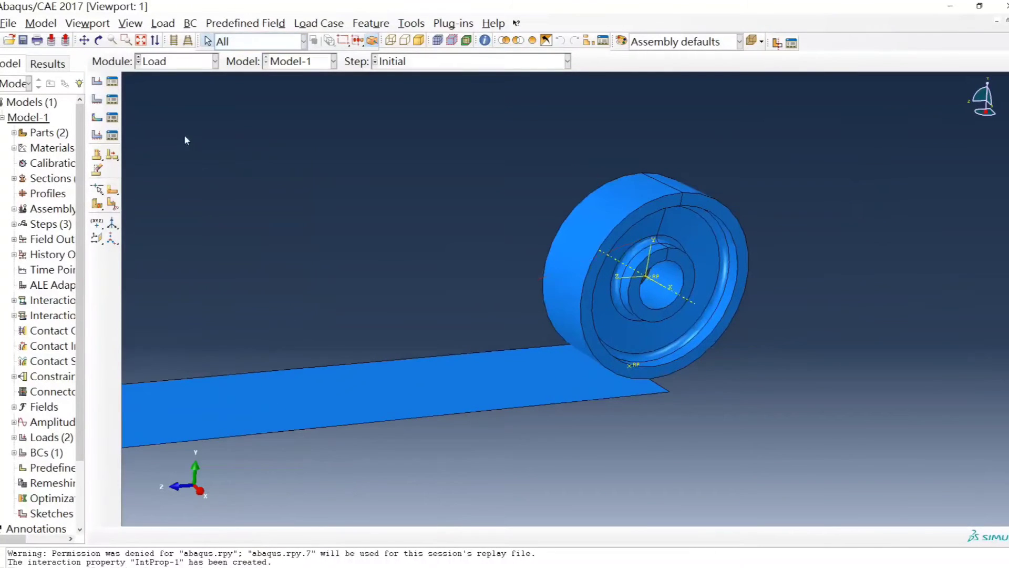
pyautogui.click(97, 99)
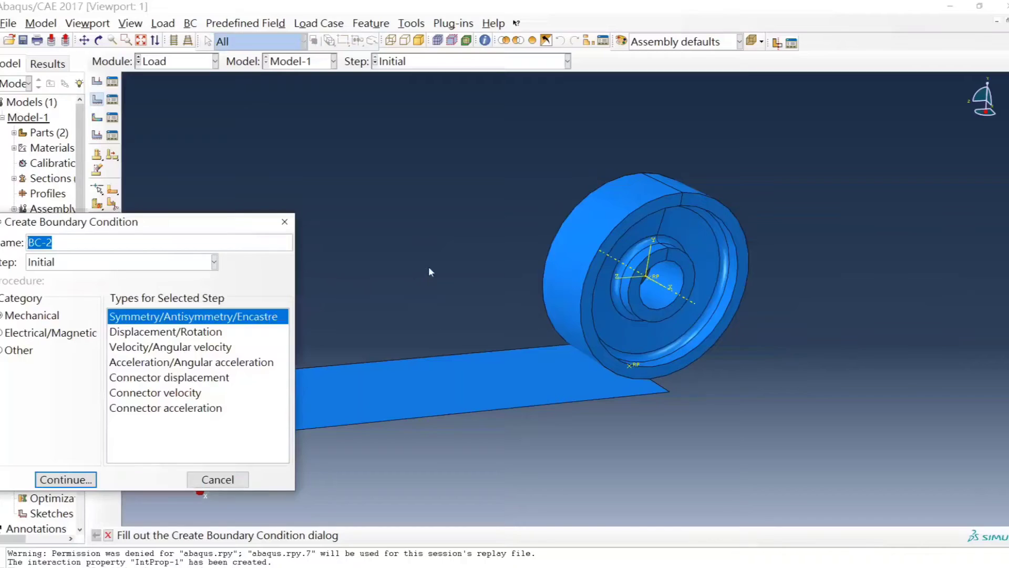
pyautogui.keyDown('ctrl'); pyautogui.keyDown('alt'); pyautogui.moveTo(669, 344); pyautogui.dragTo(595, 359, button='middle'); pyautogui.keyUp('alt'); pyautogui.keyUp('ctrl')
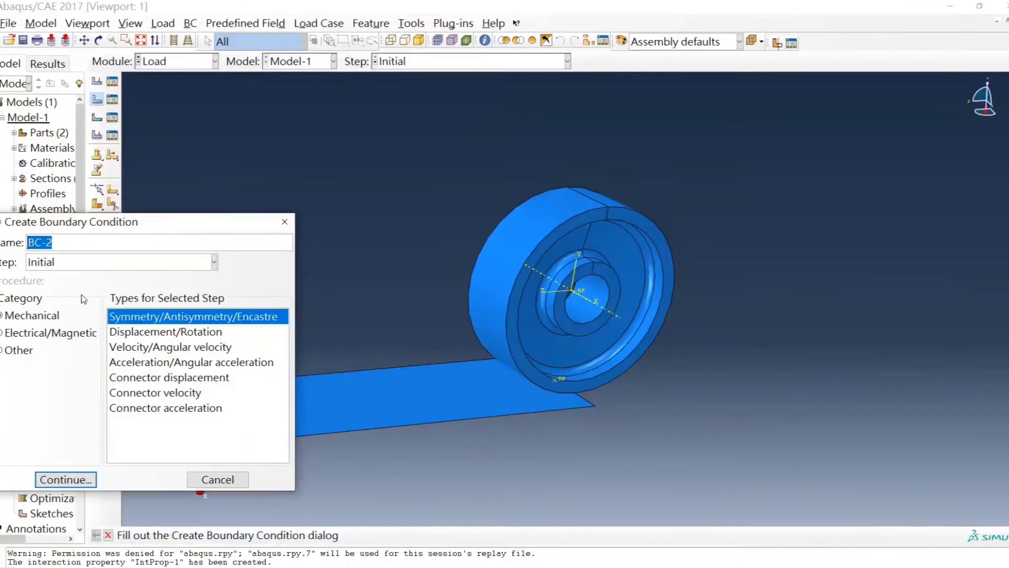
pyautogui.click(159, 332)
pyautogui.click(165, 262)
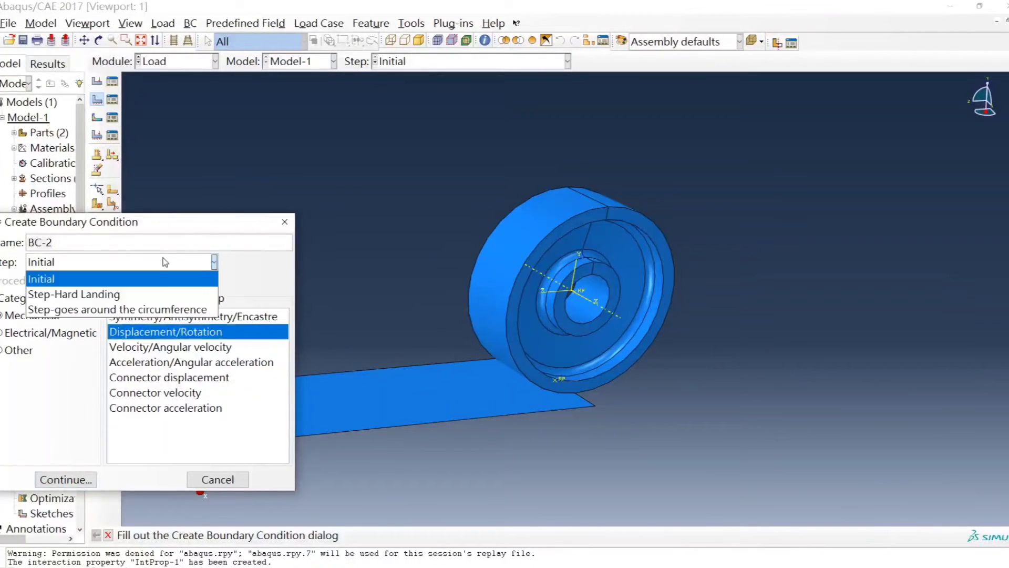
pyautogui.click(137, 296)
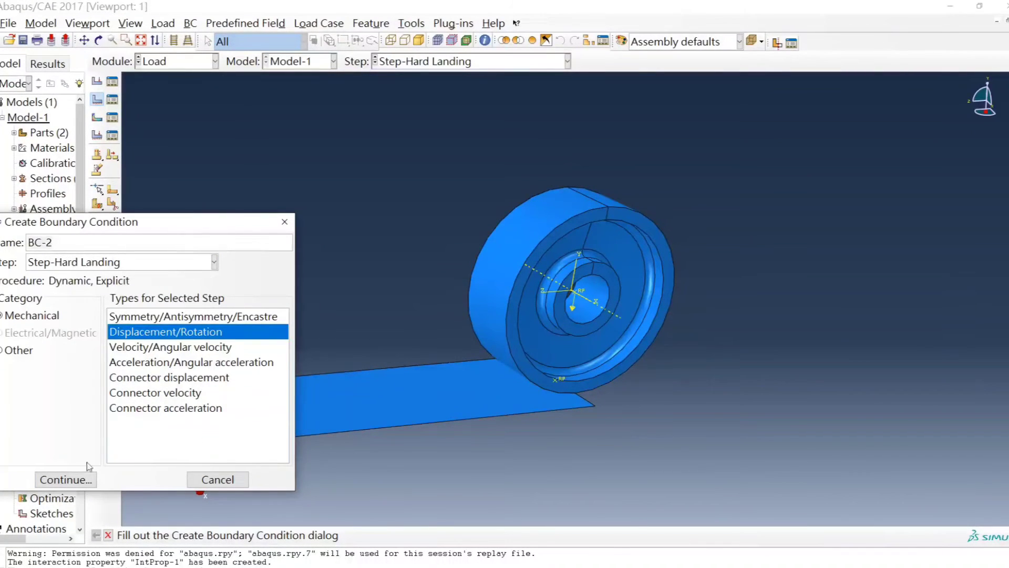
pyautogui.click(65, 479)
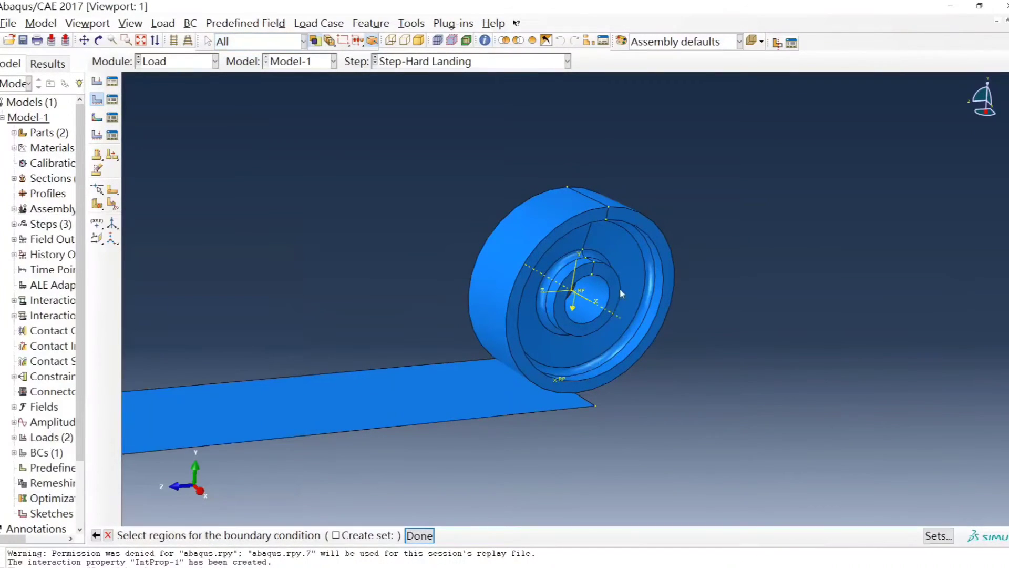
# Step: Assign the boundary condition to the reference point at the wheel's centre and fix U1 and U3 at 0
pyautogui.click(580, 291)
pyautogui.click(418, 535)
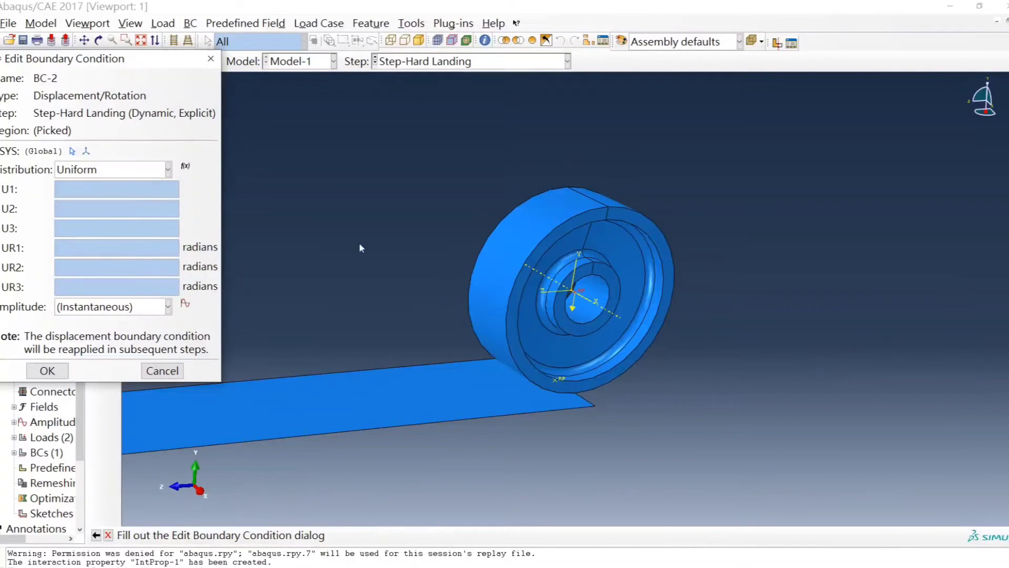
pyautogui.click(7, 189)
pyautogui.click(6, 229)
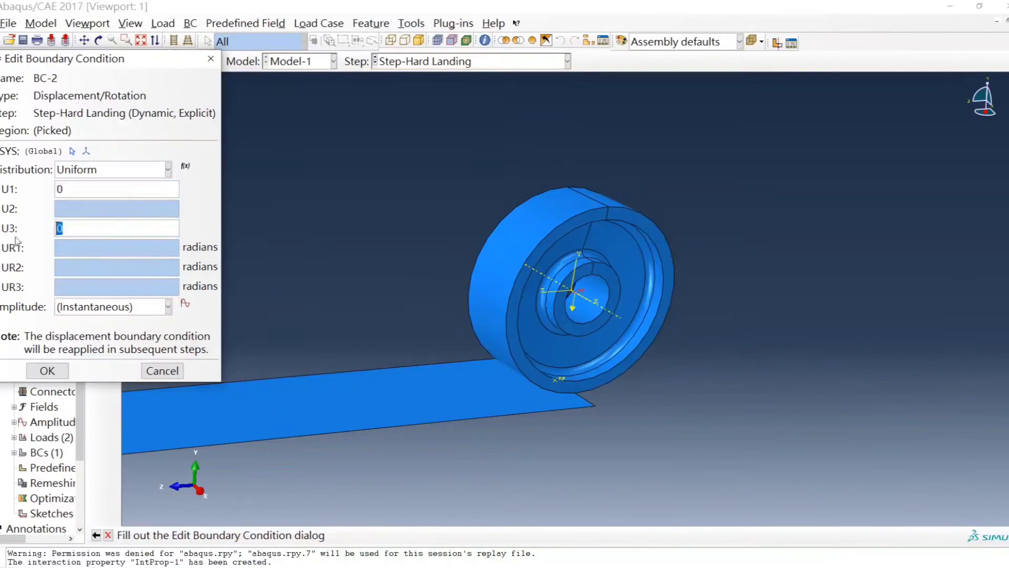
pyautogui.click(47, 371)
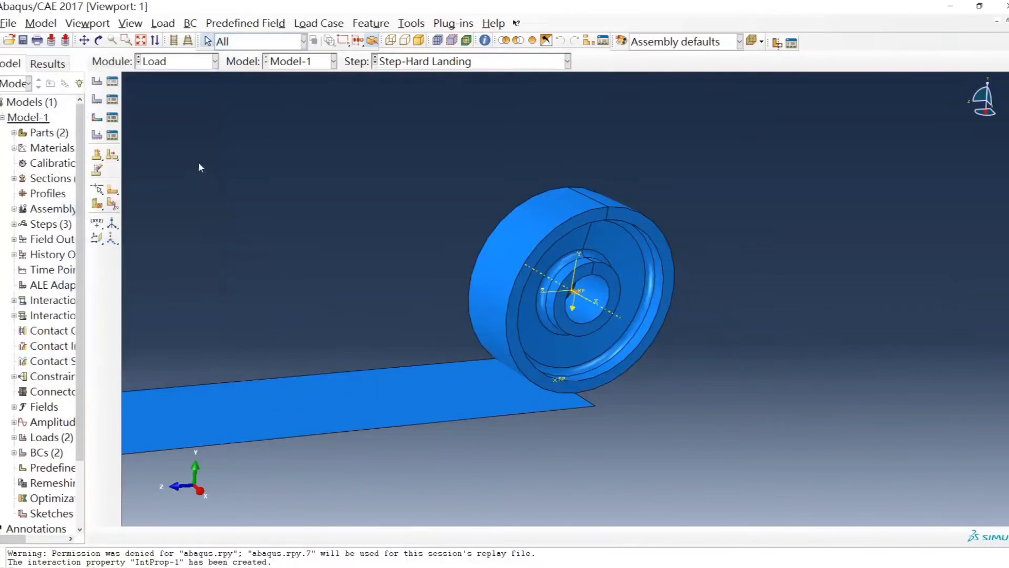
# Step: Deactivate BC-2 in Step-goes around the circumference through the Boundary Condition Manager, widening the step columns for readability
pyautogui.click(112, 100)
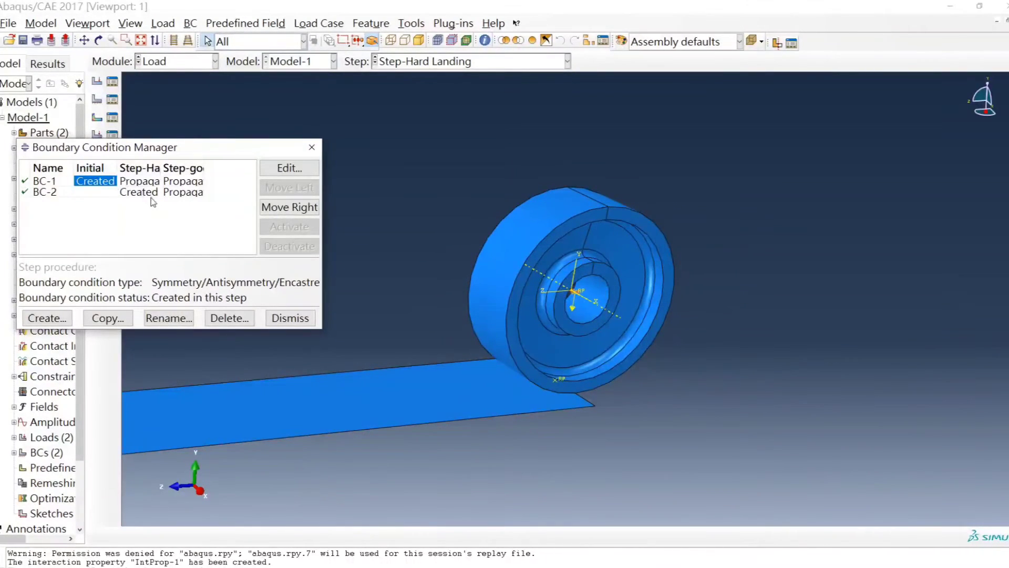
pyautogui.click(139, 193)
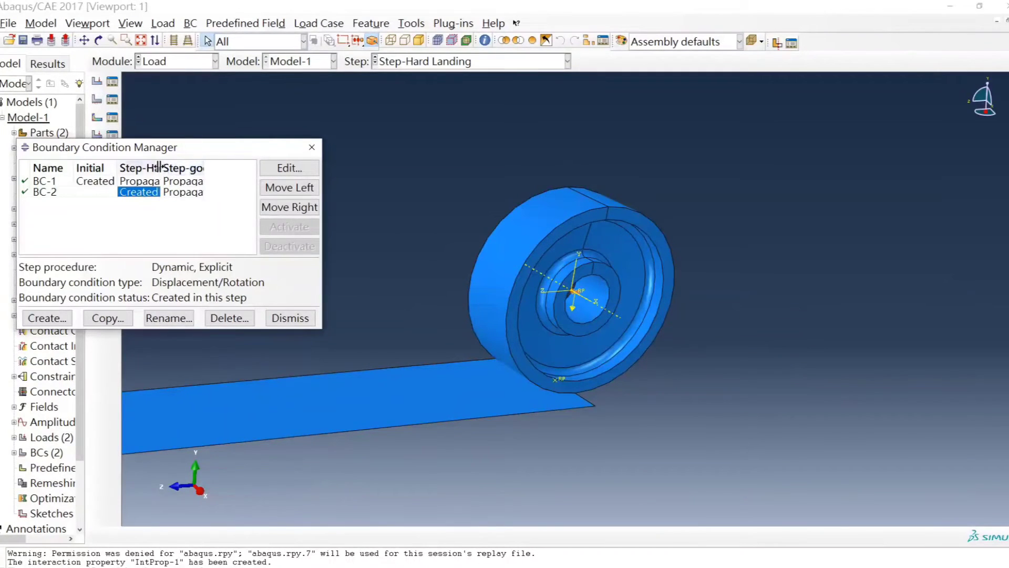
pyautogui.moveTo(161, 168); pyautogui.dragTo(182, 170)
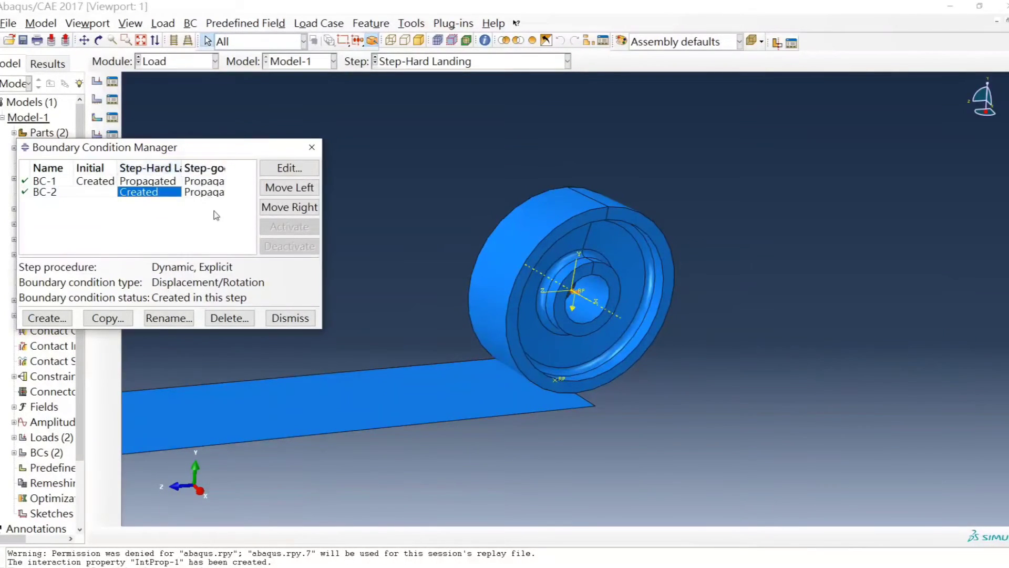
pyautogui.click(205, 193)
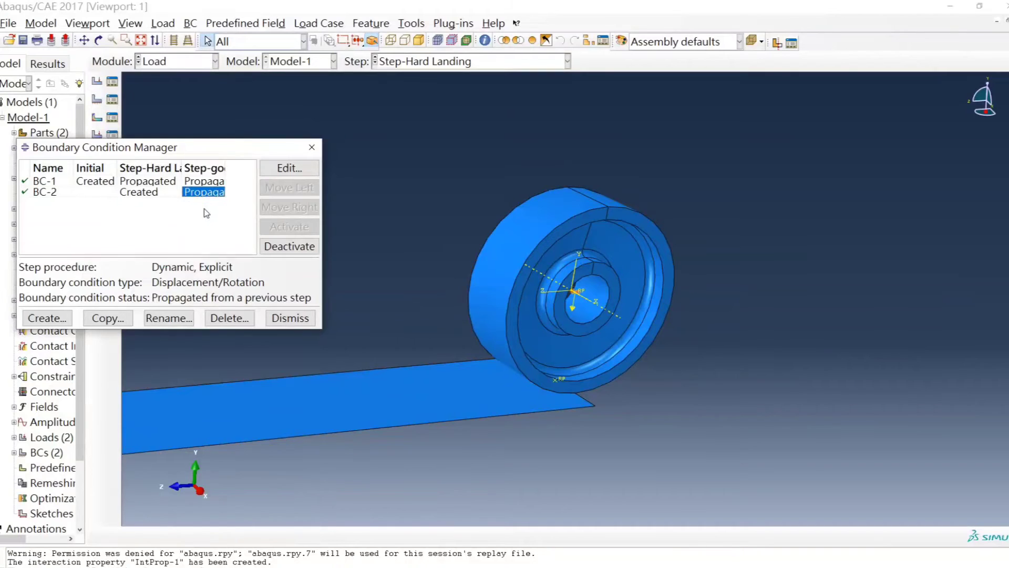
pyautogui.doubleClick(227, 167)
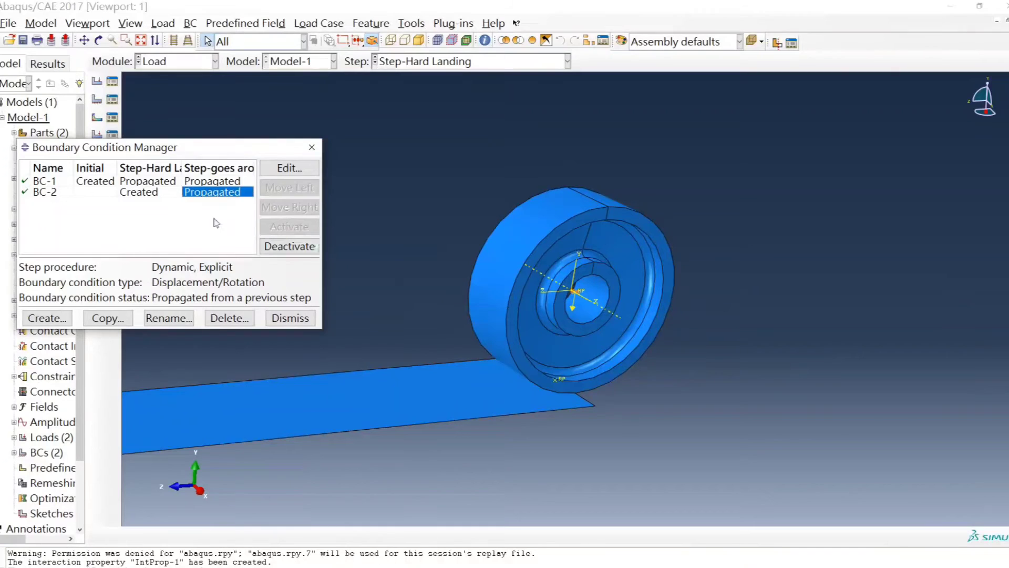
pyautogui.click(295, 247)
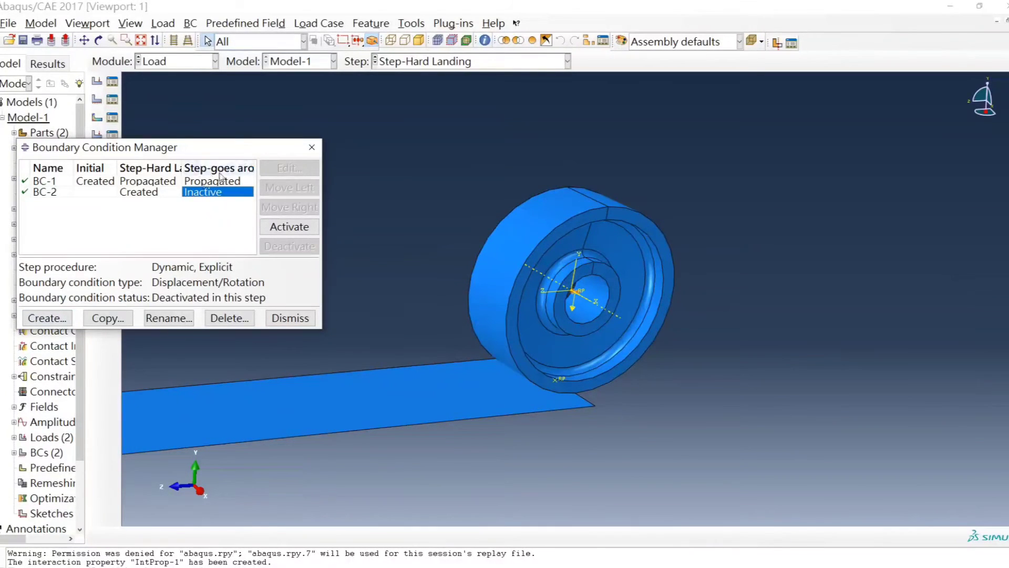
# Step: Start a third Displacement/Rotation boundary condition in Step-Hard Landing on the reference point at the wheel's centre
pyautogui.click(48, 319)
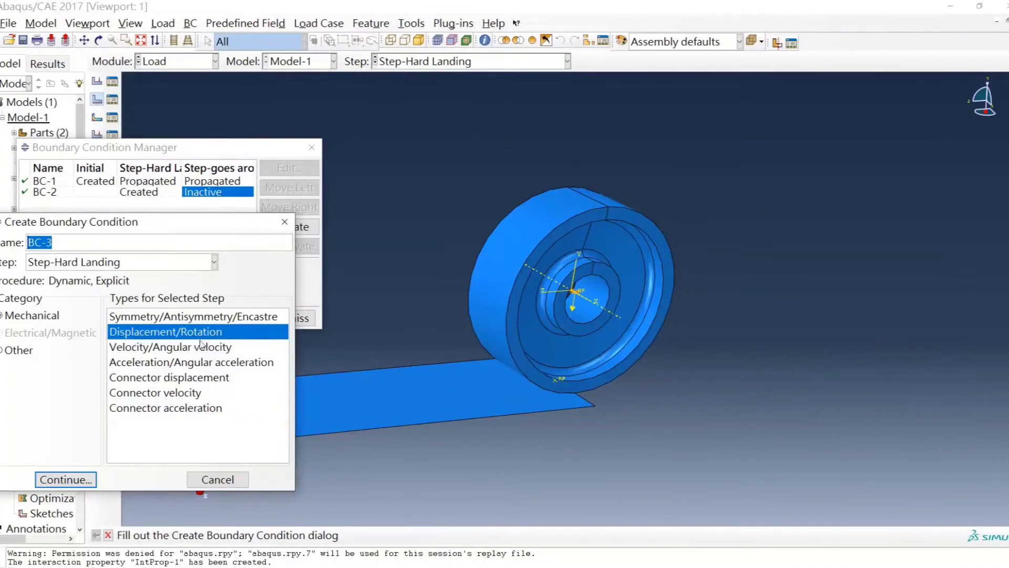
pyautogui.click(74, 480)
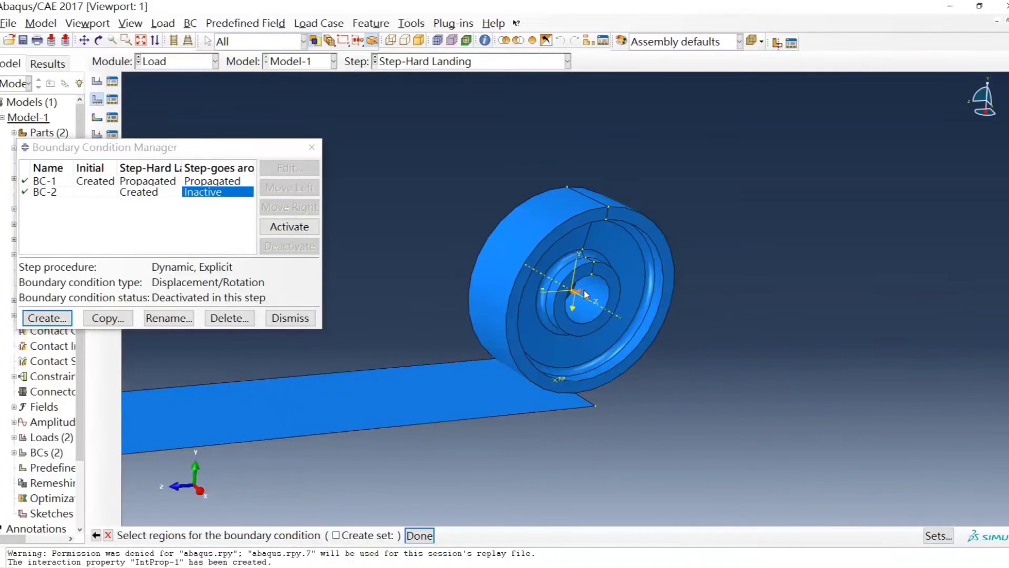
pyautogui.click(419, 535)
pyautogui.scroll(-2, 821, 182)
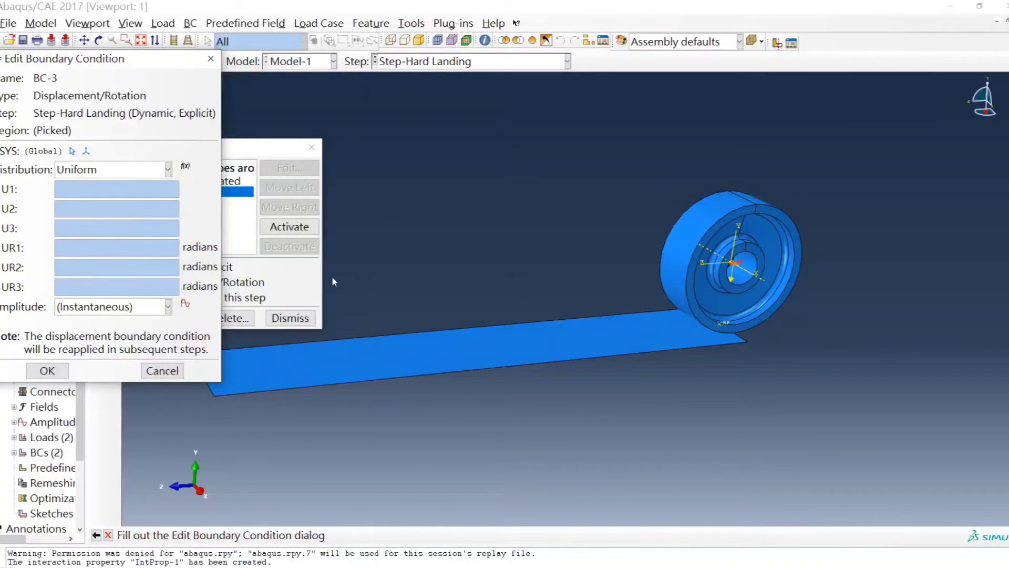
# Step: Set the boundary condition's U3 to 942.478 and UR1 to 6.28319 radians with amplitude Amp-1, and finish it
pyautogui.click(8, 229)
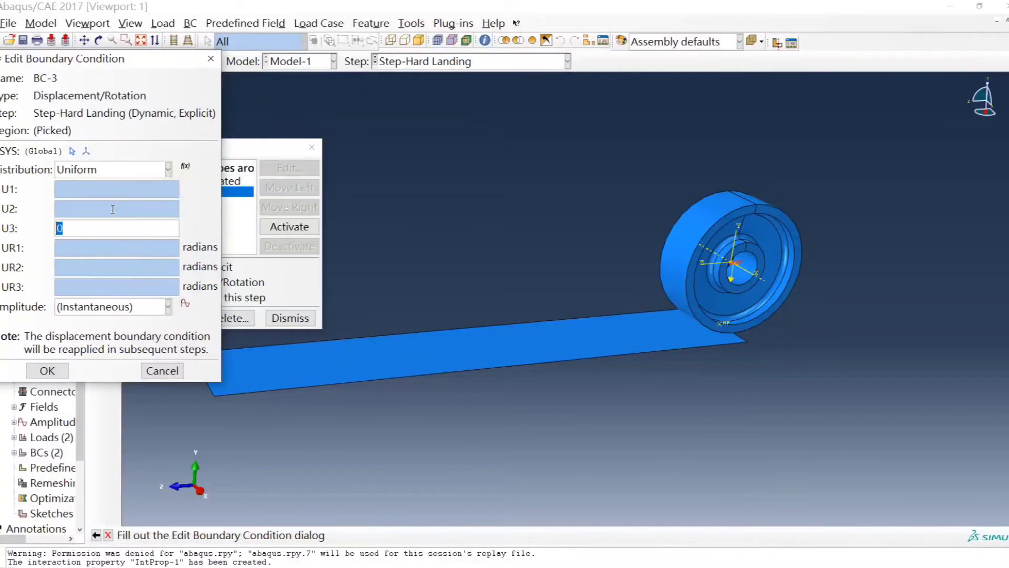
pyautogui.write('942.478')
pyautogui.click(15, 248)
pyautogui.moveTo(77, 247); pyautogui.dragTo(2, 251)
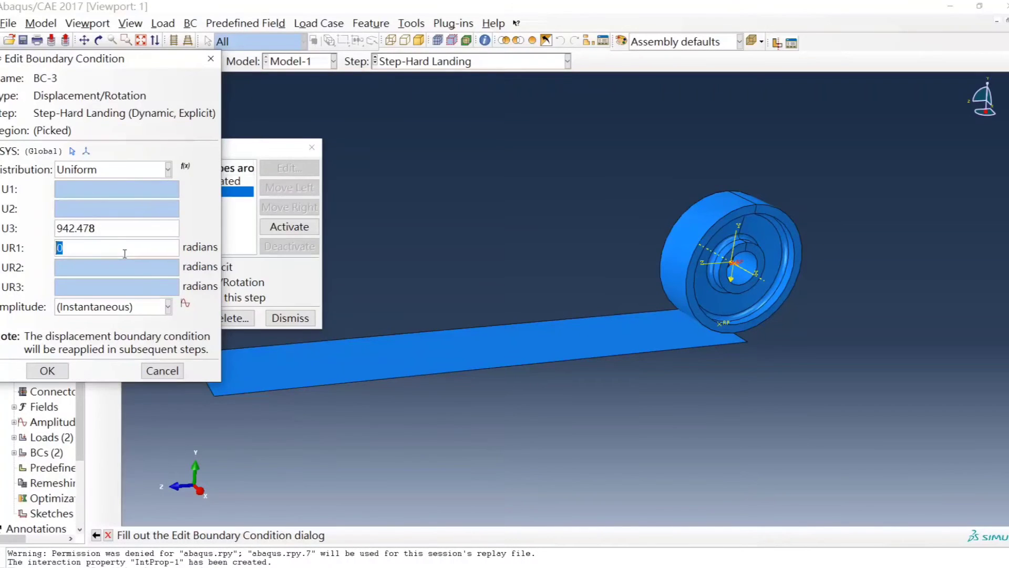
pyautogui.write('6.2831')
pyautogui.click(94, 309)
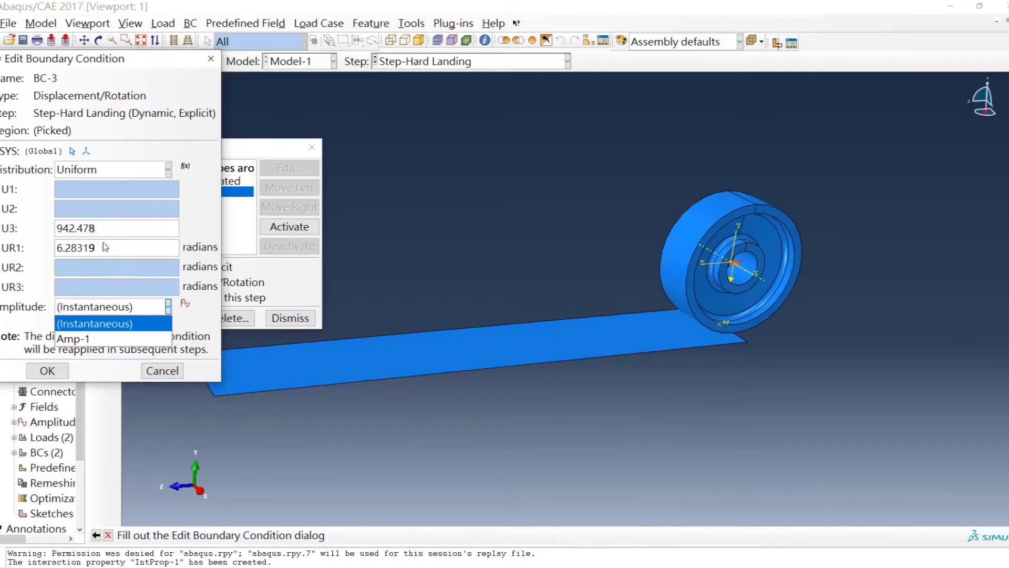
pyautogui.click(92, 340)
pyautogui.click(49, 371)
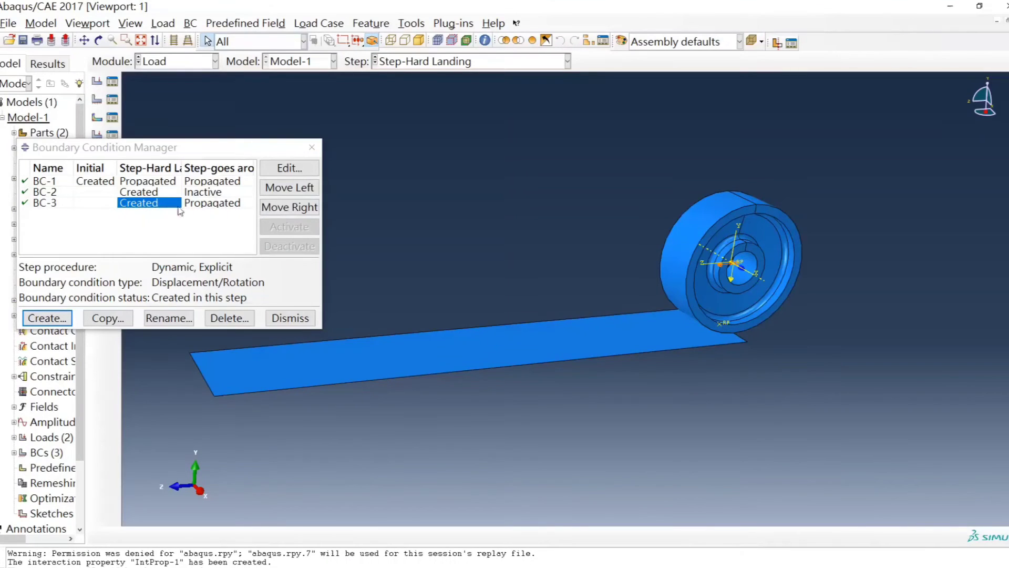
# Step: Move the start of boundary condition BC-3 to Step-goes around the circumference and close the manager
pyautogui.click(291, 207)
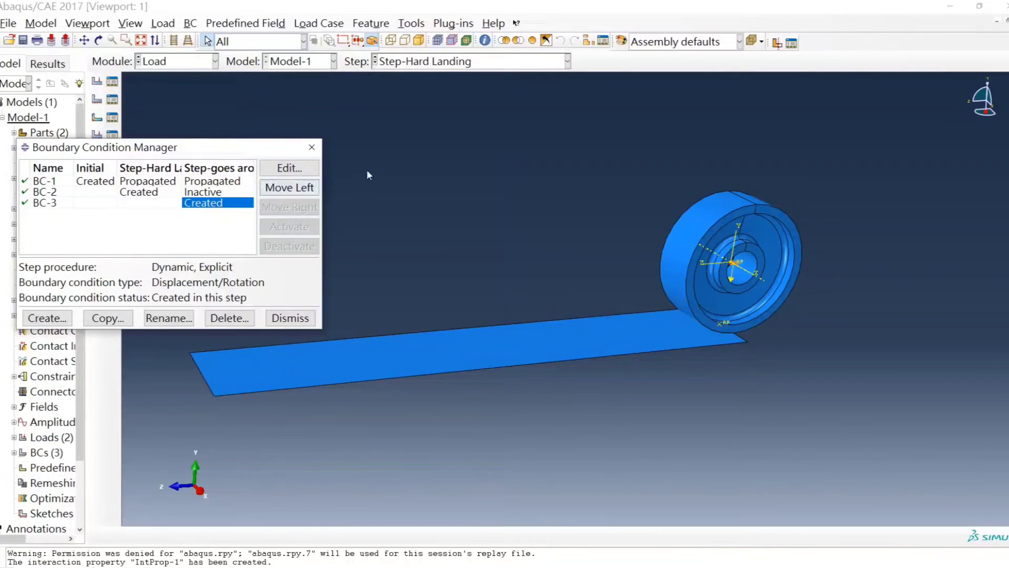
pyautogui.click(311, 147)
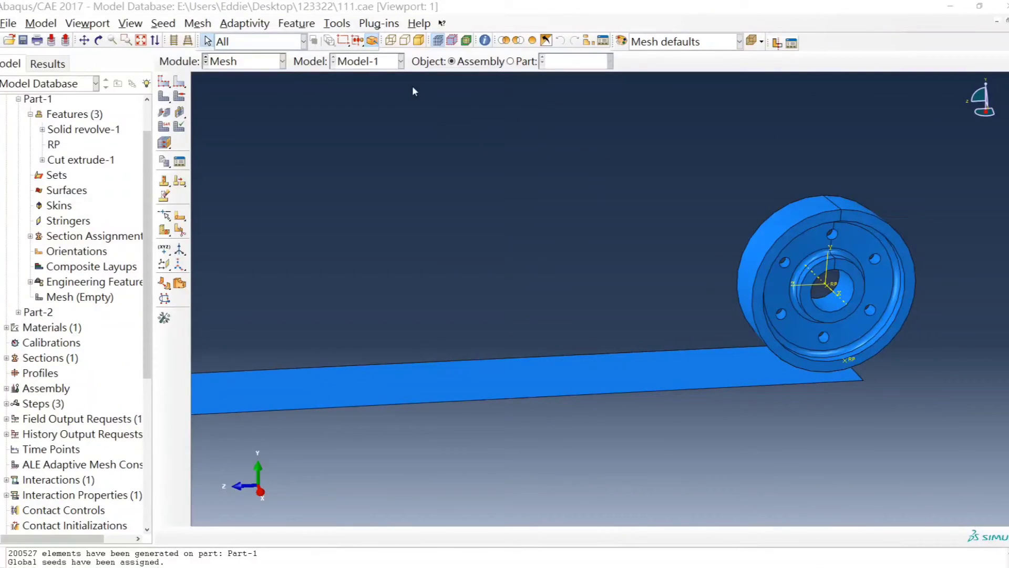
# Step: Show Part-1 in the Mesh module and assign free Tet mesh controls with the default algorithm to the whole wheel
pyautogui.click(510, 62)
pyautogui.click(581, 62)
pyautogui.click(583, 78)
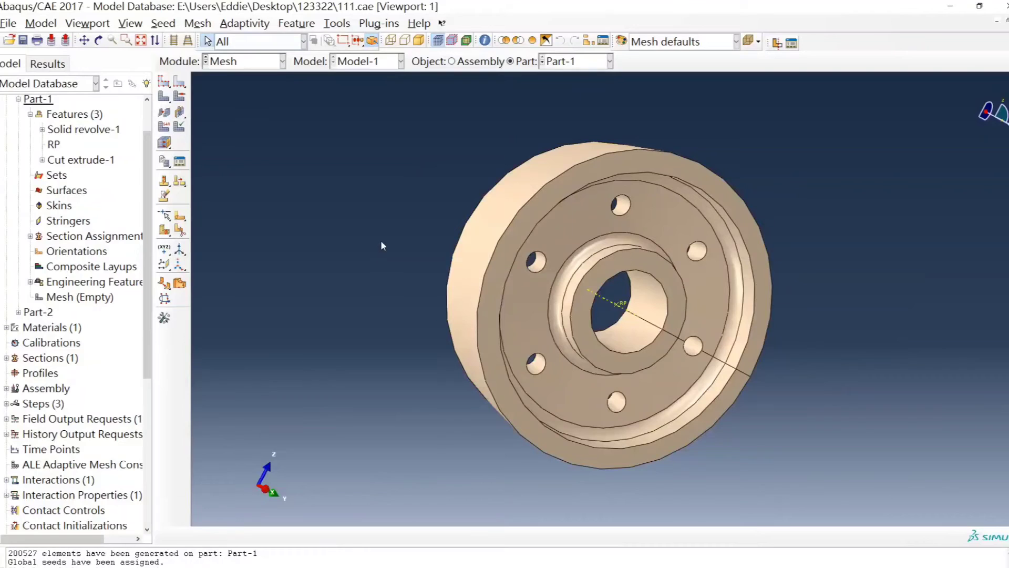
pyautogui.click(180, 97)
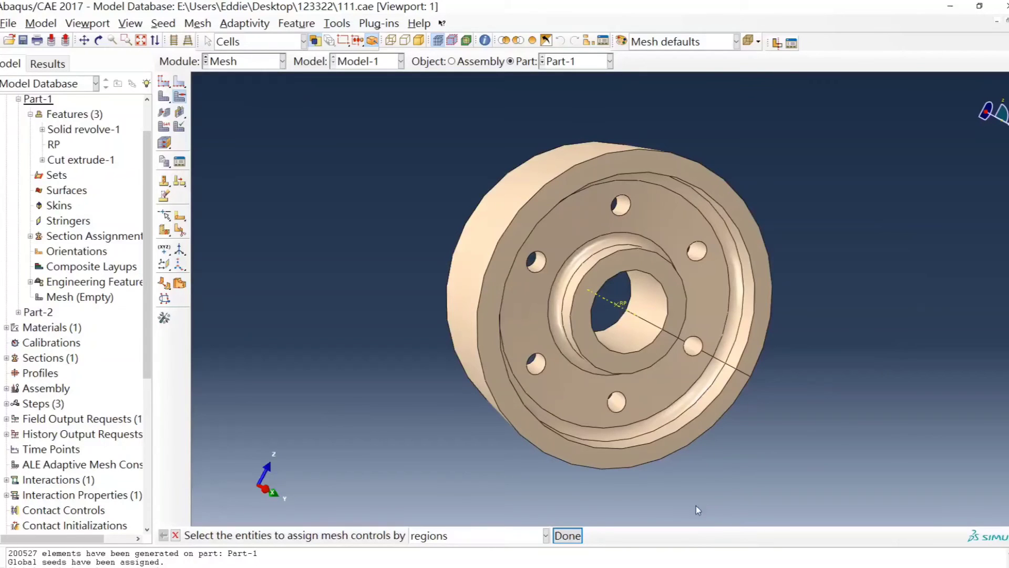
pyautogui.click(567, 401)
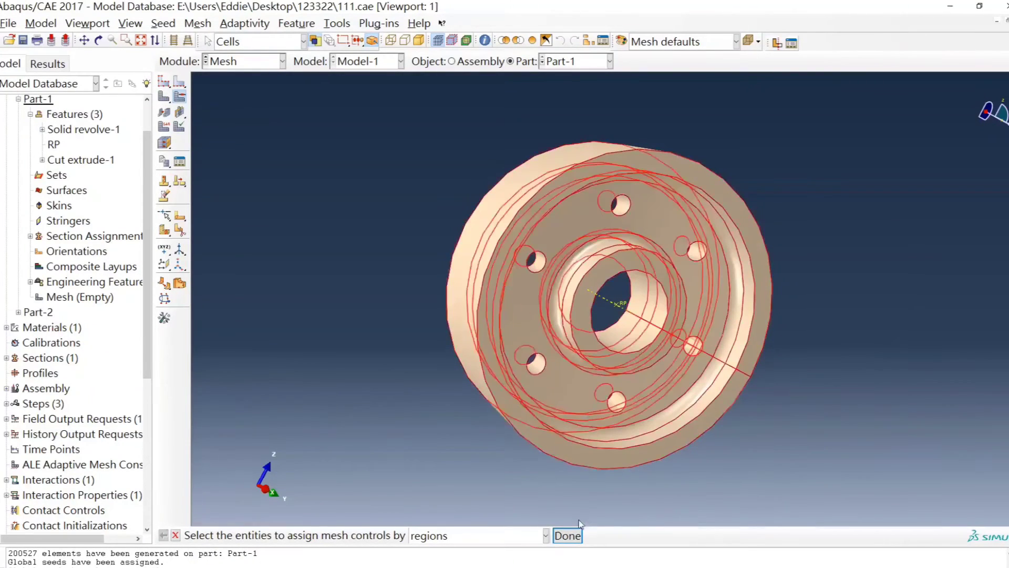
pyautogui.click(568, 535)
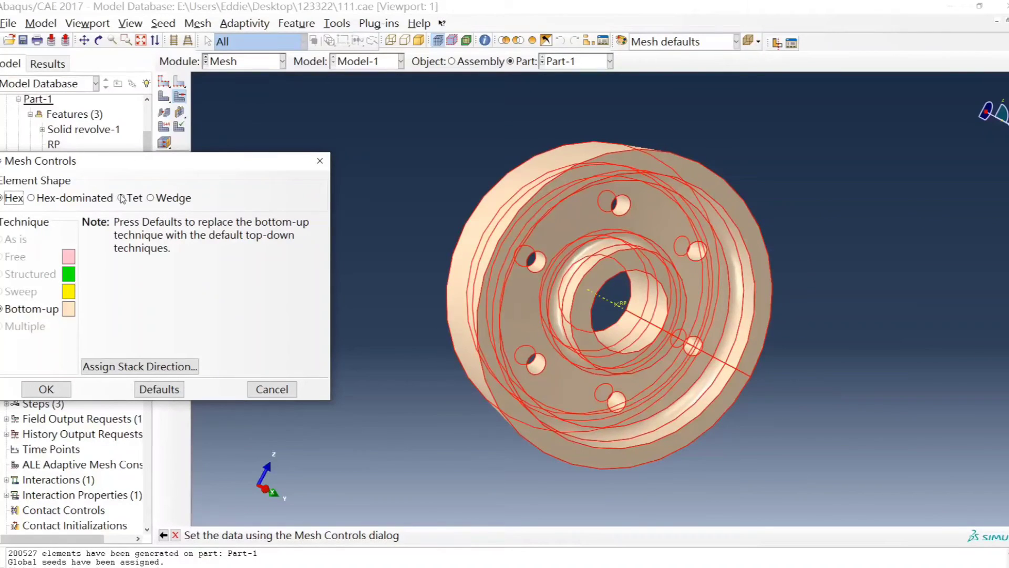
pyautogui.click(135, 199)
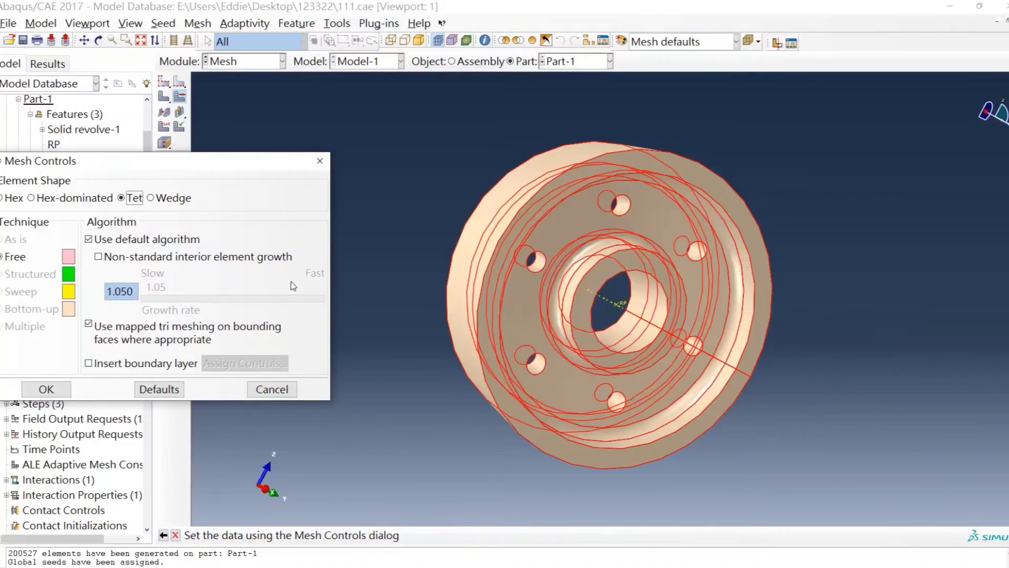
pyautogui.click(53, 390)
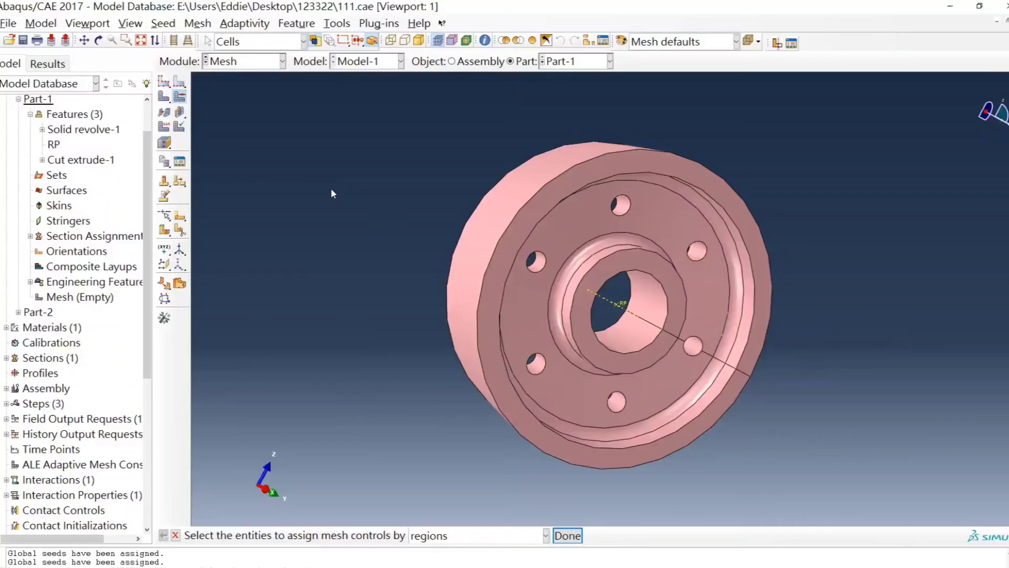
# Step: Seed the wheel part with an approximate global size of 5 and mesh it
pyautogui.click(161, 85)
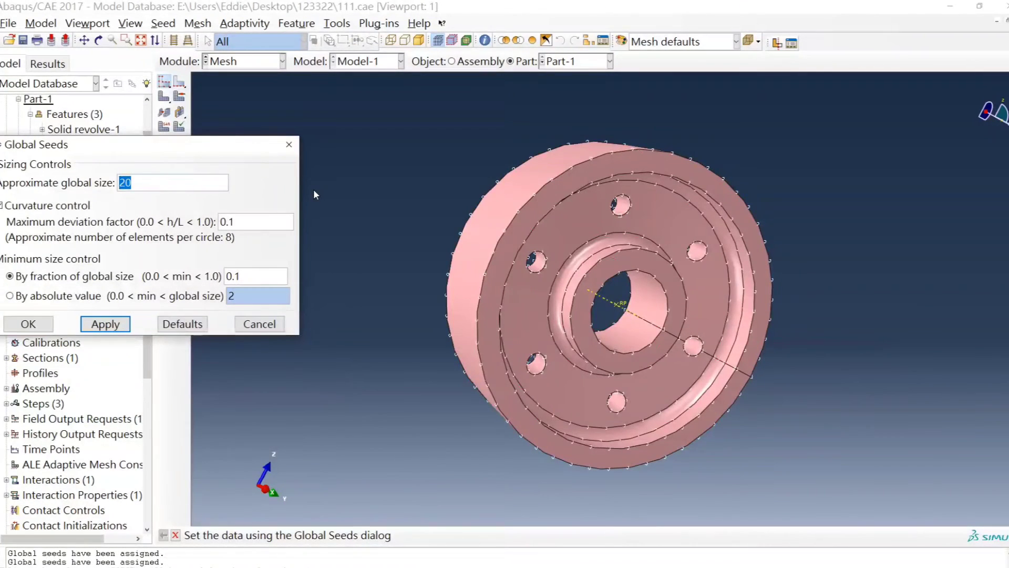
pyautogui.write('5')
pyautogui.click(113, 324)
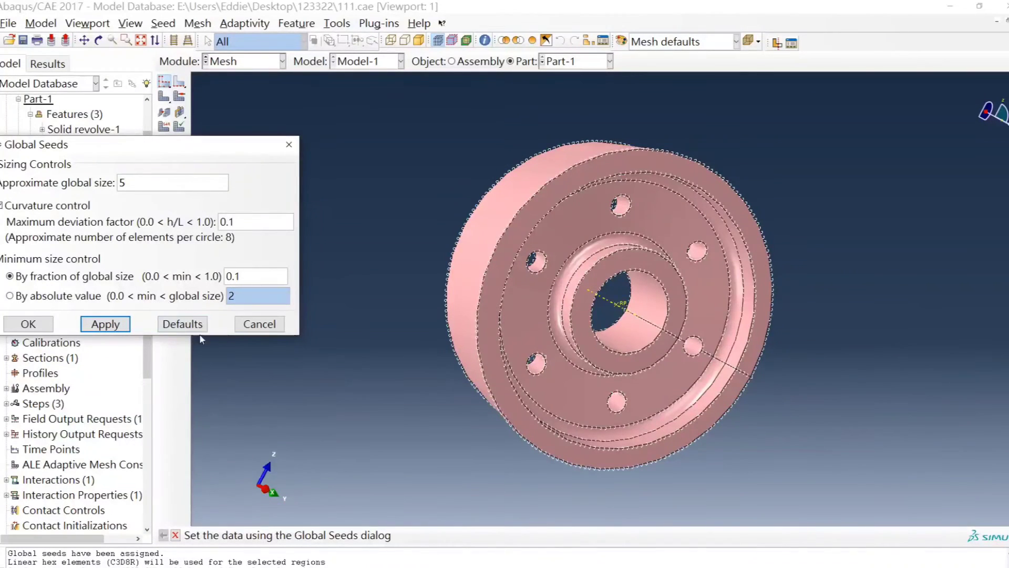
pyautogui.click(29, 324)
pyautogui.click(163, 99)
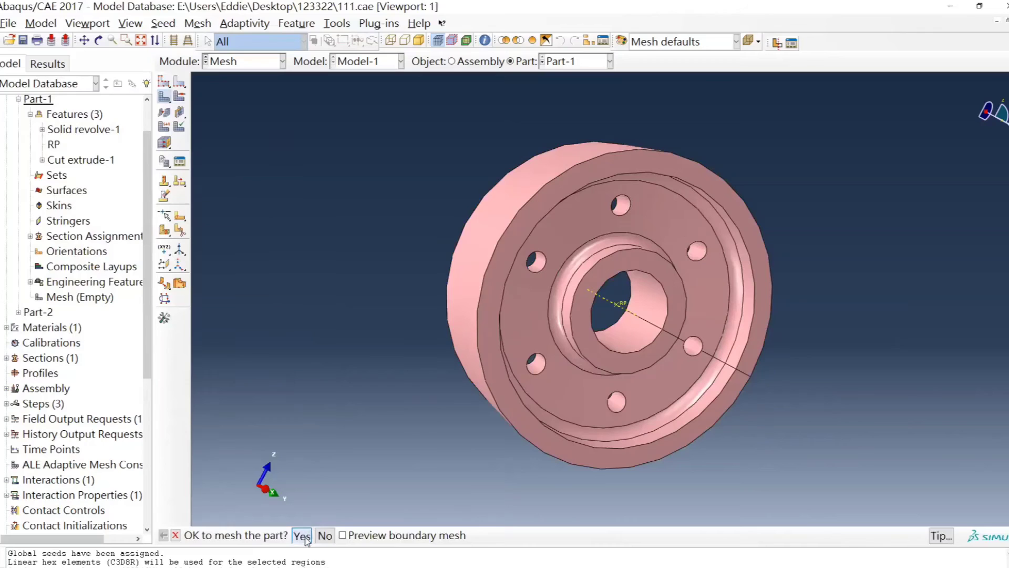
pyautogui.click(302, 535)
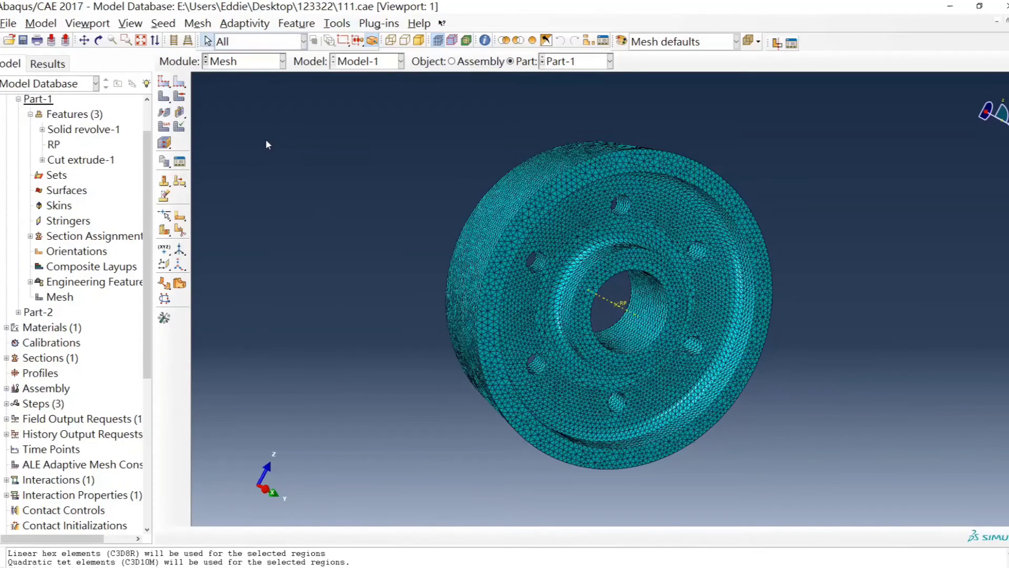
# Step: Check the element library, family and geometric order in the wheel mesh's element type settings
pyautogui.click(163, 128)
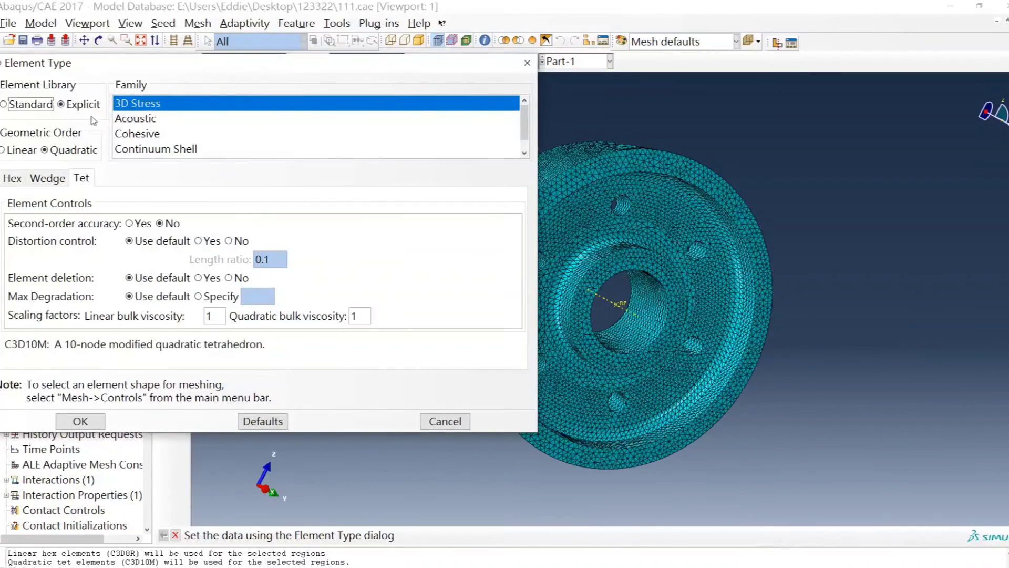
pyautogui.moveTo(144, 63); pyautogui.dragTo(146, 94)
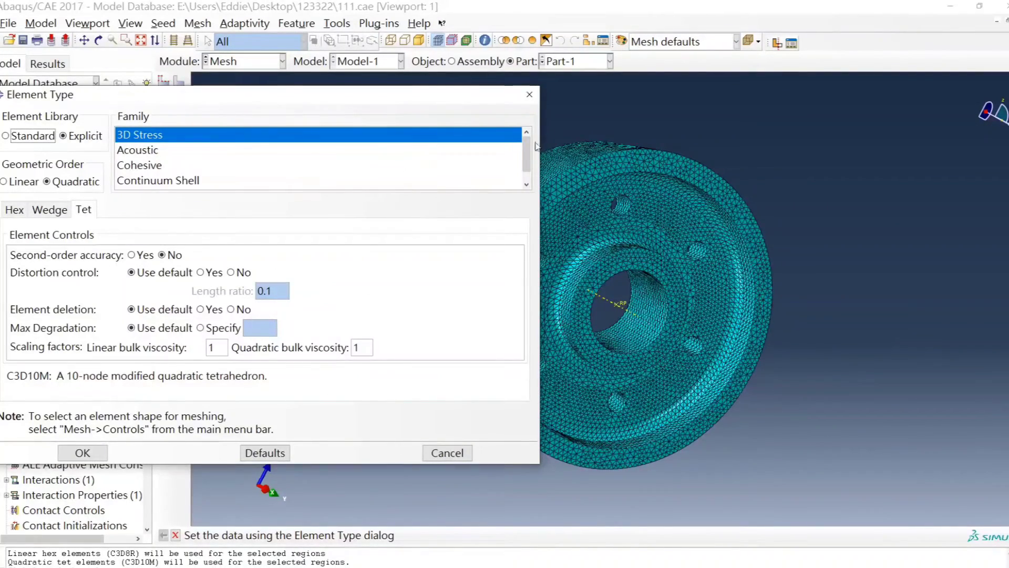
pyautogui.click(529, 95)
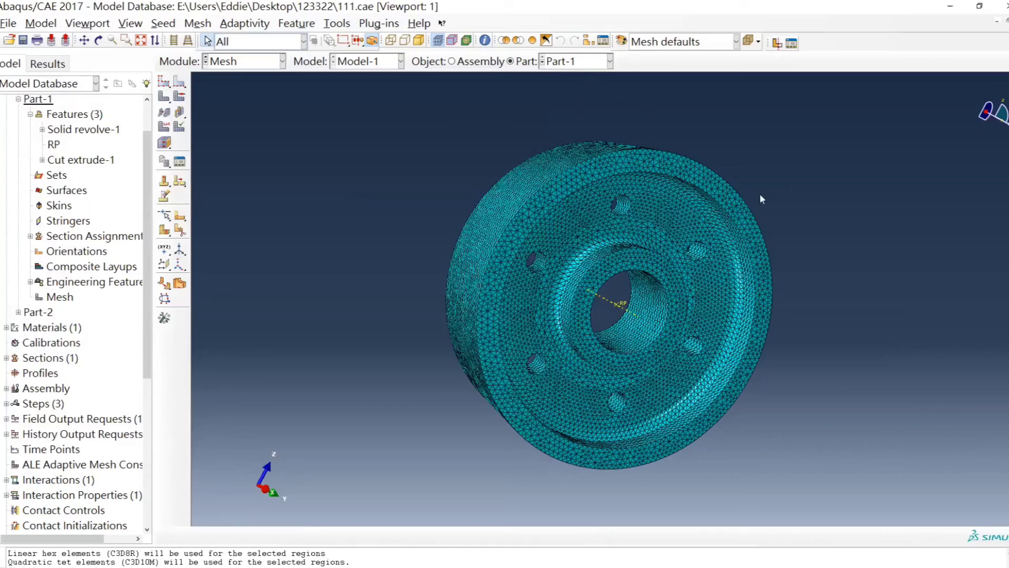
# Step: Switch to Part-2 and confirm Quad-dominated, Structured mesh controls for the ground plate
pyautogui.click(581, 64)
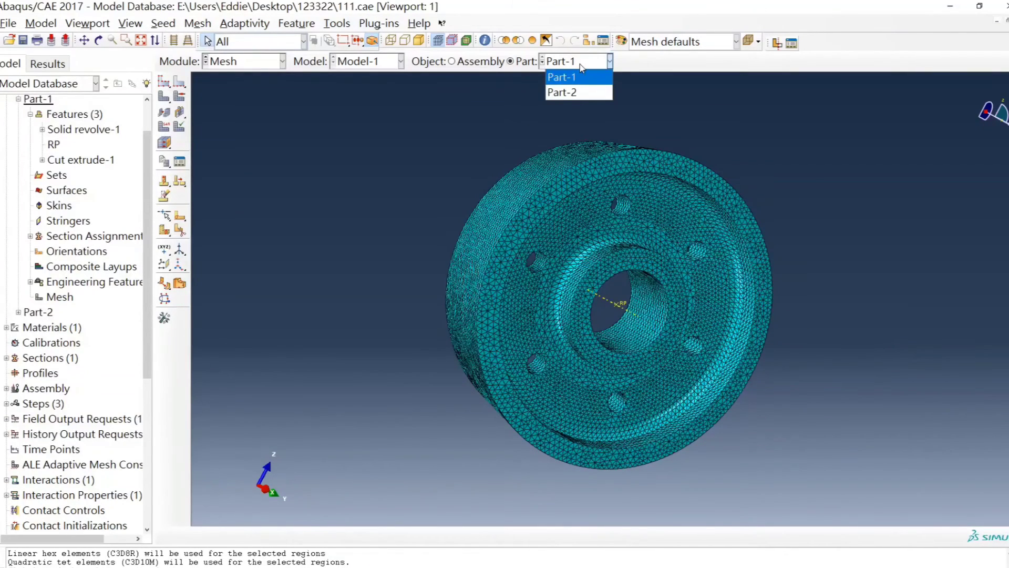
pyautogui.click(597, 90)
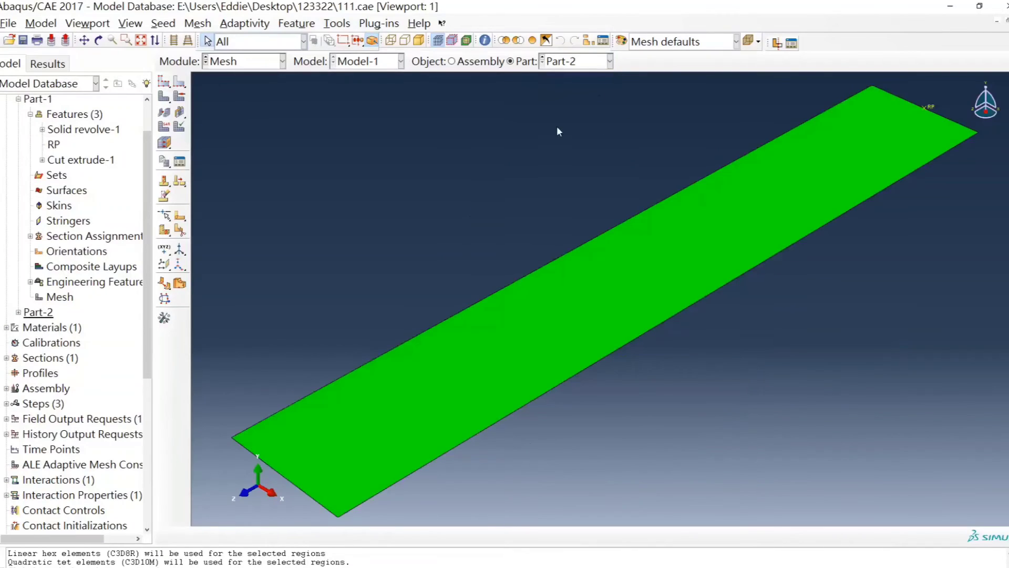
pyautogui.click(179, 97)
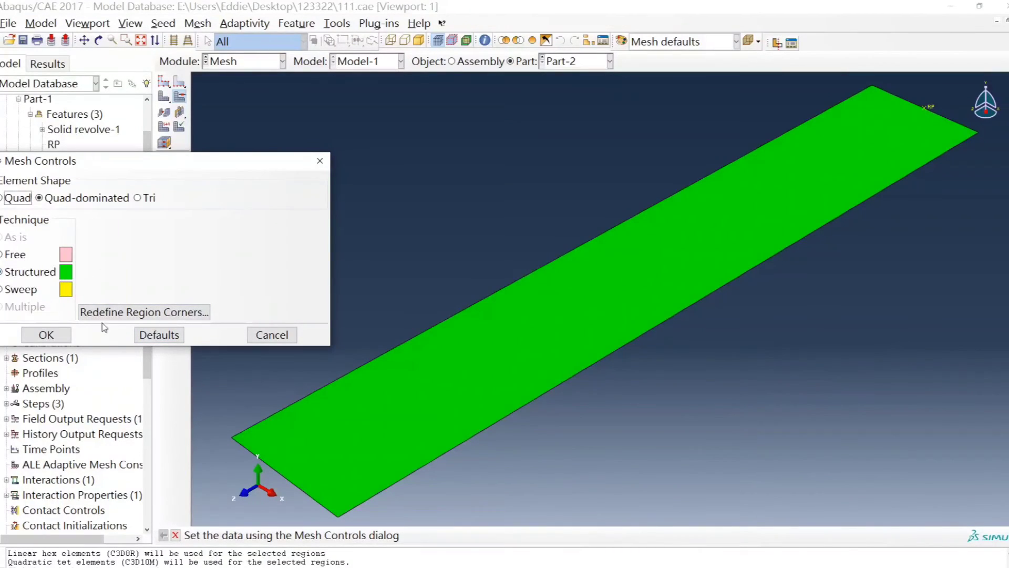
pyautogui.click(46, 335)
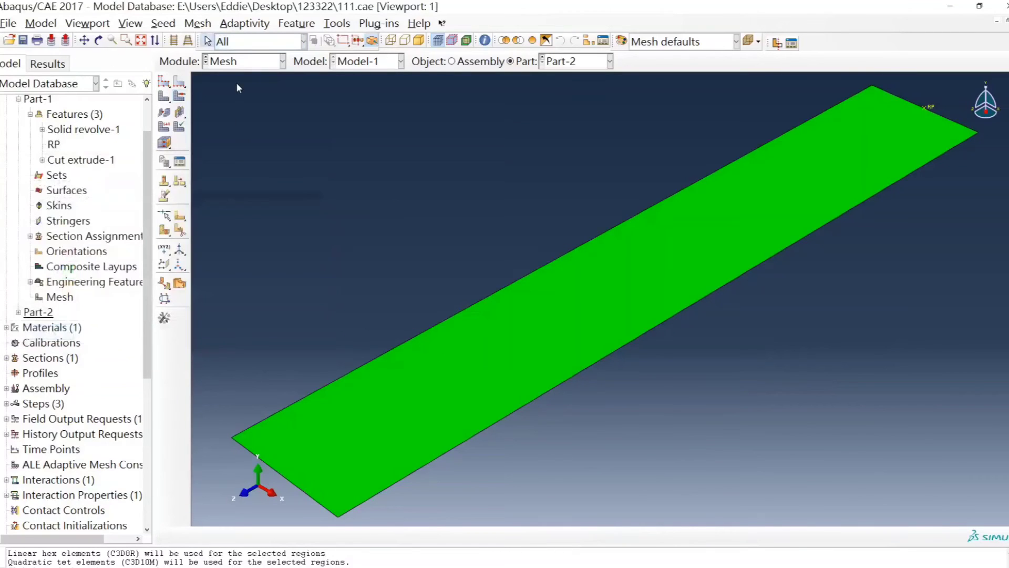
# Step: Seed the ground plate with an approximate global size of 5 and mesh it
pyautogui.click(165, 83)
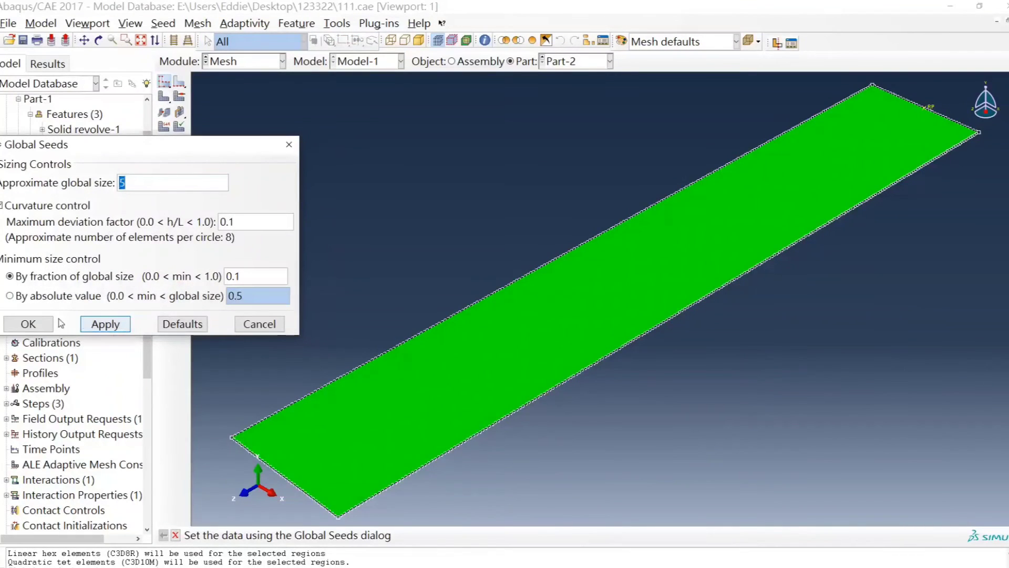
pyautogui.click(90, 324)
pyautogui.click(29, 324)
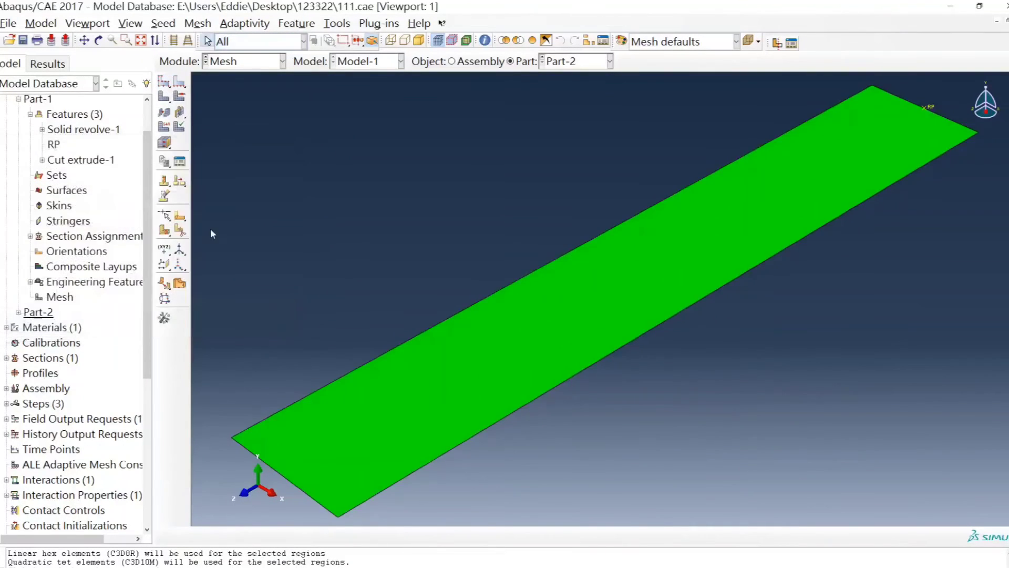
pyautogui.click(178, 111)
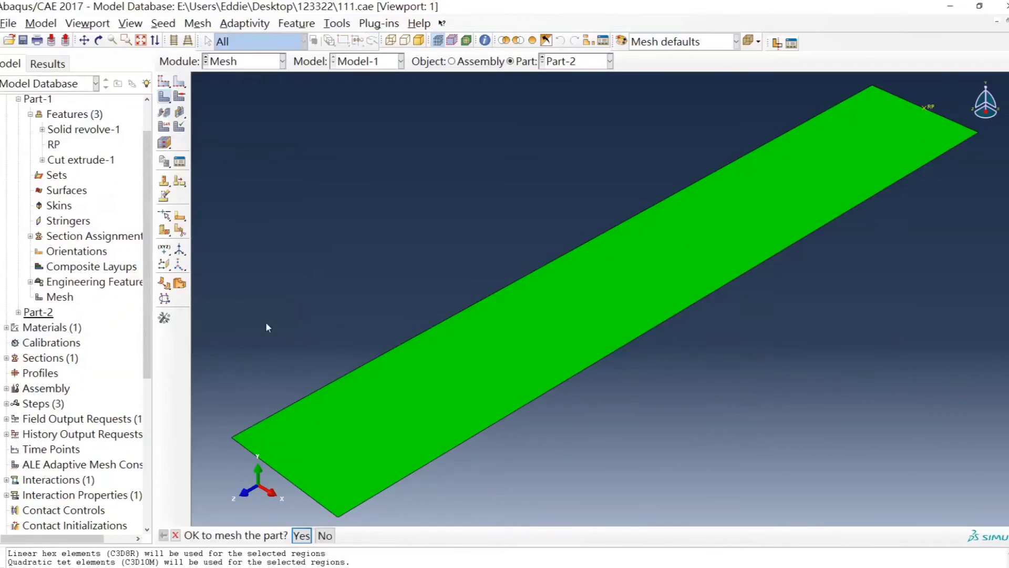
pyautogui.click(298, 536)
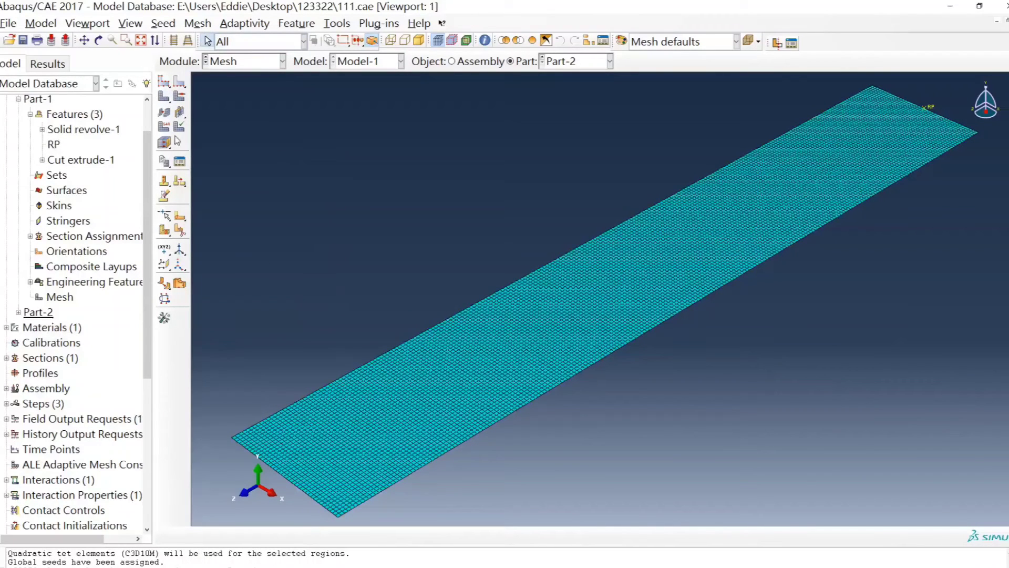
# Step: Check the element type assigned to the ground plate's mesh
pyautogui.click(164, 127)
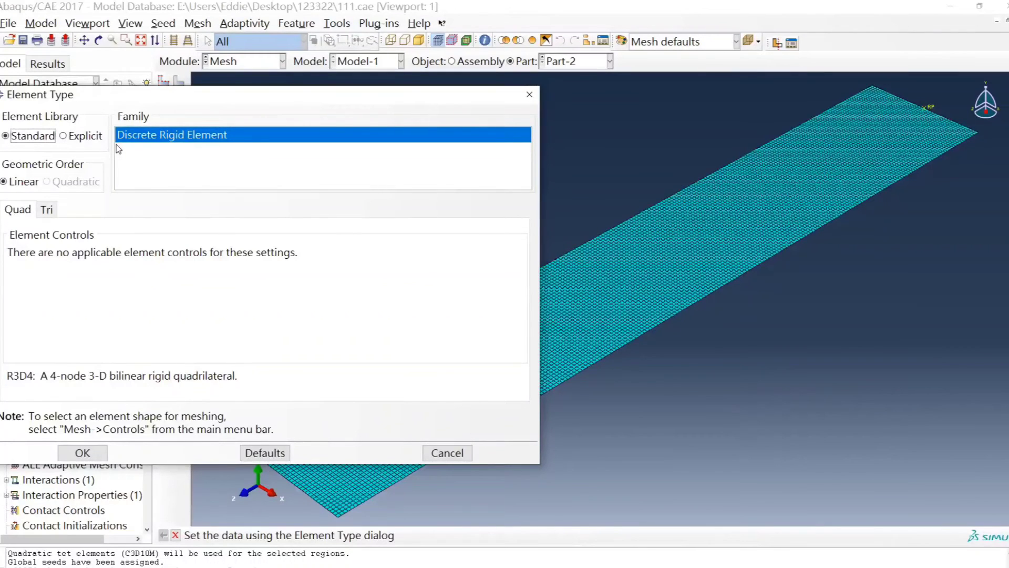
pyautogui.click(528, 96)
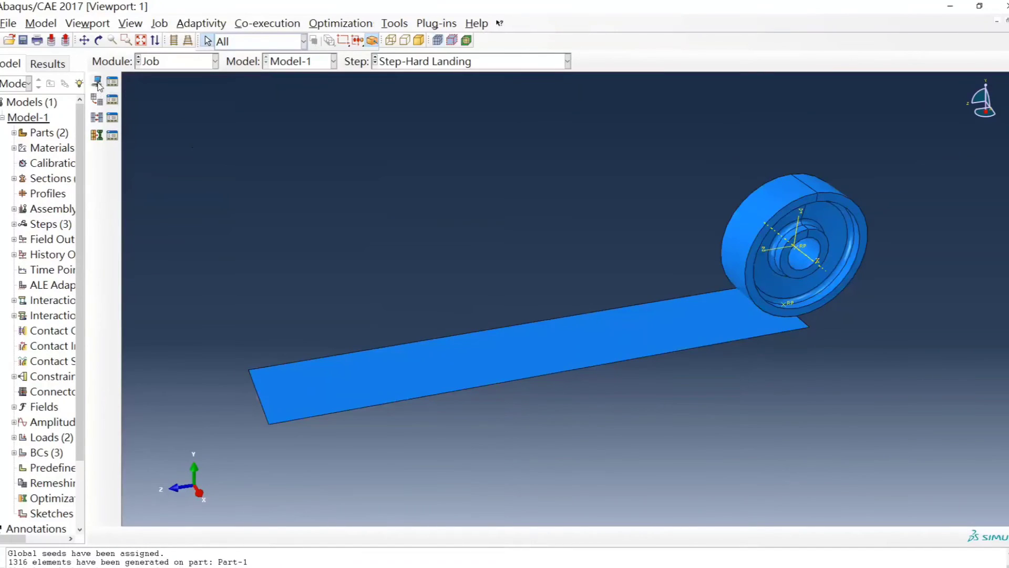
# Step: Create the full-analysis job Job-1 for Model-1 with the default settings and open the Job Manager
pyautogui.click(98, 83)
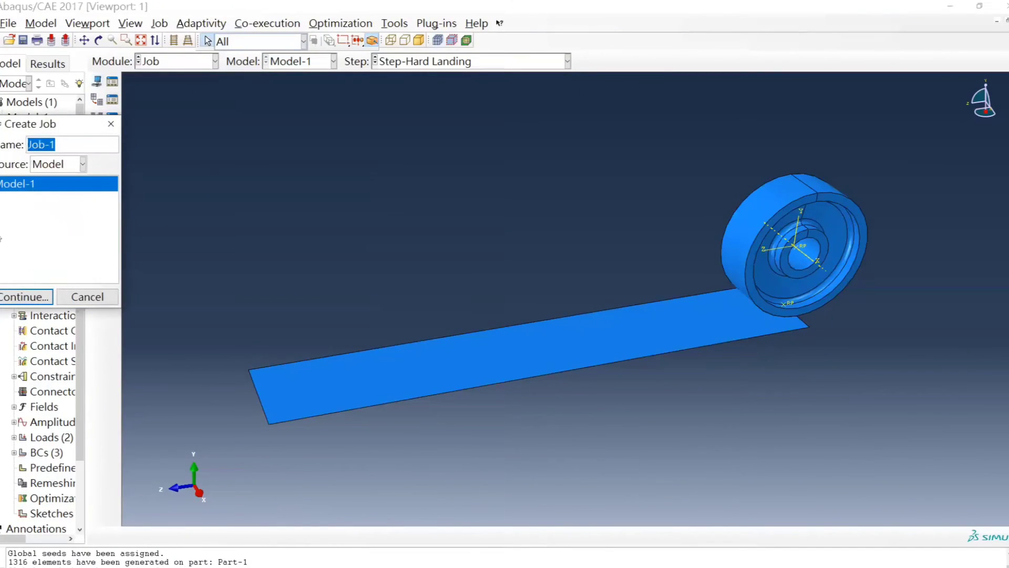
pyautogui.click(28, 295)
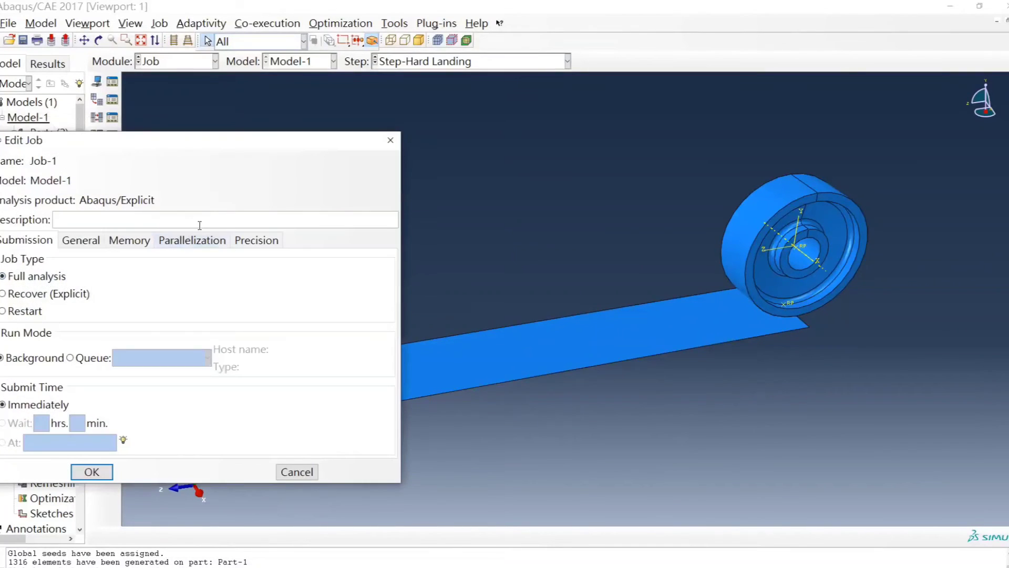
pyautogui.click(97, 473)
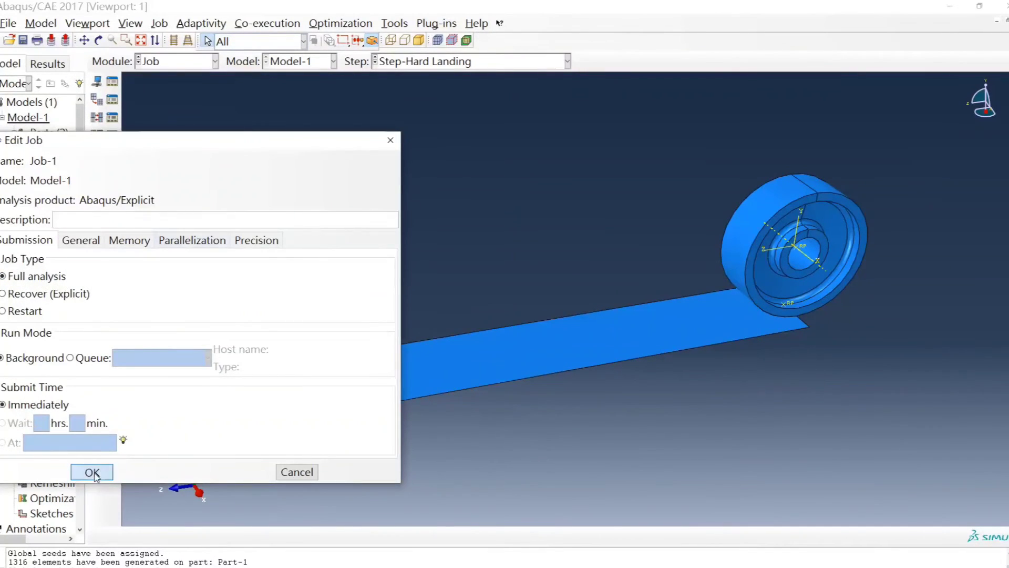
pyautogui.click(112, 82)
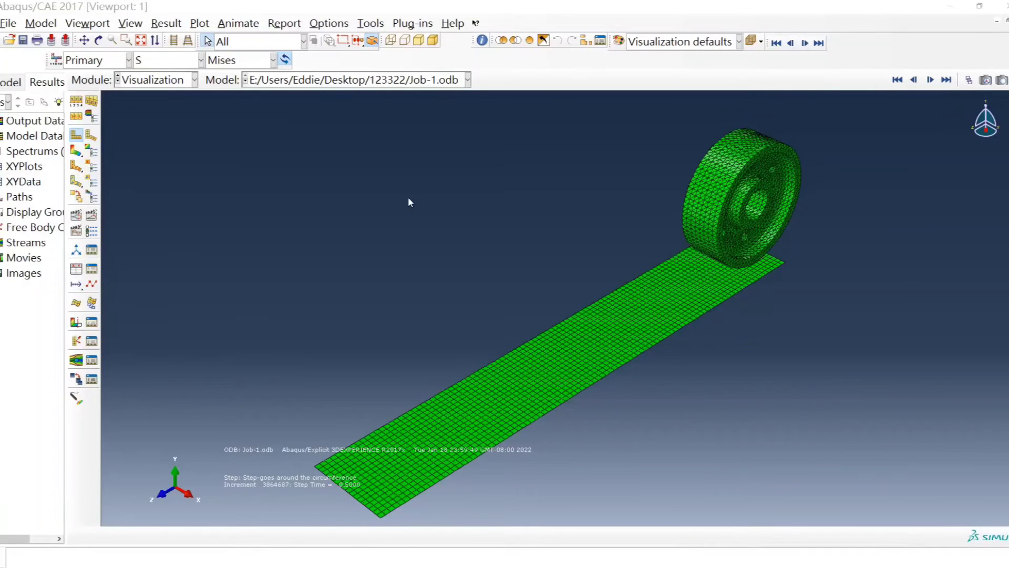
# Step: Plot the Mises stress contours on the deformed shape of the wheel and ground in Job-1.odb
pyautogui.keyDown('ctrl'); pyautogui.keyDown('alt'); pyautogui.moveTo(613, 389); pyautogui.dragTo(616, 327); pyautogui.keyUp('alt'); pyautogui.keyUp('ctrl')
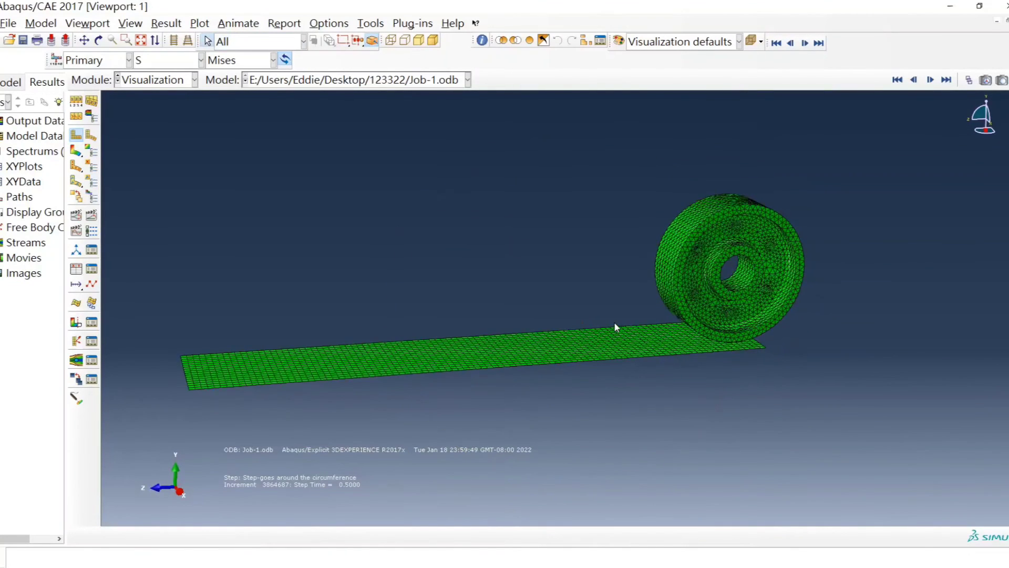
pyautogui.scroll(3, 709, 279)
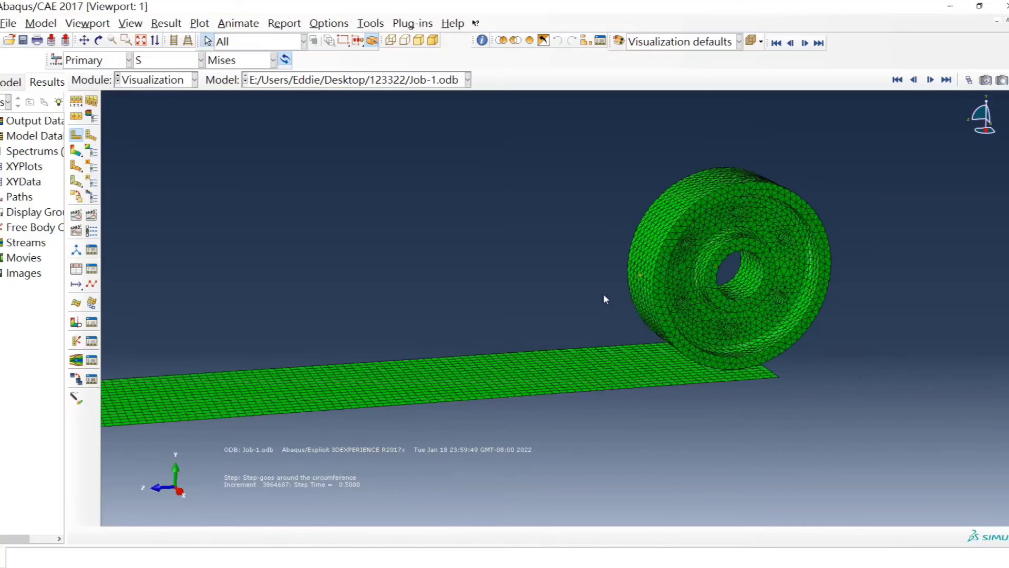
pyautogui.keyDown('ctrl'); pyautogui.keyDown('alt'); pyautogui.moveTo(583, 247); pyautogui.dragTo(541, 256); pyautogui.keyUp('alt'); pyautogui.keyUp('ctrl')
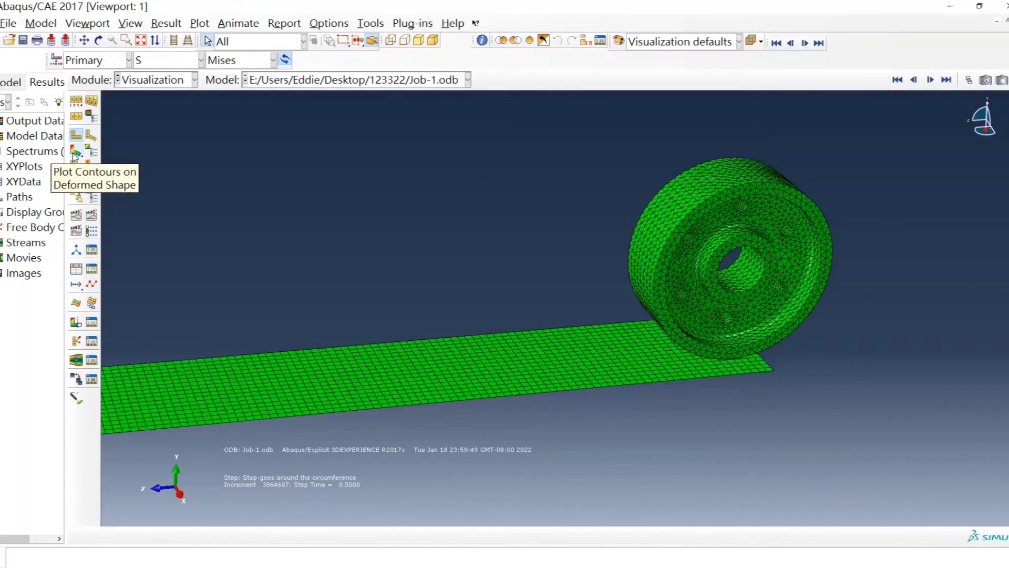
pyautogui.click(76, 153)
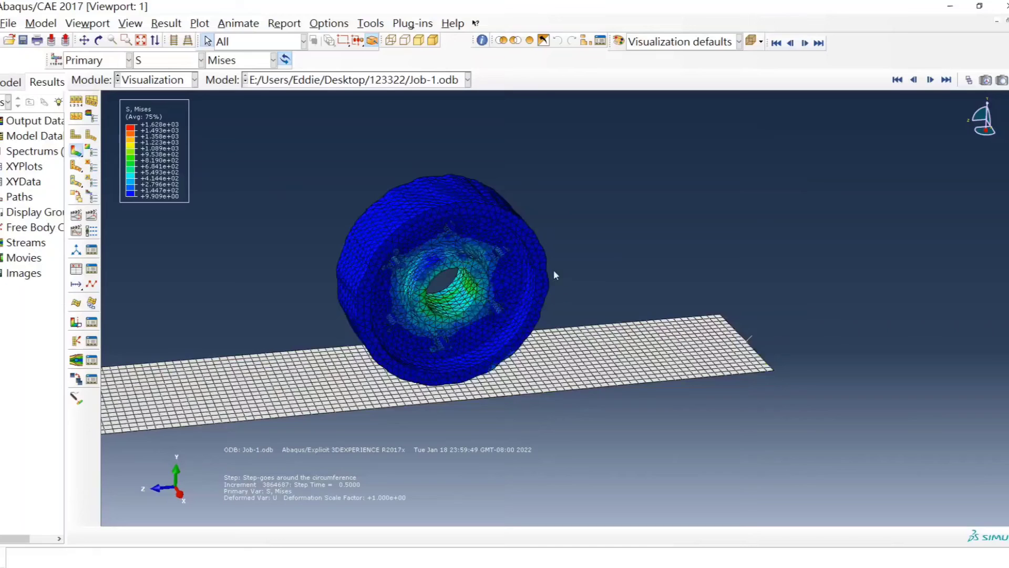
pyautogui.keyDown('ctrl'); pyautogui.keyDown('alt'); pyautogui.moveTo(552, 269); pyautogui.dragTo(459, 277, button='middle'); pyautogui.keyUp('alt'); pyautogui.keyUp('ctrl')
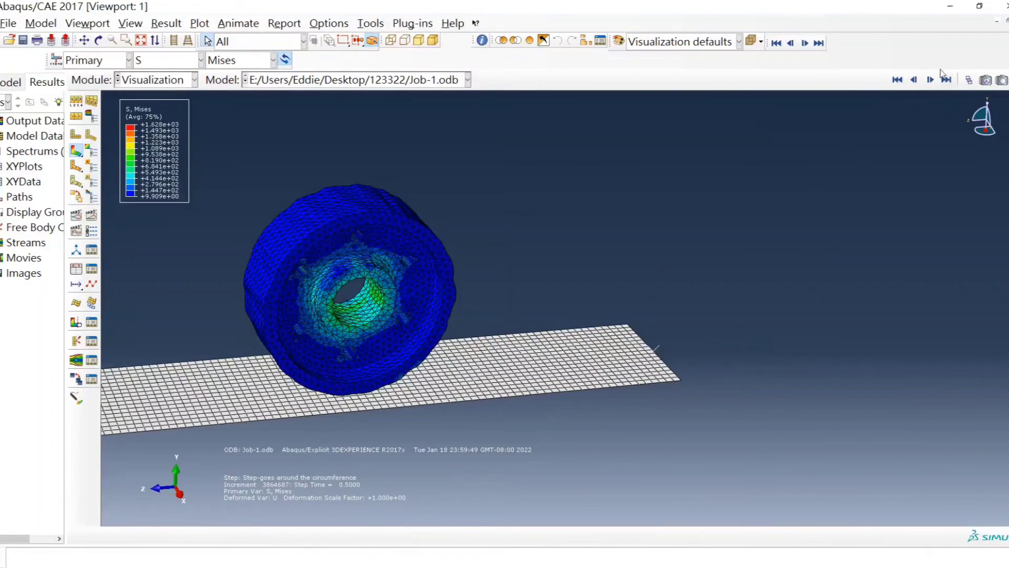
# Step: Step the Mises results back frame by frame from the end of the rolling step to the initial Step-Hard Landing frame
pyautogui.click(914, 80)
pyautogui.click(914, 80)
pyautogui.click(914, 80)
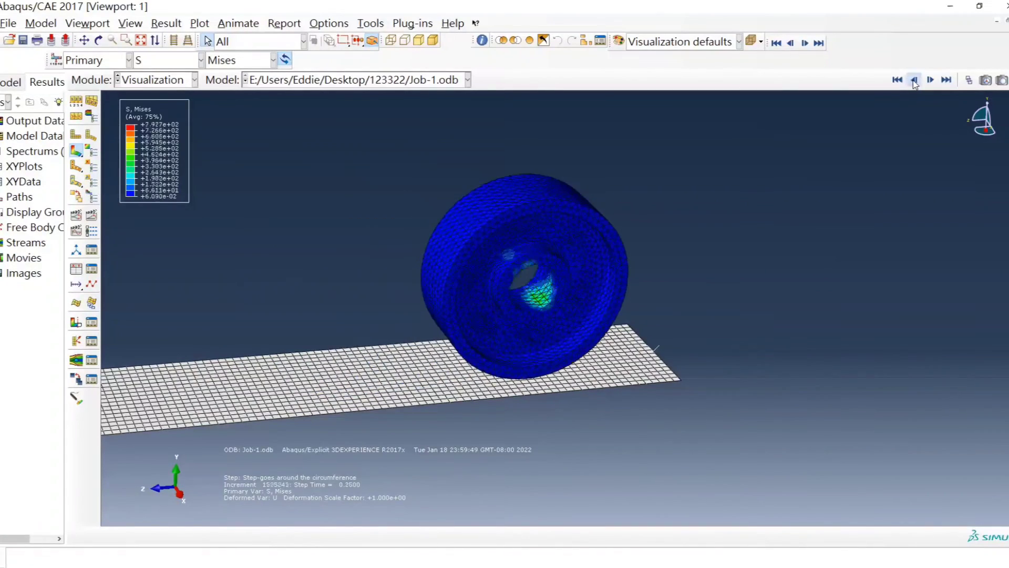
pyautogui.click(914, 80)
pyautogui.click(915, 81)
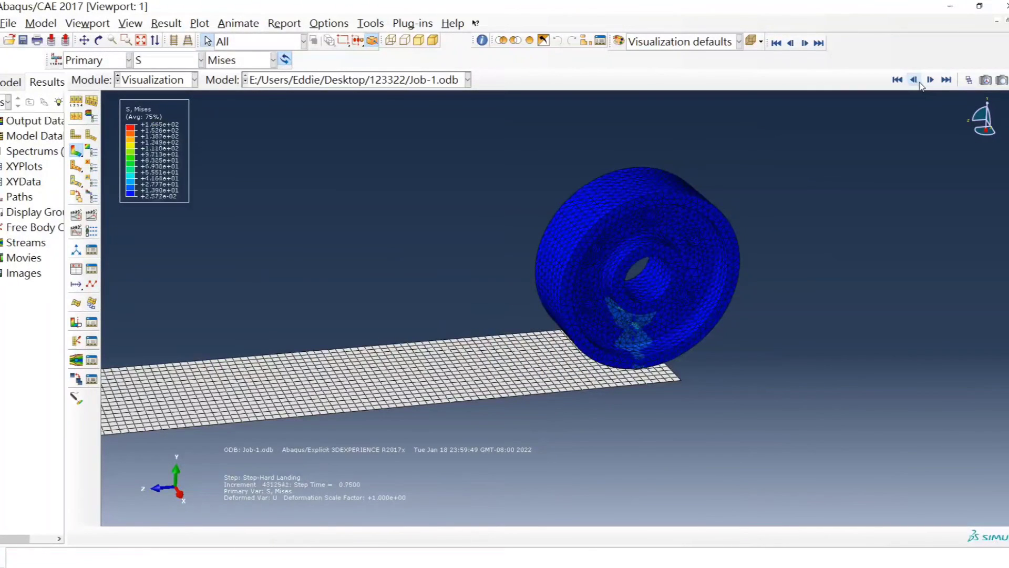
pyautogui.click(915, 80)
pyautogui.click(915, 80)
pyautogui.click(915, 80)
pyautogui.click(915, 80)
pyautogui.click(915, 80)
pyautogui.click(915, 80)
pyautogui.click(915, 80)
pyautogui.click(915, 80)
pyautogui.click(915, 80)
pyautogui.click(915, 80)
pyautogui.click(915, 80)
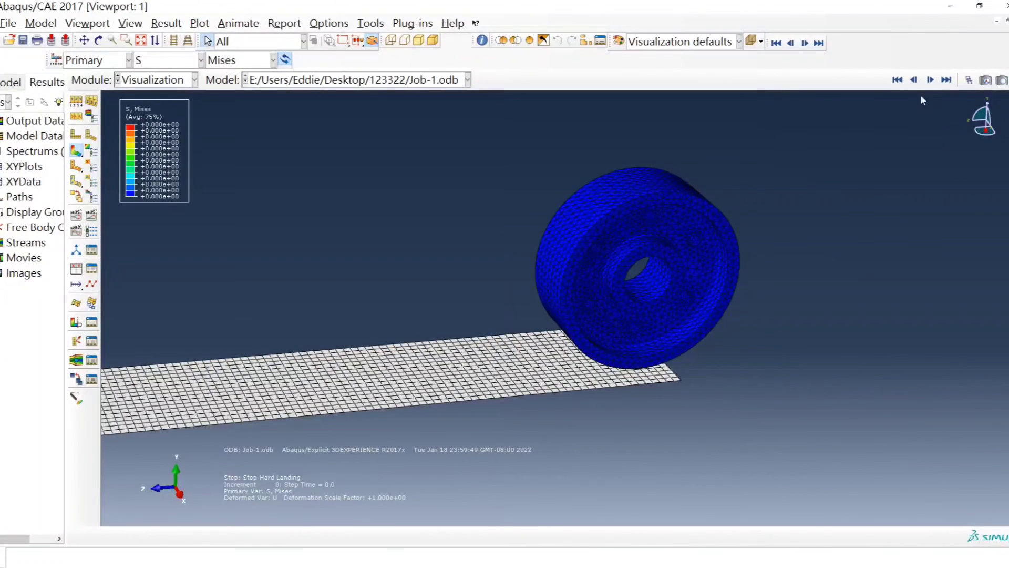
# Step: Browse the early Step-Hard Landing frames with the Frame Selector and close it
pyautogui.click(969, 80)
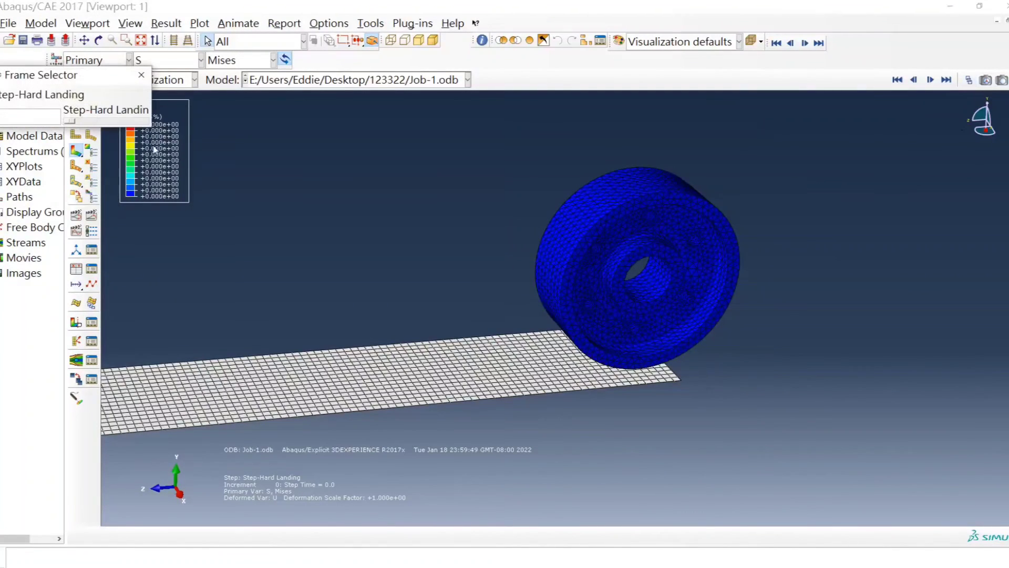
pyautogui.moveTo(71, 122); pyautogui.dragTo(51, 135)
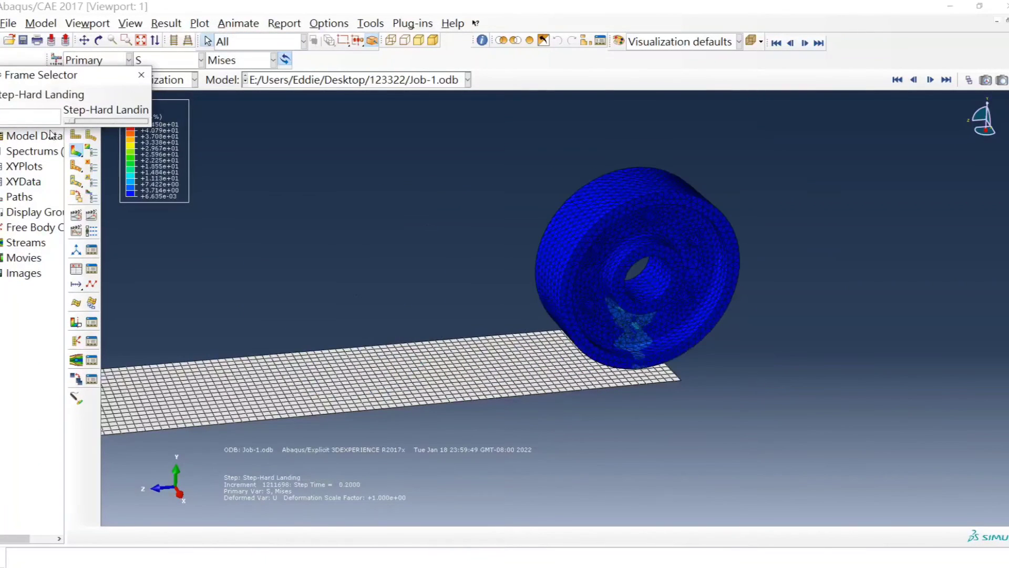
pyautogui.click(141, 78)
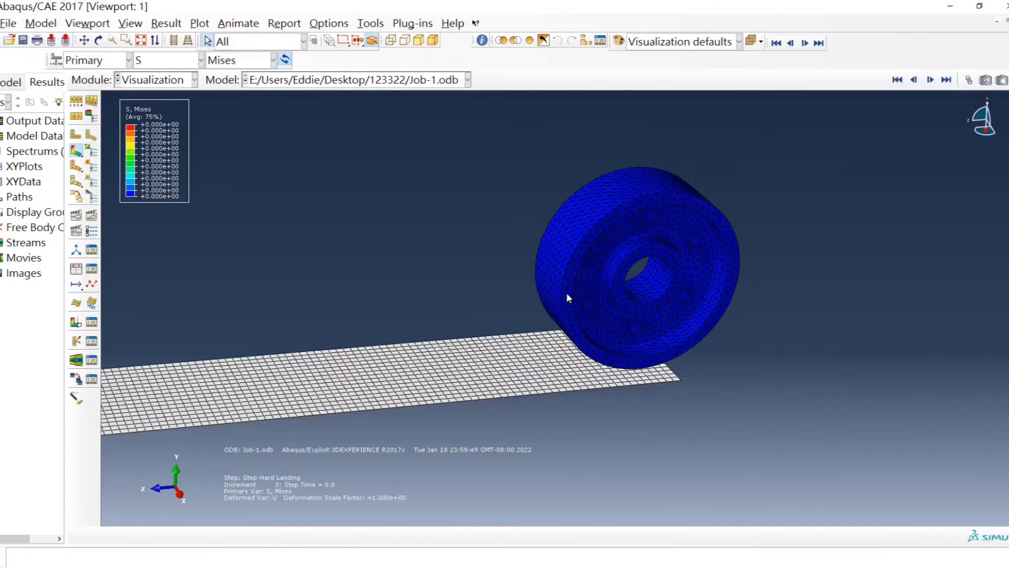
# Step: Advance the Mises results frame by frame through Step-Hard Landing to step time 1.000
pyautogui.keyDown('ctrl'); pyautogui.keyDown('alt'); pyautogui.moveTo(568, 305); pyautogui.dragTo(543, 322, button='middle'); pyautogui.keyUp('alt'); pyautogui.keyUp('ctrl')
pyautogui.scroll(1, 569, 330)
pyautogui.scroll(-3, 569, 326)
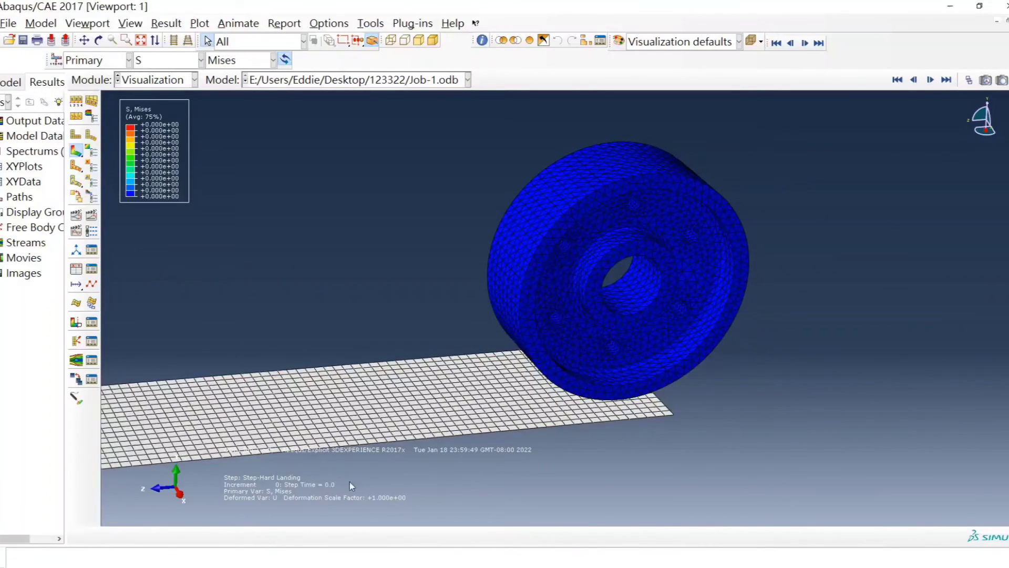
pyautogui.click(929, 80)
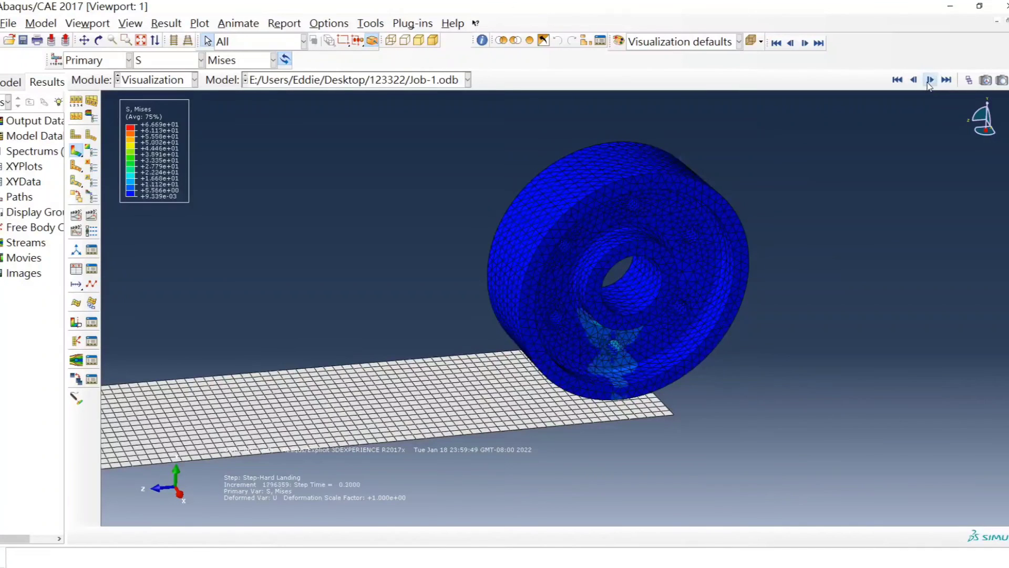
pyautogui.click(926, 83)
pyautogui.click(930, 80)
pyautogui.click(929, 80)
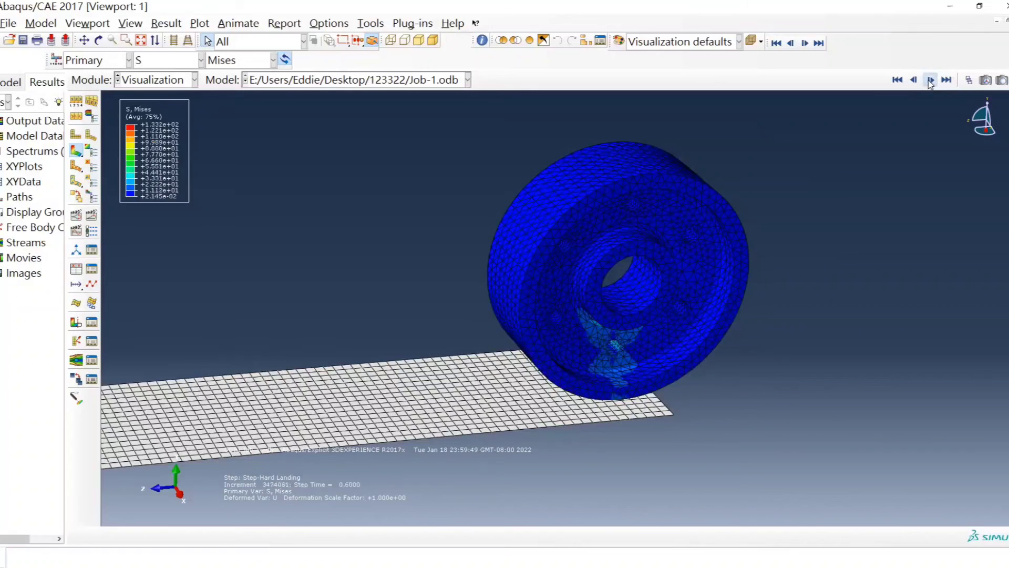
pyautogui.click(929, 80)
pyautogui.click(929, 80)
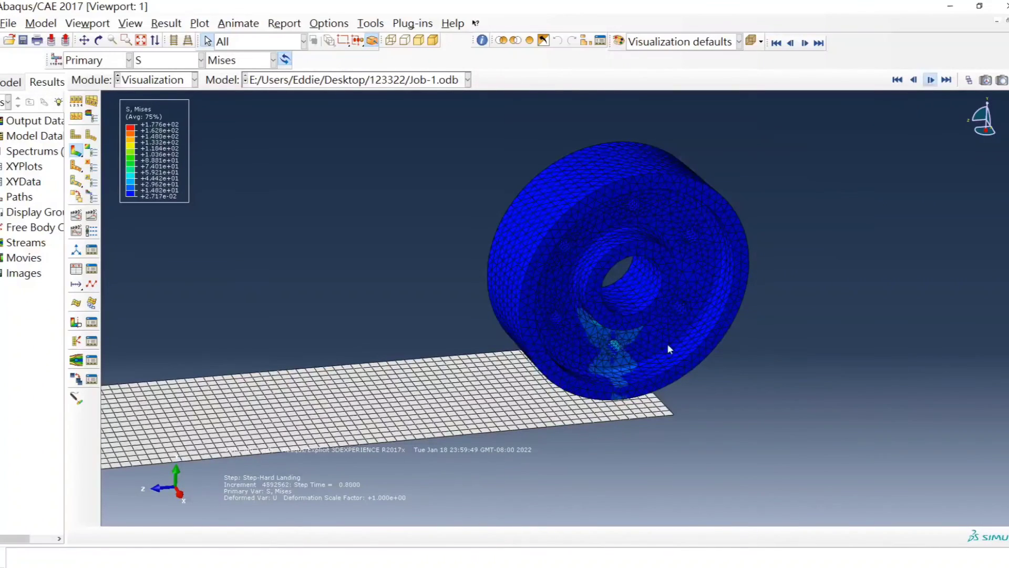
pyautogui.click(930, 80)
pyautogui.click(931, 80)
# Step: Examine the Mises stress around the wheel's lower bolt hole and ground contact at the end of Step-Hard Landing
pyautogui.press('F2')
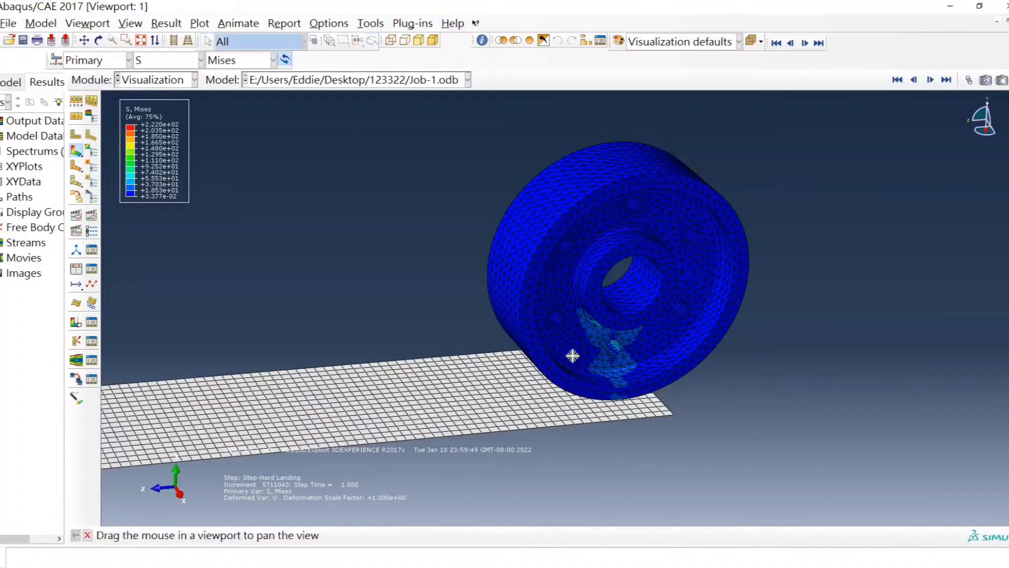
pyautogui.press('F3')
pyautogui.moveTo(536, 385); pyautogui.dragTo(556, 388)
pyautogui.keyDown('ctrl'); pyautogui.keyDown('alt'); pyautogui.moveTo(581, 326); pyautogui.dragTo(560, 290); pyautogui.keyUp('alt'); pyautogui.keyUp('ctrl')
pyautogui.keyDown('ctrl'); pyautogui.keyDown('alt'); pyautogui.moveTo(564, 276); pyautogui.dragTo(457, 233, button='middle'); pyautogui.keyUp('alt'); pyautogui.keyUp('ctrl')
pyautogui.keyDown('ctrl'); pyautogui.keyDown('alt'); pyautogui.moveTo(471, 333); pyautogui.dragTo(474, 353); pyautogui.keyUp('alt'); pyautogui.keyUp('ctrl')
pyautogui.scroll(1, 536, 384)
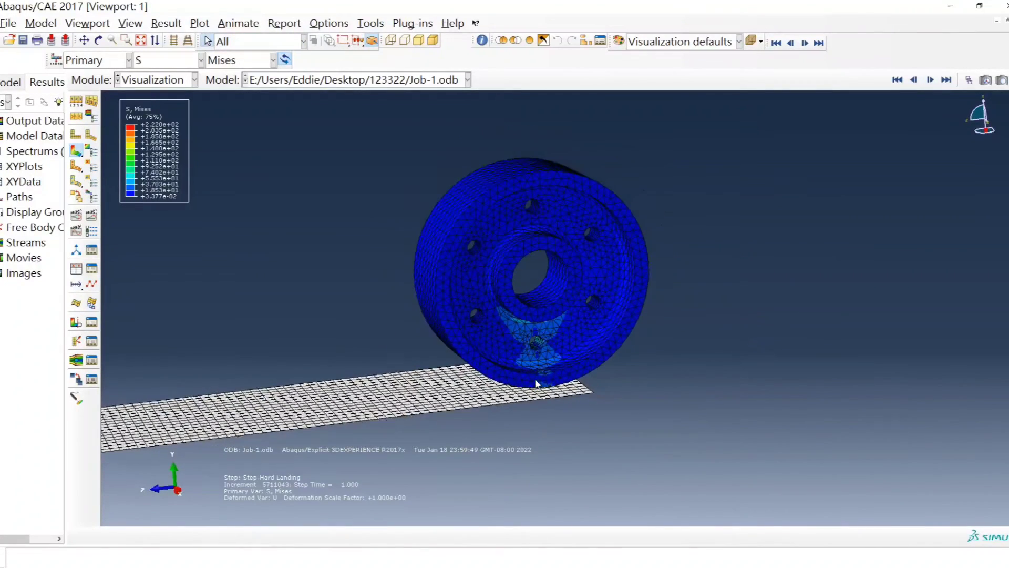
pyautogui.scroll(-2, 536, 384)
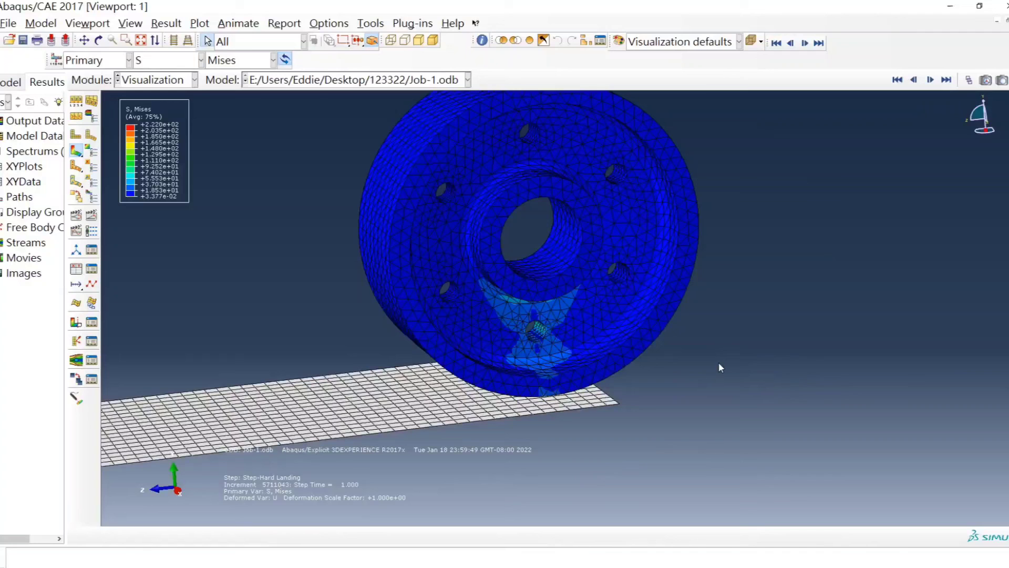
pyautogui.keyDown('ctrl'); pyautogui.keyDown('alt'); pyautogui.moveTo(543, 366); pyautogui.dragTo(519, 333); pyautogui.keyUp('alt'); pyautogui.keyUp('ctrl')
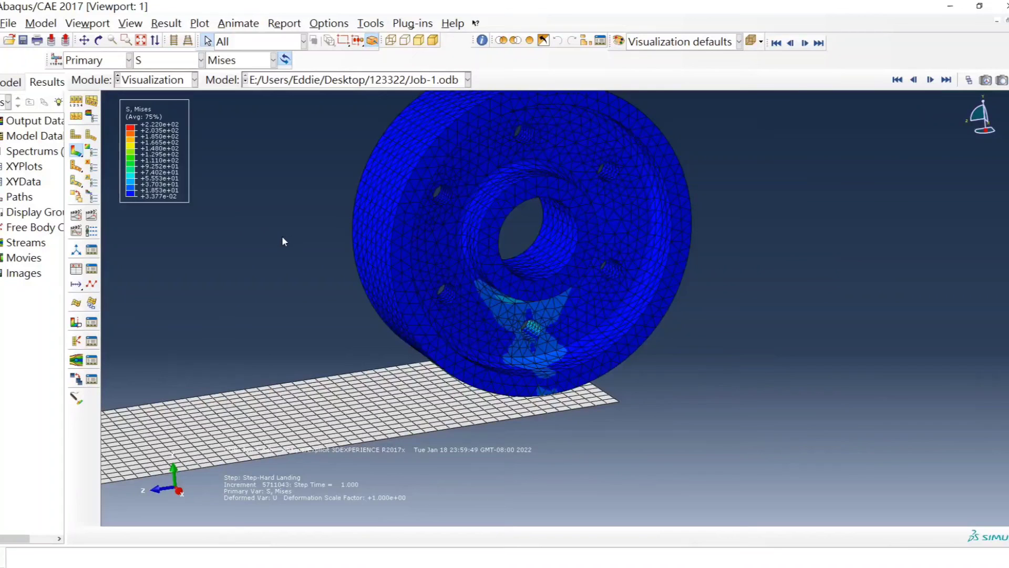
pyautogui.keyDown('ctrl'); pyautogui.keyDown('alt'); pyautogui.moveTo(529, 315); pyautogui.dragTo(560, 339, button='middle'); pyautogui.keyUp('alt'); pyautogui.keyUp('ctrl')
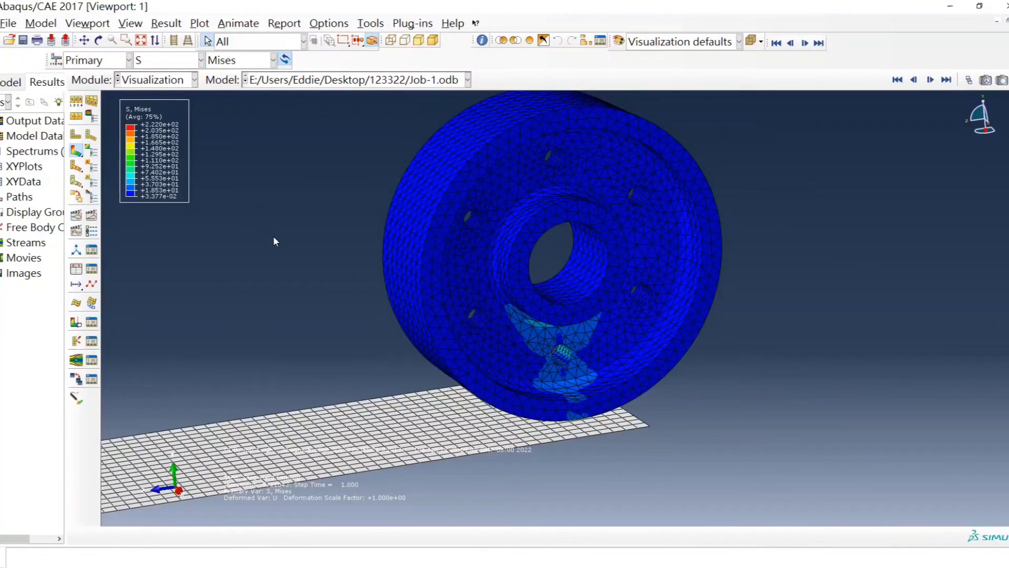
pyautogui.keyDown('ctrl'); pyautogui.keyDown('alt'); pyautogui.moveTo(307, 256); pyautogui.dragTo(335, 280, button='middle'); pyautogui.keyUp('alt'); pyautogui.keyUp('ctrl')
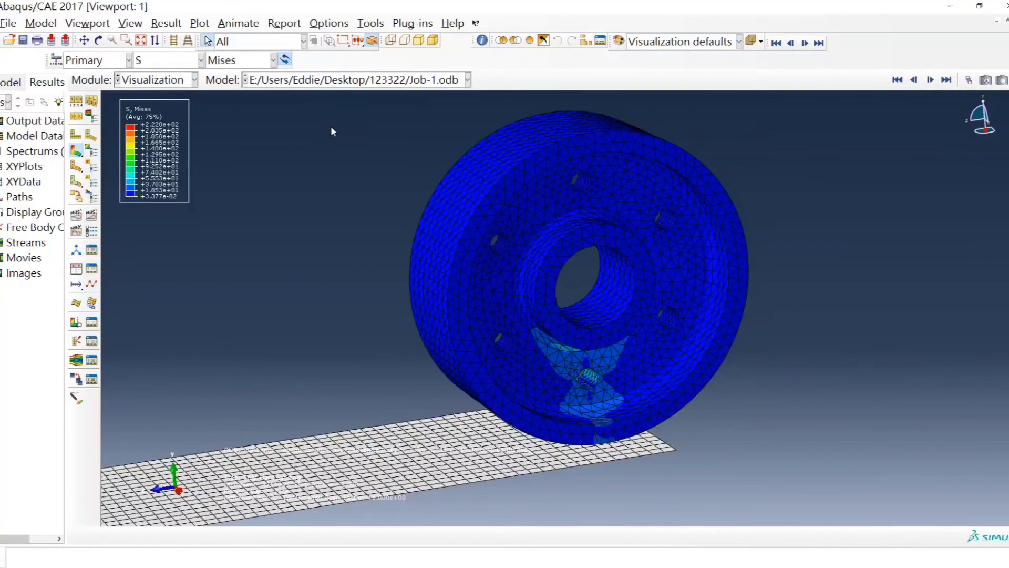
# Step: Plot the Max. Principal stress contours on the wheel and check the other available stress components
pyautogui.click(273, 62)
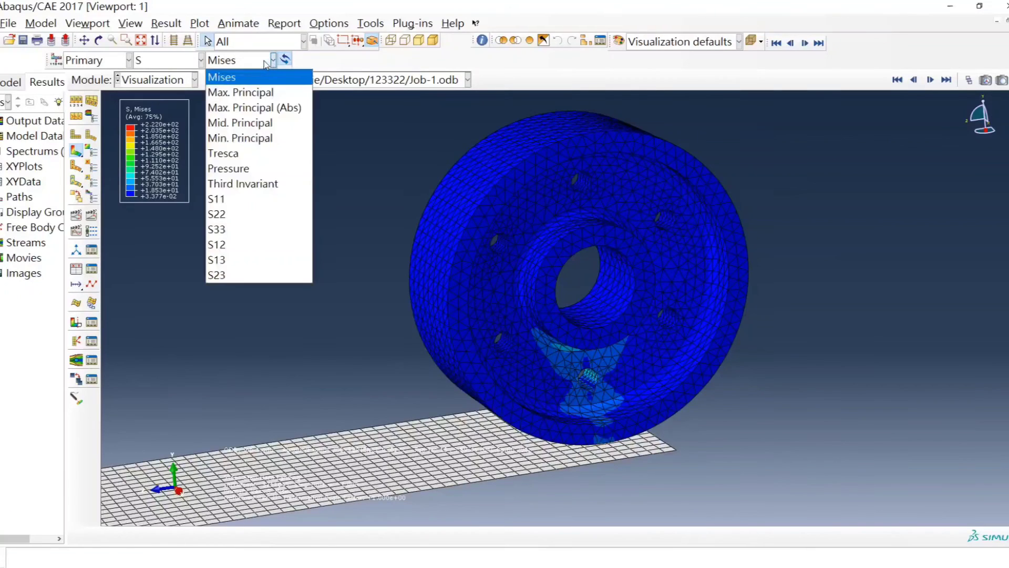
pyautogui.click(259, 95)
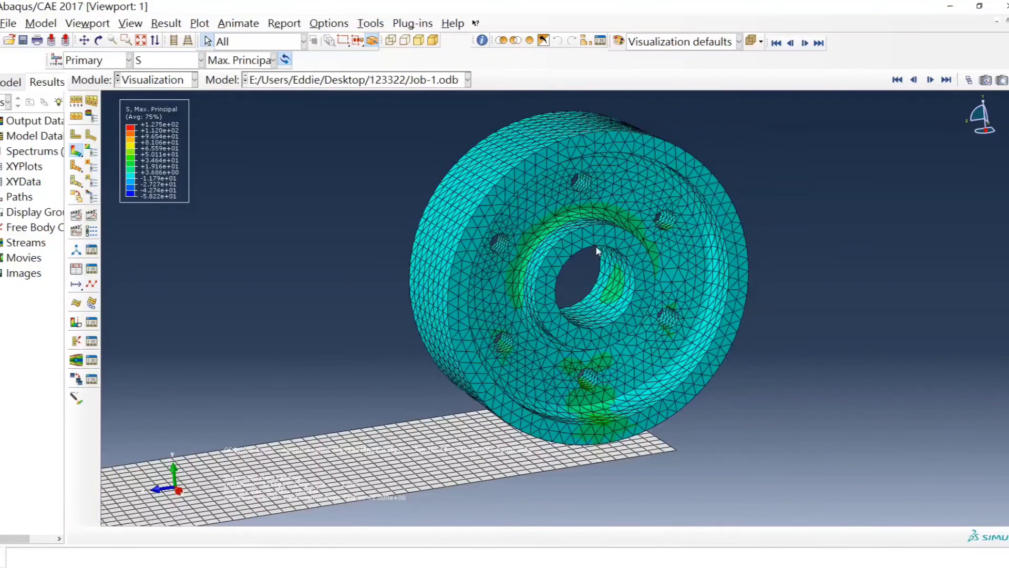
pyautogui.click(255, 62)
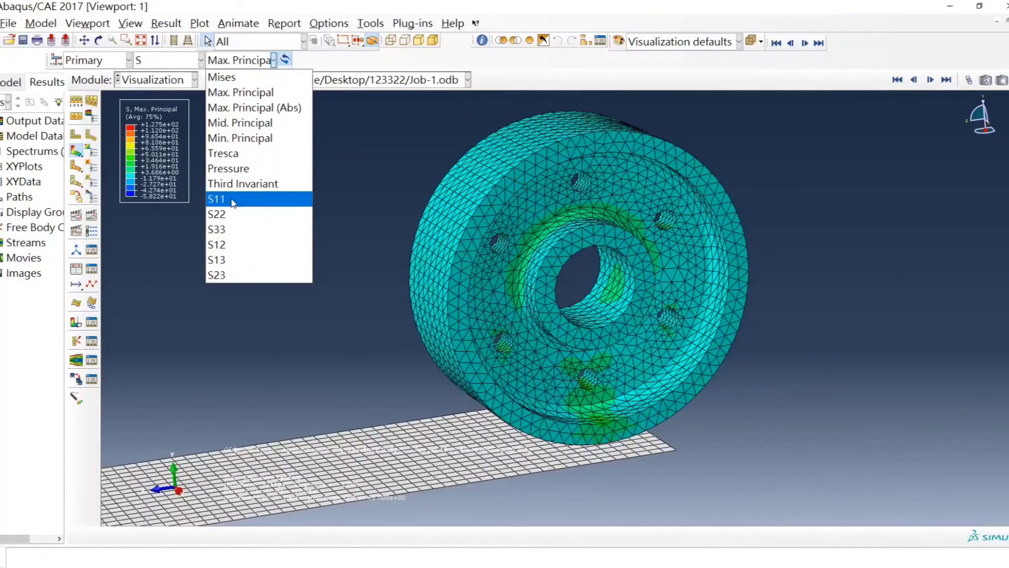
pyautogui.click(367, 209)
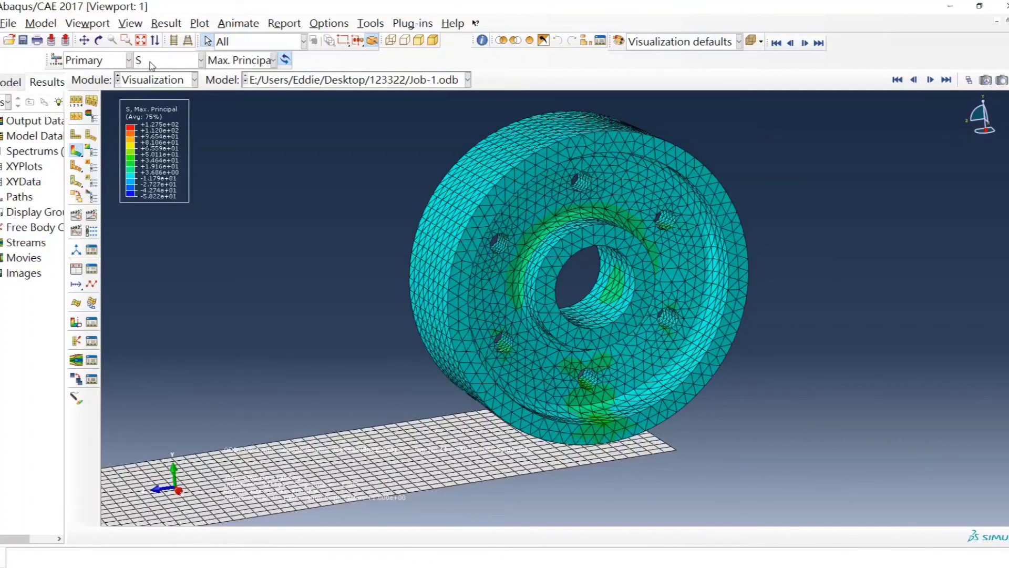
# Step: Plot the displacement U Magnitude contours and check which displacement components are available
pyautogui.click(191, 62)
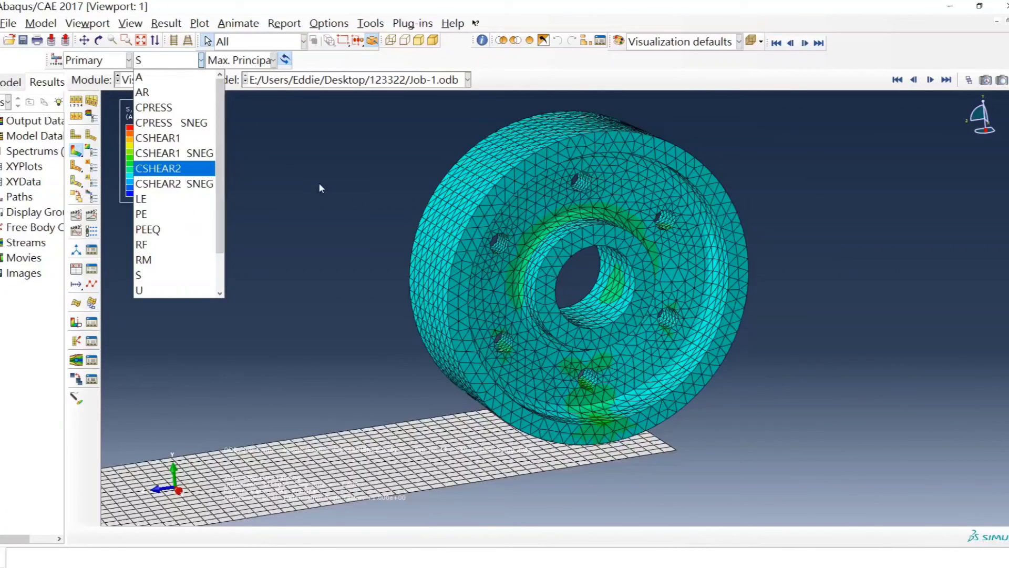
pyautogui.scroll(-1, 193, 228)
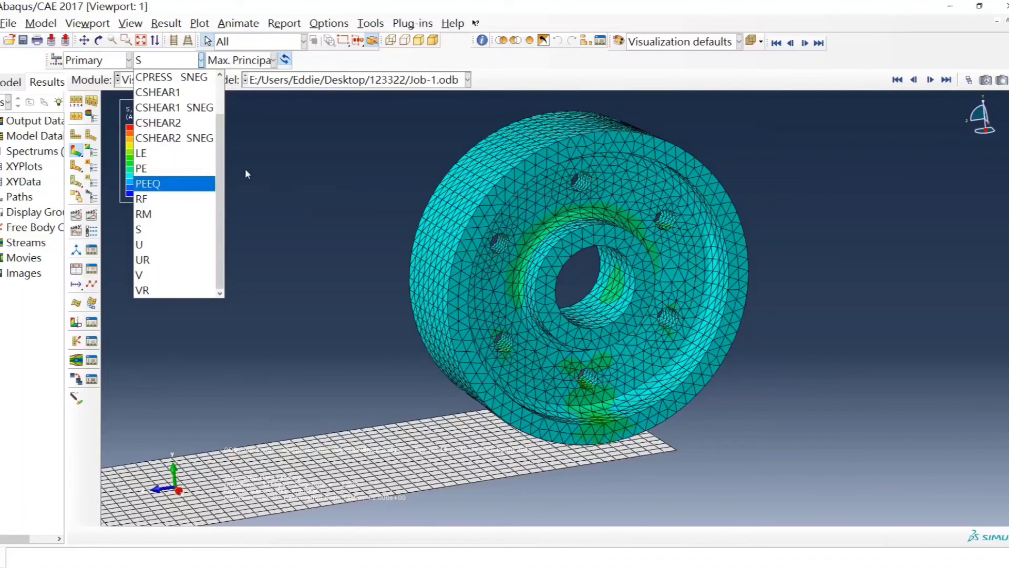
pyautogui.click(159, 245)
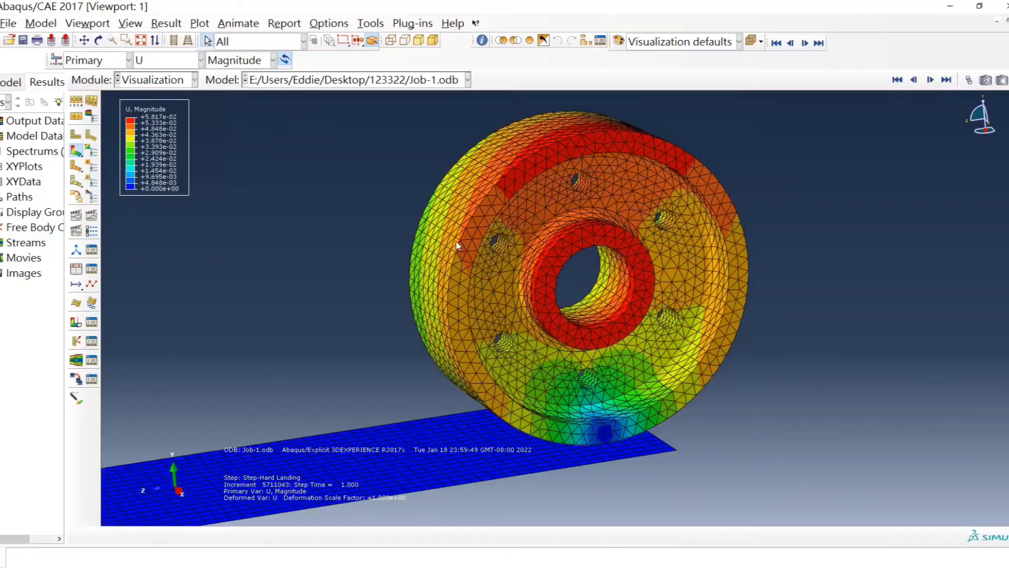
pyautogui.click(234, 64)
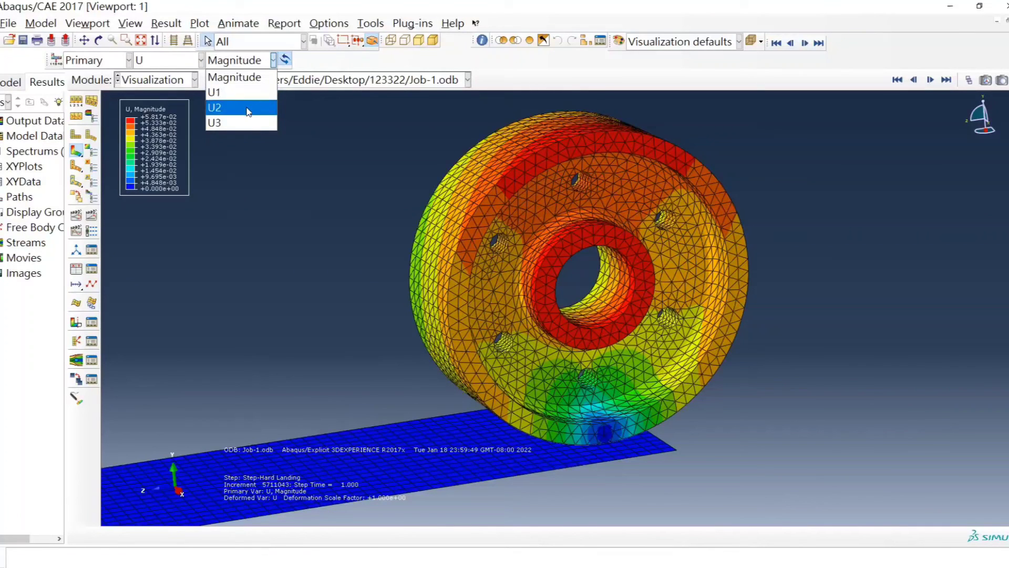
pyautogui.click(361, 219)
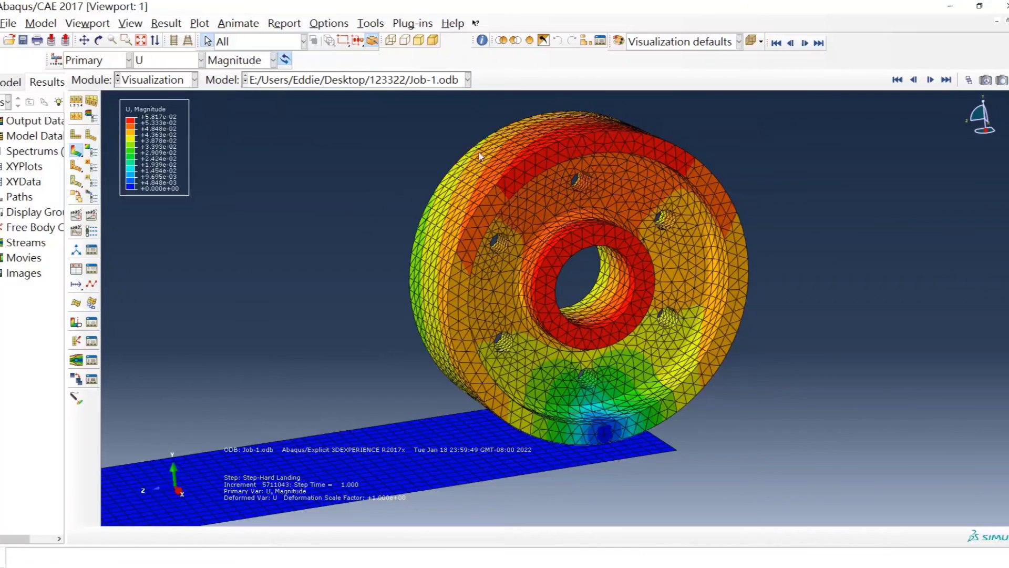
# Step: Switch the contours back to Mises stress and advance into the rolling step to examine the wheel's hub bore
pyautogui.click(200, 61)
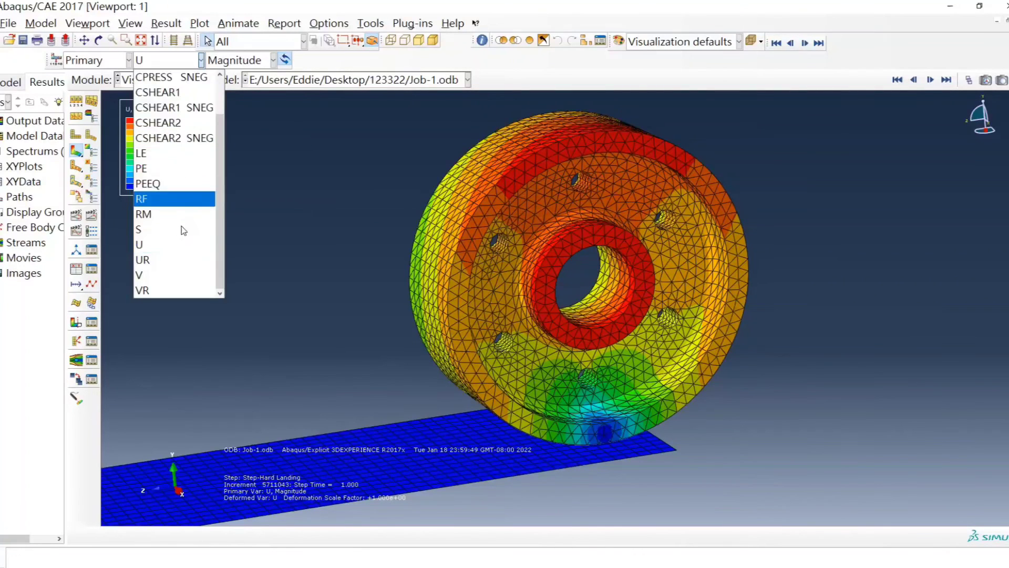
pyautogui.click(150, 230)
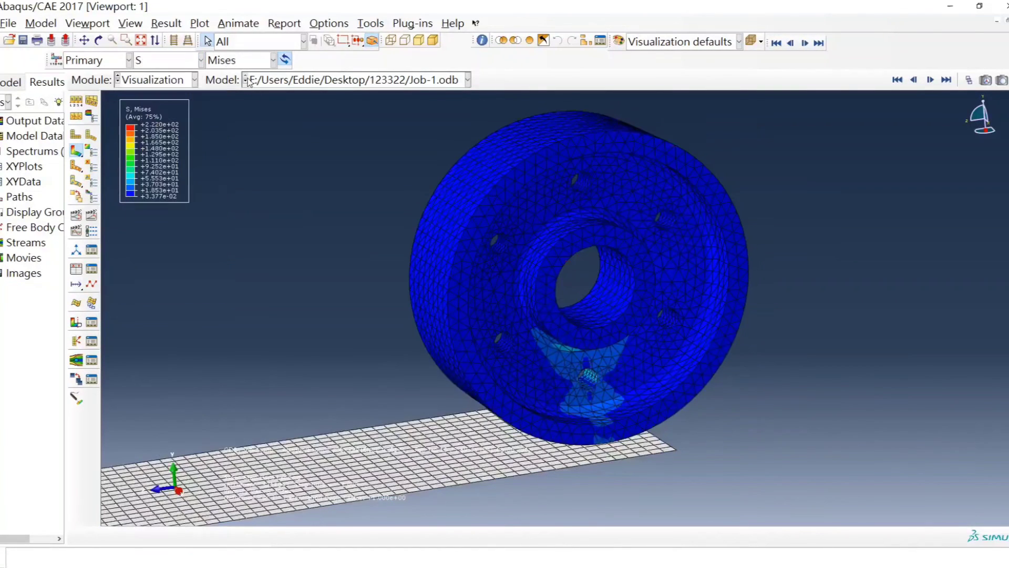
pyautogui.click(929, 80)
pyautogui.click(929, 79)
pyautogui.click(930, 80)
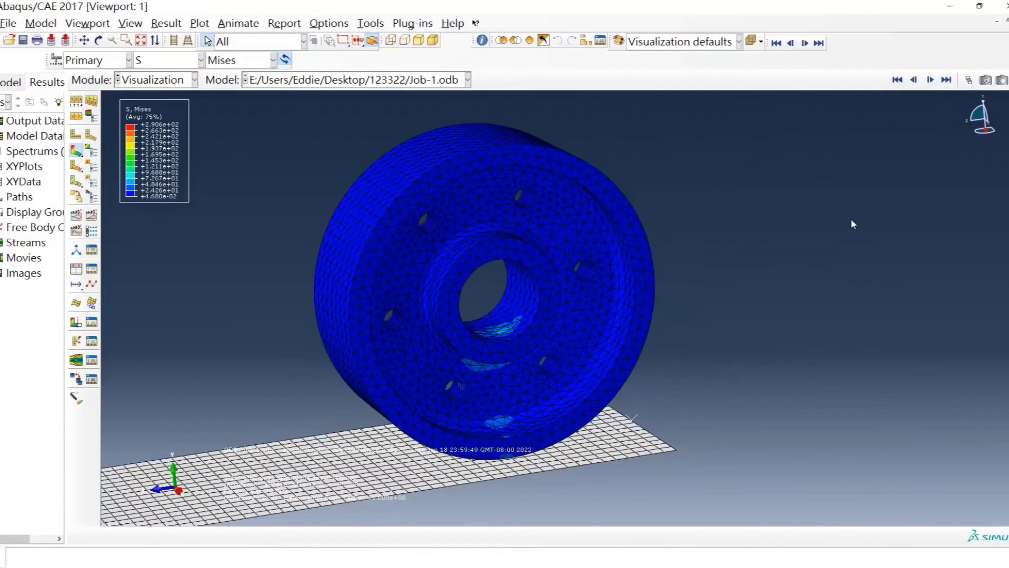
pyautogui.click(929, 81)
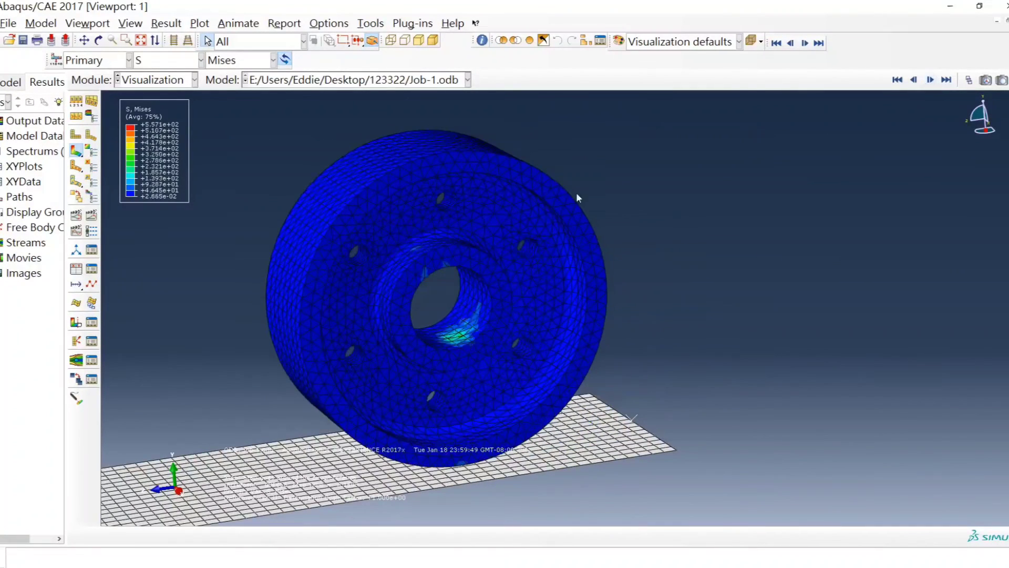
pyautogui.keyDown('ctrl'); pyautogui.keyDown('alt'); pyautogui.moveTo(418, 322); pyautogui.dragTo(546, 304, button='middle'); pyautogui.keyUp('alt'); pyautogui.keyUp('ctrl')
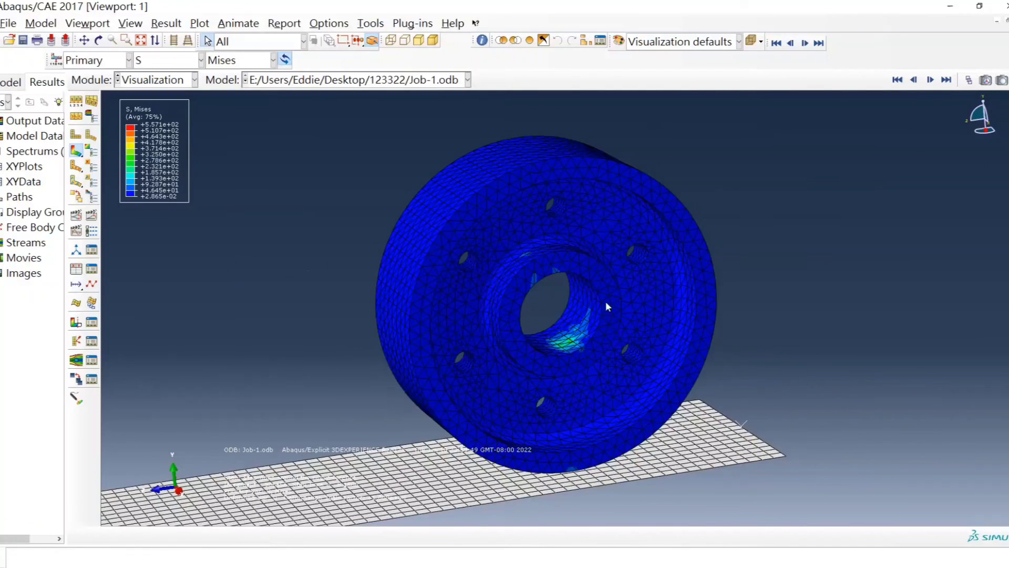
pyautogui.keyDown('ctrl'); pyautogui.keyDown('alt'); pyautogui.moveTo(568, 299); pyautogui.dragTo(446, 318, button='middle'); pyautogui.keyUp('alt'); pyautogui.keyUp('ctrl')
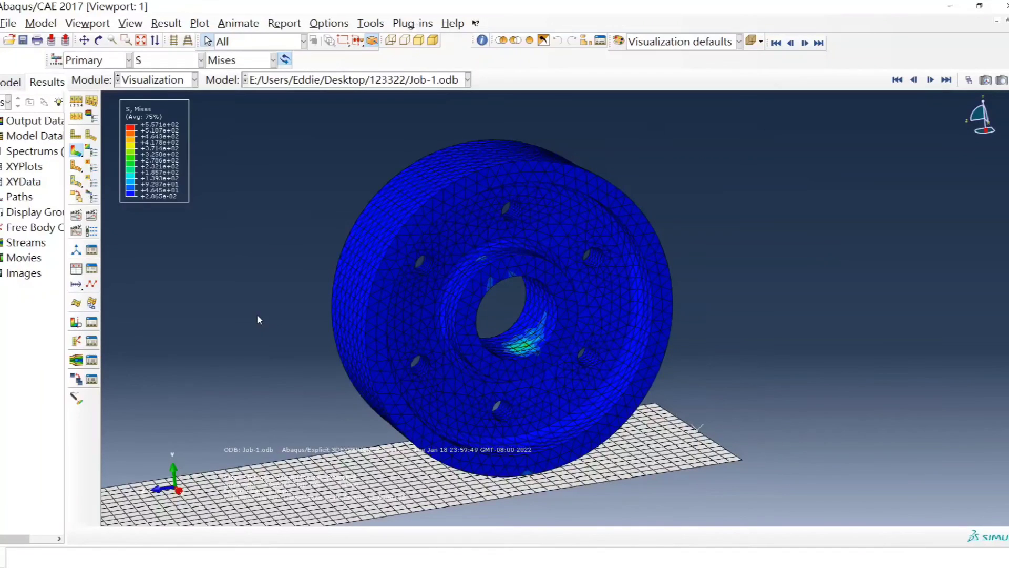
# Step: Animate the time history of the Mises stress contours with the wheel and ground plate in view
pyautogui.click(91, 216)
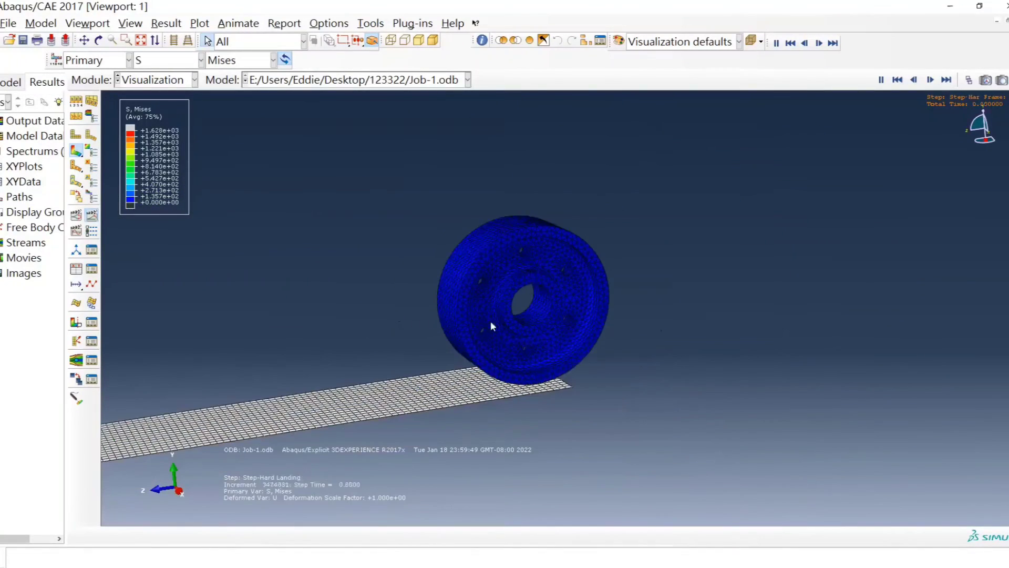
pyautogui.keyDown('ctrl'); pyautogui.keyDown('alt'); pyautogui.moveTo(491, 327); pyautogui.dragTo(552, 354, button='middle'); pyautogui.keyUp('alt'); pyautogui.keyUp('ctrl')
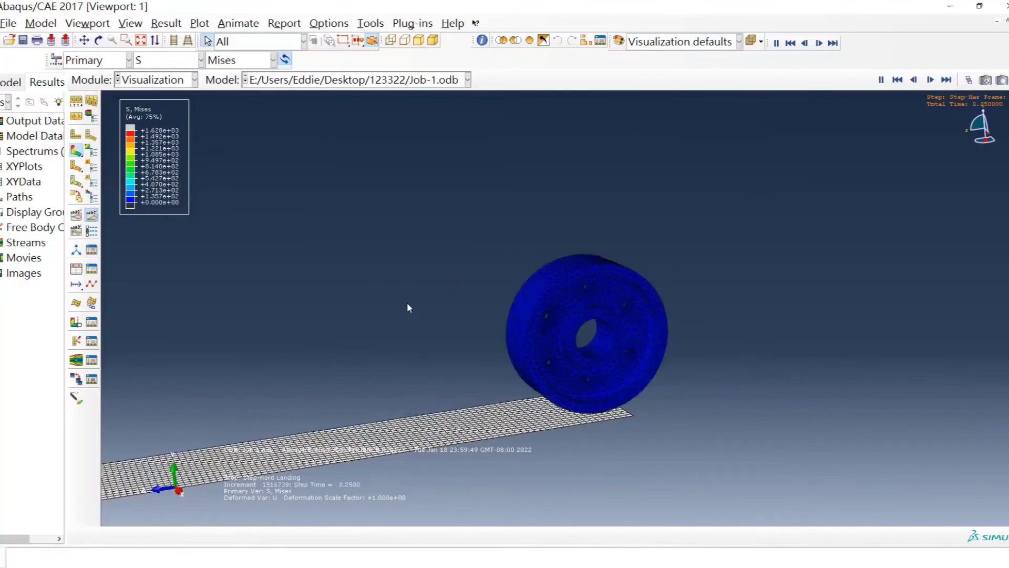
pyautogui.keyDown('ctrl'); pyautogui.keyDown('alt'); pyautogui.moveTo(409, 306); pyautogui.dragTo(460, 249, button='middle'); pyautogui.keyUp('alt'); pyautogui.keyUp('ctrl')
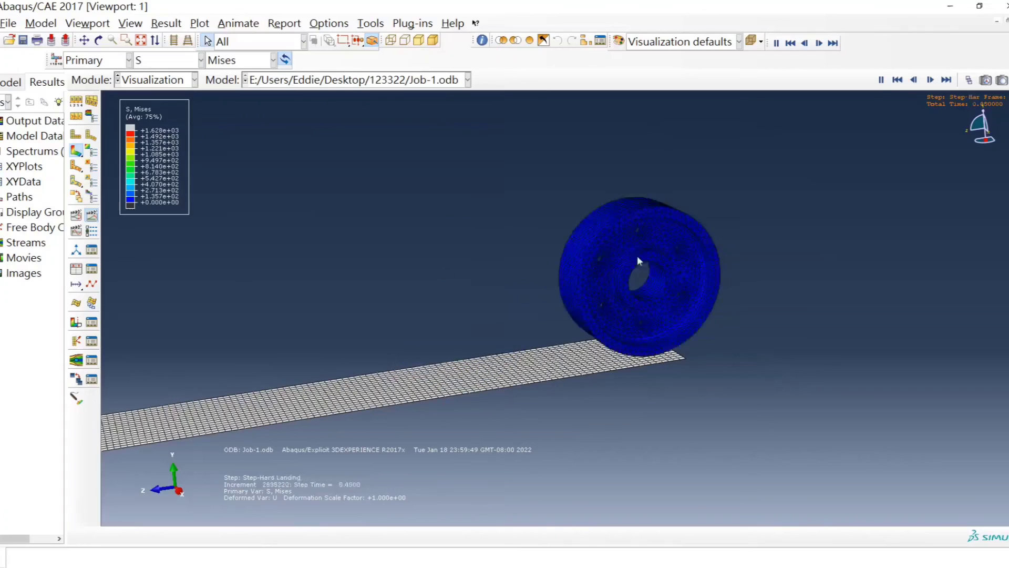
# Step: Slow the looping animation's frame rate to about the middle of its range
pyautogui.click(96, 232)
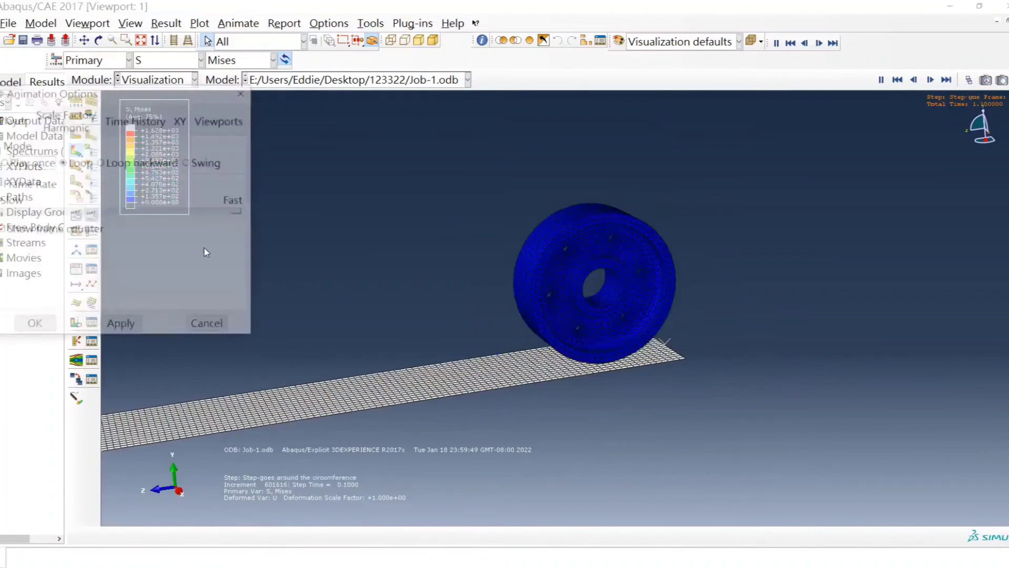
pyautogui.moveTo(238, 212); pyautogui.dragTo(110, 212)
pyautogui.click(121, 326)
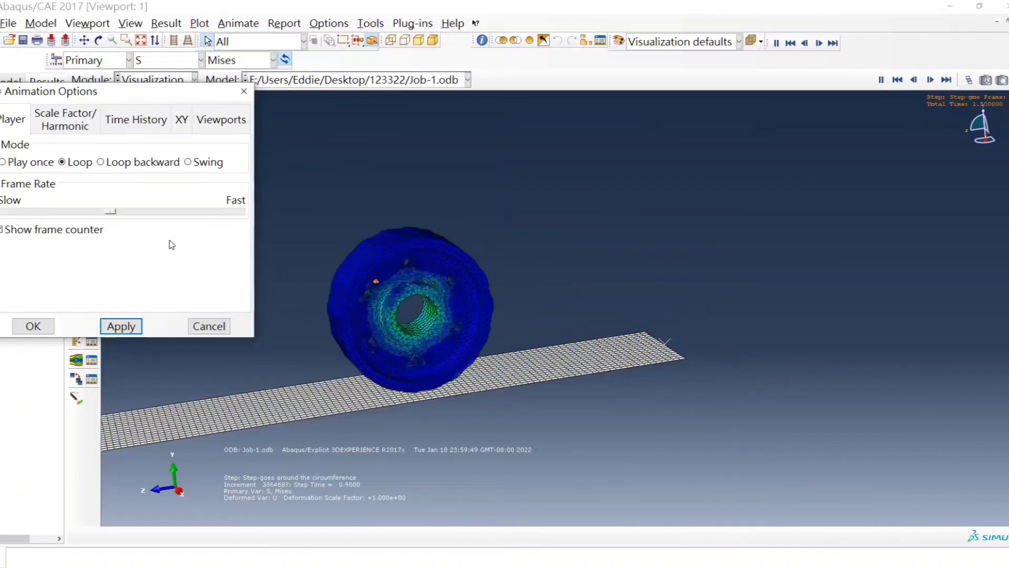
# Step: Review the animation's Scale Factor/Harmonic and Time History options, close them and watch the wheel roll
pyautogui.click(65, 120)
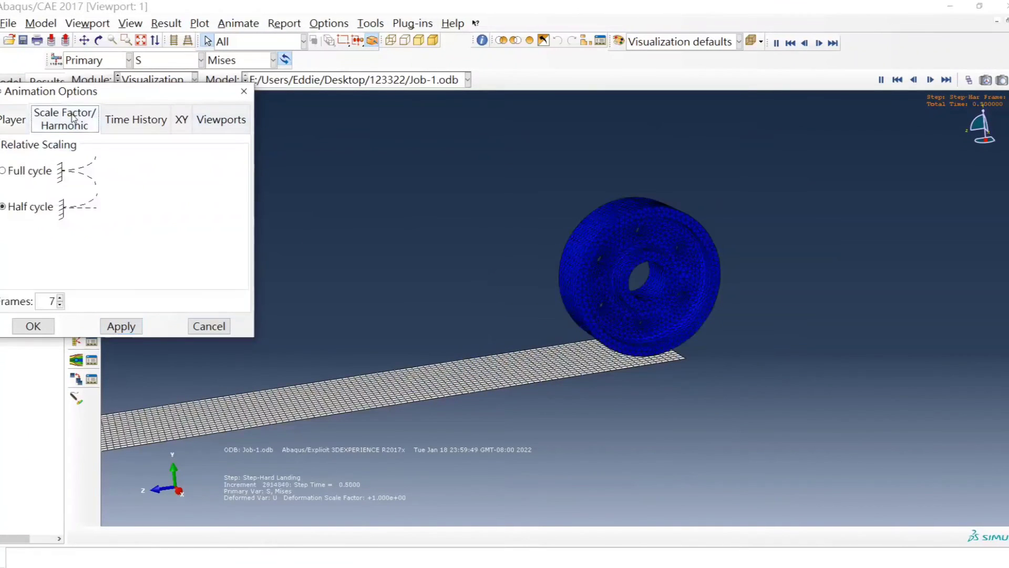
pyautogui.click(129, 119)
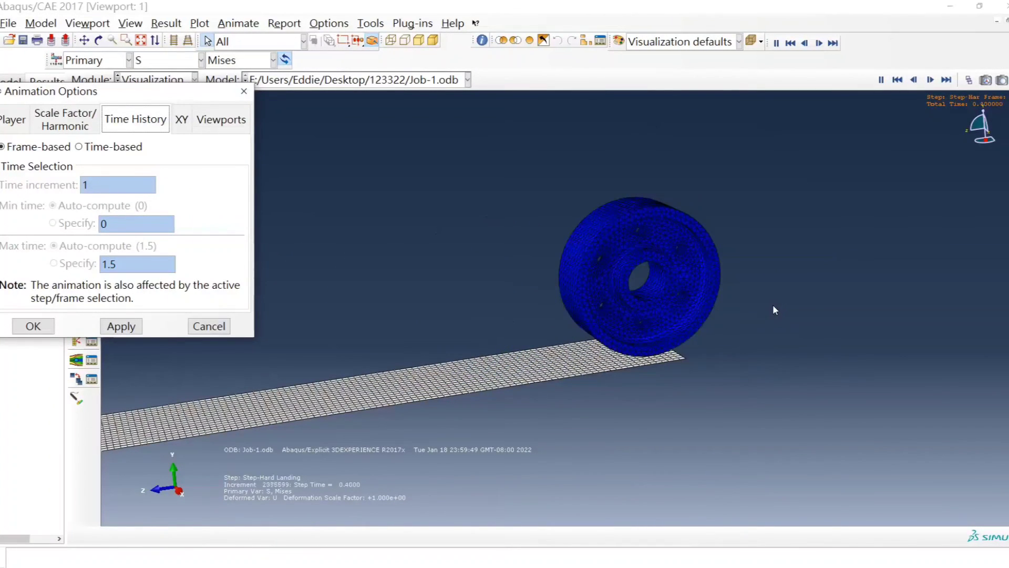
pyautogui.click(243, 92)
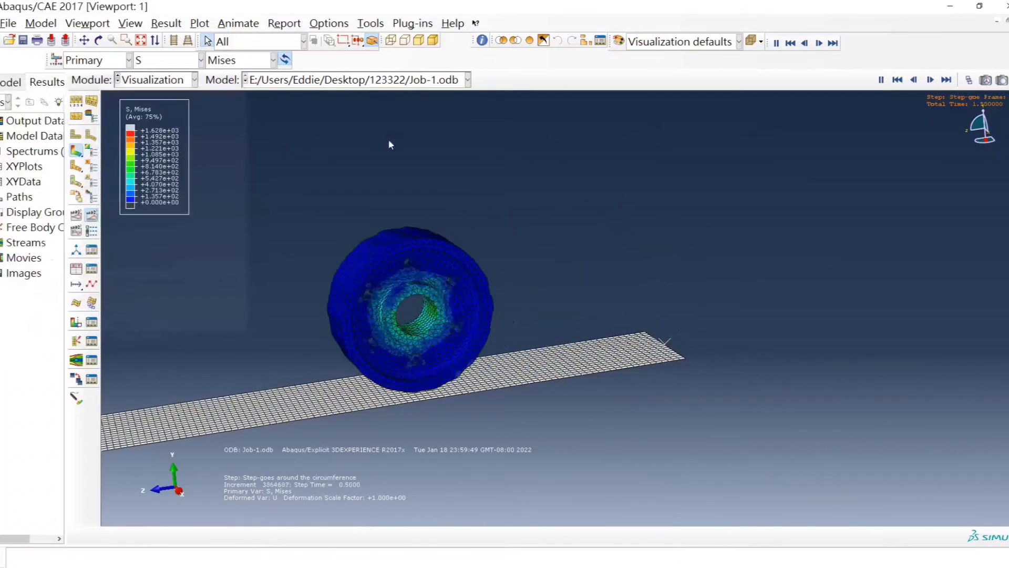
pyautogui.keyDown('ctrl'); pyautogui.keyDown('alt'); pyautogui.moveTo(739, 250); pyautogui.dragTo(671, 297, button='middle'); pyautogui.keyUp('alt'); pyautogui.keyUp('ctrl')
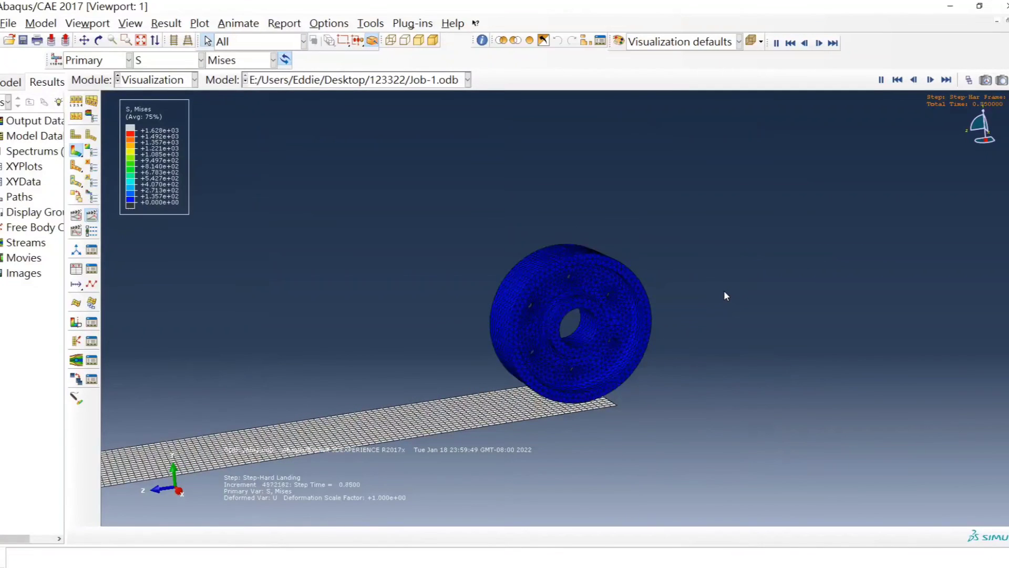